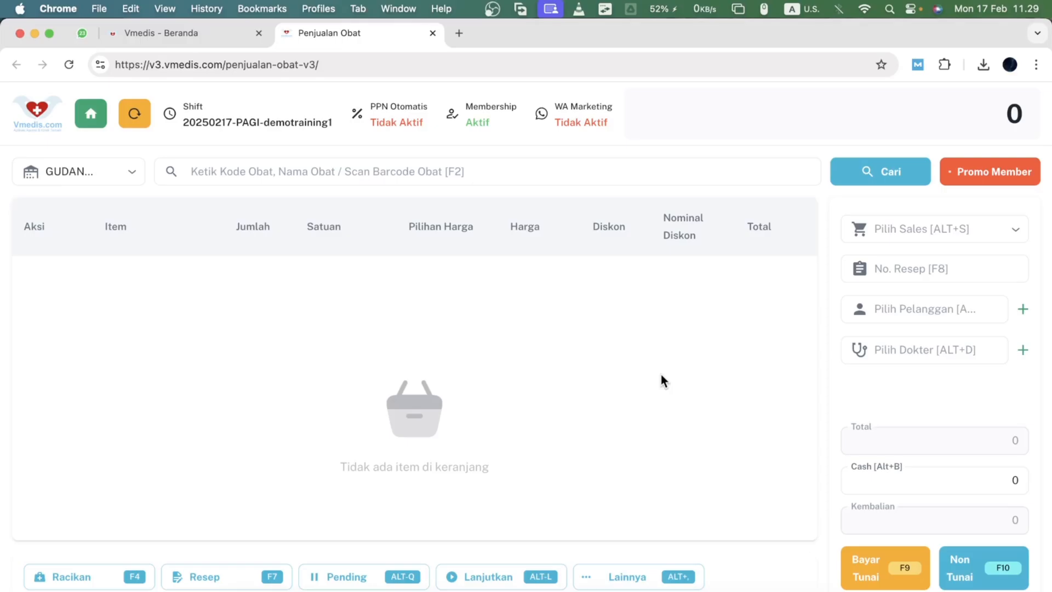
- Switch to the home dashboard tab and back to the medicine sales page
left_click(327, 168)
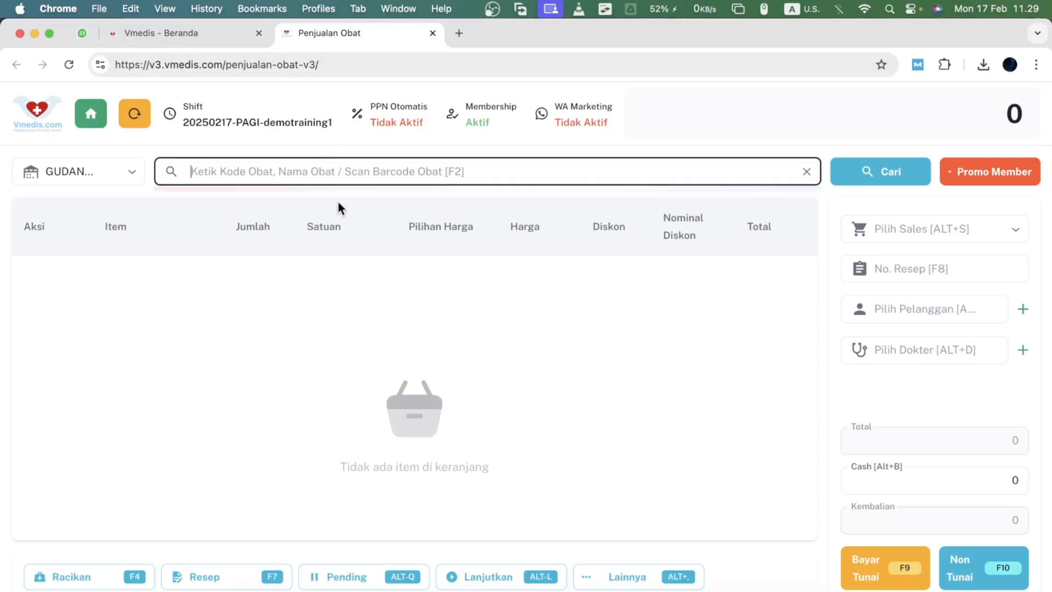
left_click(188, 34)
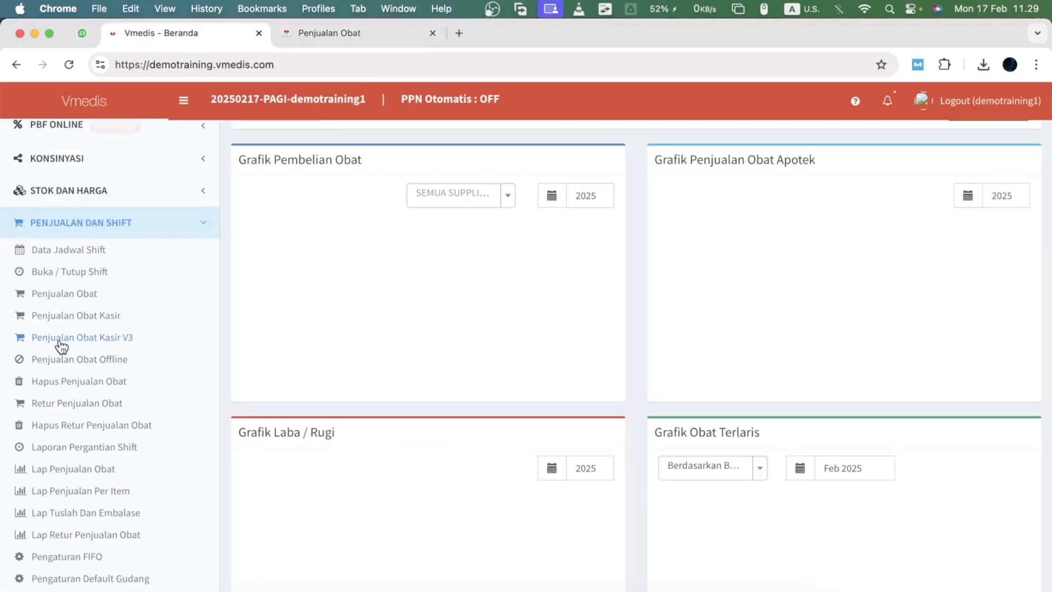
left_click(382, 34)
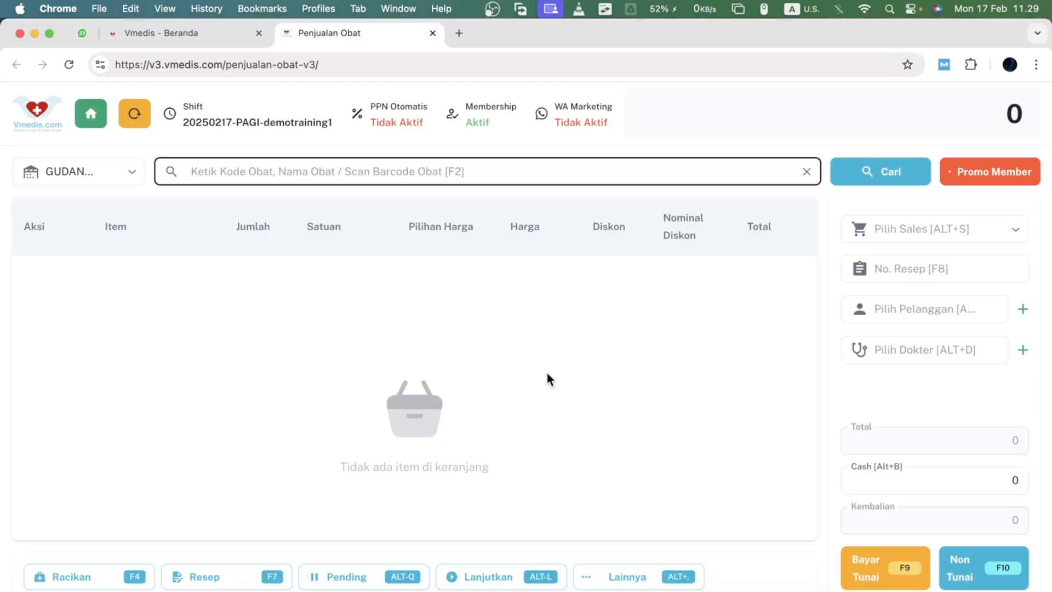
- Search for 'bodr' and add BODREX FLU DAN BATUK BERDAHAK PE HIJAU to the cart
type("bodr")
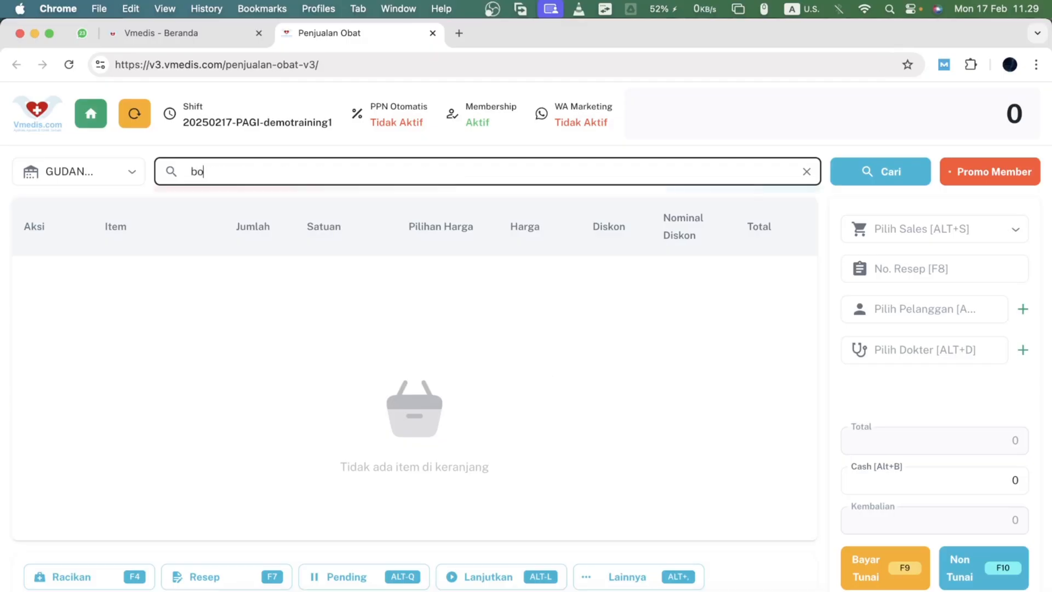
key("Down")
key("Down")
key("Down")
key("Down")
key("Down")
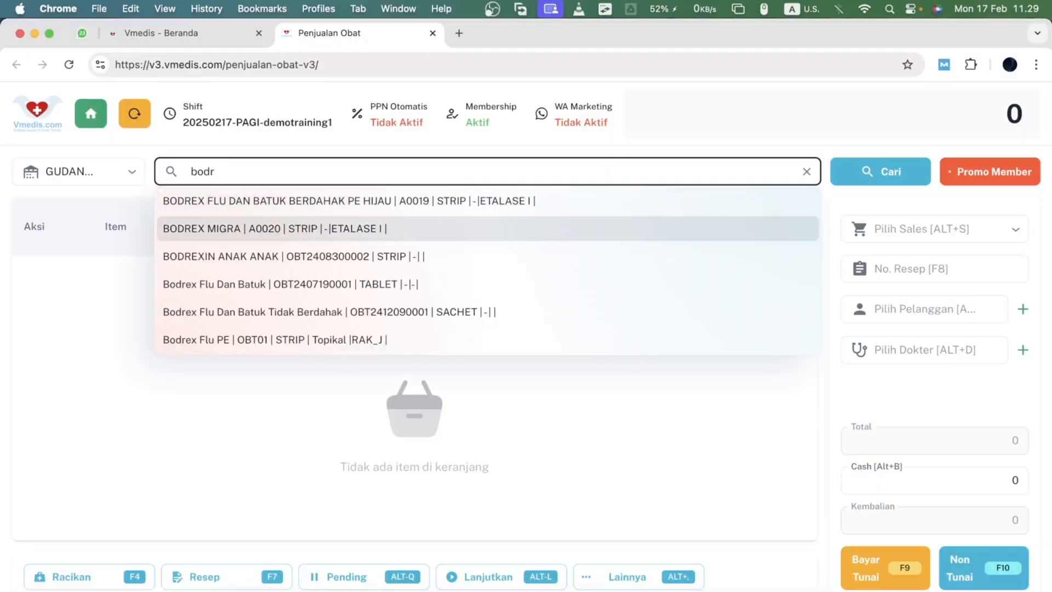
key("Up")
key("Up")
key("Up")
key("Up")
key("Up")
key("Down")
key("Down")
key("Down")
key("Down")
key("Down")
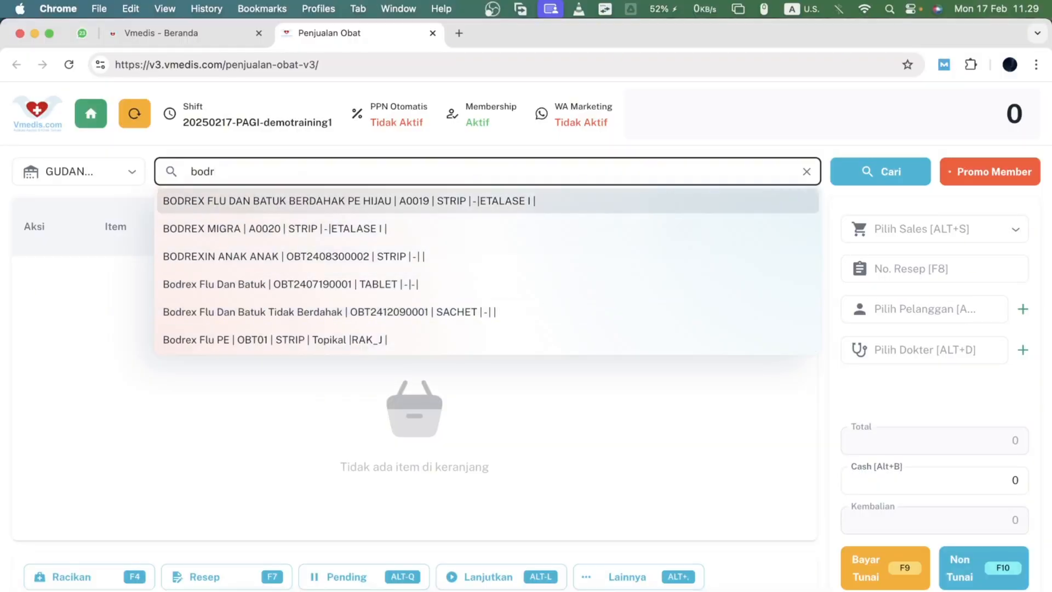
key("Up")
key("Up")
key("Up")
key("Up")
key("Return")
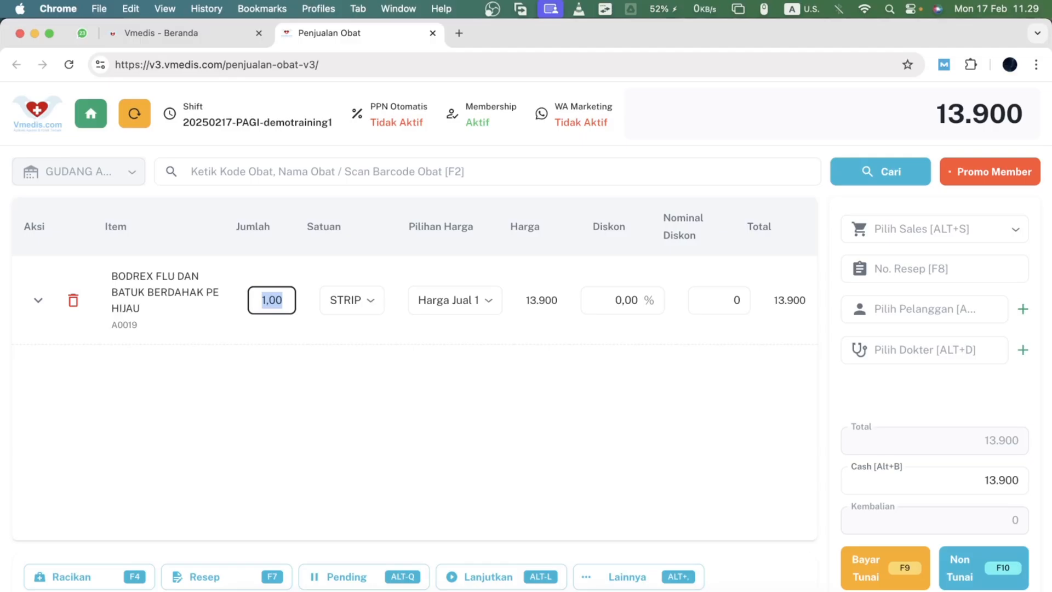
- Set the item's quantity to 4 and open the item's detail row for tuslah, embalase and label
type("4")
key("Tab")
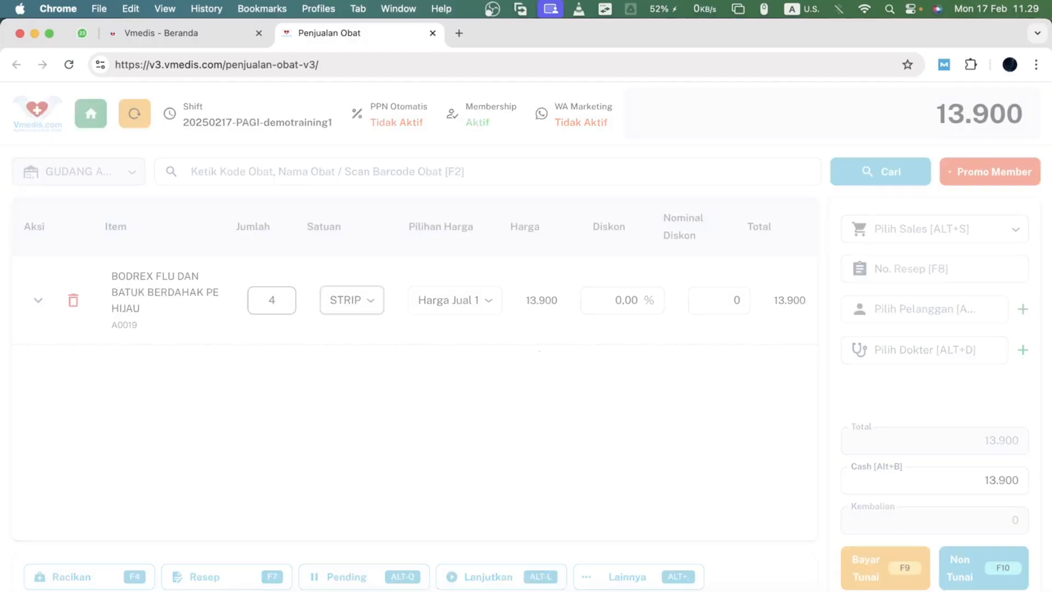
key("Tab")
key("Tab")
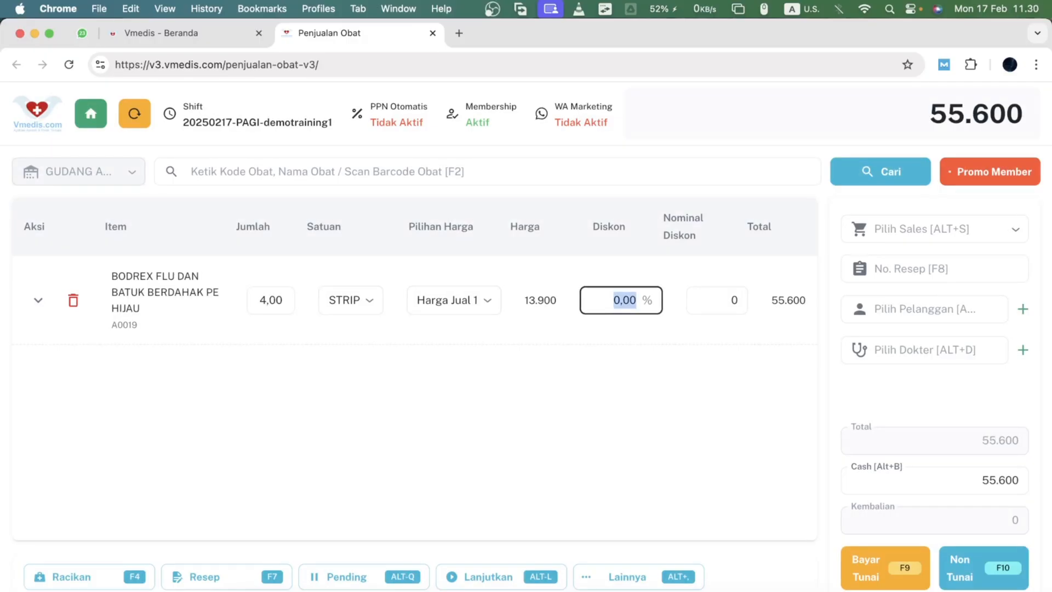
key("Tab")
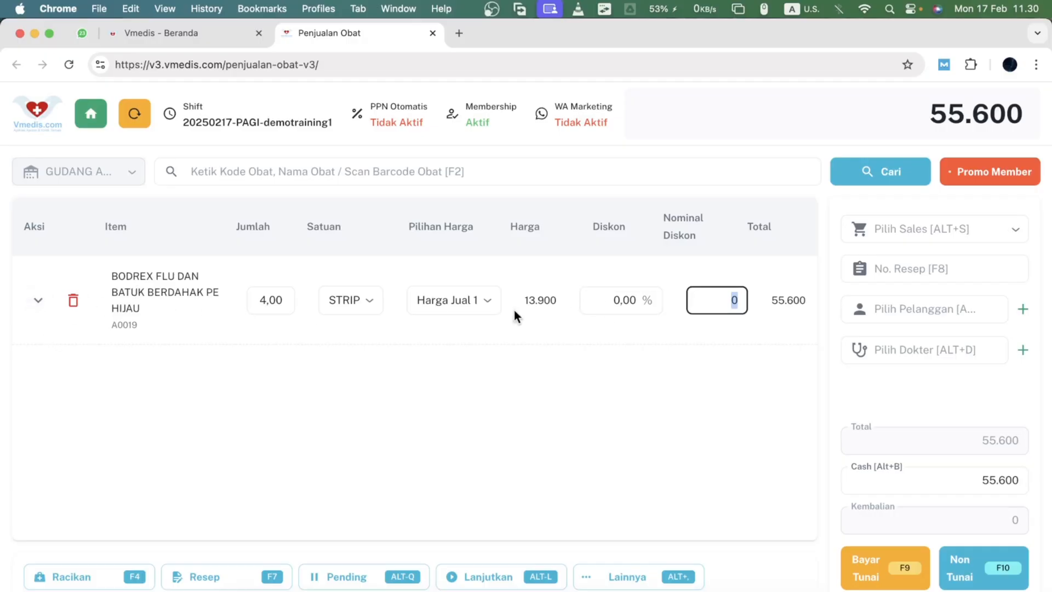
key("Return")
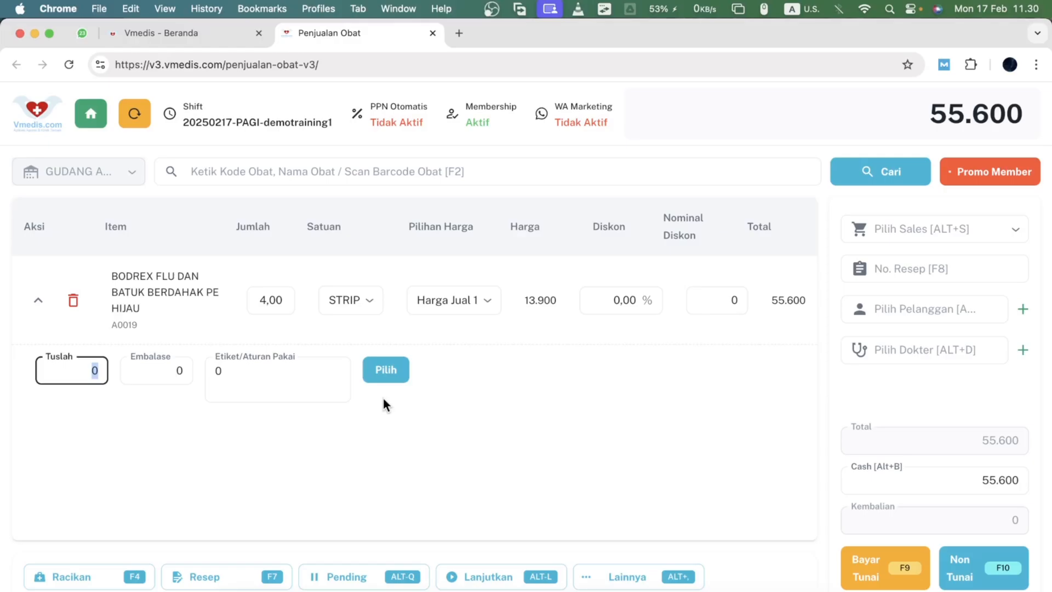
- Enter '3 x 1 sebelum makan' as the item's label usage instruction
key("Tab")
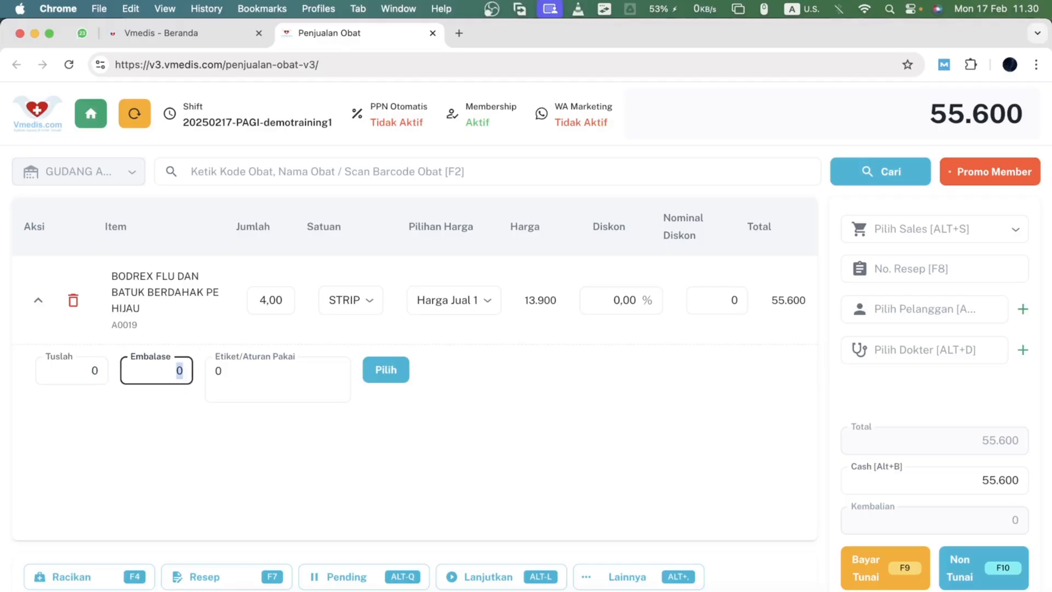
key("Tab")
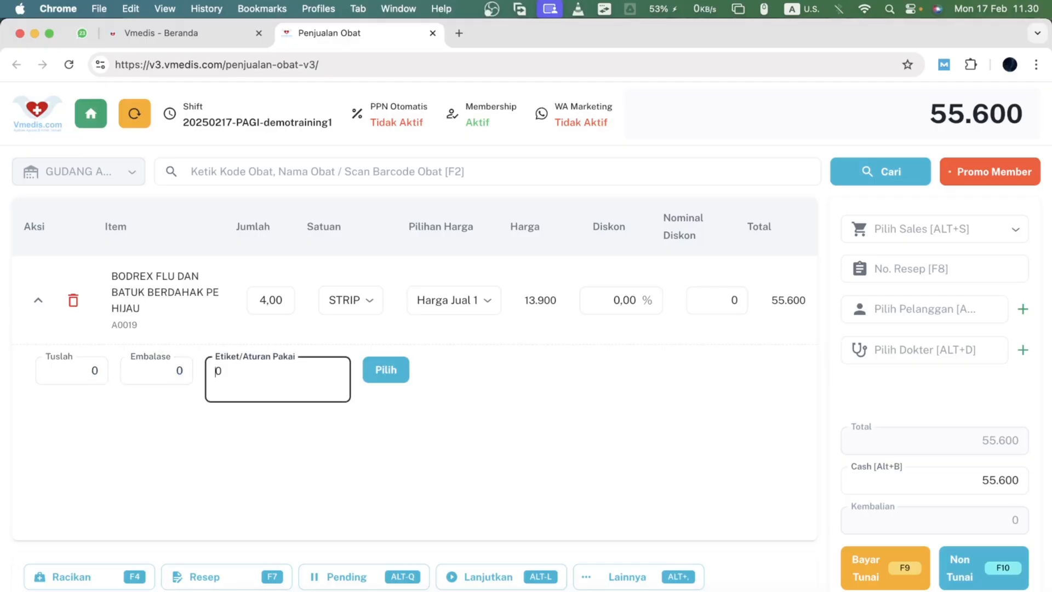
key("super+a")
type("3 x 1 sebelum makan")
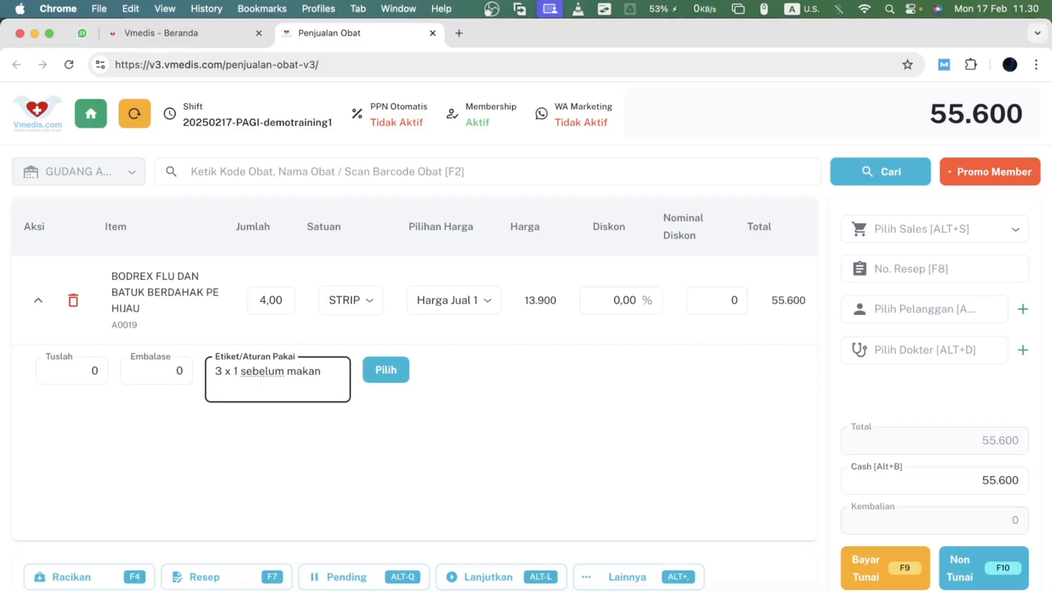
- Choose the '2 x 1 sehari' label template for the item's usage instruction
left_click(386, 371)
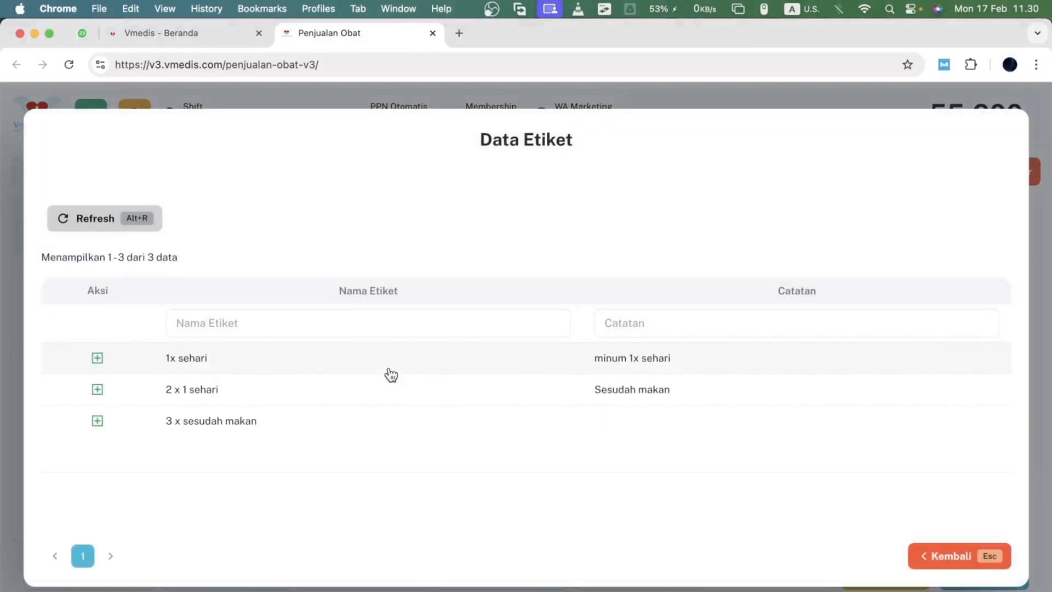
left_click(383, 400)
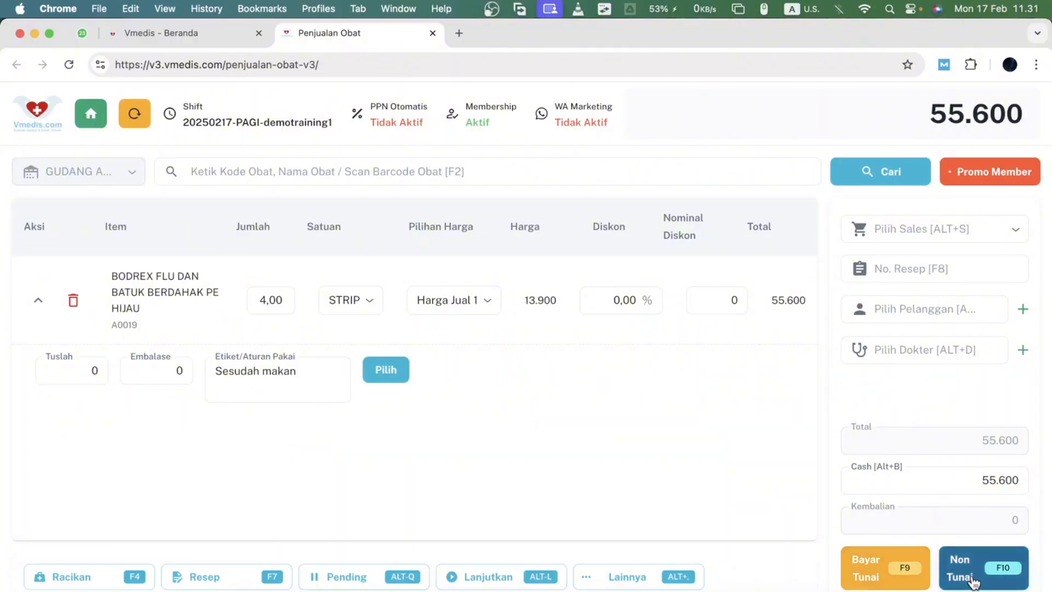
- Enter 60.000 as the cash amount paid
left_click(1005, 489)
type("60")
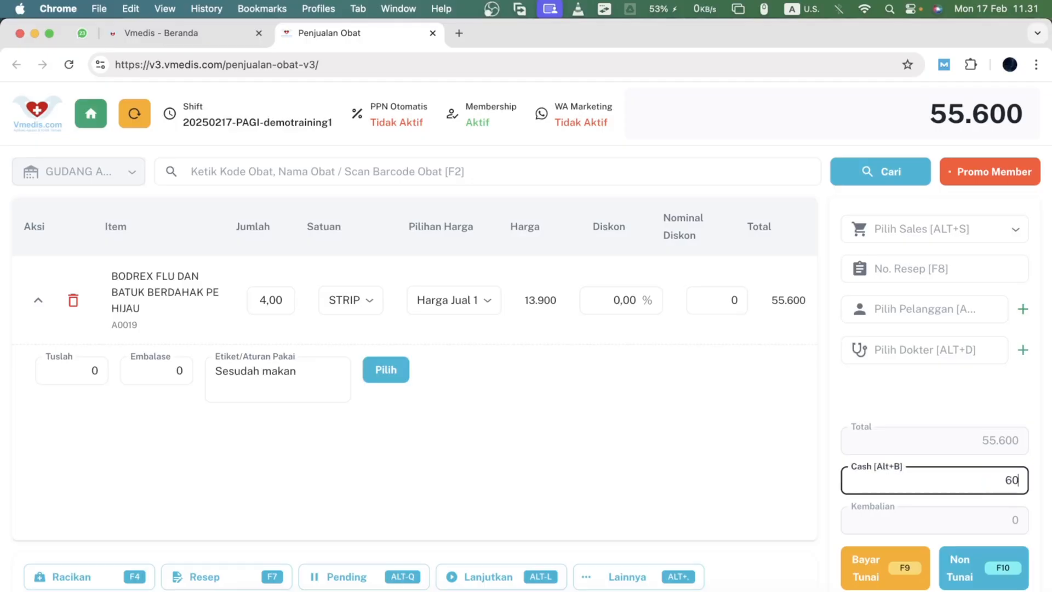
type(".000")
left_click(930, 416)
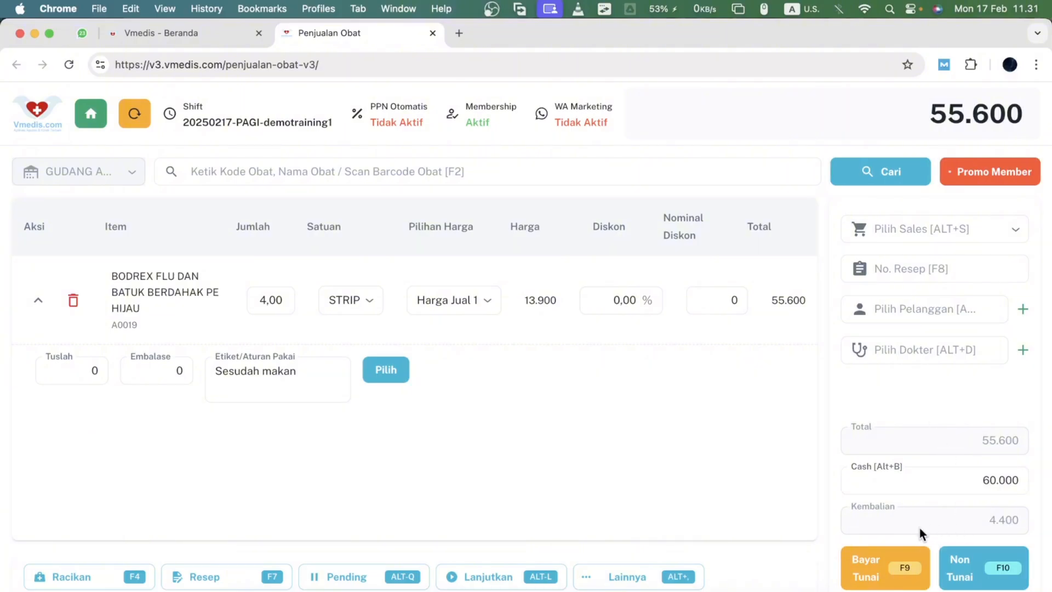
- Process the cash payment and print the sales receipt
left_click(872, 579)
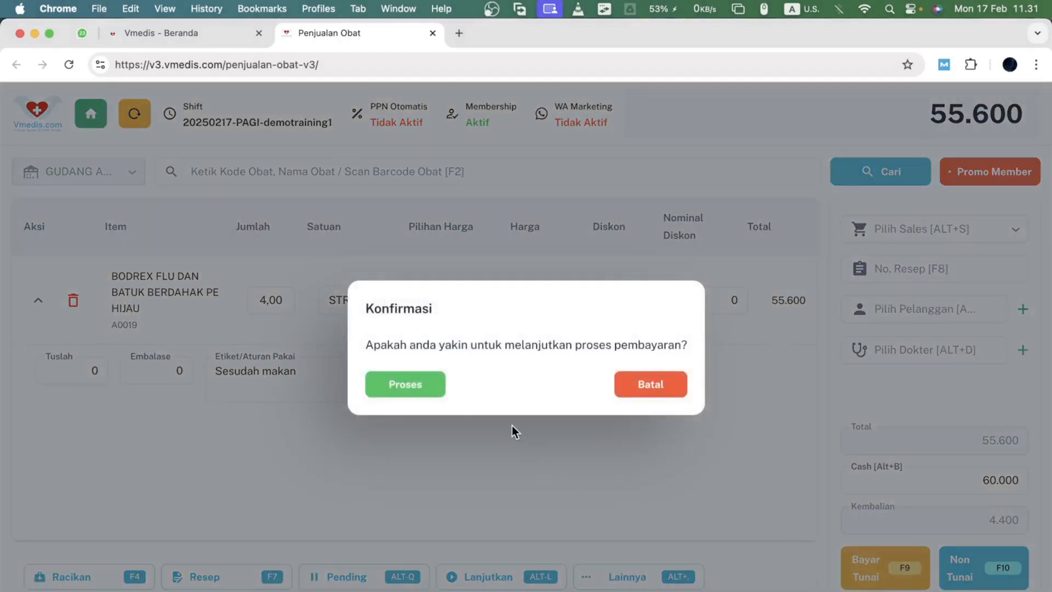
left_click(398, 387)
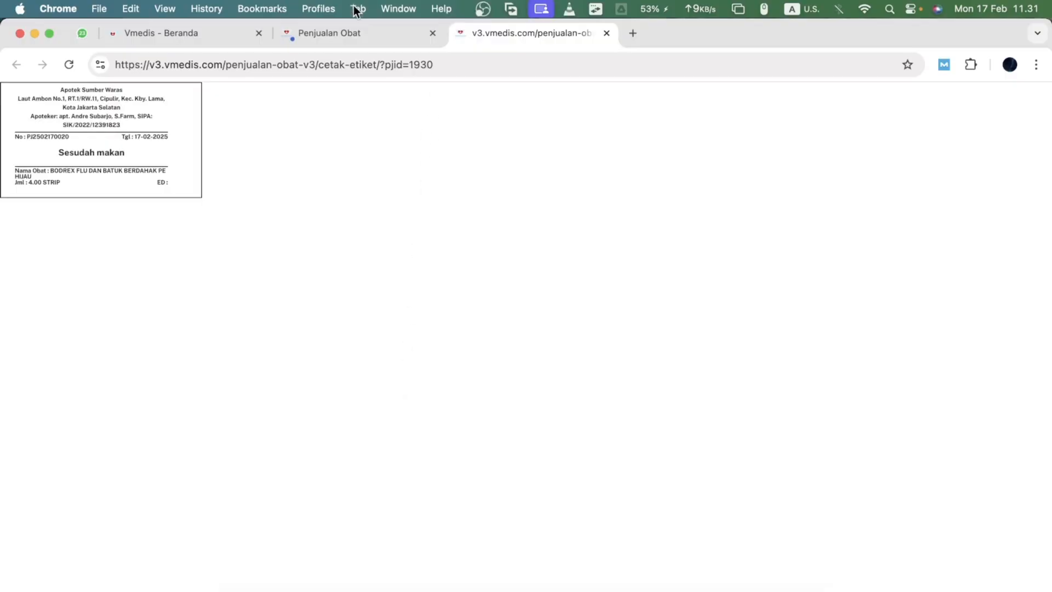
left_click(324, 34)
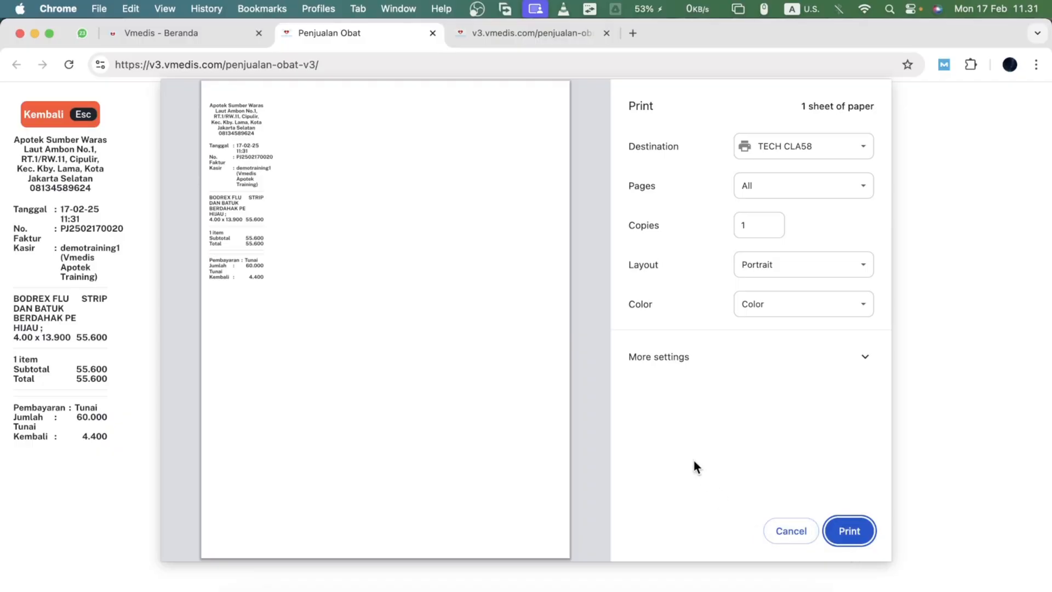
key("Return")
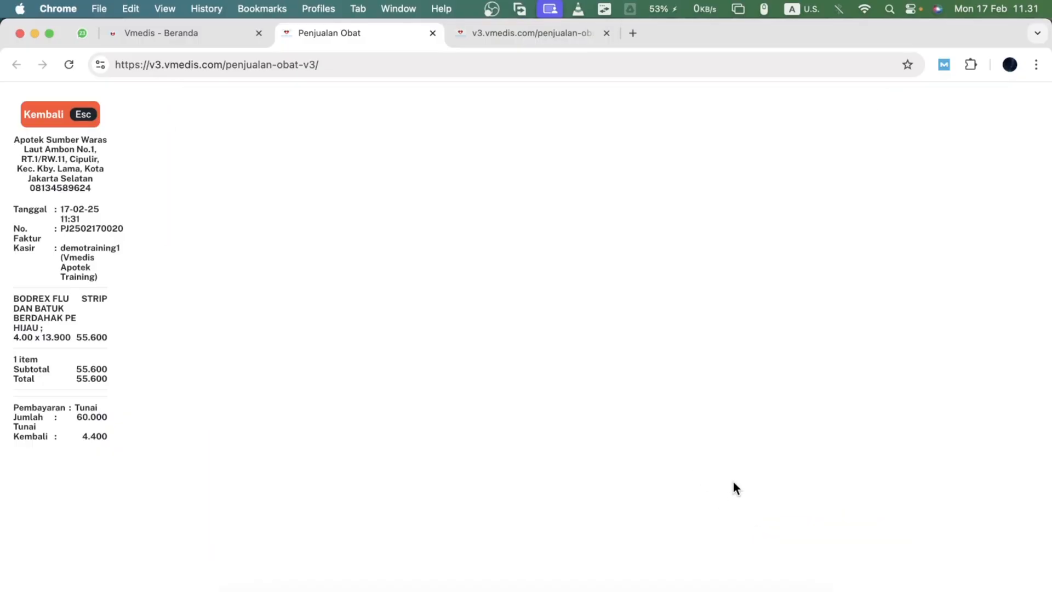
- Close the label print tab without printing and return to the sales screen
left_click(508, 32)
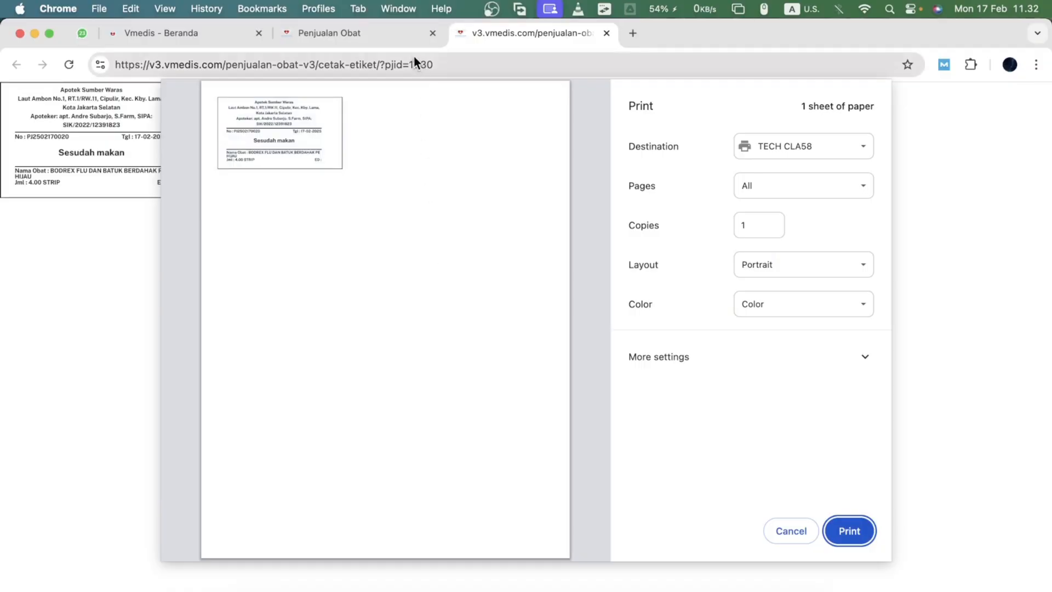
key("Escape")
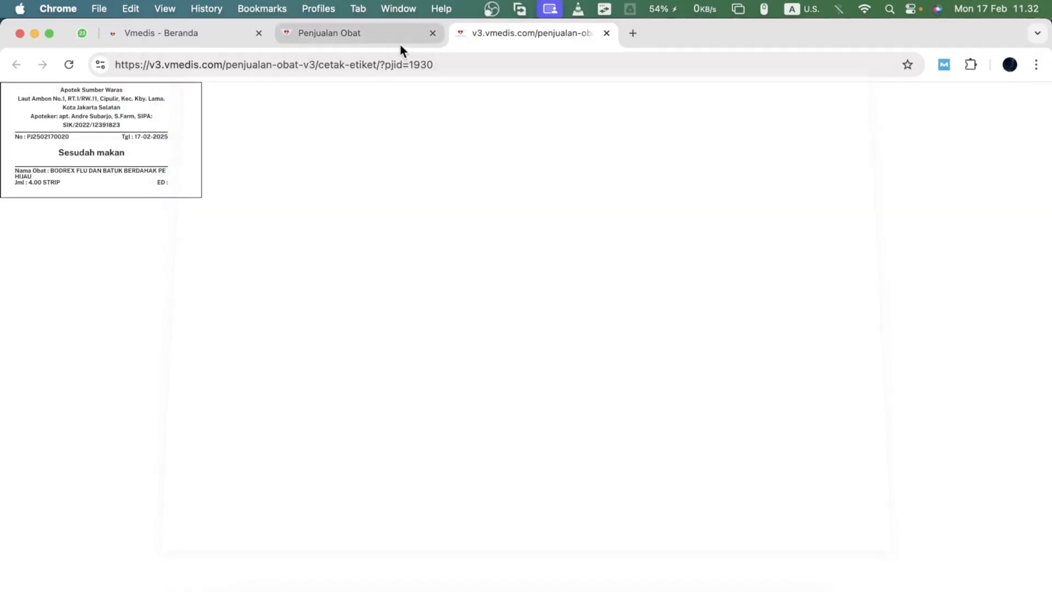
left_click(606, 33)
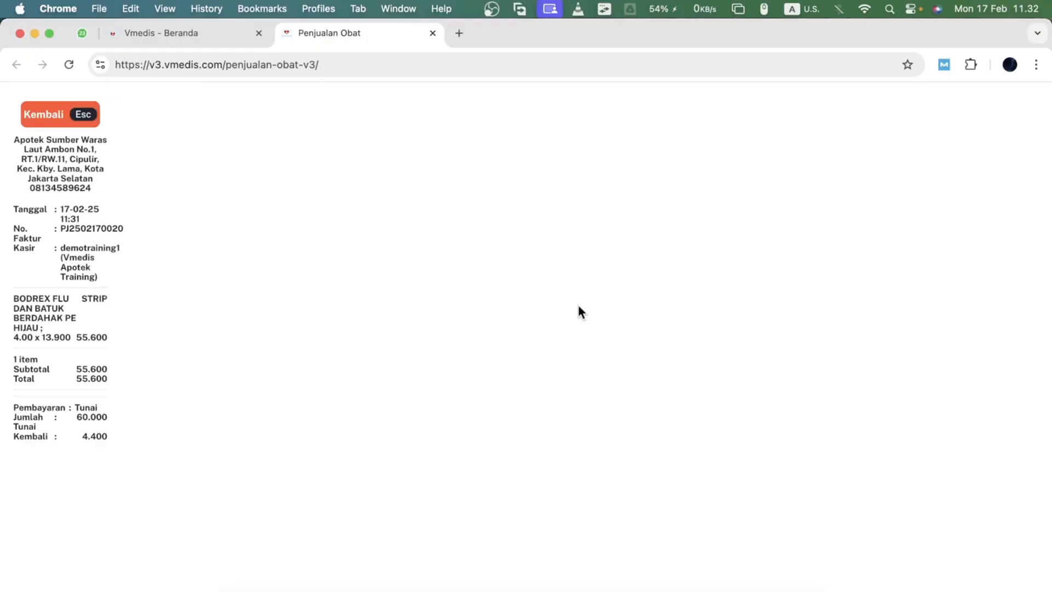
key("Escape")
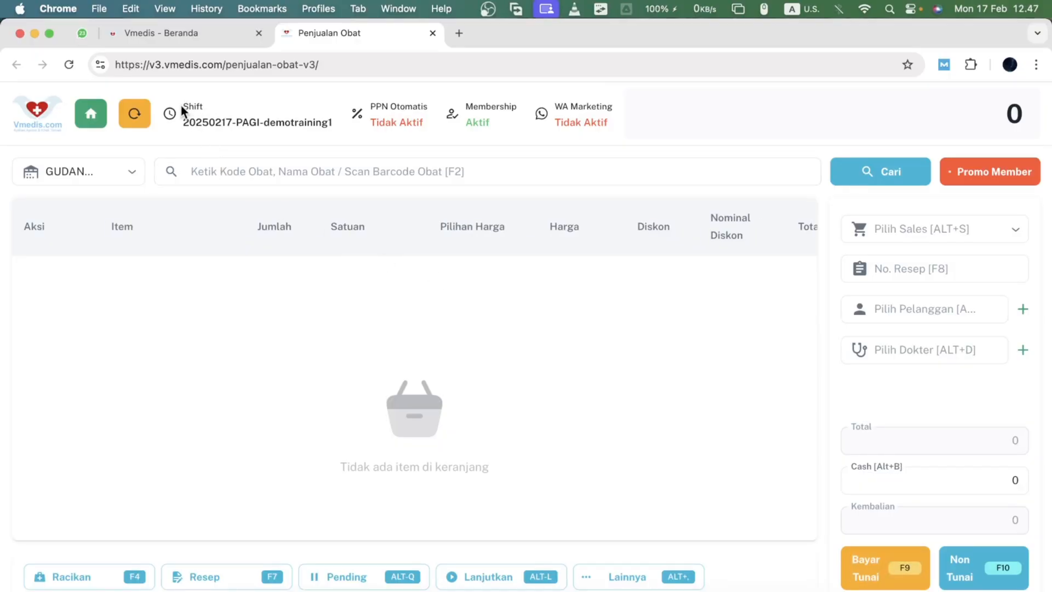
- Examine the header details: shift name, PPN Otomatis, Membership and WA Marketing status
left_click_drag(182, 104, 316, 137)
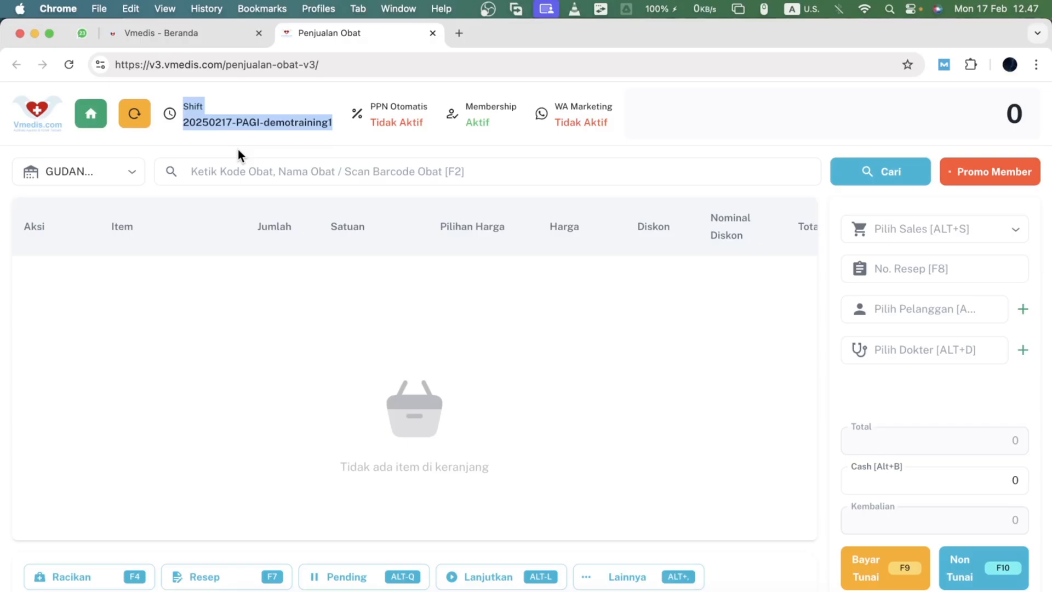
left_click(205, 126)
double_click(201, 124)
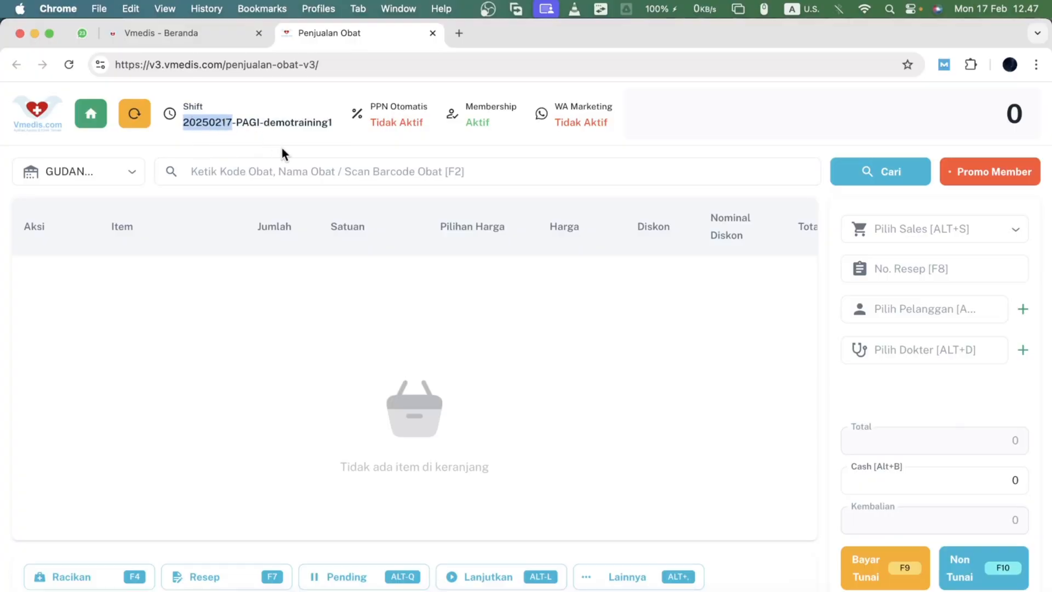
left_click(250, 123)
double_click(250, 123)
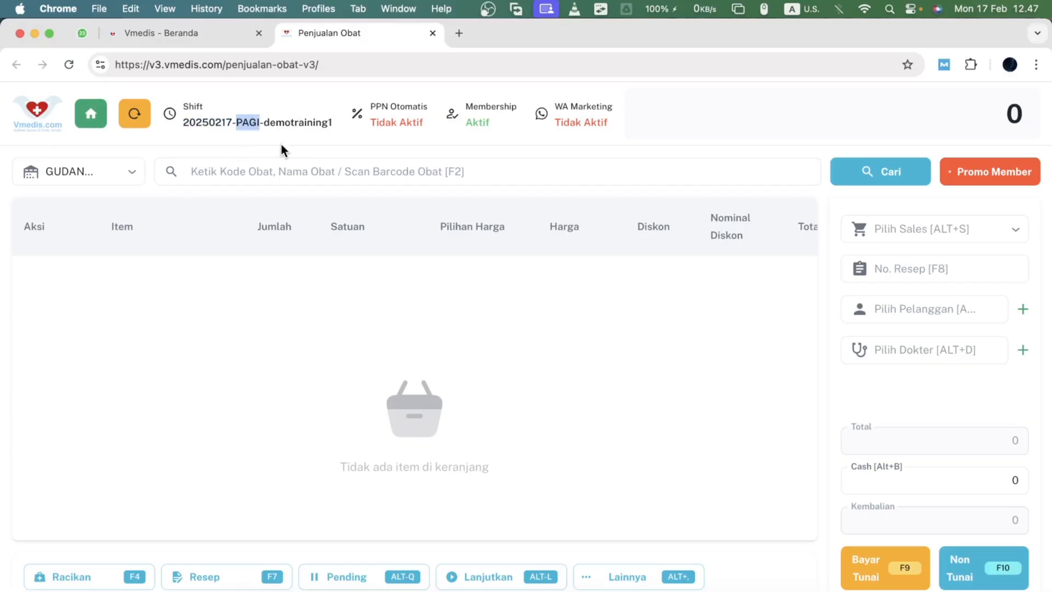
left_click(284, 123)
double_click(285, 123)
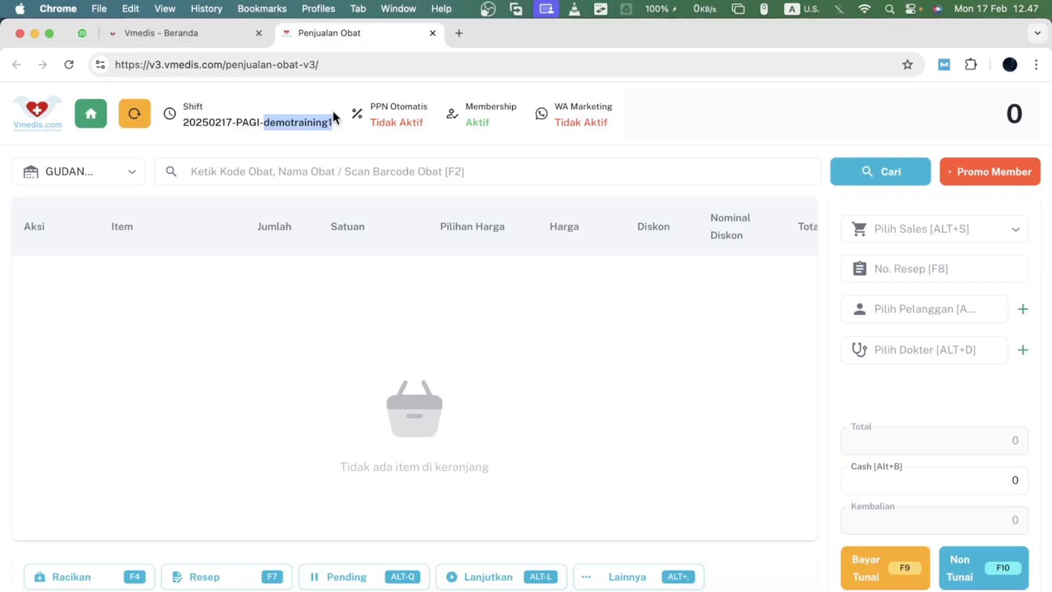
double_click(370, 106)
triple_click(370, 106)
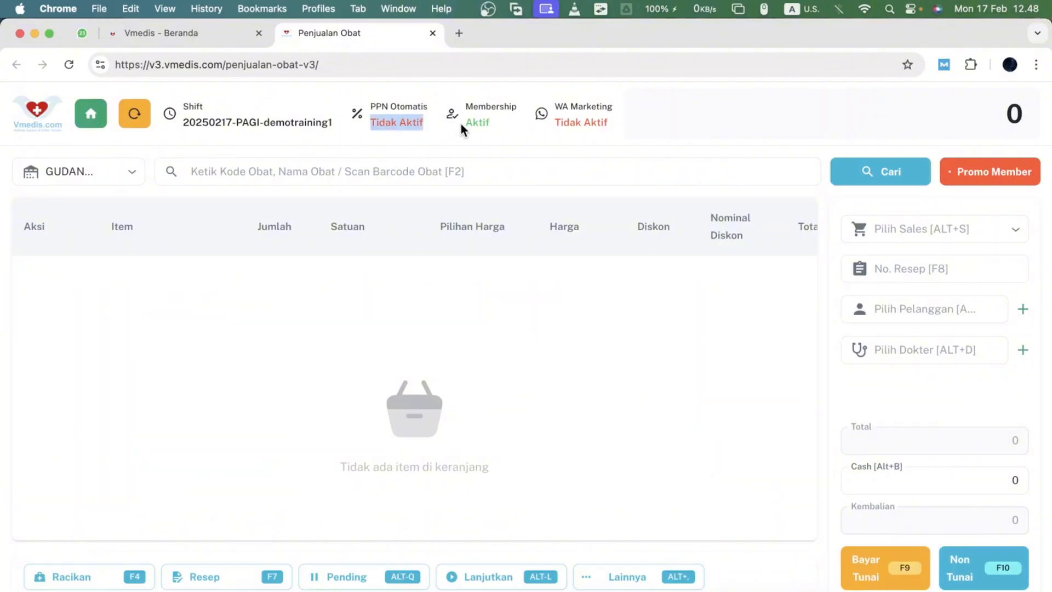
double_click(468, 105)
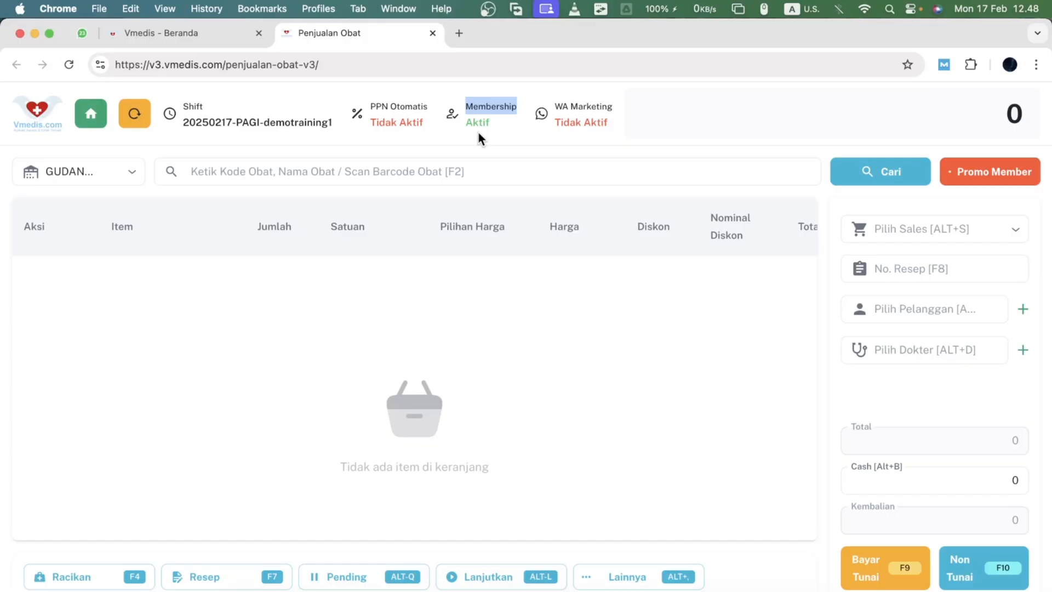
double_click(474, 124)
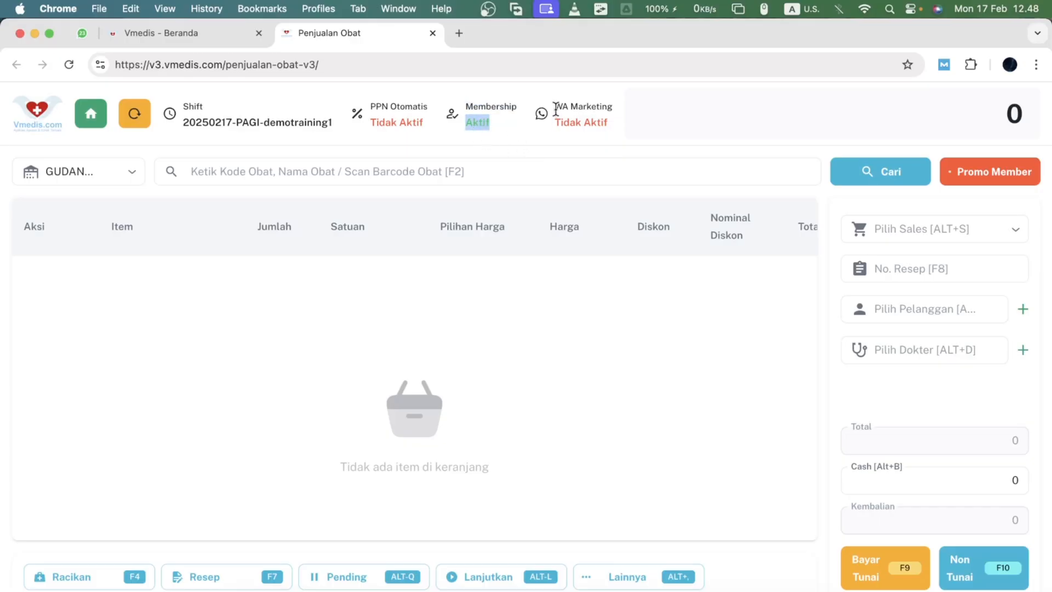
left_click_drag(560, 108, 609, 108)
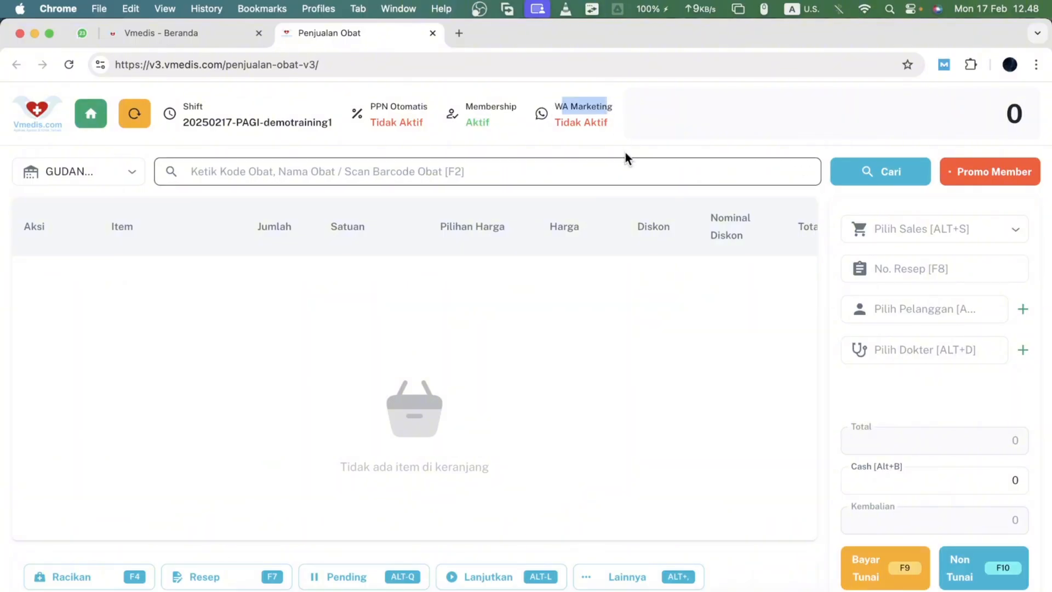
triple_click(595, 122)
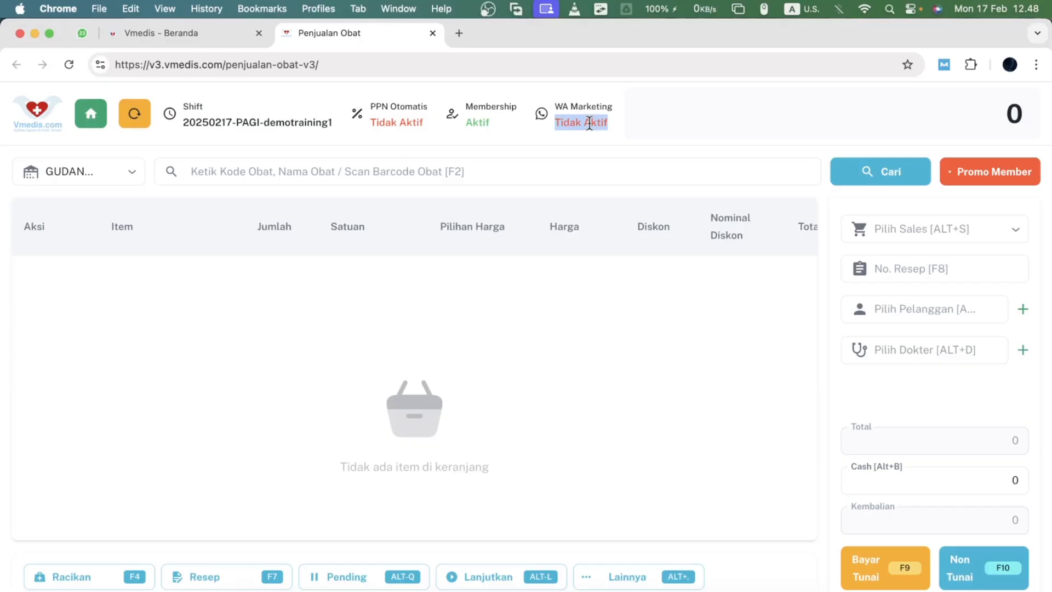
- Start a new compound prescription named obat batuk
left_click(634, 137)
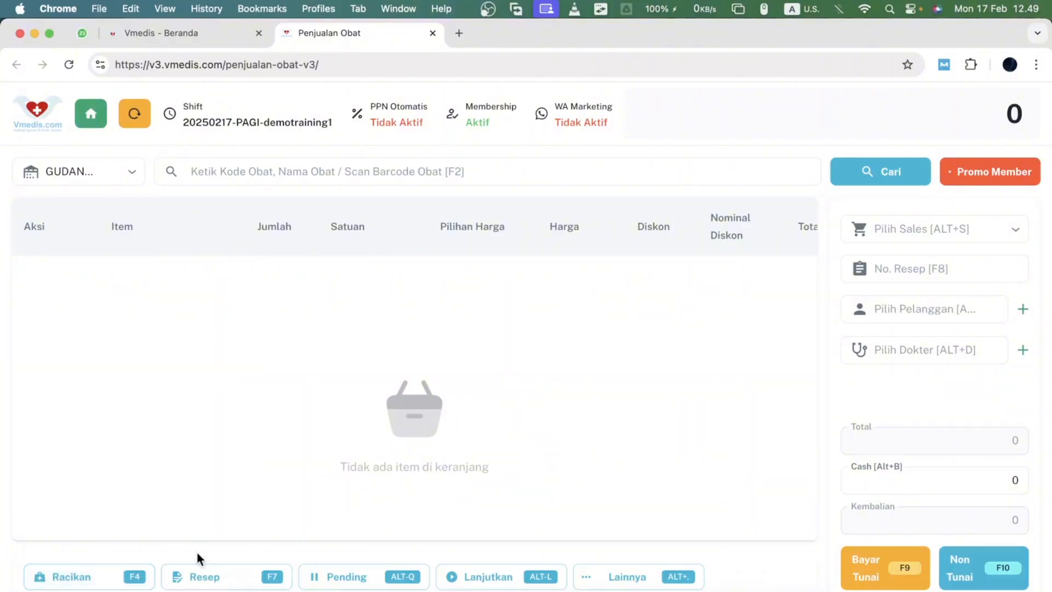
left_click(82, 573)
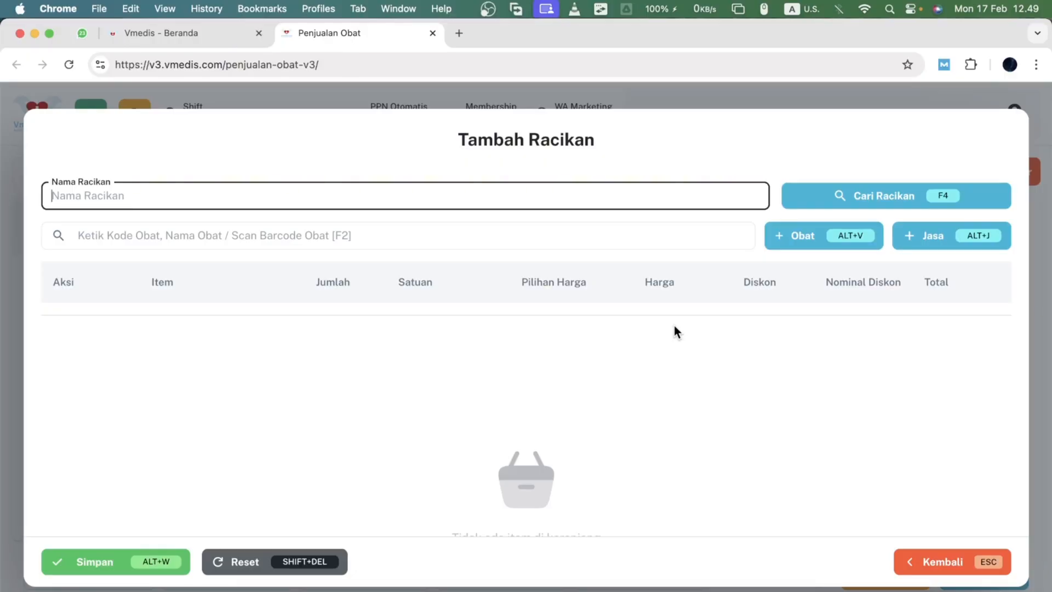
type("obat batuk")
key("Tab")
key("Tab")
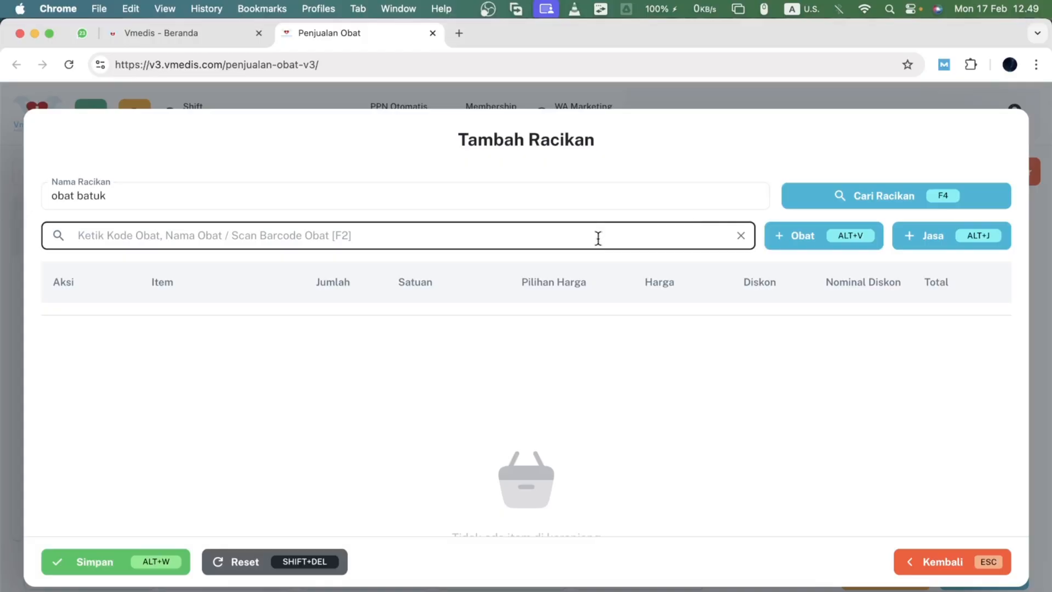
- Add Bodrex Flu Dan Batuk tablets to the compound with a quantity of 0,50
type("bodr")
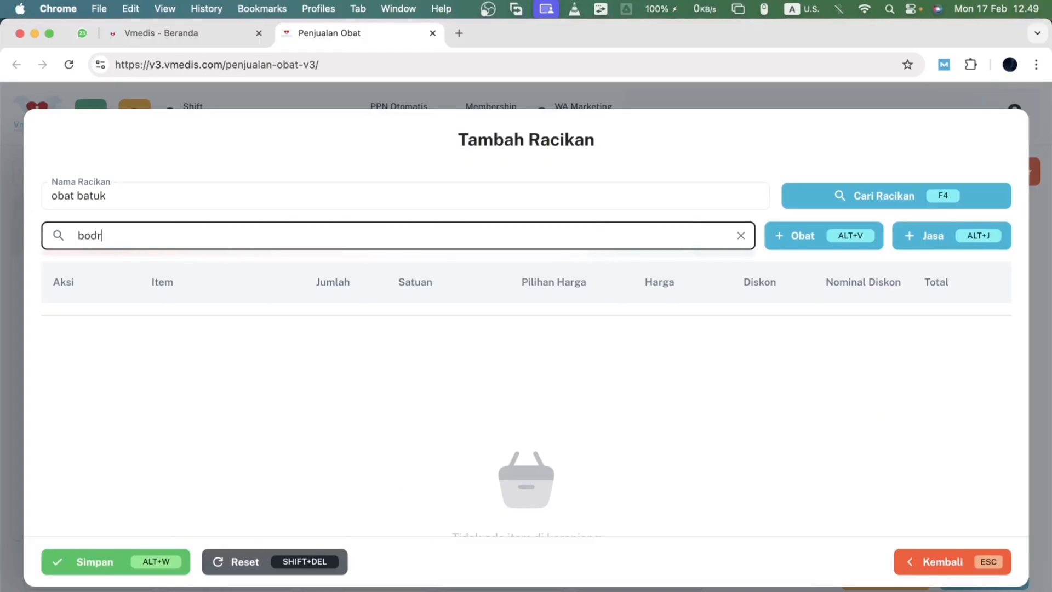
key("Down")
key("Down")
key("Down")
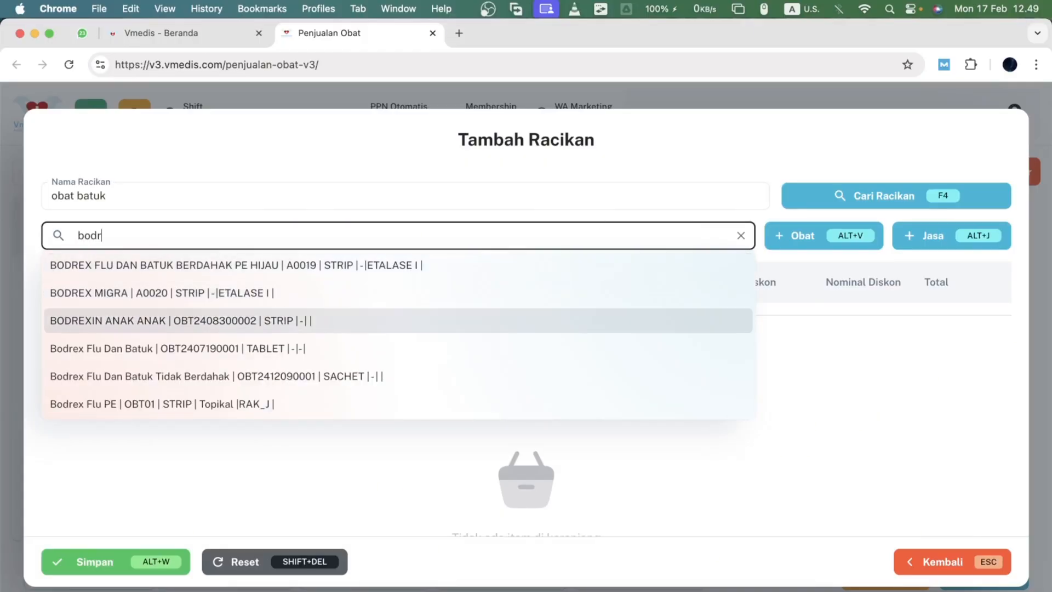
key("Return")
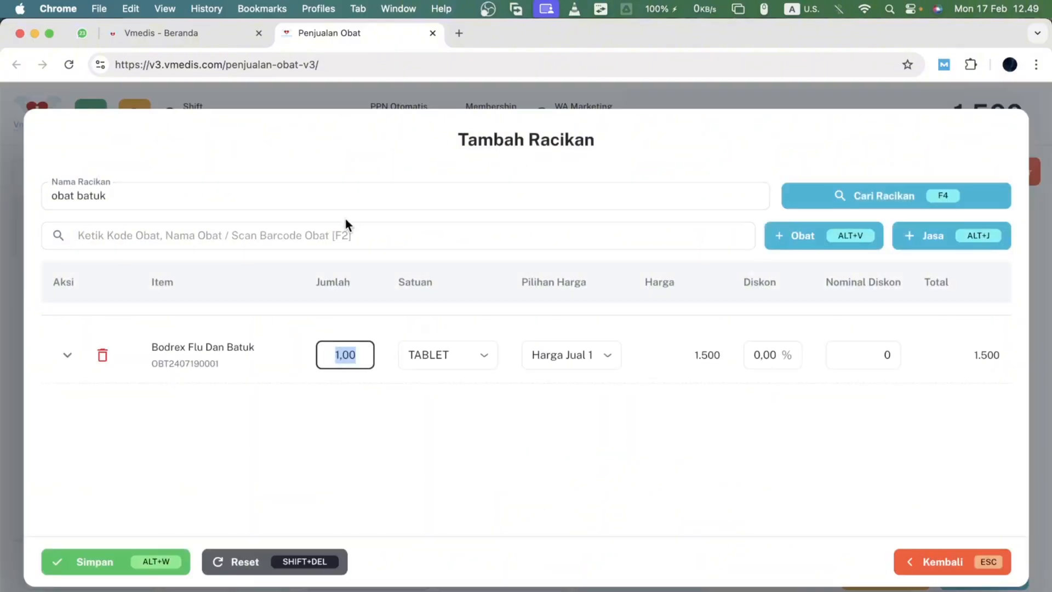
left_click(345, 218)
left_click(344, 345)
type("0,5")
left_click(356, 243)
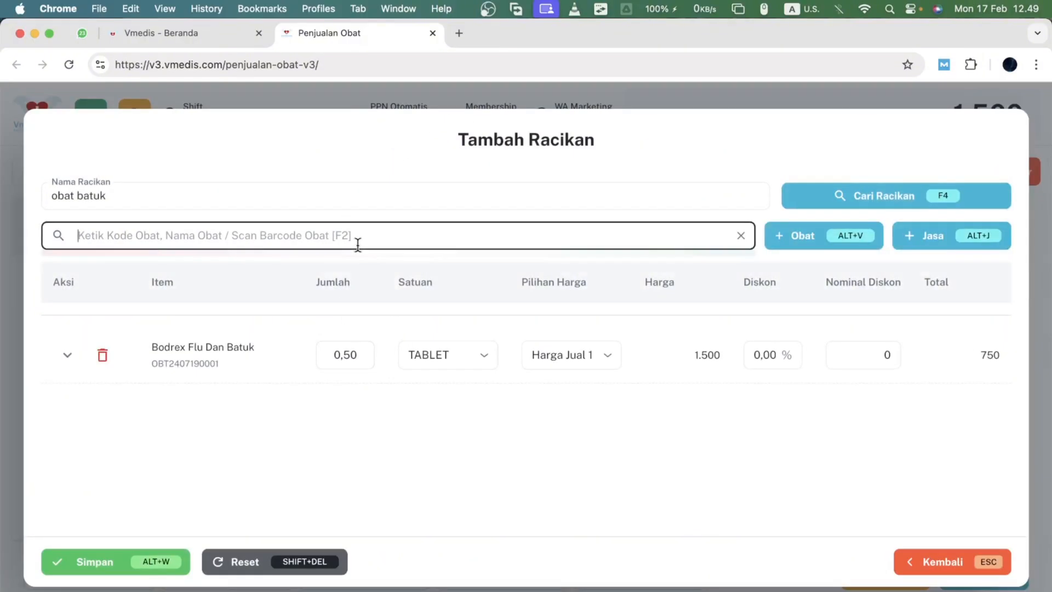
- Add AMOXICILLIN HEXP tablets to the compound with a quantity of 0,50
type("amo")
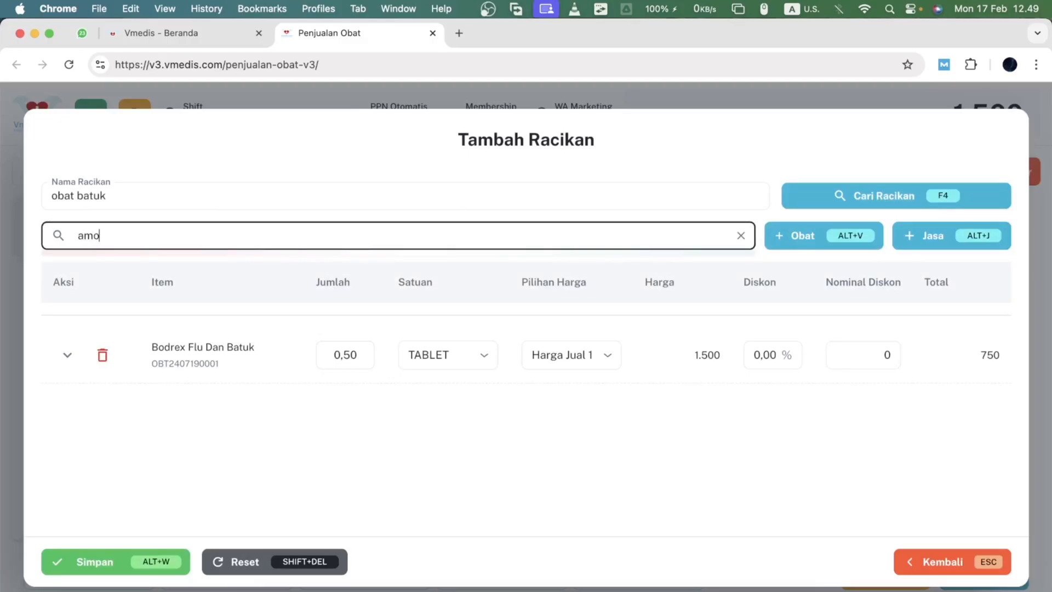
type("x")
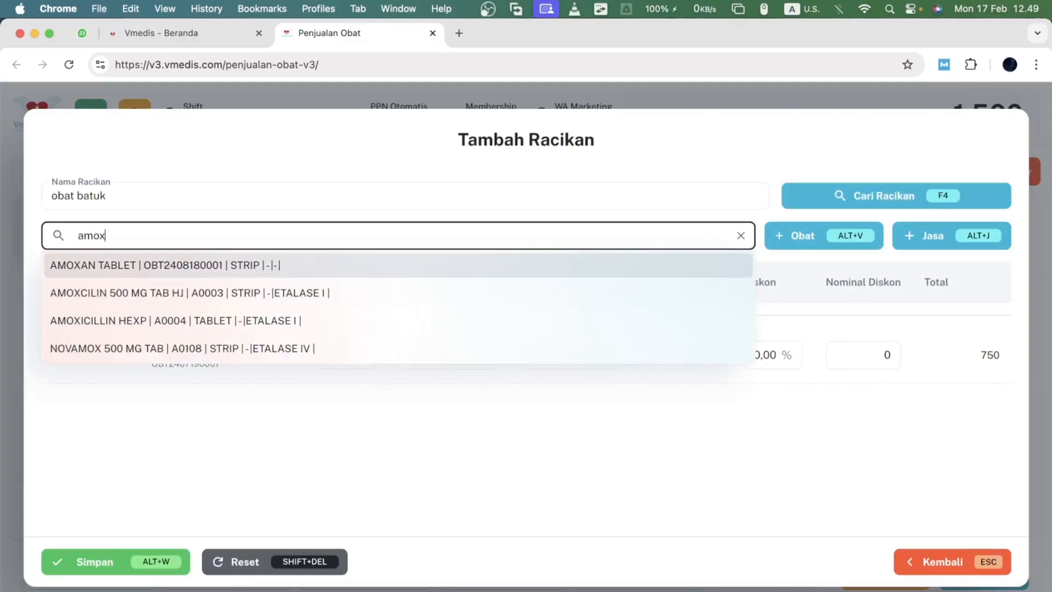
key("Down")
key("Down")
key("Return")
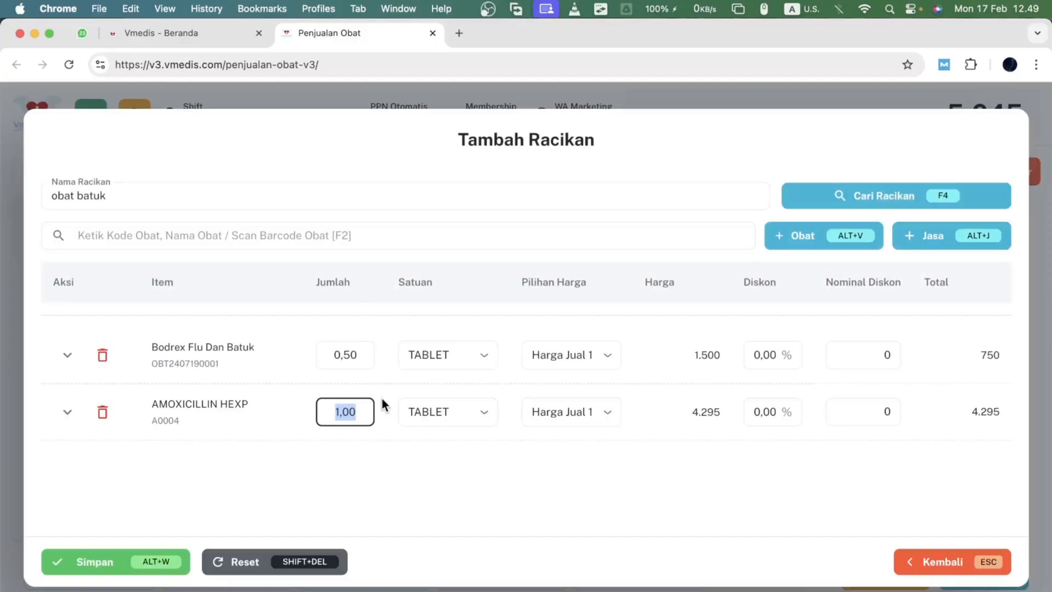
type("0,5")
left_click(491, 453)
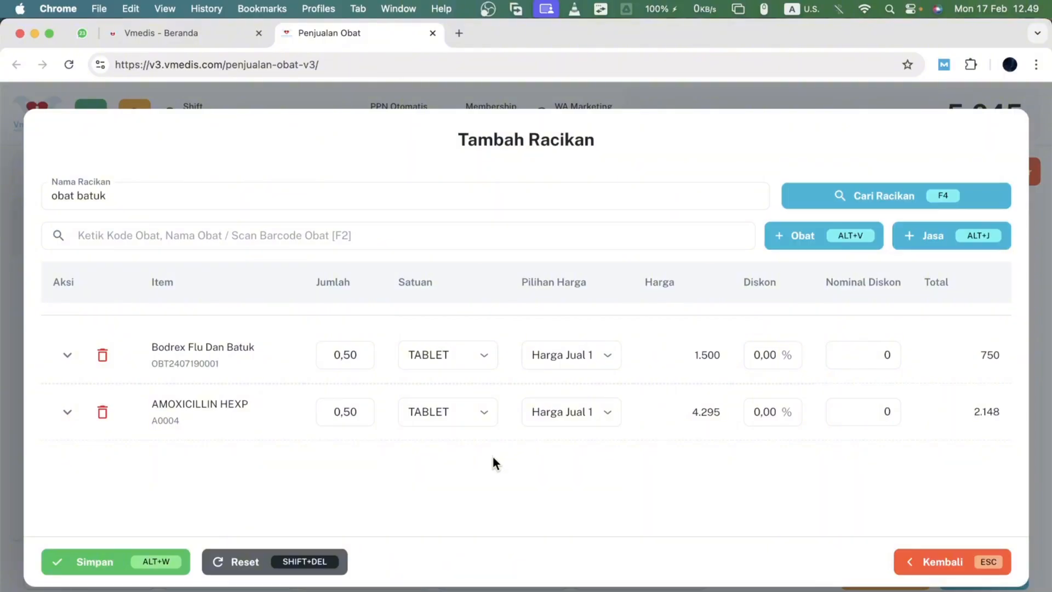
- Pick the saved compound Racikan Anti Nyeri from the compound list and return to the compound form
left_click(894, 203)
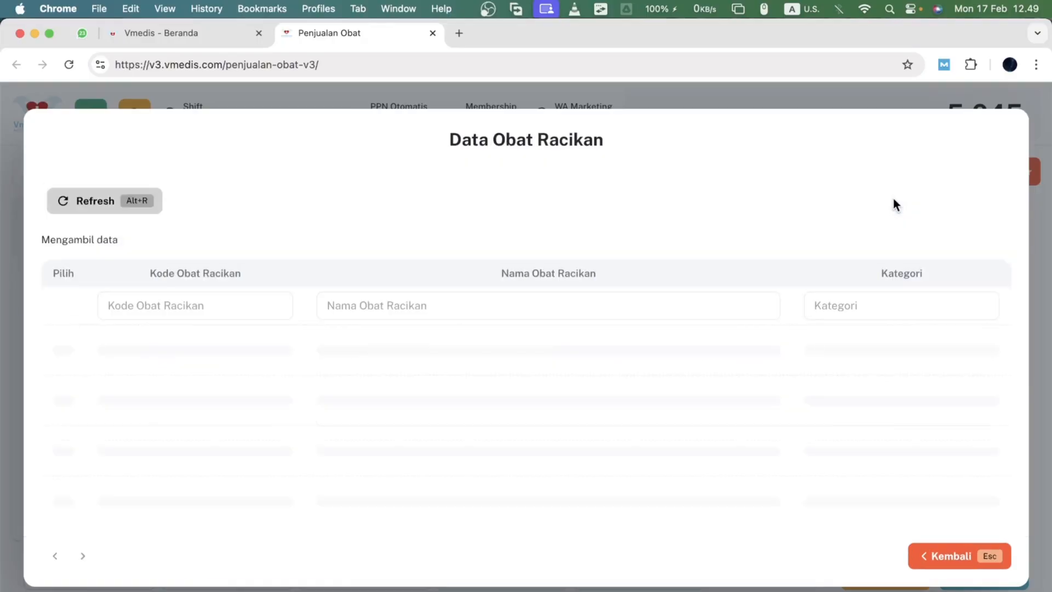
scroll(548, 426, "down", 2)
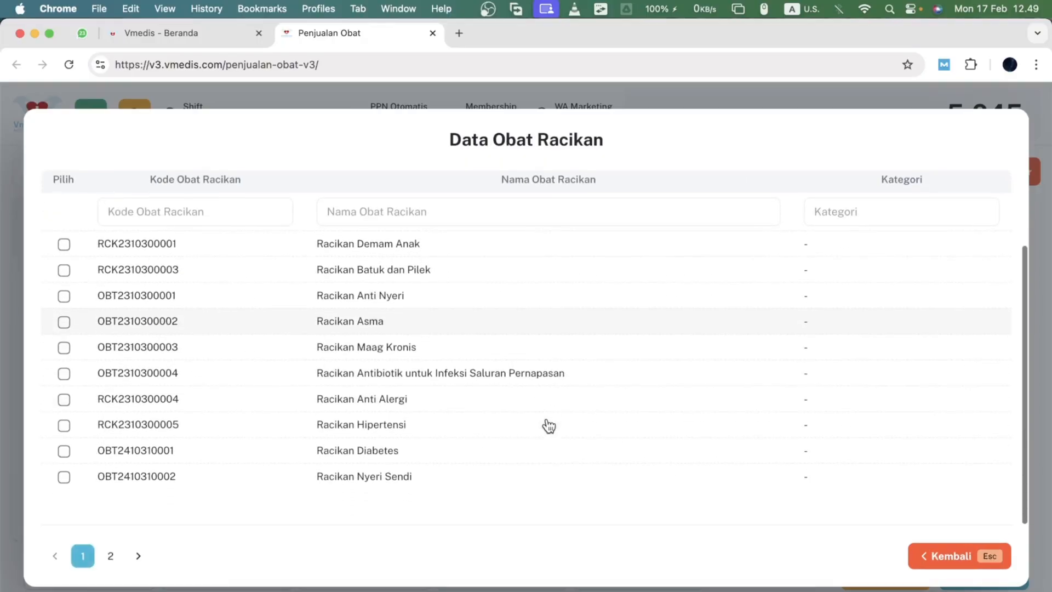
scroll(547, 425, "up", 2)
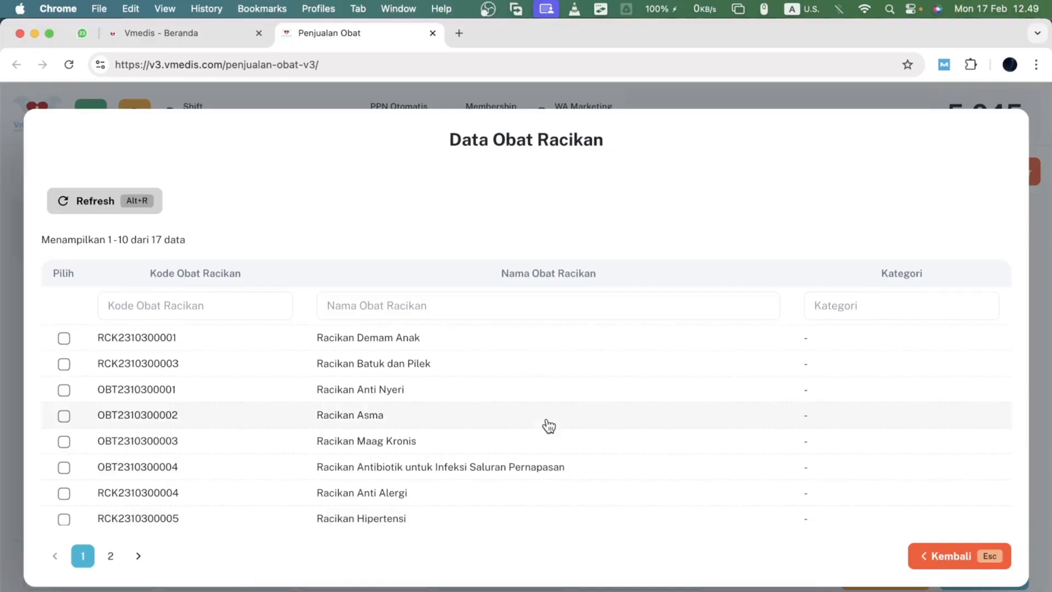
left_click(516, 389)
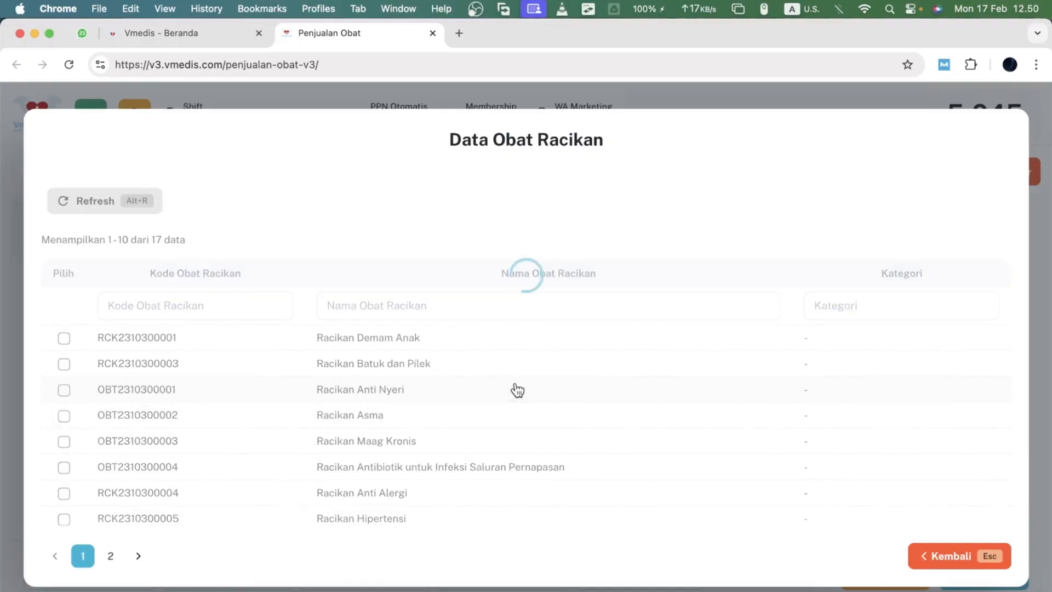
left_click(88, 415)
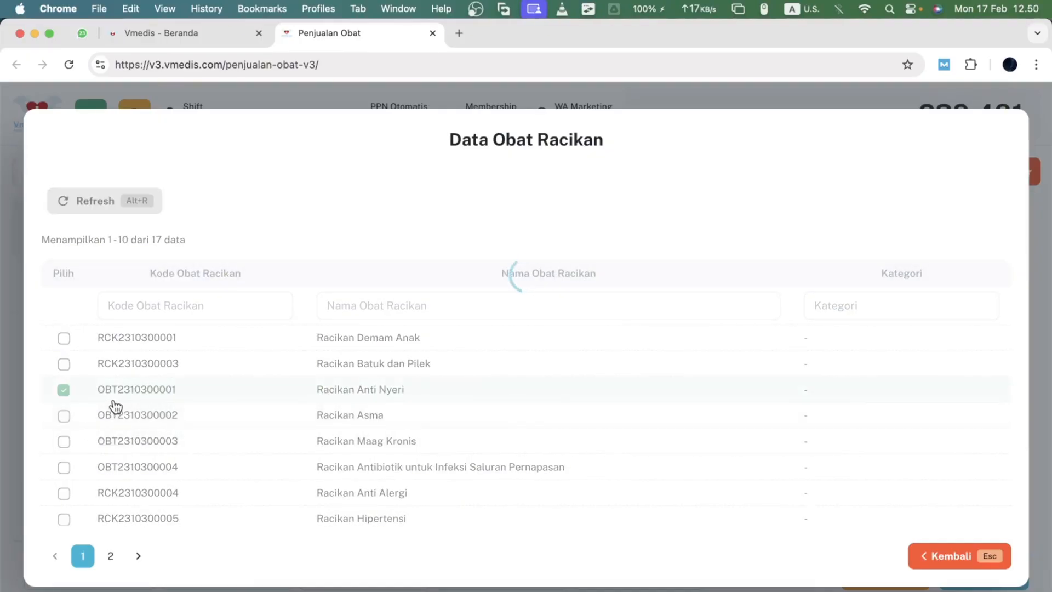
left_click(113, 419)
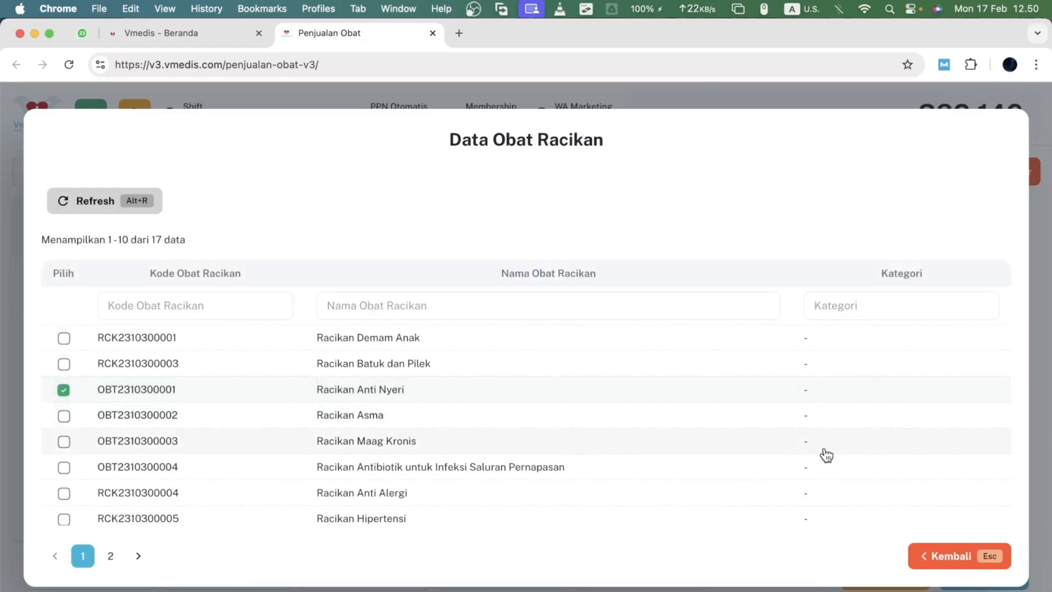
left_click(942, 560)
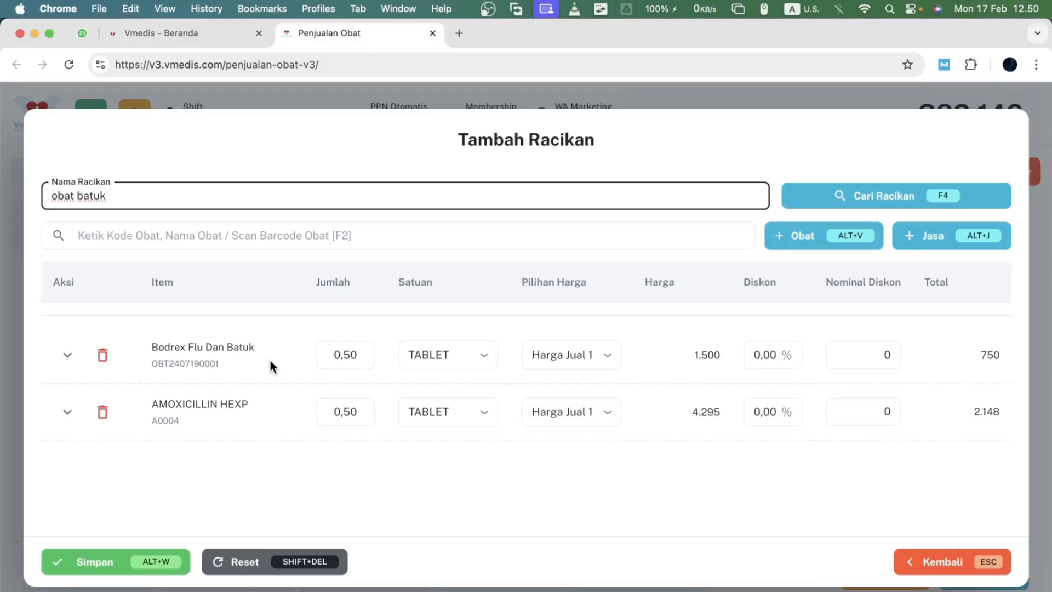
- Set a Tuslah fee of 500 for both Bodrex Flu Dan Batuk and AMOXICILLIN HEXP
left_click(64, 364)
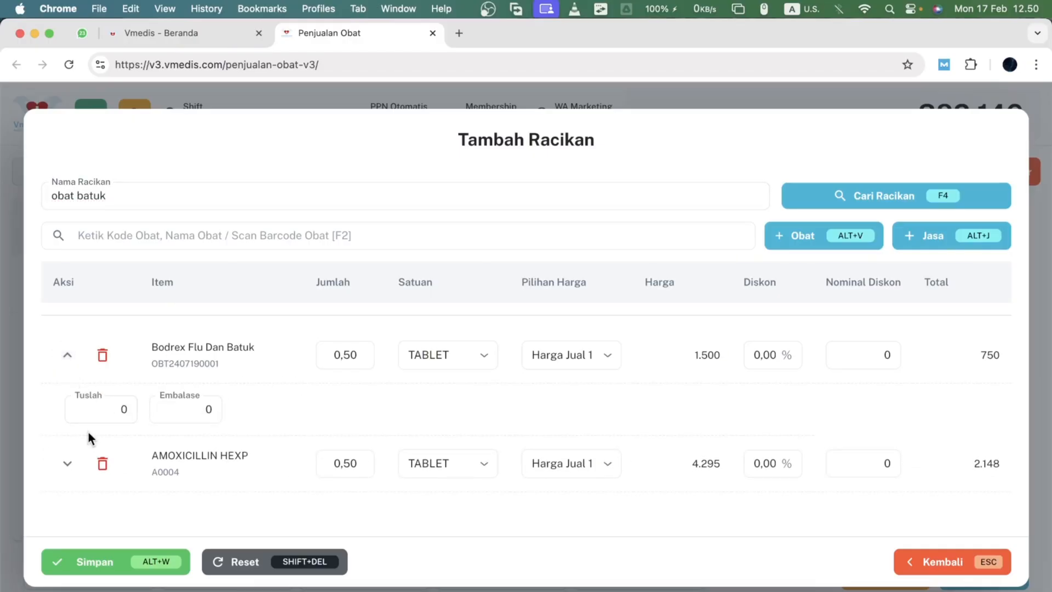
left_click(89, 412)
left_click(67, 463)
scroll(141, 456, "down", 1)
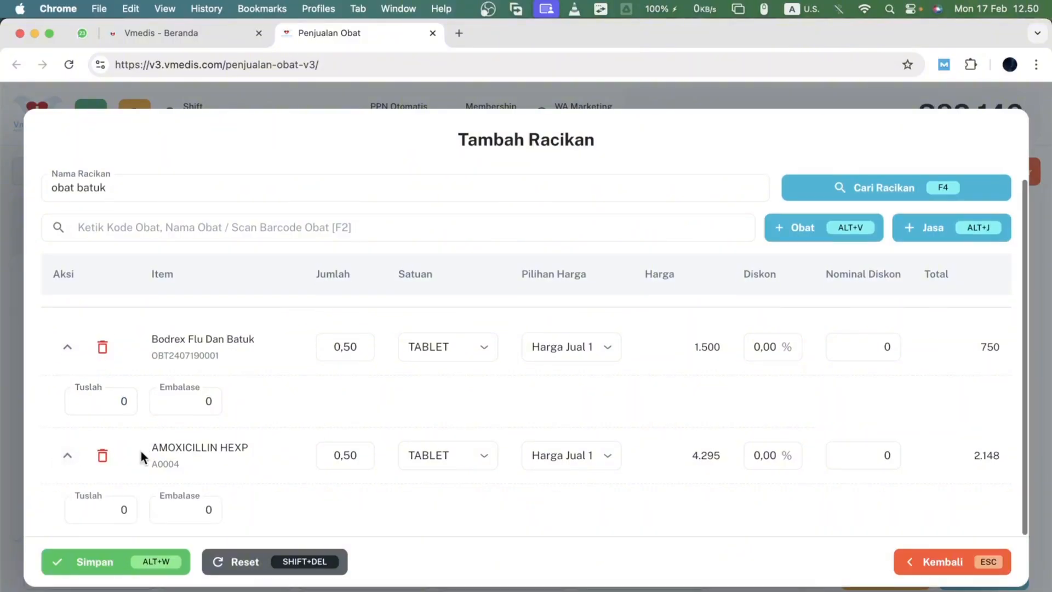
left_click(96, 510)
left_click(112, 403)
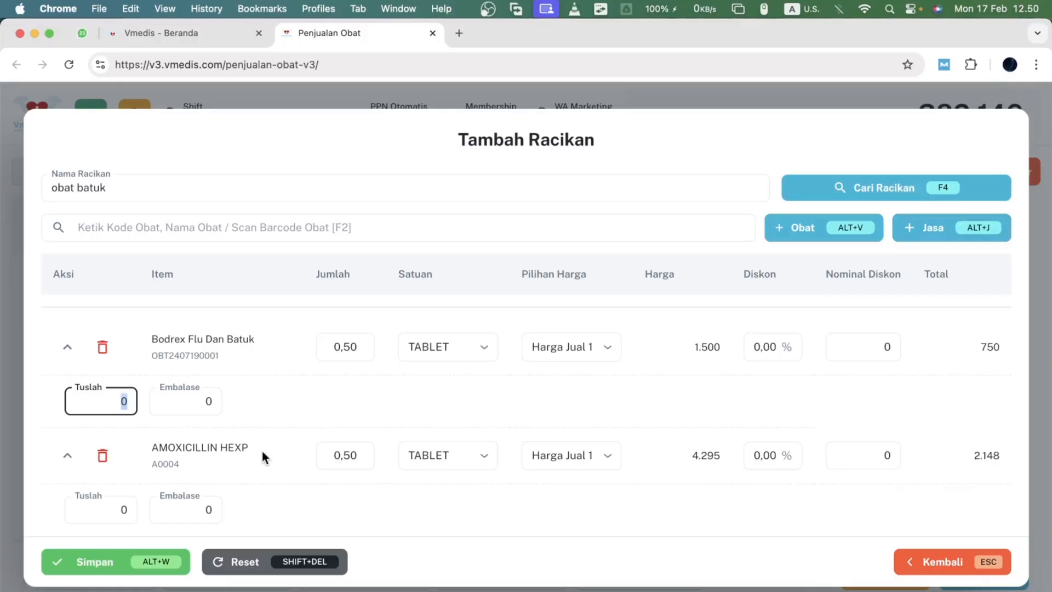
type("500")
left_click(131, 509)
type("500")
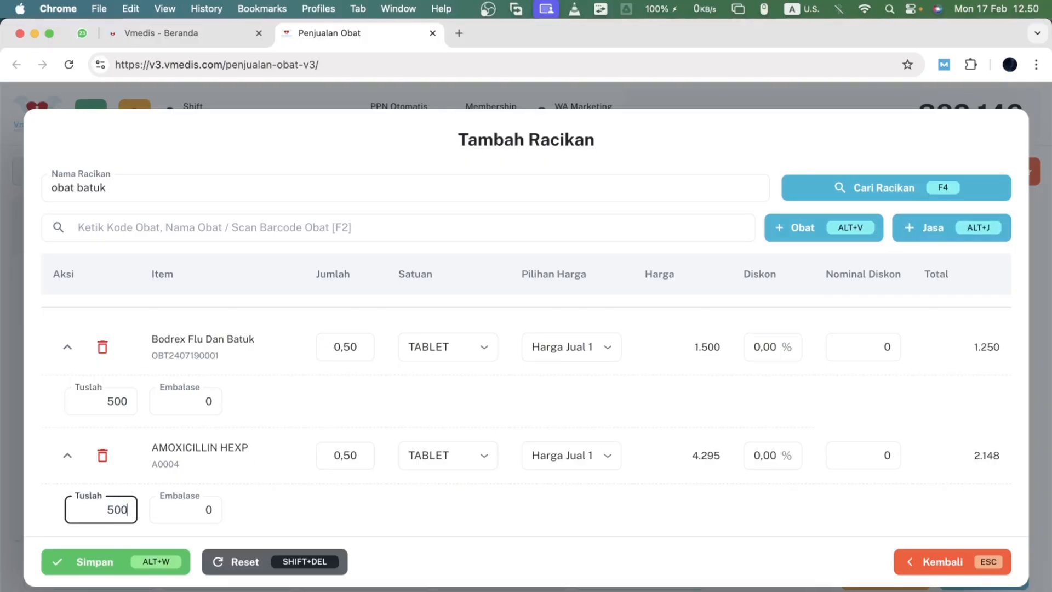
left_click(427, 416)
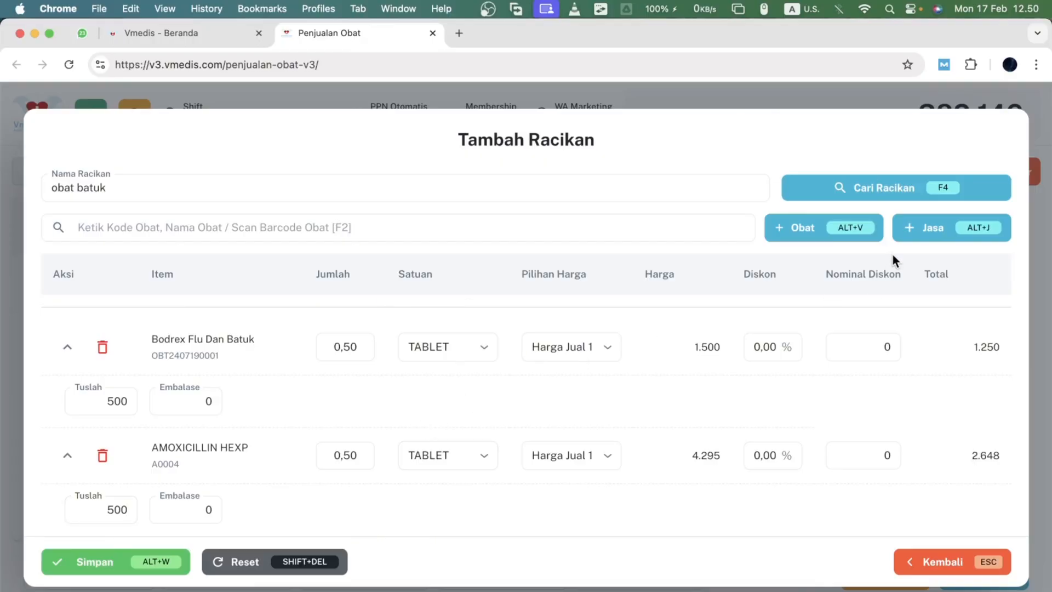
- Add the Jasa Racikan service to the compound
left_click(946, 240)
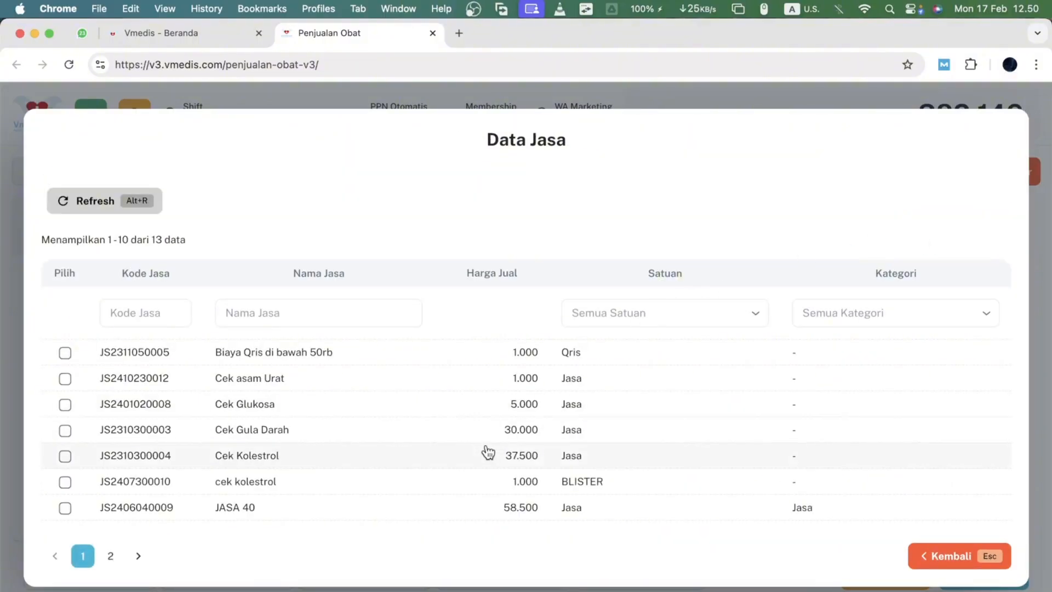
scroll(487, 451, "down", 5)
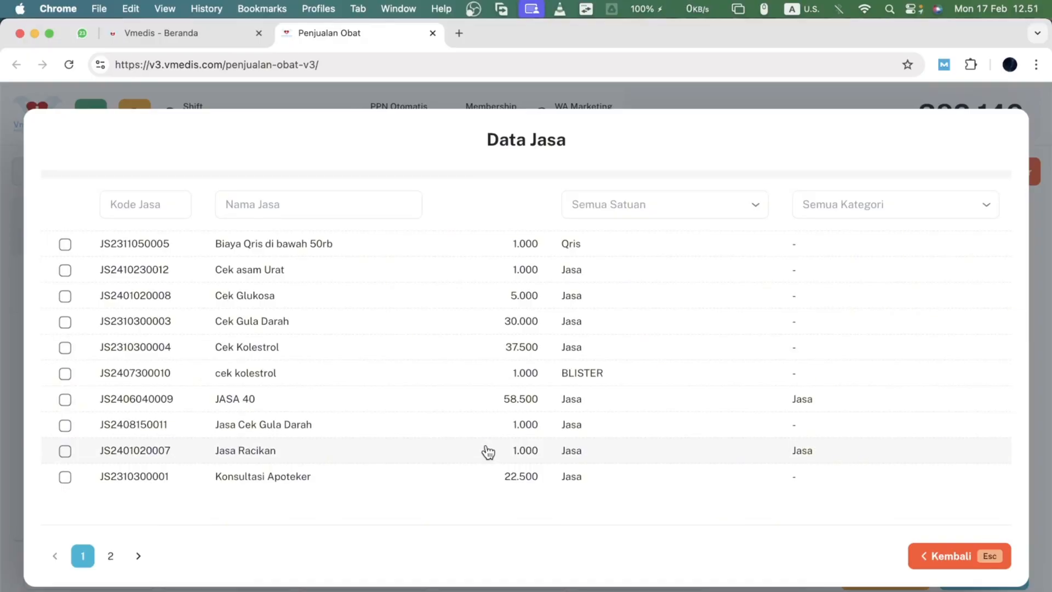
left_click(479, 450)
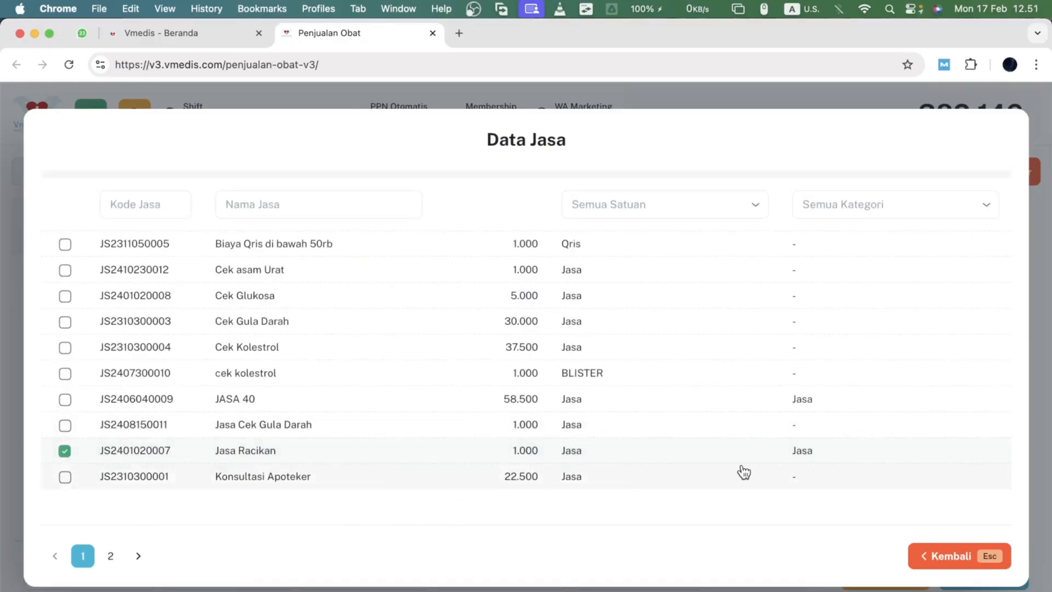
left_click(929, 555)
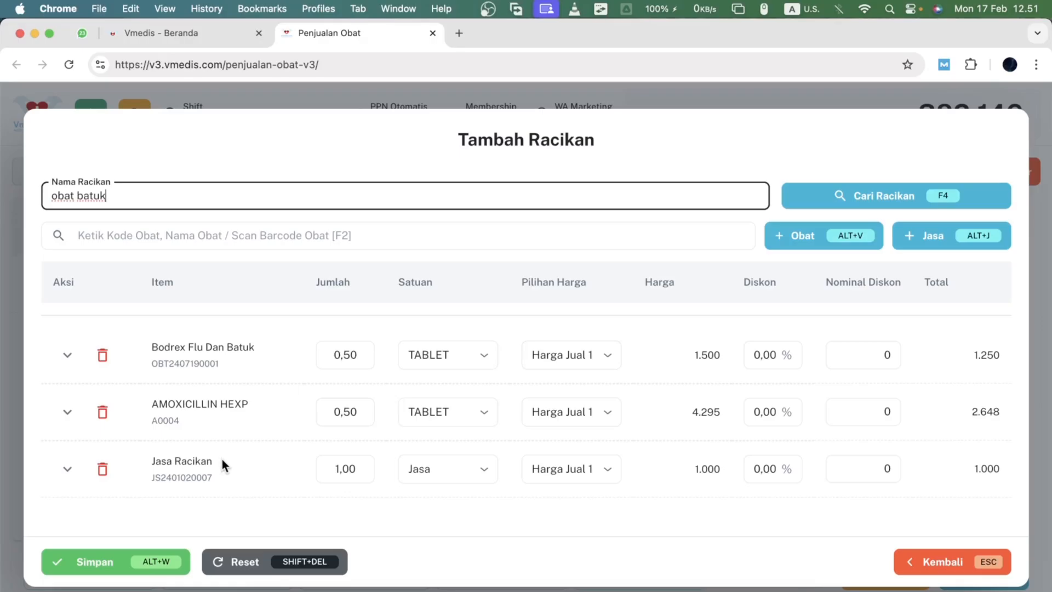
- Collapse the item rows and remove the Jasa Racikan service line from the compound
left_click(68, 411)
left_click(68, 354)
scroll(213, 468, "down", 2)
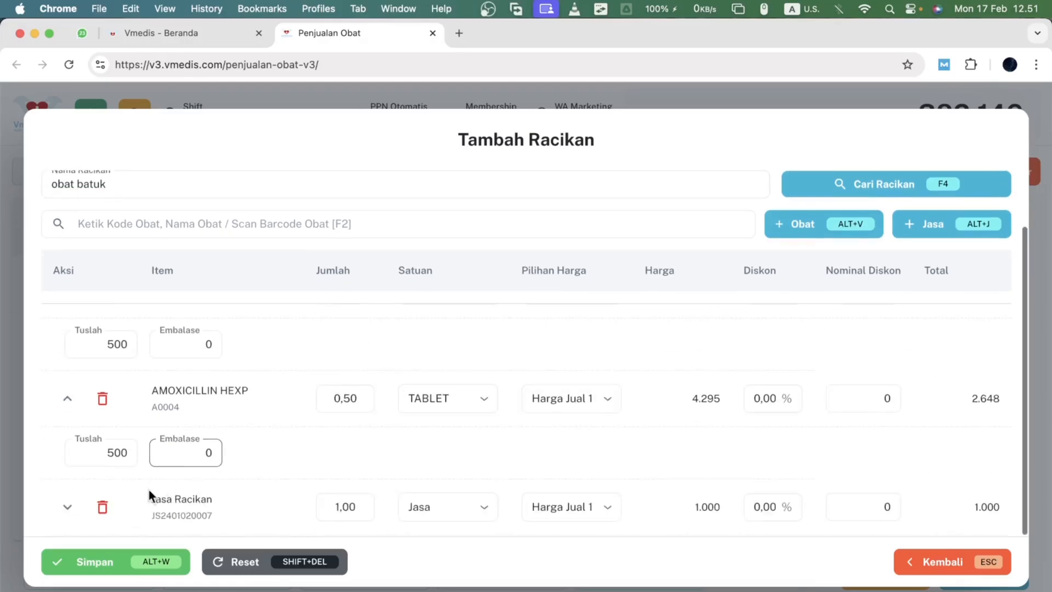
left_click(67, 399)
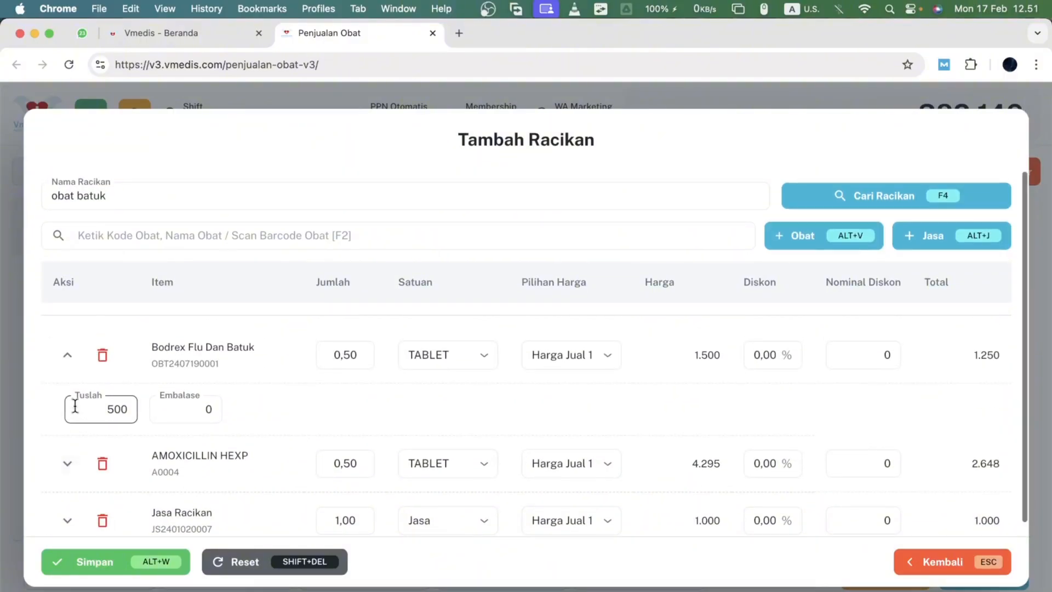
left_click(67, 357)
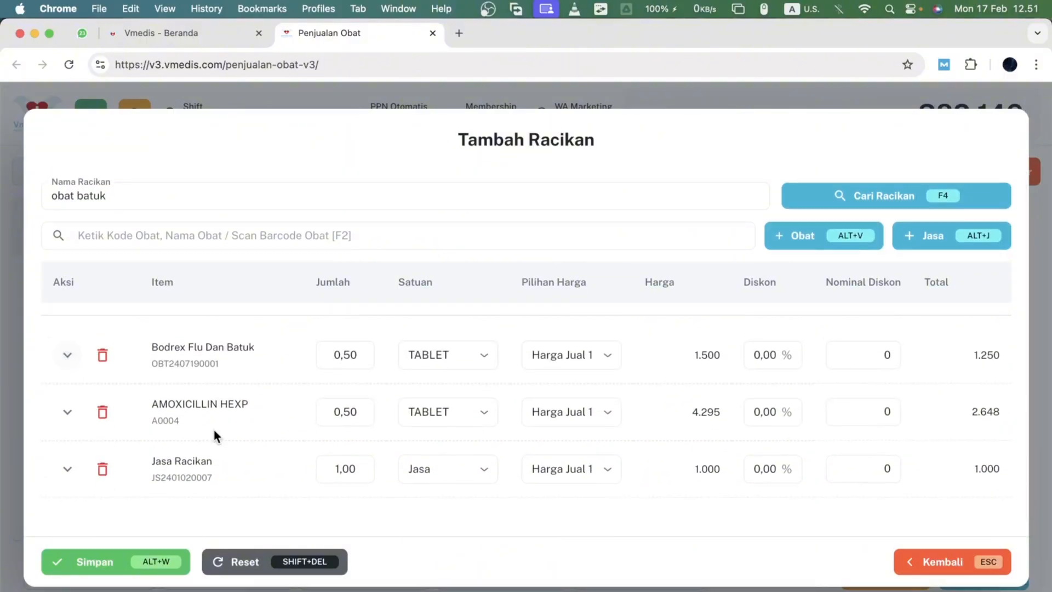
left_click(102, 469)
left_click(464, 385)
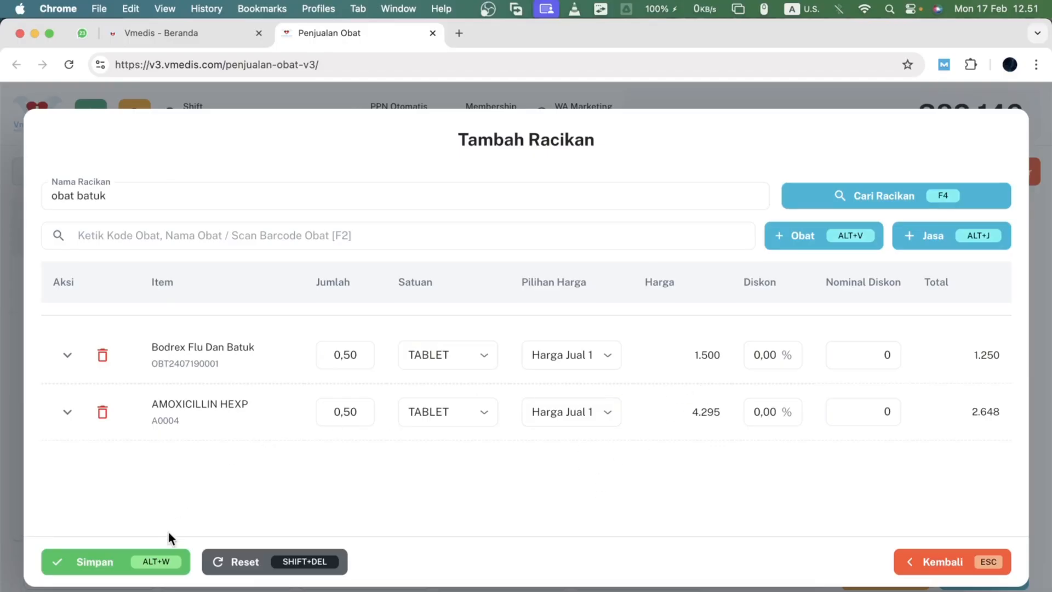
- Save the obat batuk compound and confirm adding it to the sale
left_click(138, 561)
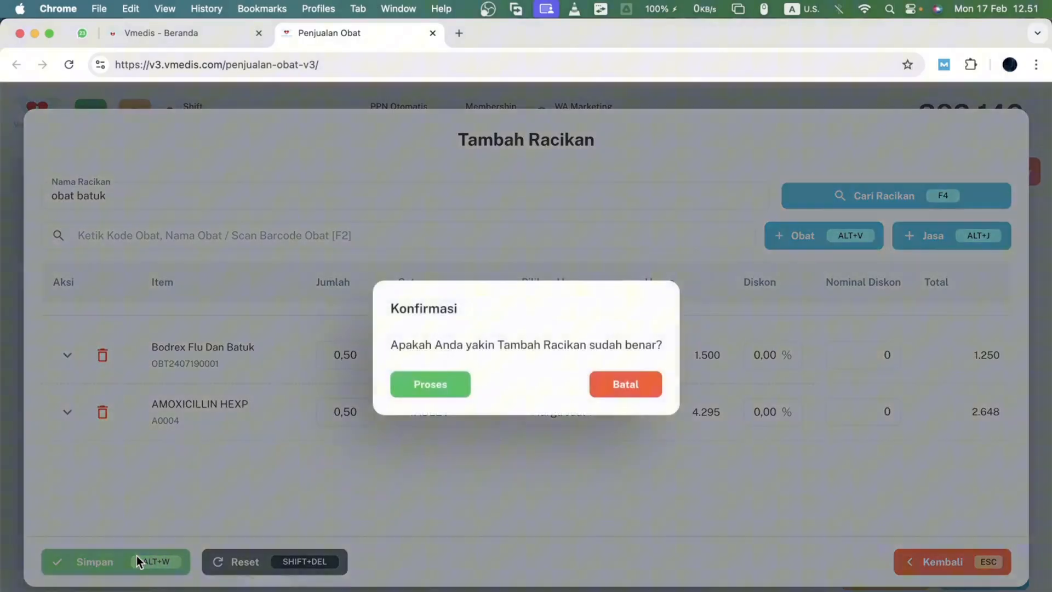
left_click(436, 398)
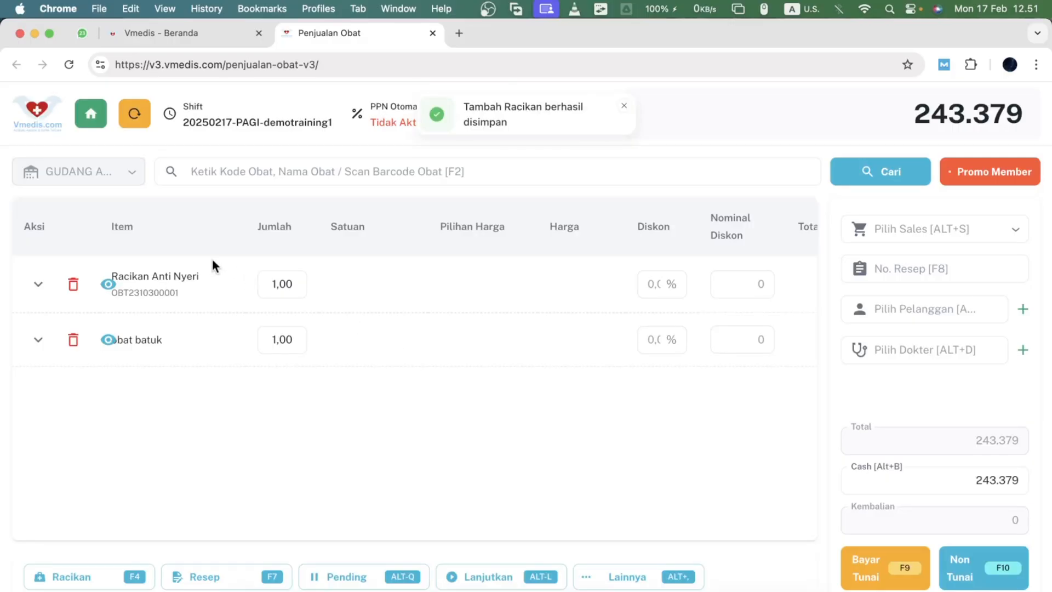
- Open the Racikan Anti Nyeri compound in the cart to review its ingredients
left_click(109, 284)
scroll(485, 484, "up", 10)
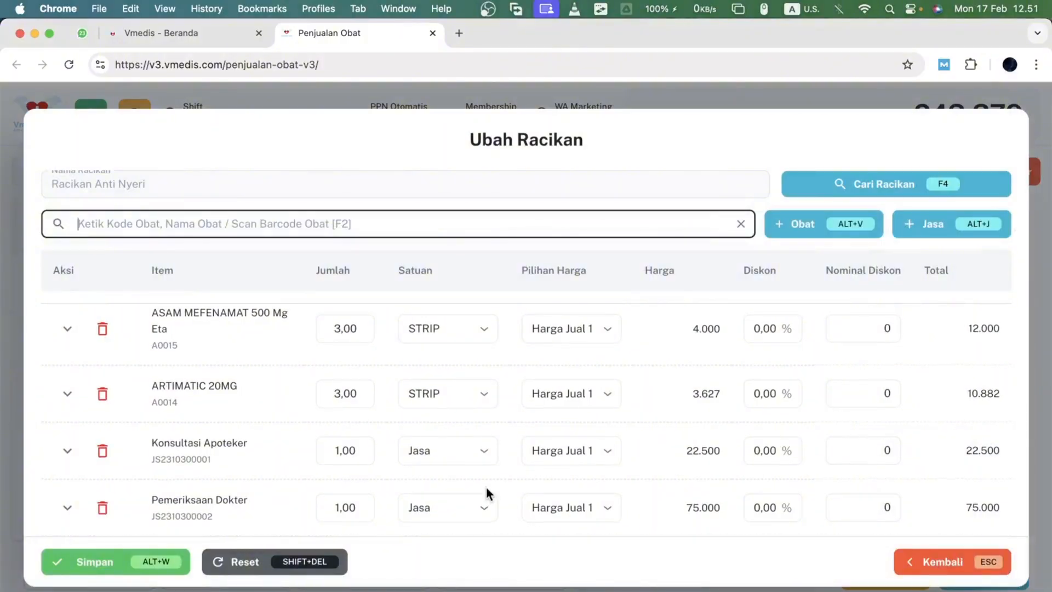
scroll(485, 492, "down", 6)
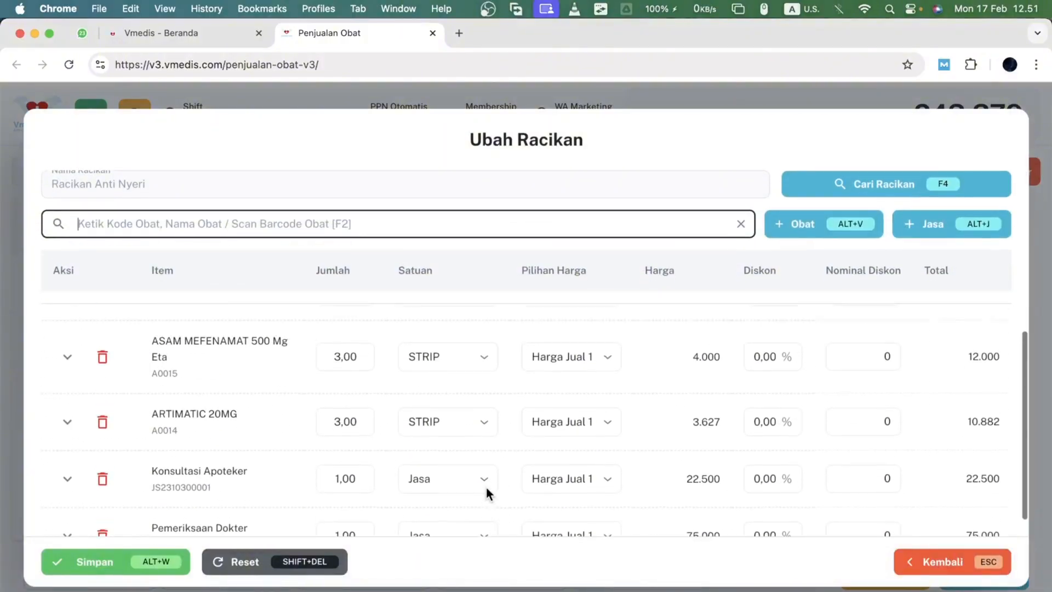
- Close the Racikan Anti Nyeri editor without saving and remove that compound from the cart
scroll(485, 492, "up", 6)
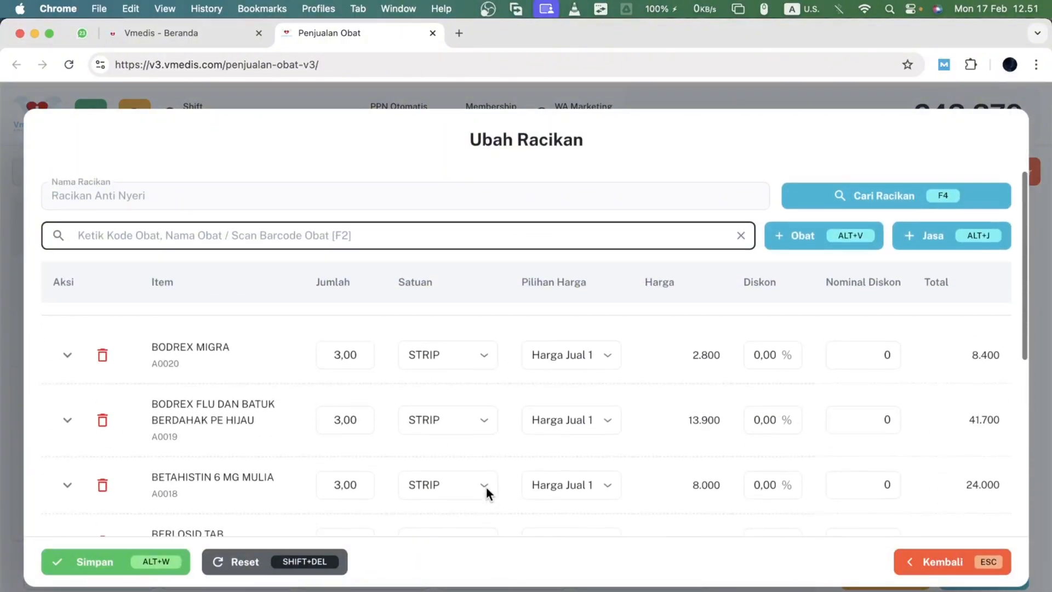
left_click(907, 562)
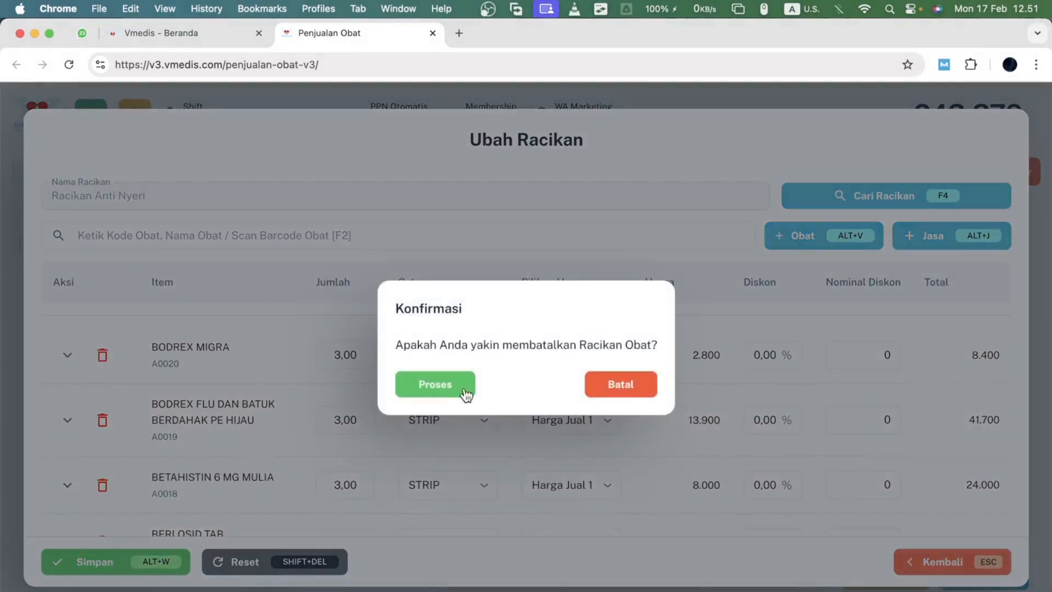
left_click(433, 389)
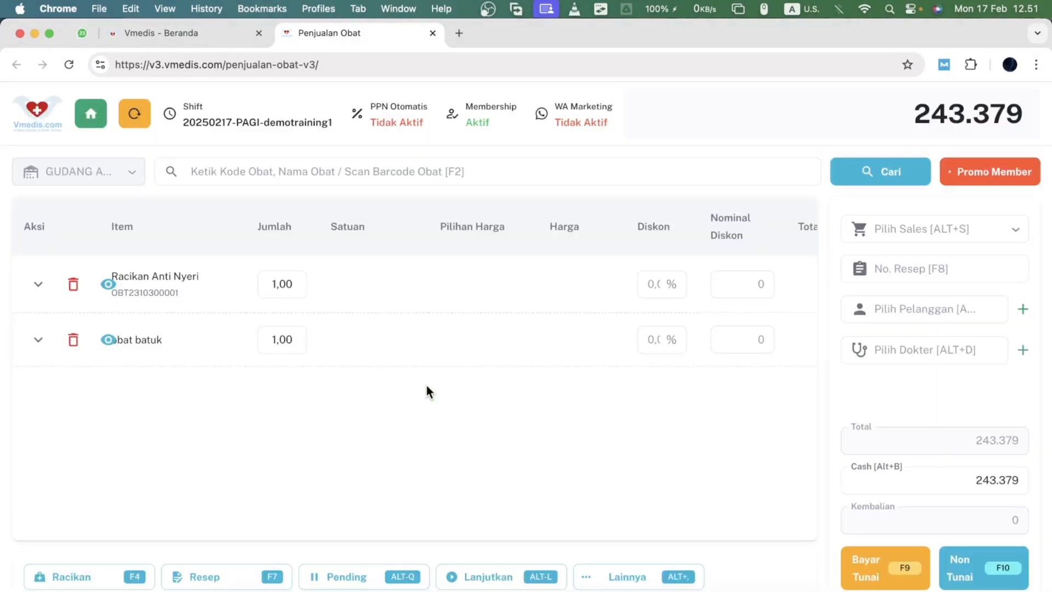
left_click(73, 283)
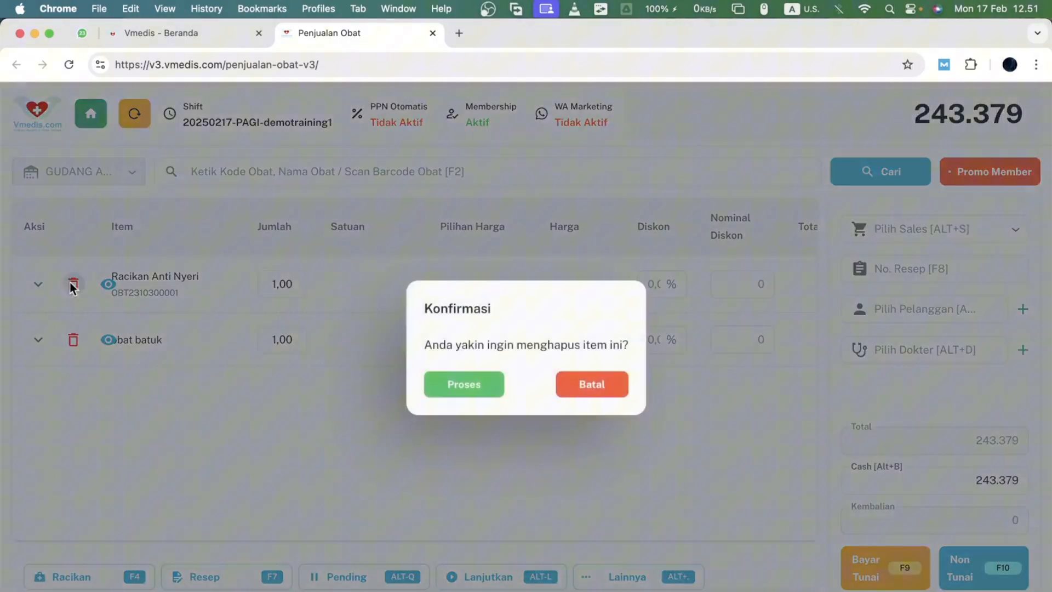
left_click(476, 388)
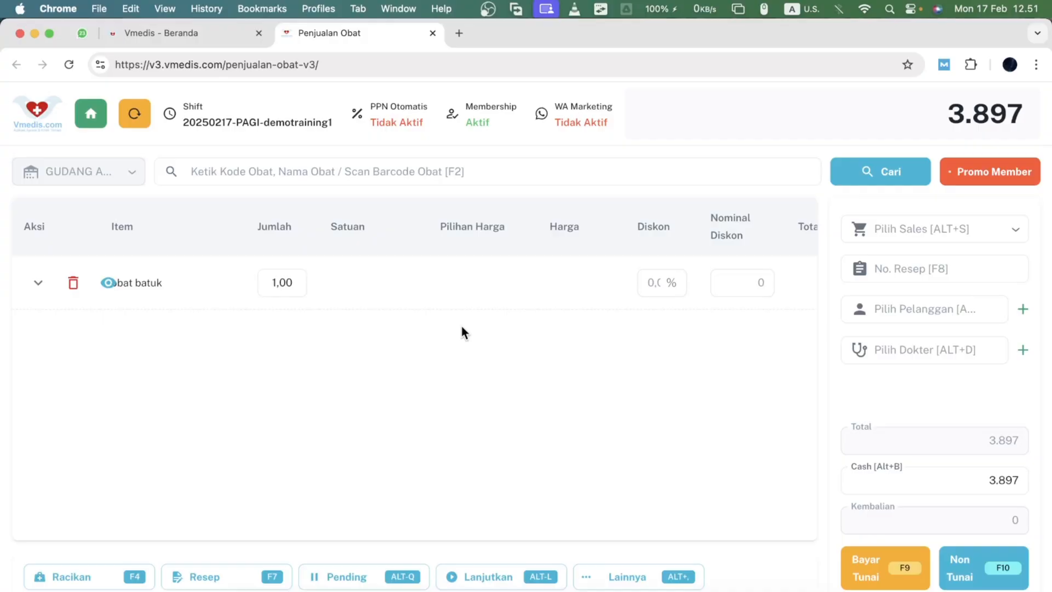
- Pay for the remaining obat batuk sale in cash with 5000 and skip printing the receipt
left_click(952, 474)
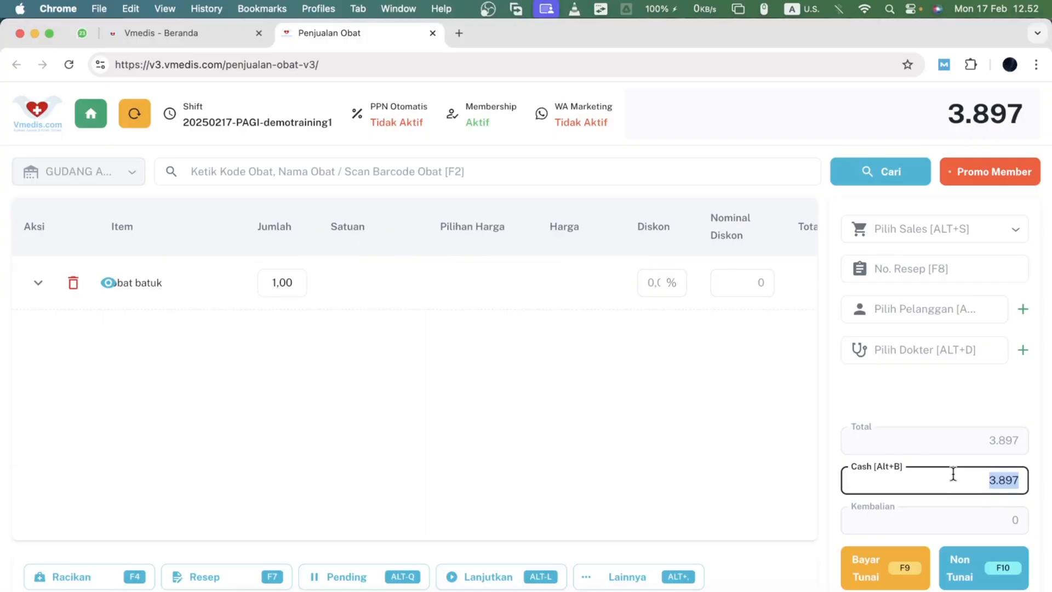
type("5000")
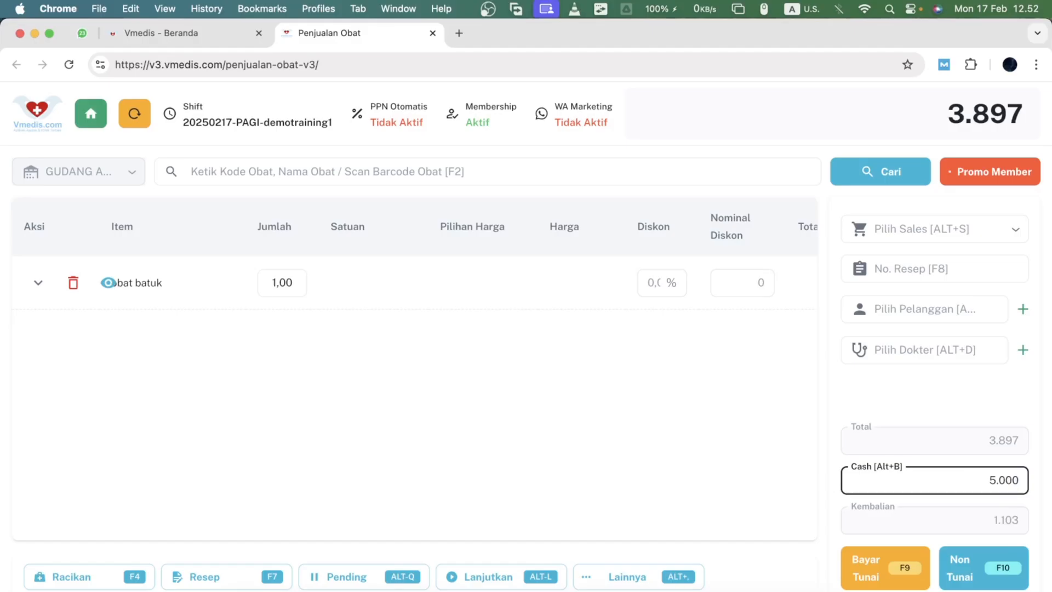
left_click(801, 514)
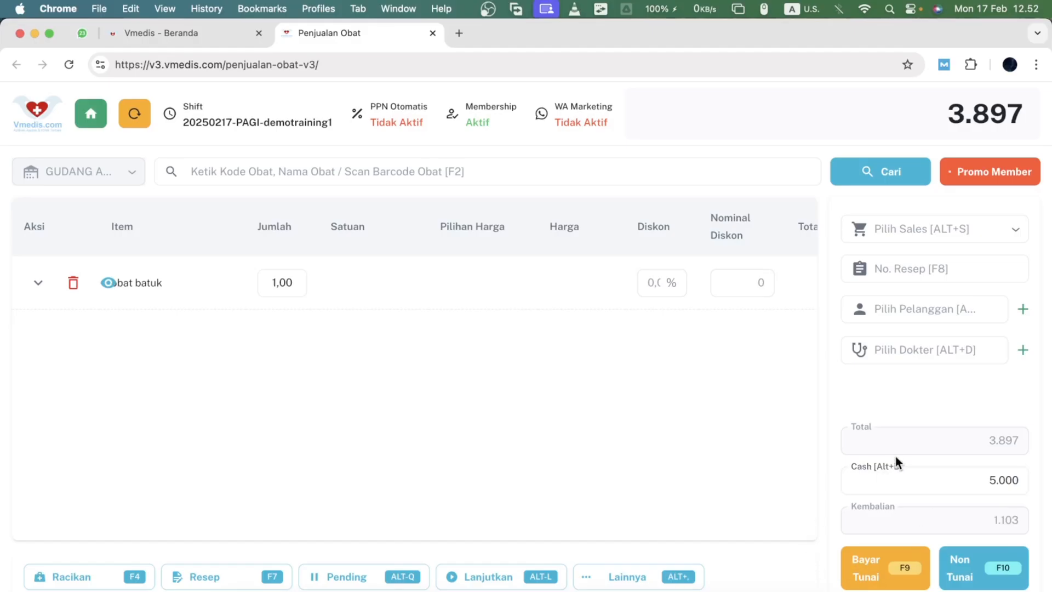
left_click(858, 558)
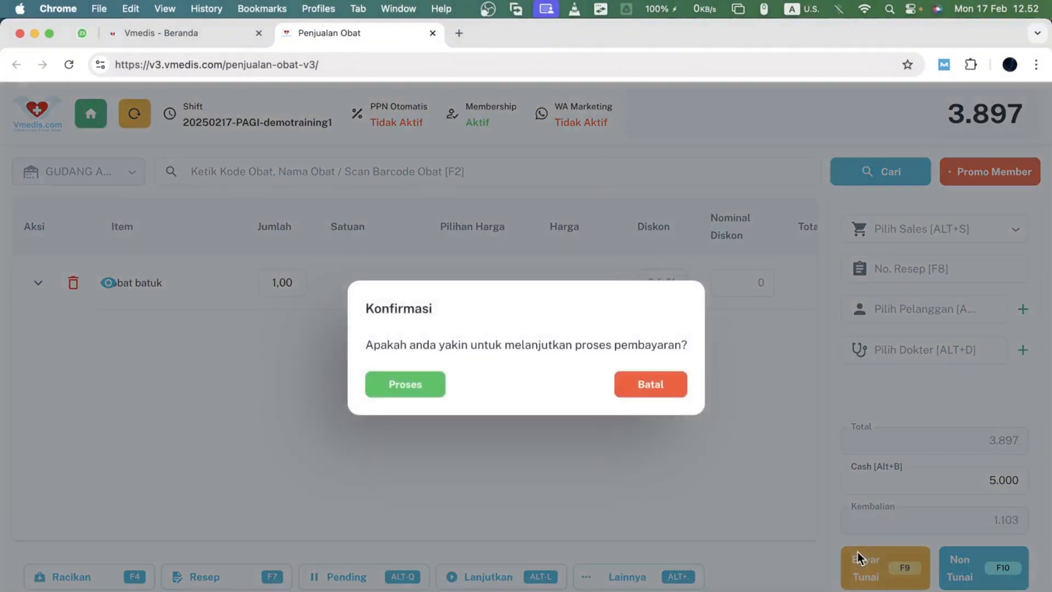
left_click(377, 385)
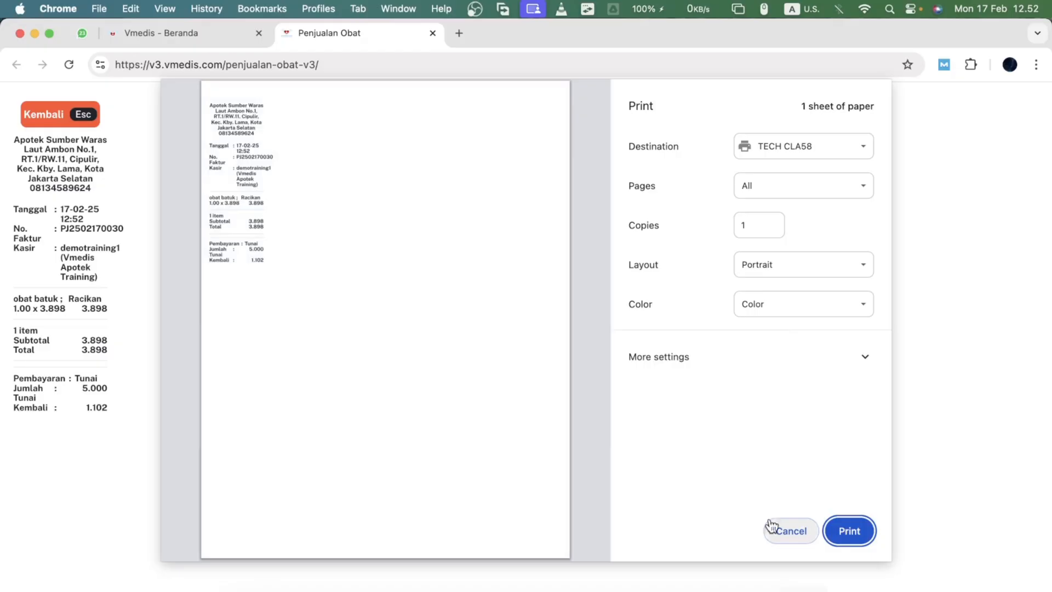
left_click(805, 535)
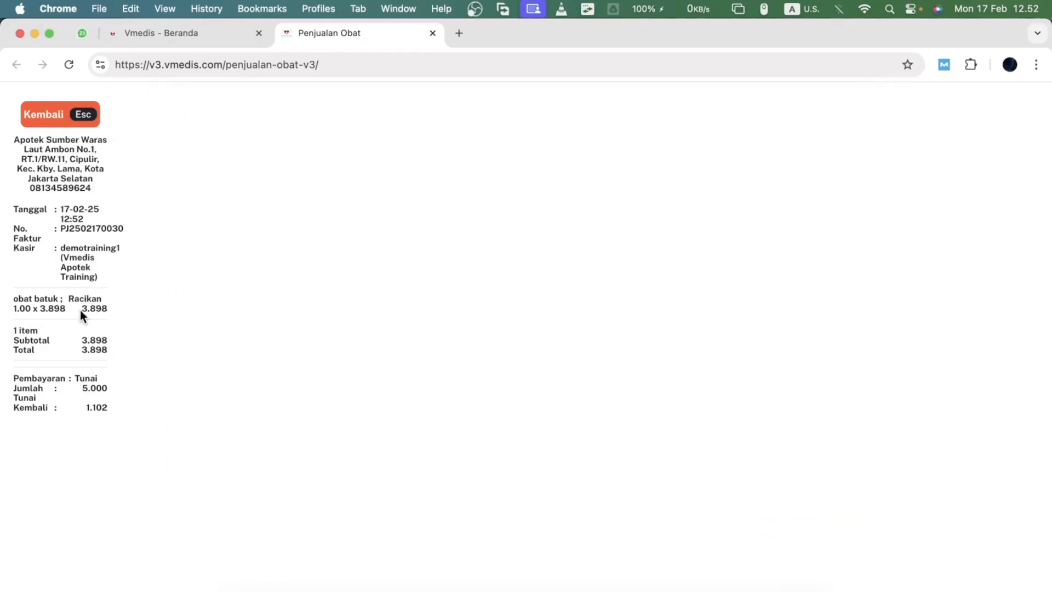
- Examine the receipt's item line and payment totals, and return to the sales screen
scroll(80, 311, "up", 4)
scroll(69, 282, "left", 1)
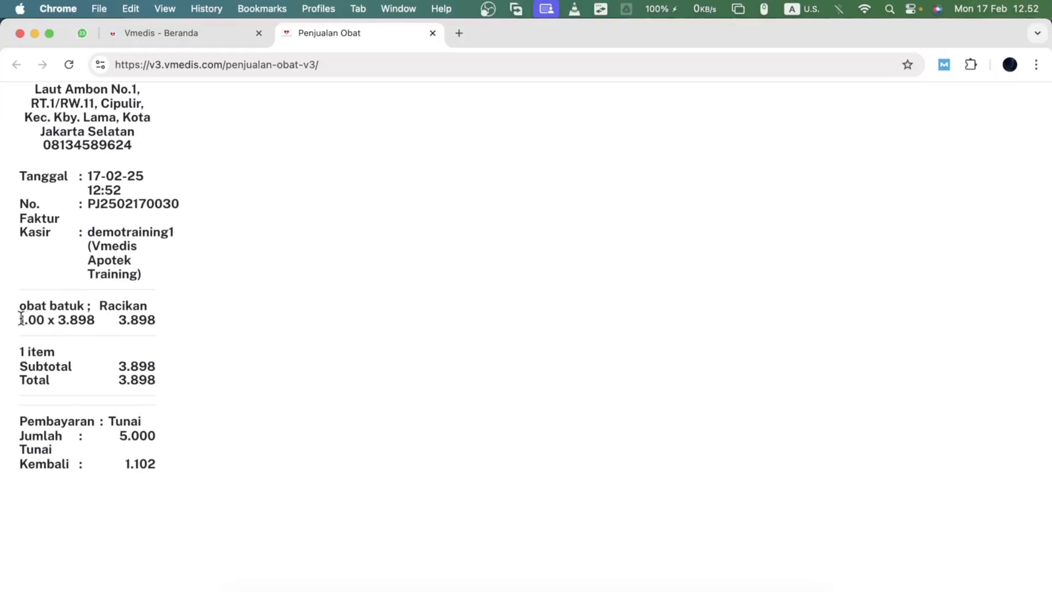
left_click_drag(22, 314, 183, 319)
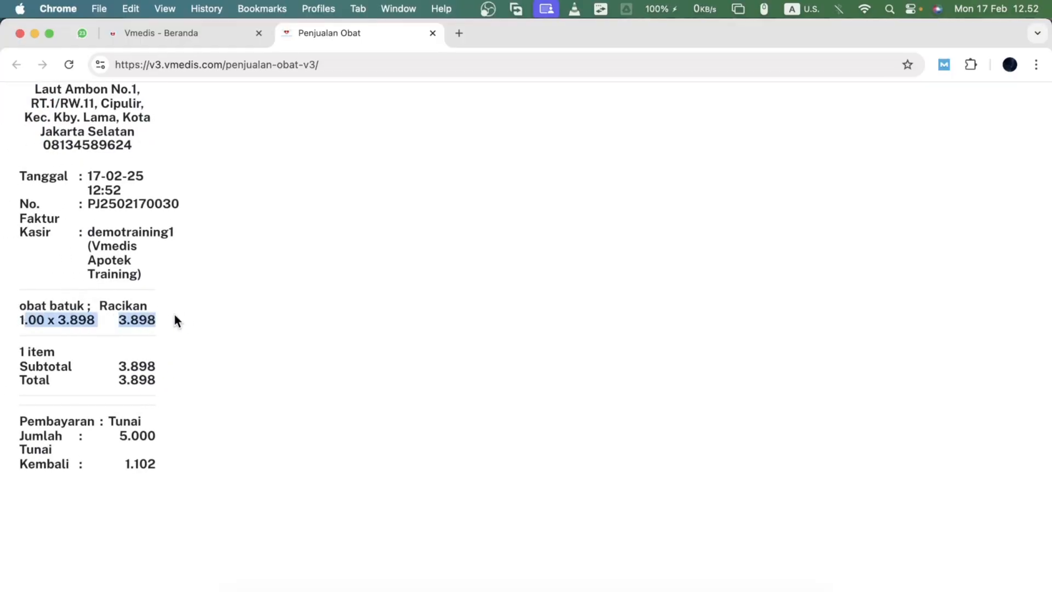
scroll(179, 327, "down", 4)
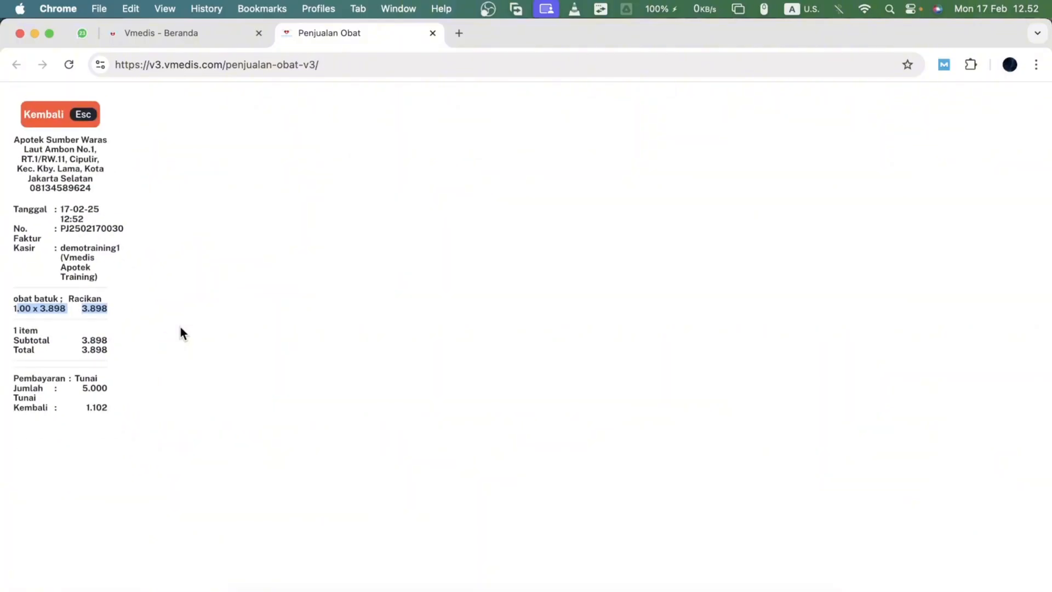
scroll(180, 326, "up", 5)
scroll(179, 327, "left", 1)
scroll(183, 342, "down", 4)
left_click(52, 121)
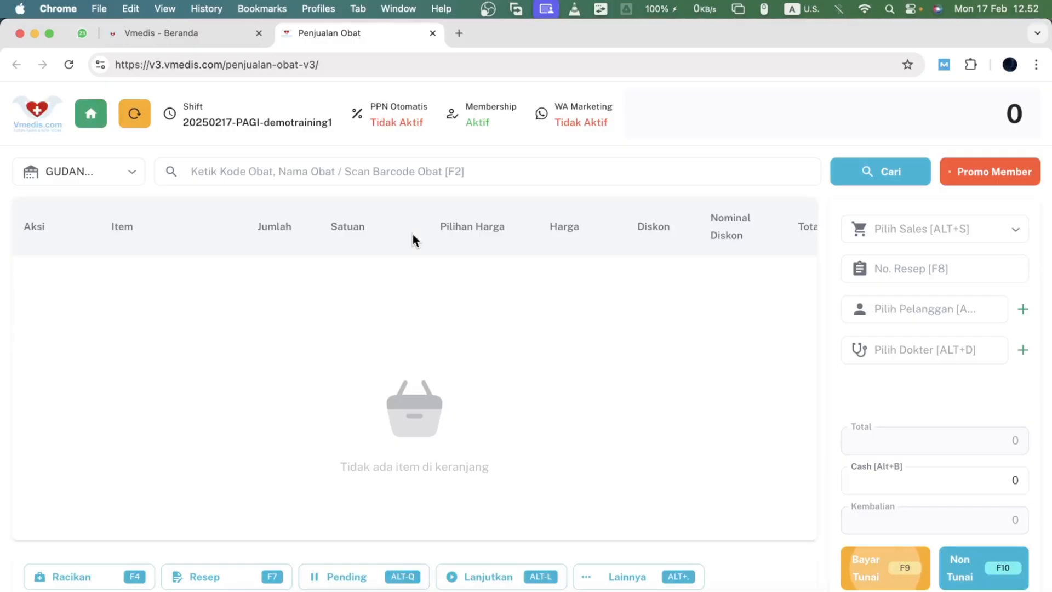
- Start a new prescription and add AMOXCILIN 500 MG TAB HJ to it
left_click(208, 578)
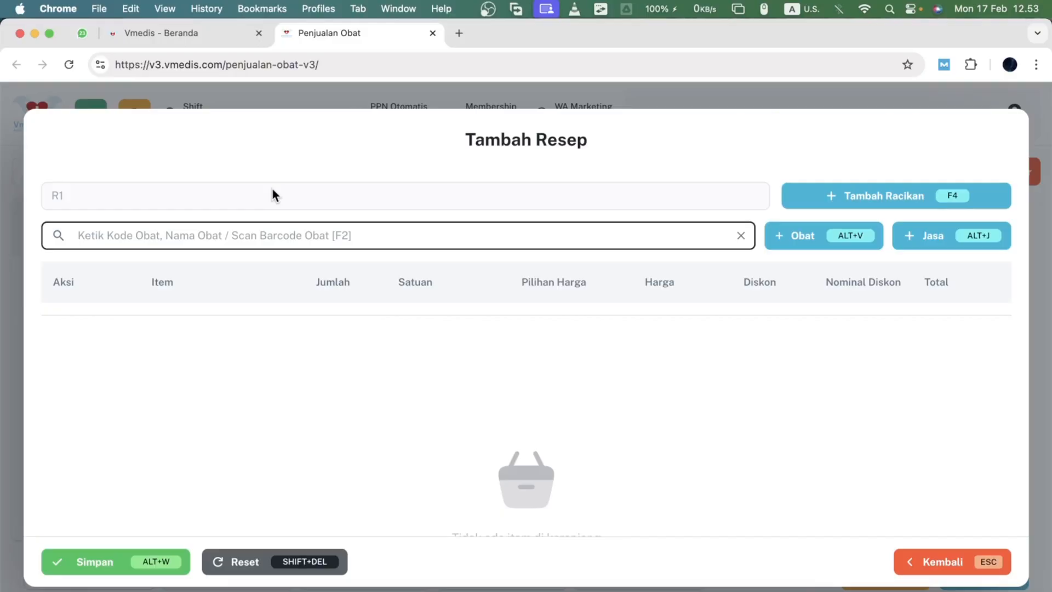
type("amo")
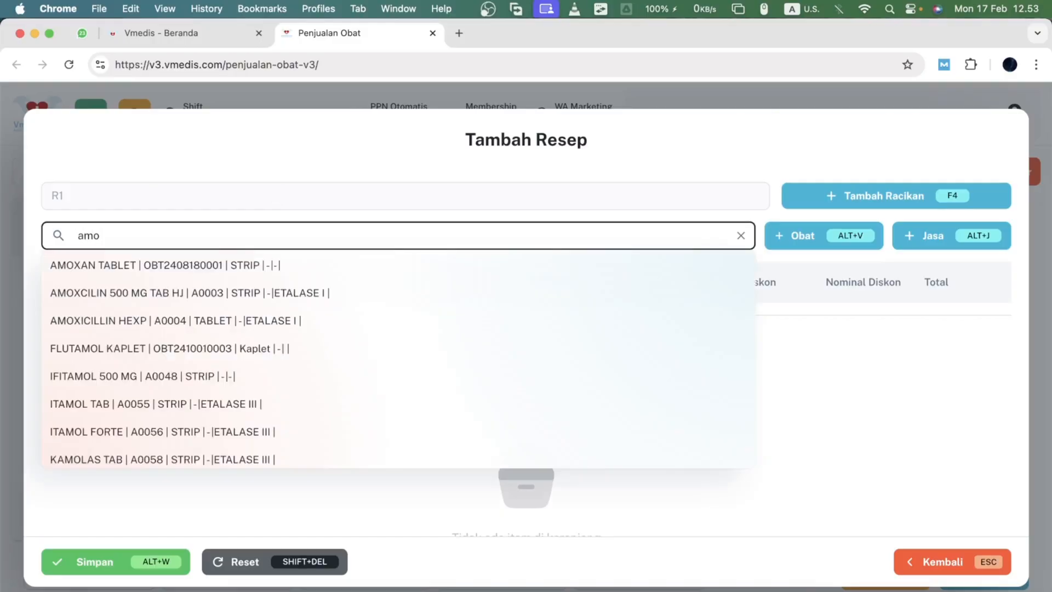
key("Down")
key("Down")
key("Return")
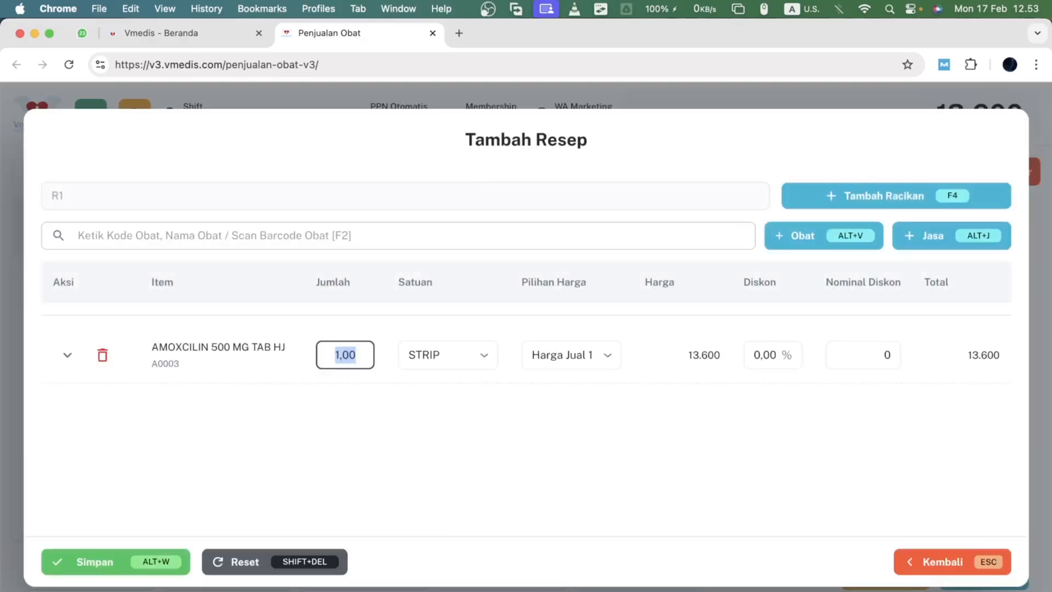
- Add PARACETAMOL SYR to the prescription and set the quantity of both items to 2
left_click(241, 223)
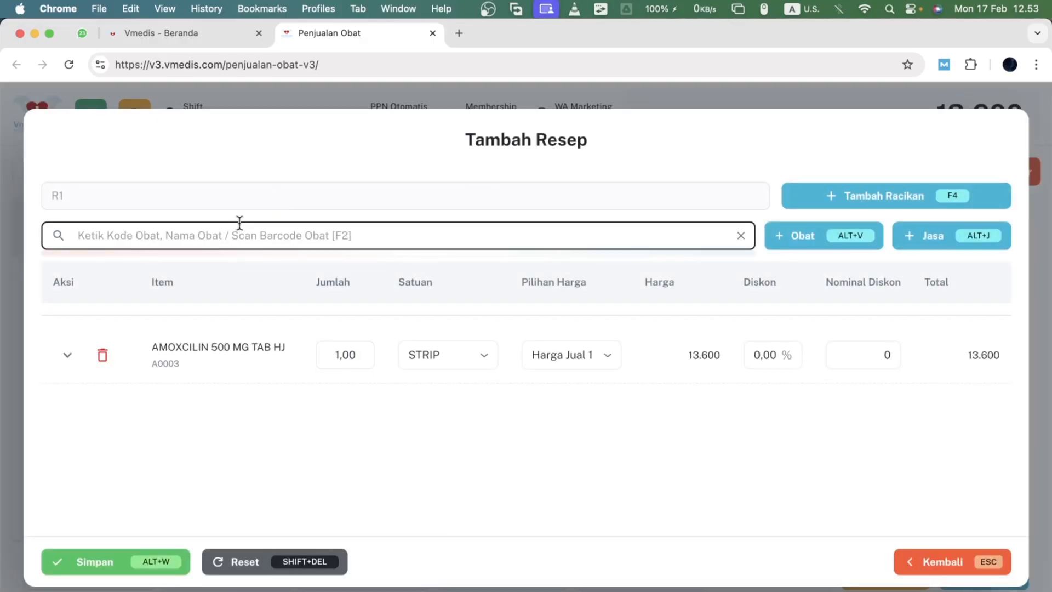
type("para")
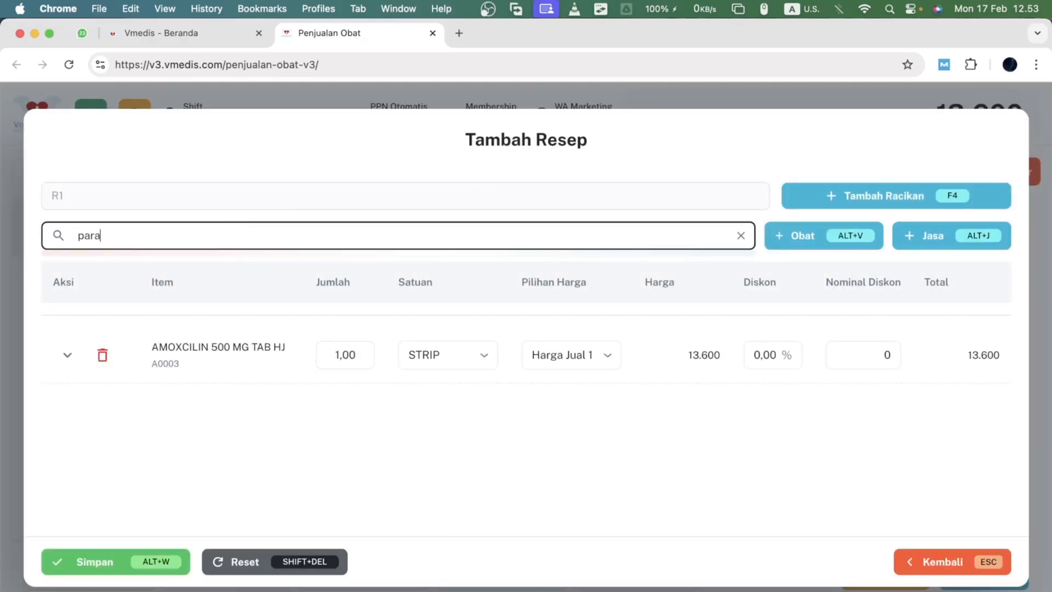
key("Down")
key("Down")
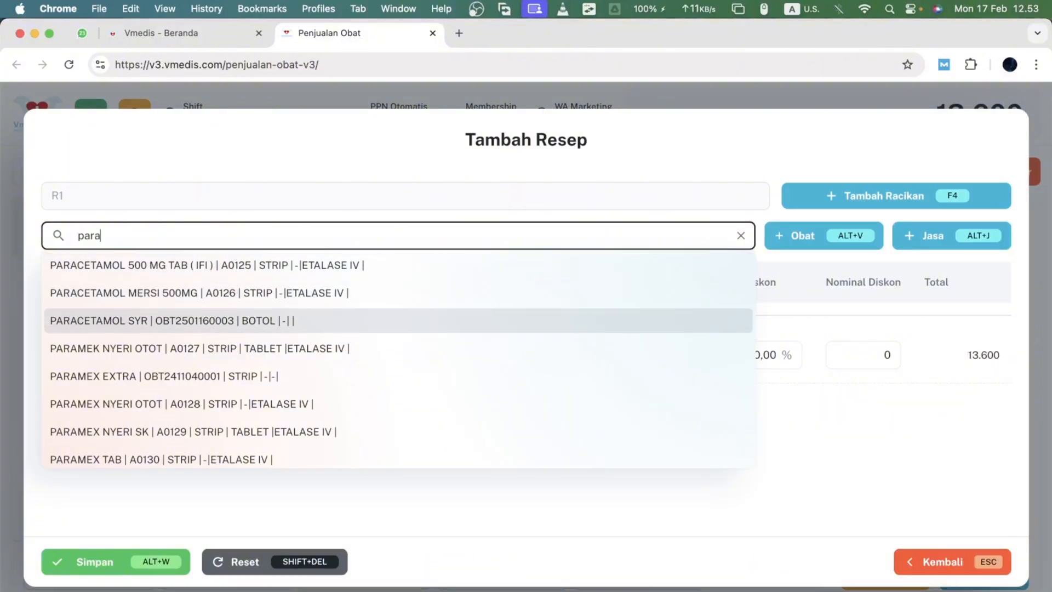
key("Return")
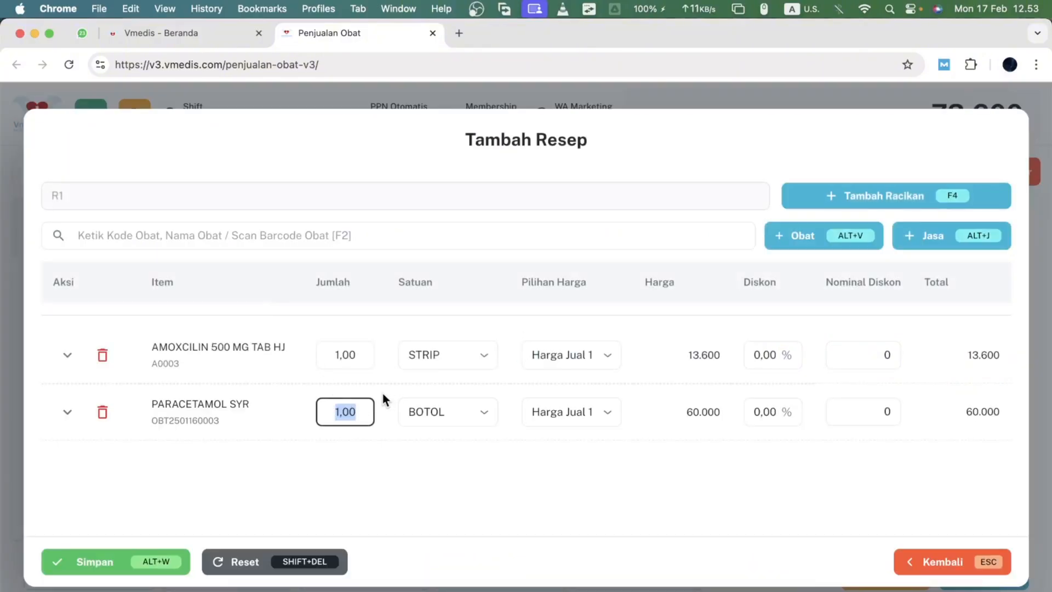
type("4")
double_click(336, 422)
type("2")
left_click(391, 379)
double_click(347, 355)
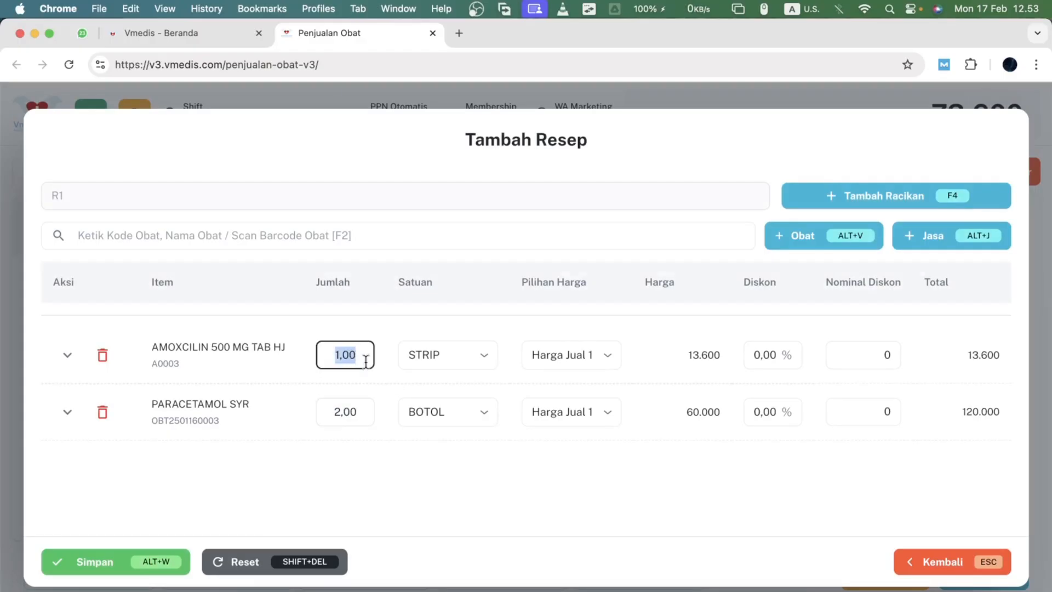
type("2")
key("Tab")
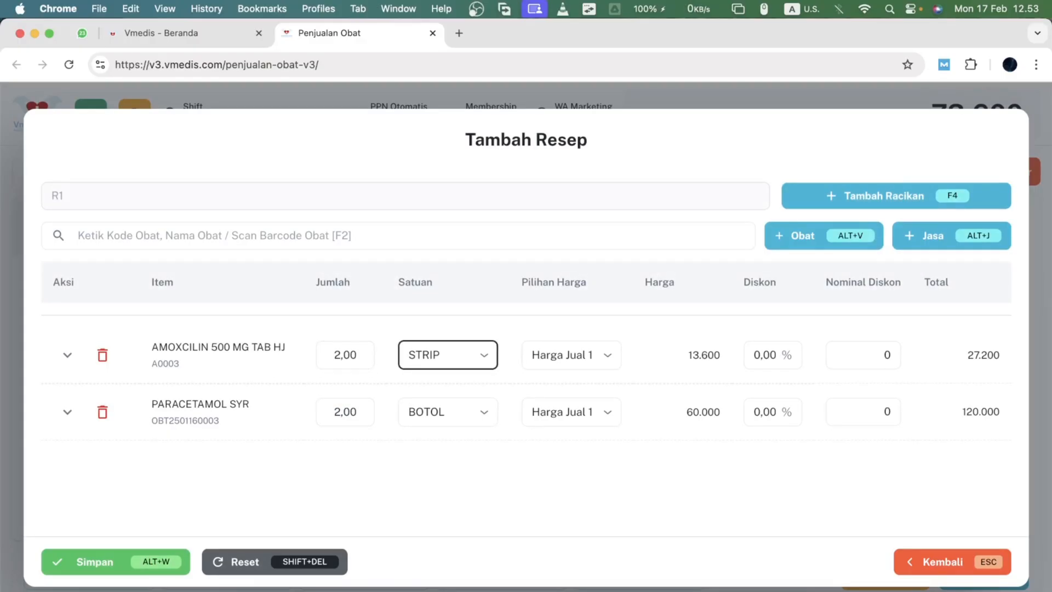
- Clear the amoxicillin's Etiket/Aturan Pakai field and review the paracetamol row's Tuslah and Embalase fields
key("Tab")
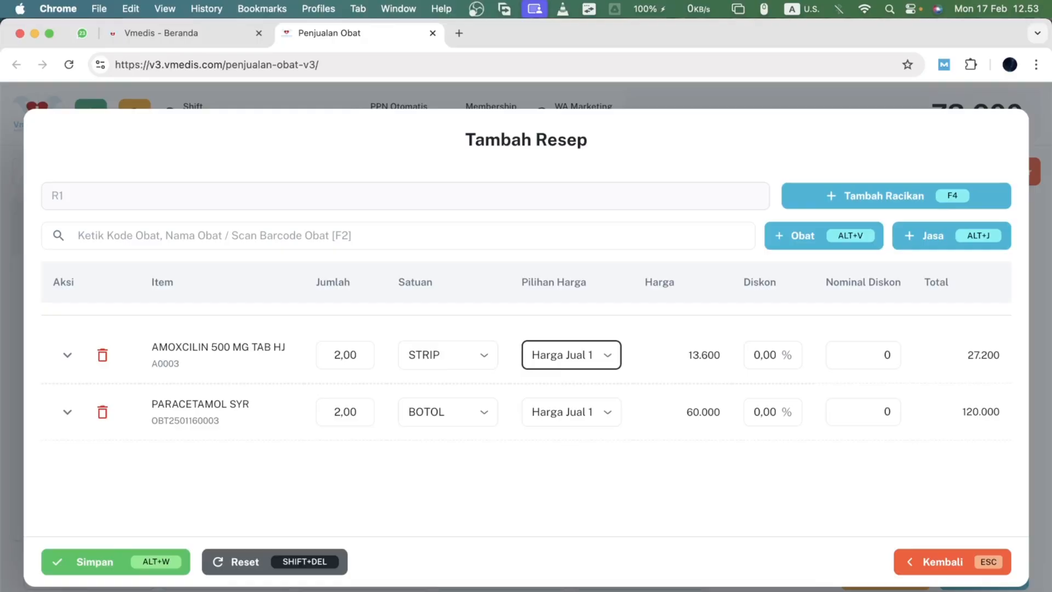
key("Tab")
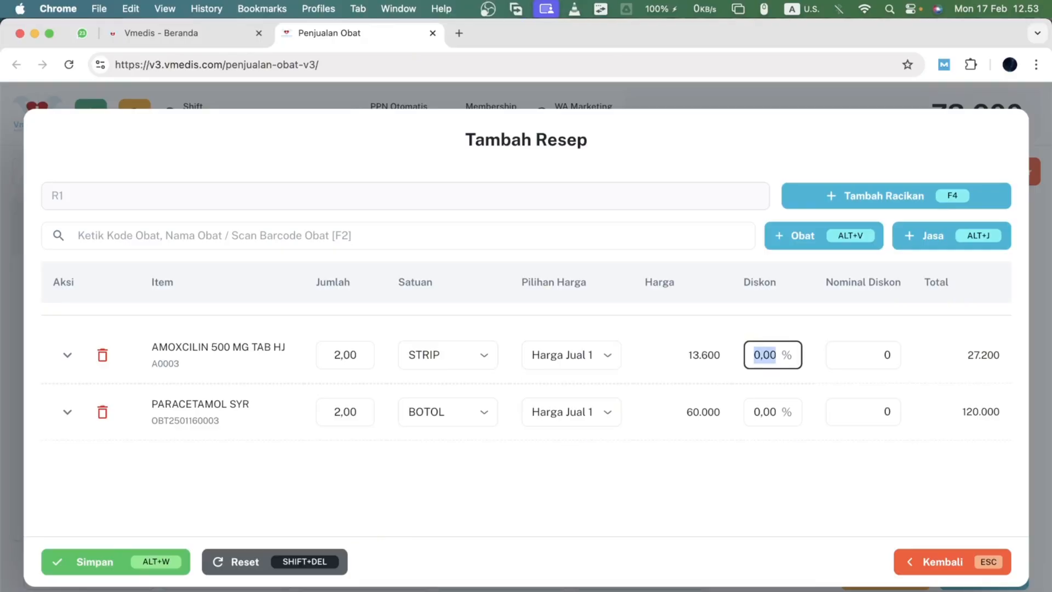
key("Tab")
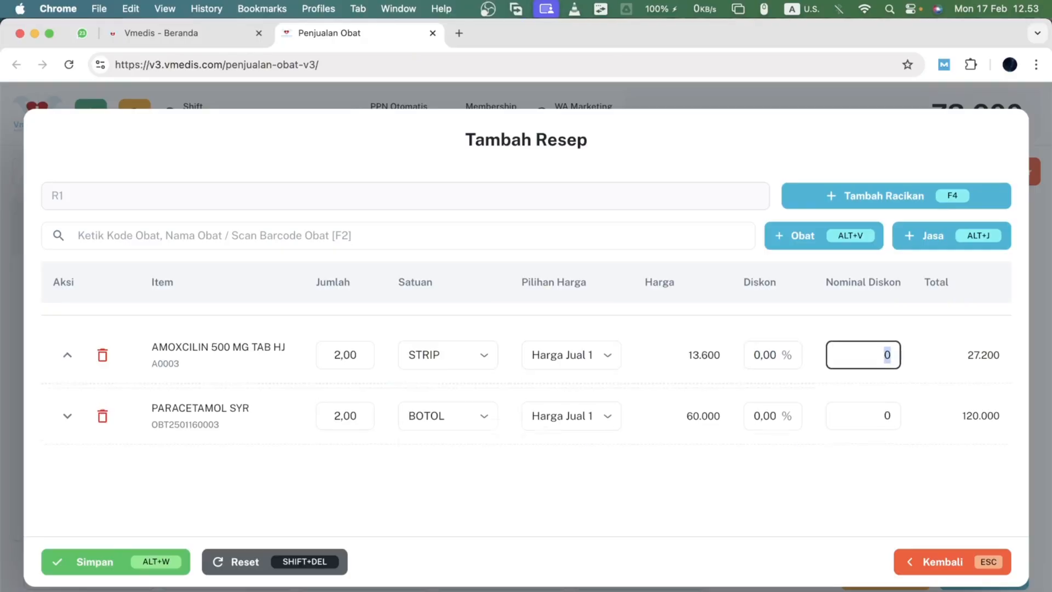
key("Tab")
key("Tab")
key("Tab")
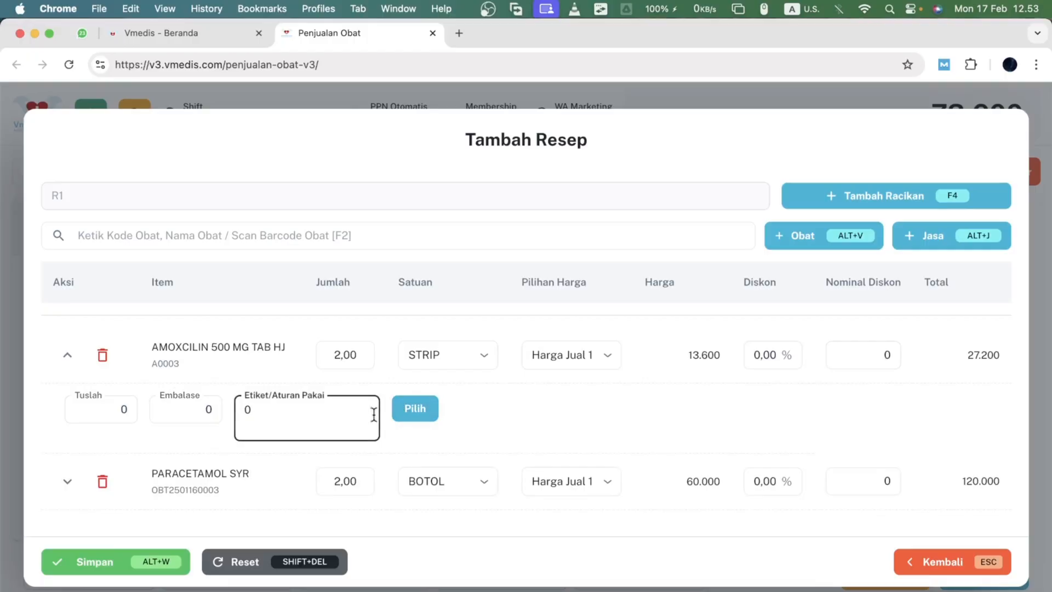
key("super+a")
key("BackSpace")
left_click(68, 355)
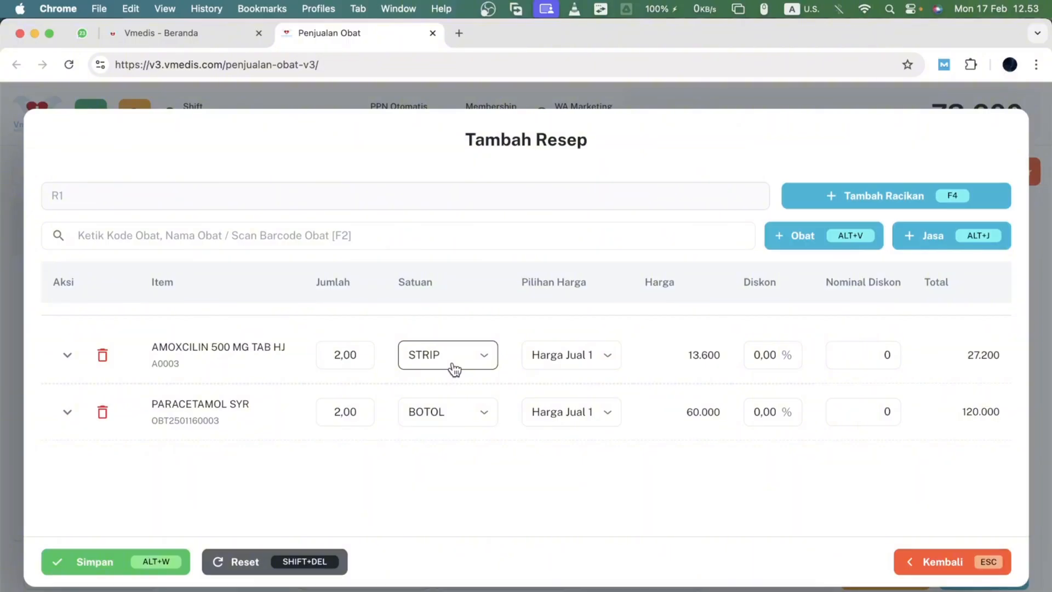
left_click(68, 412)
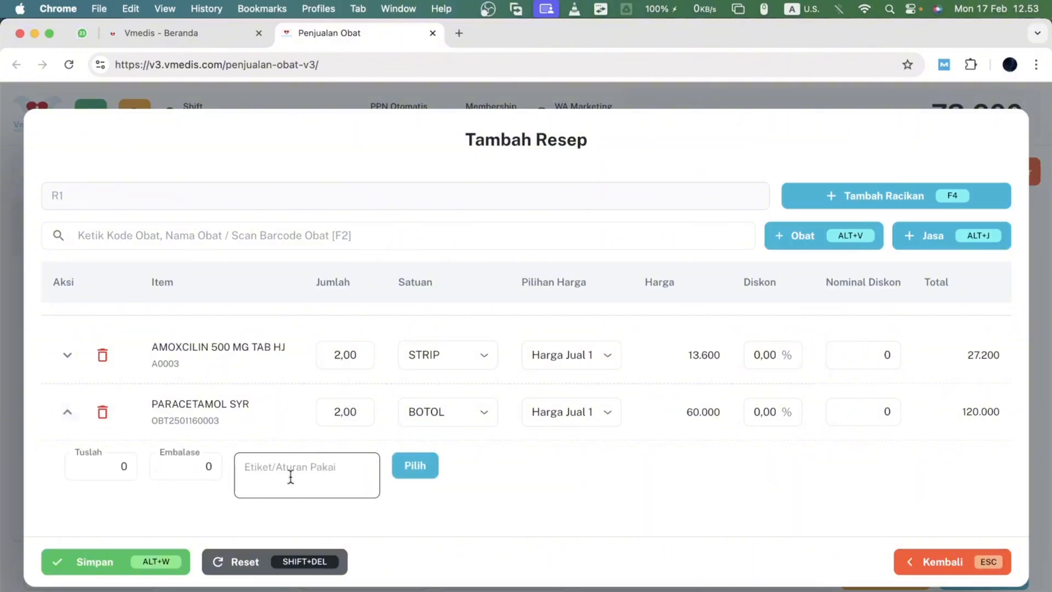
left_click(67, 412)
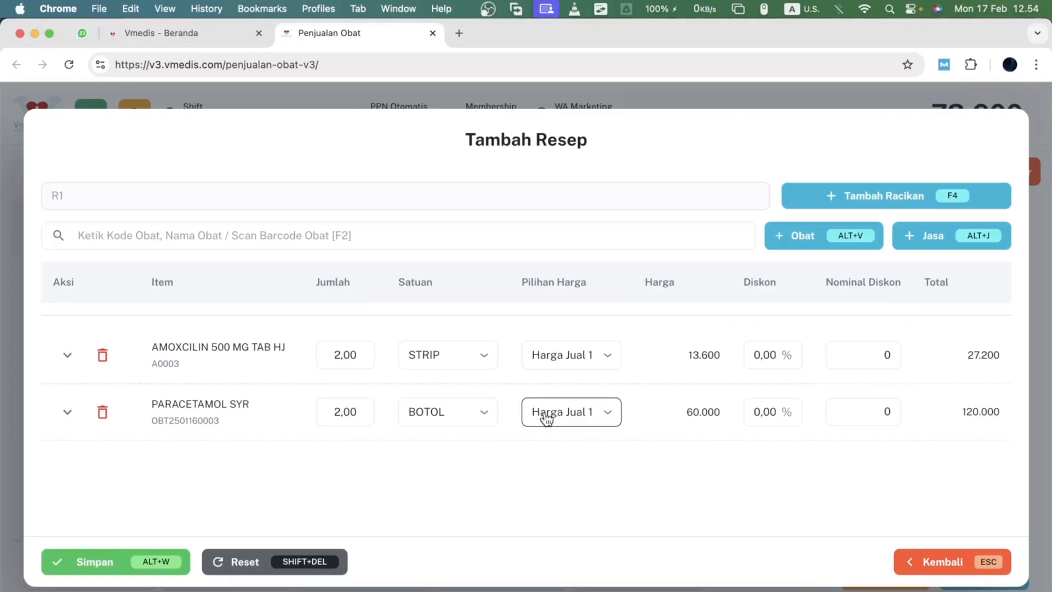
- Add a compound named obat demam anak to the prescription with BODREX MIGRA as its first ingredient
left_click(836, 204)
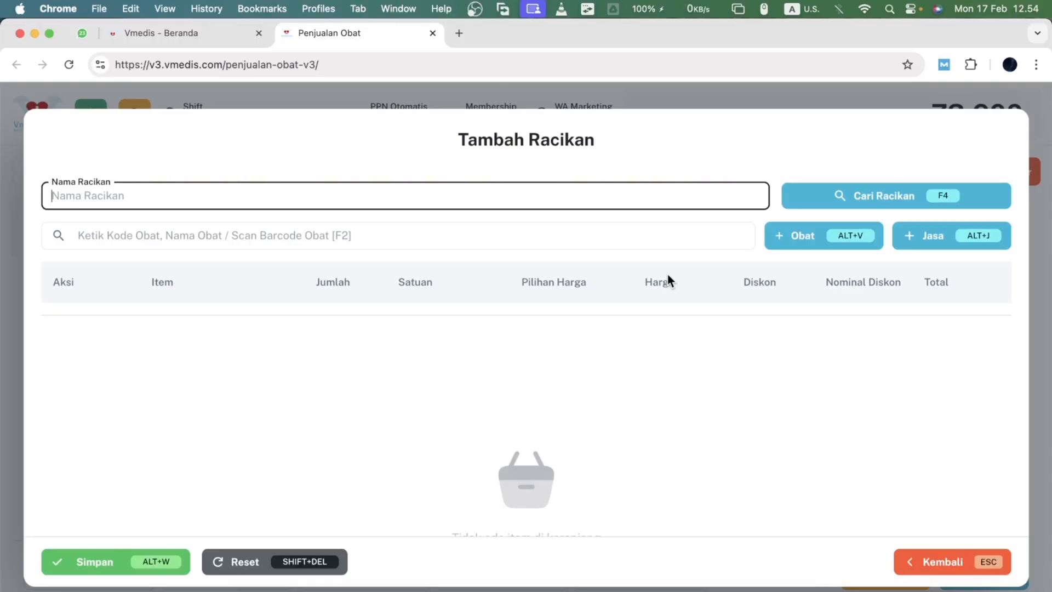
type("obat demam anak")
key("Tab")
key("Tab")
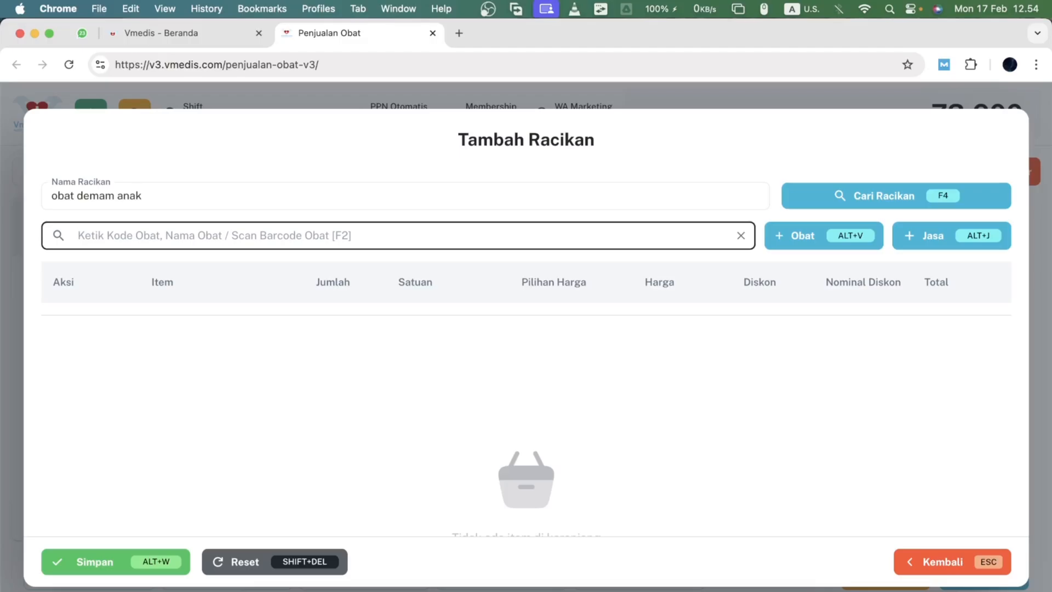
type("bodr")
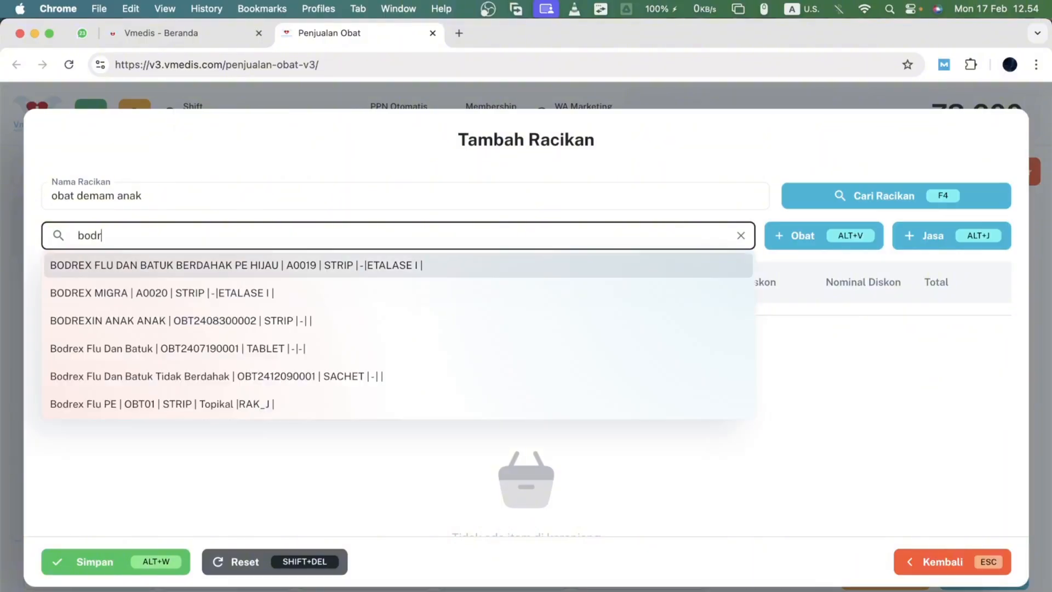
key("Down")
key("Return")
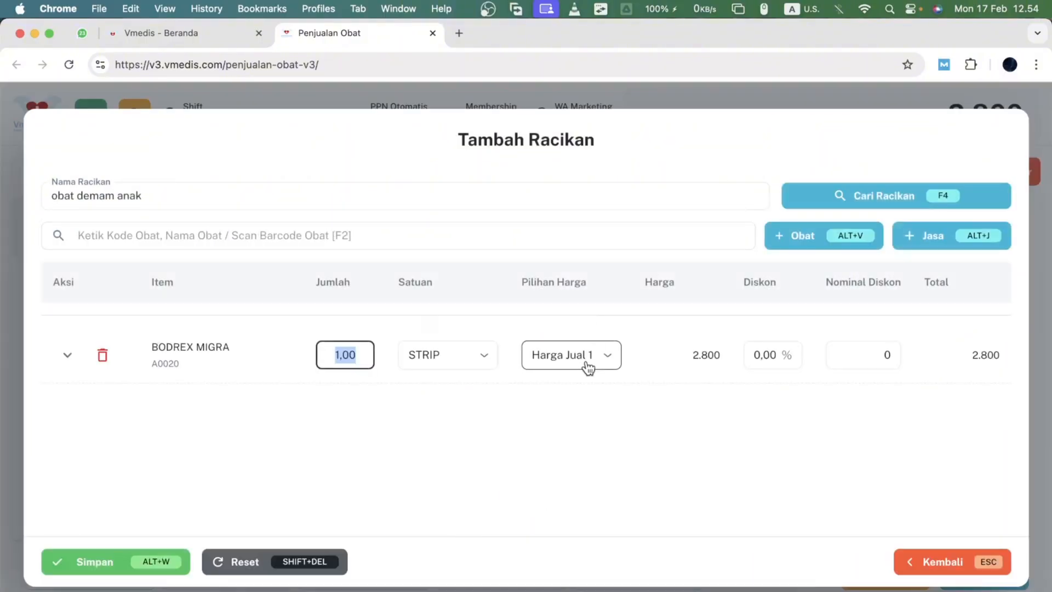
- Add Bodrex Flu Dan Batuk tablet as a compound ingredient with a quantity of 0,50
left_click(372, 225)
type("bodr")
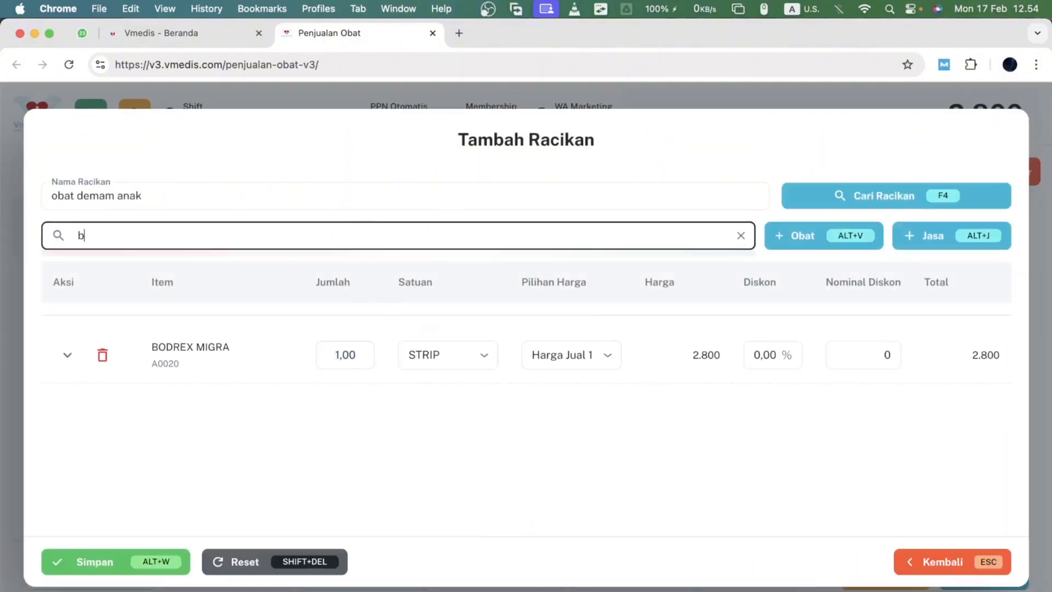
key("Down")
key("Down")
key("Down")
key("Down")
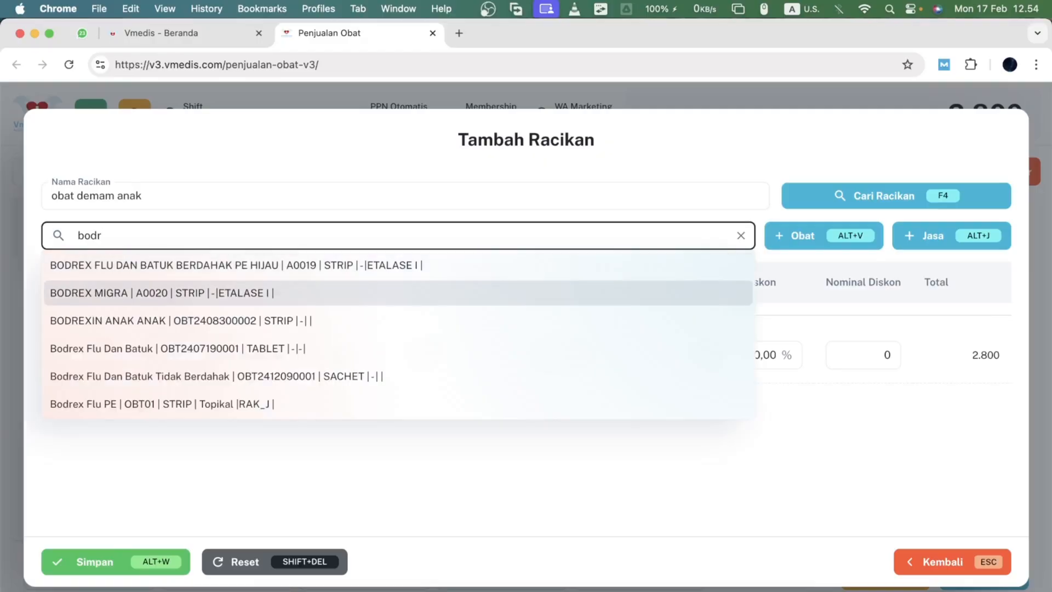
key("Return")
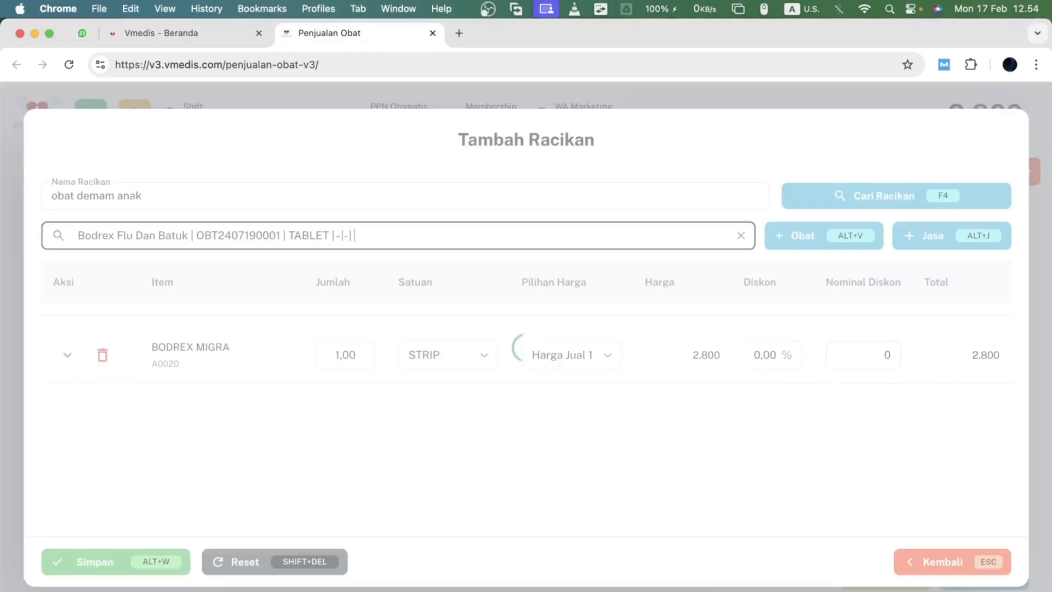
type("0,5")
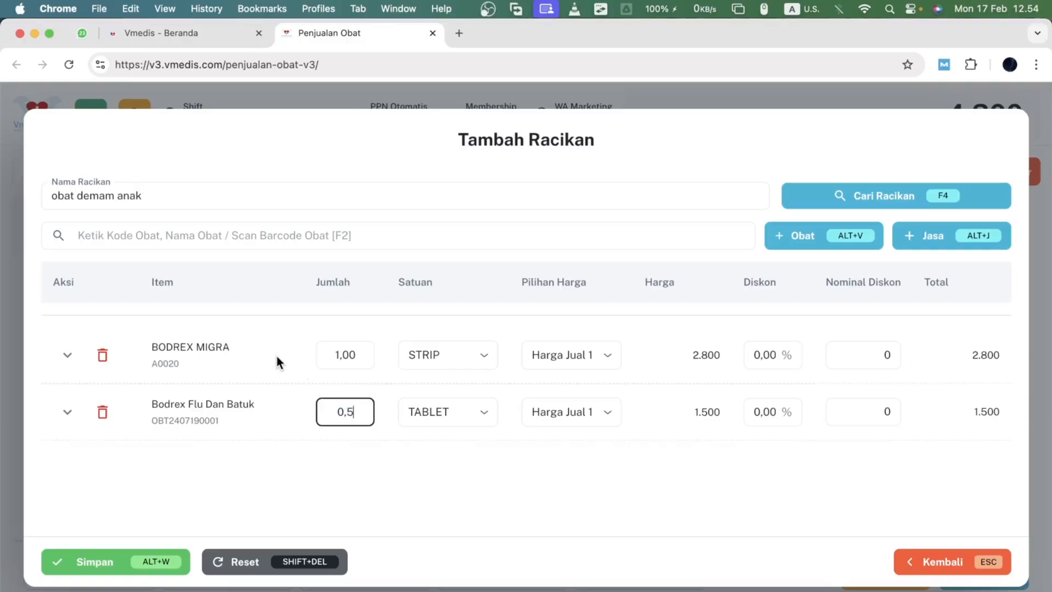
key("Return")
- Search for and add AMOXICILLIN HEXP tablet as another compound ingredient
left_click(306, 236)
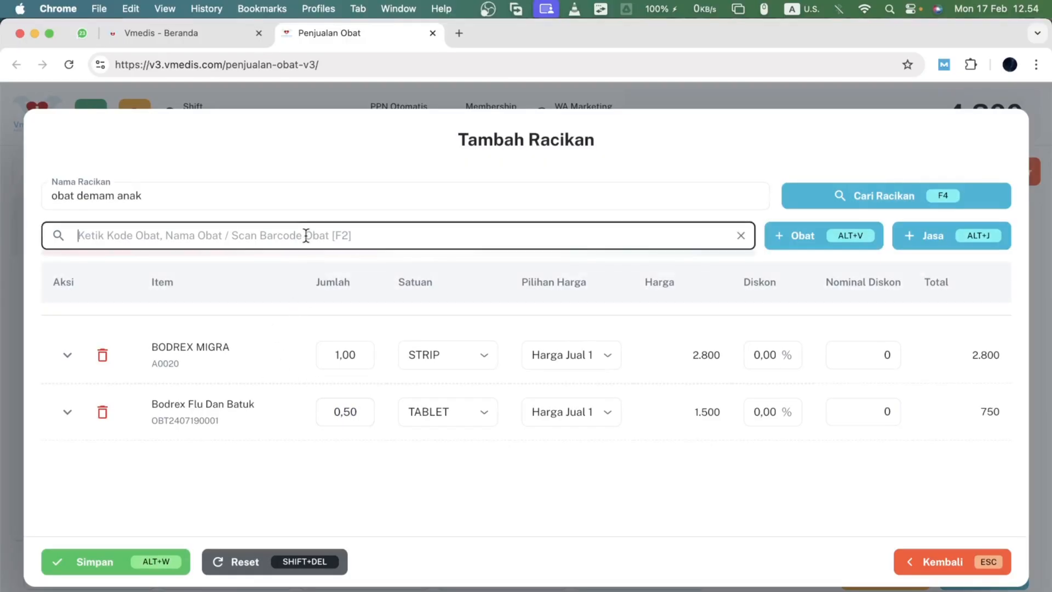
type("ibu")
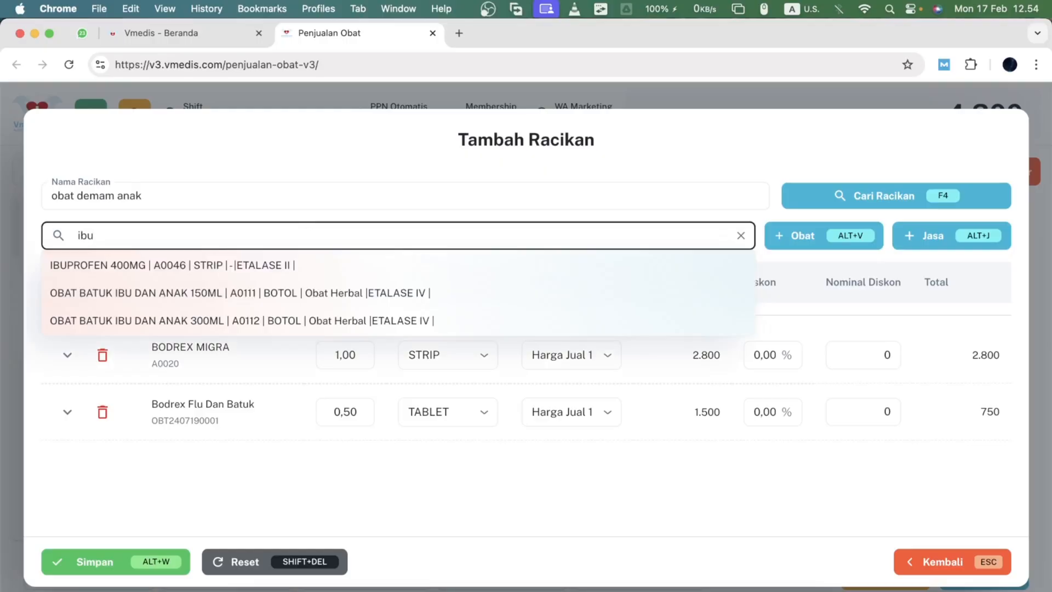
key("BackSpace")
key("BackSpace")
key("BackSpace")
type("amox")
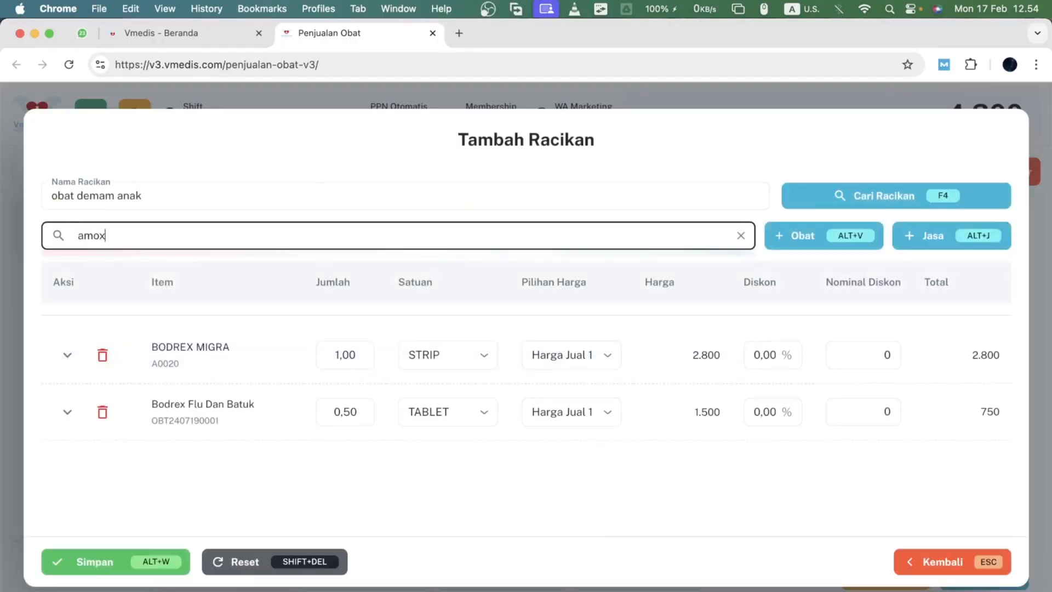
key("Down")
key("Down")
key("Down")
key("Return")
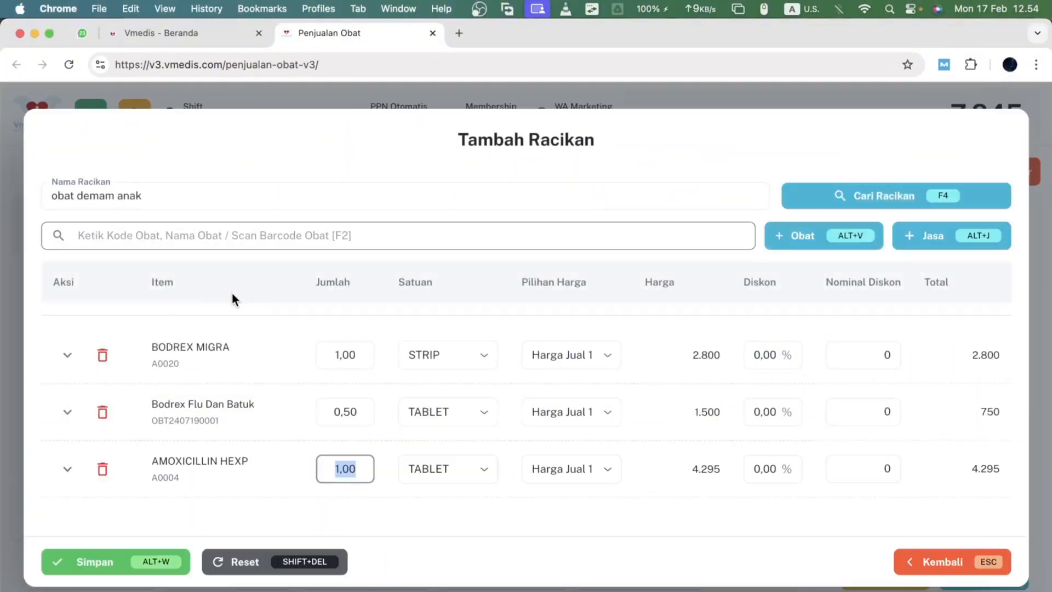
- Remove BODREX MIGRA from the compound and set the amoxicillin quantity to 0,5
left_click(104, 357)
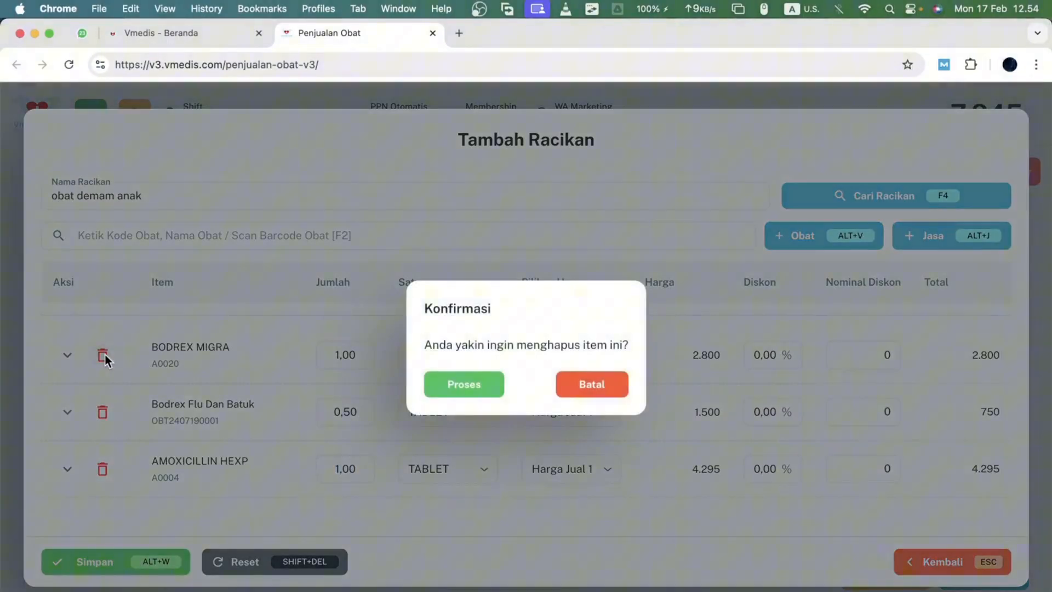
left_click(451, 391)
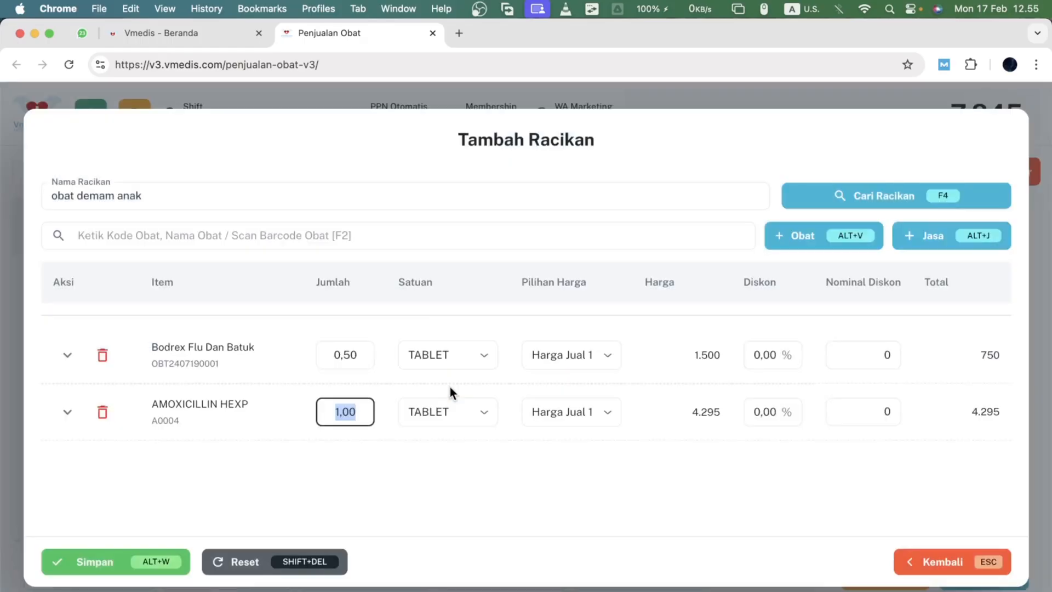
type("0,5")
key("Tab")
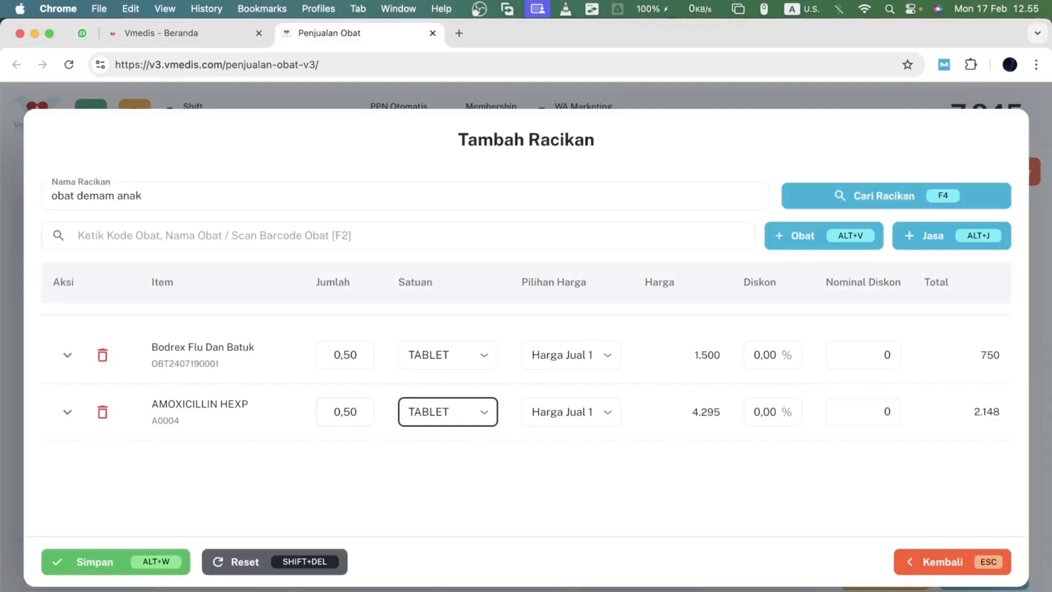
key("Tab")
key("Tab")
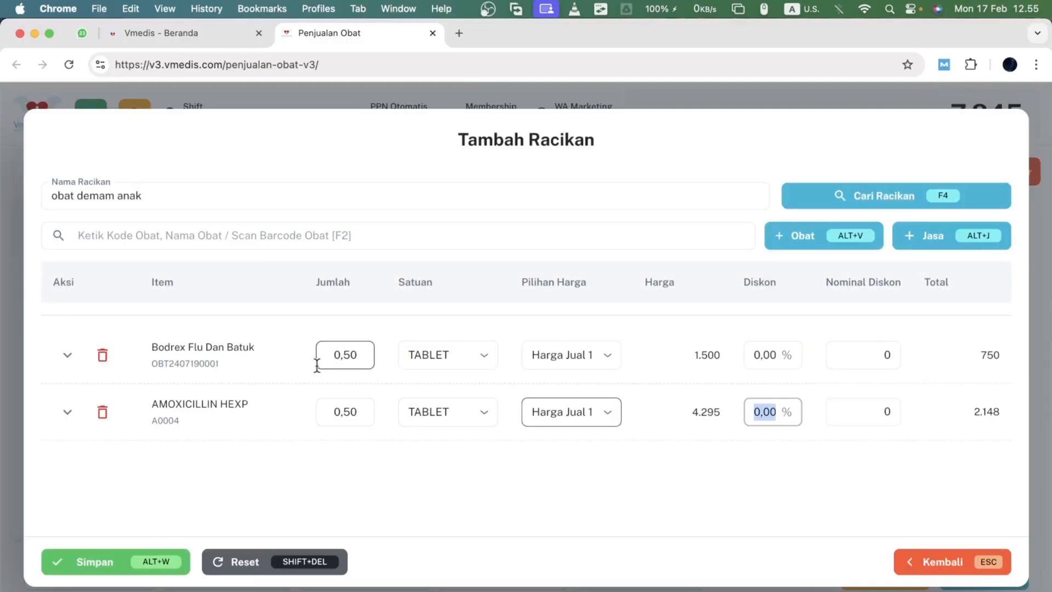
- Set a Tuslah fee of 500 on both the amoxicillin and the Bodrex Flu Dan Batuk ingredients
left_click(67, 414)
left_click(124, 468)
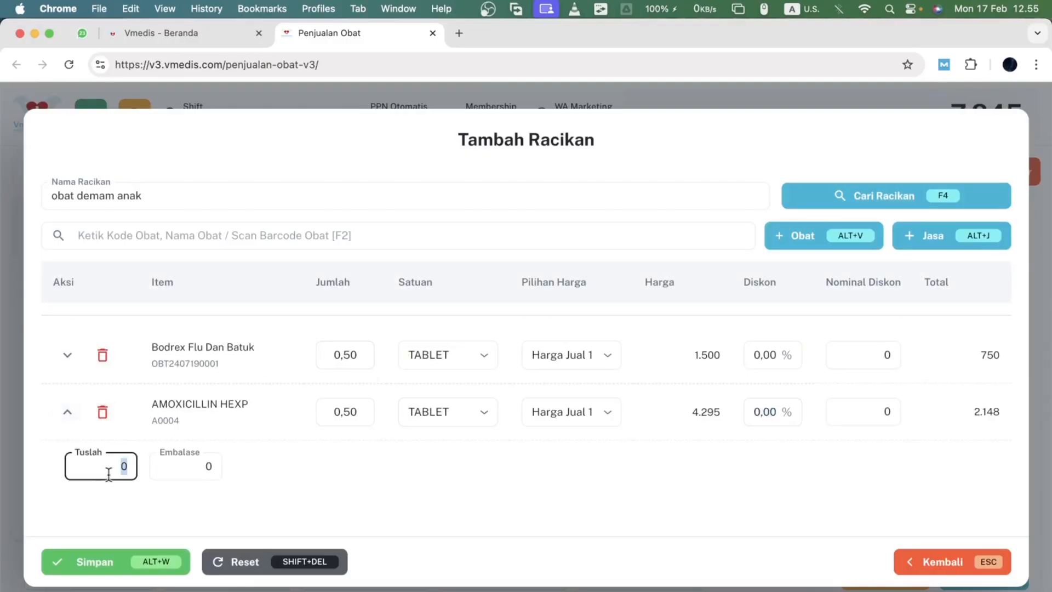
type("500")
left_click(67, 356)
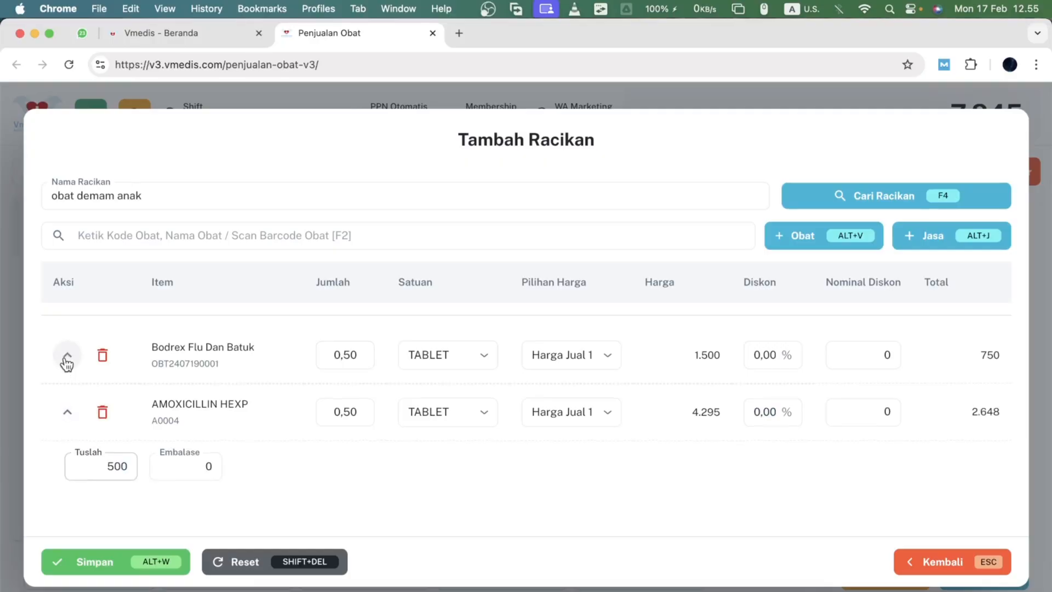
left_click(114, 419)
type("500")
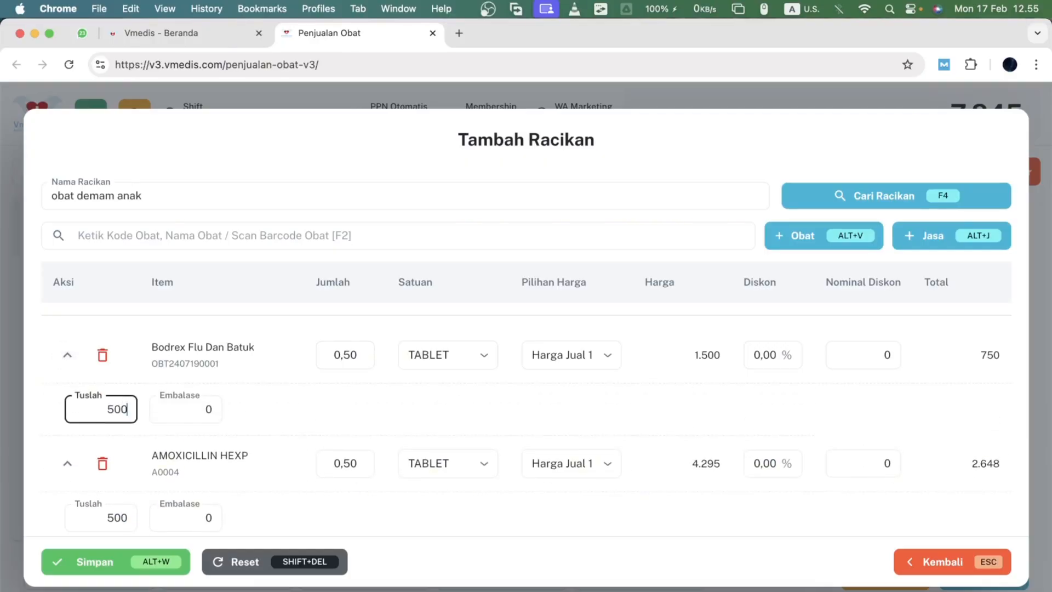
- Save the compound into the prescription, then save the whole prescription, confirming both
left_click(566, 410)
scroll(566, 410, "down", 1)
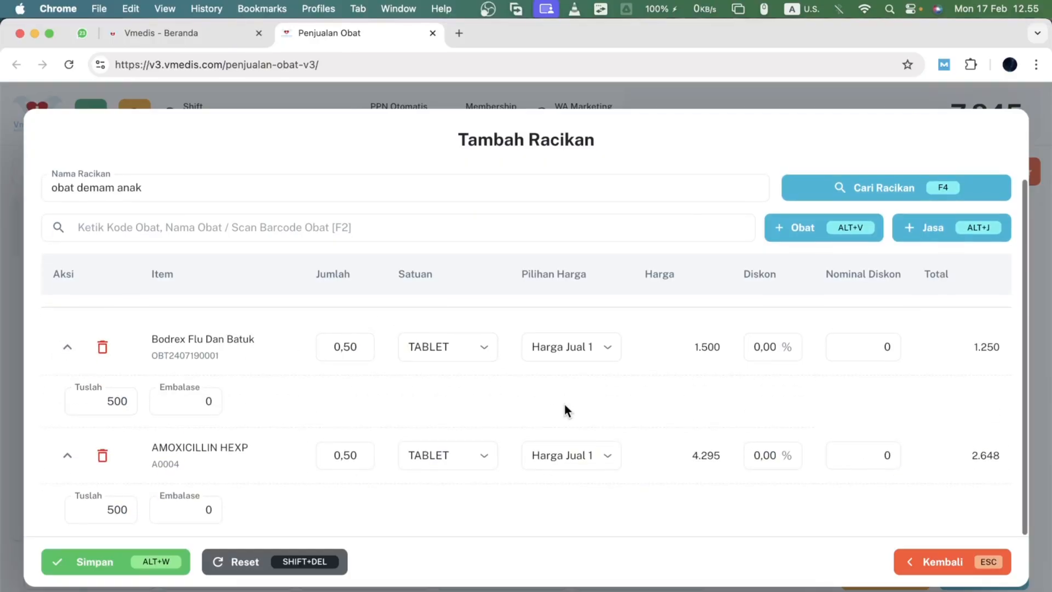
scroll(566, 409, "up", 1)
left_click(118, 562)
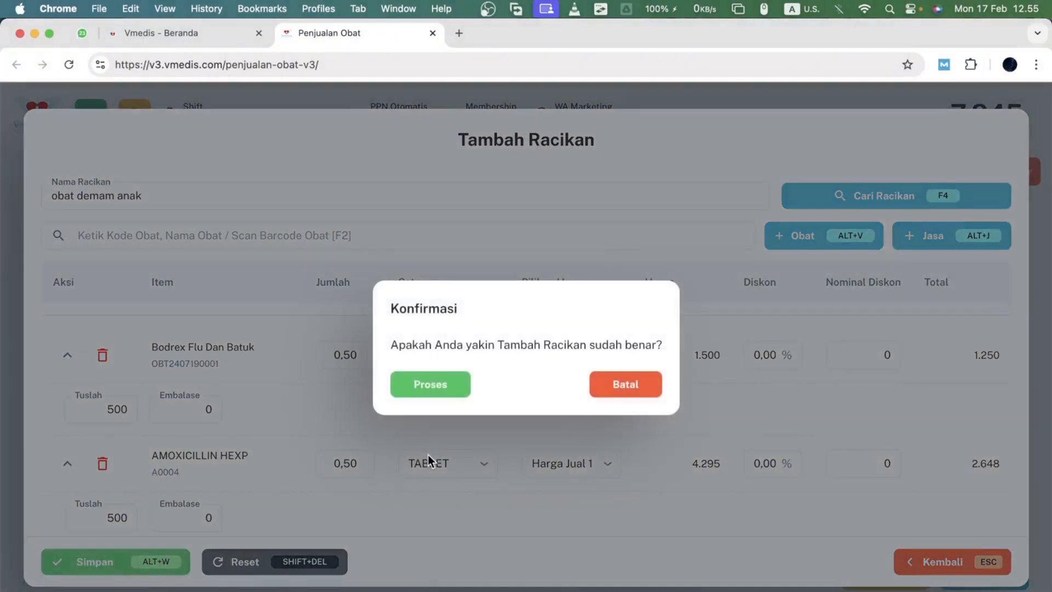
key("Return")
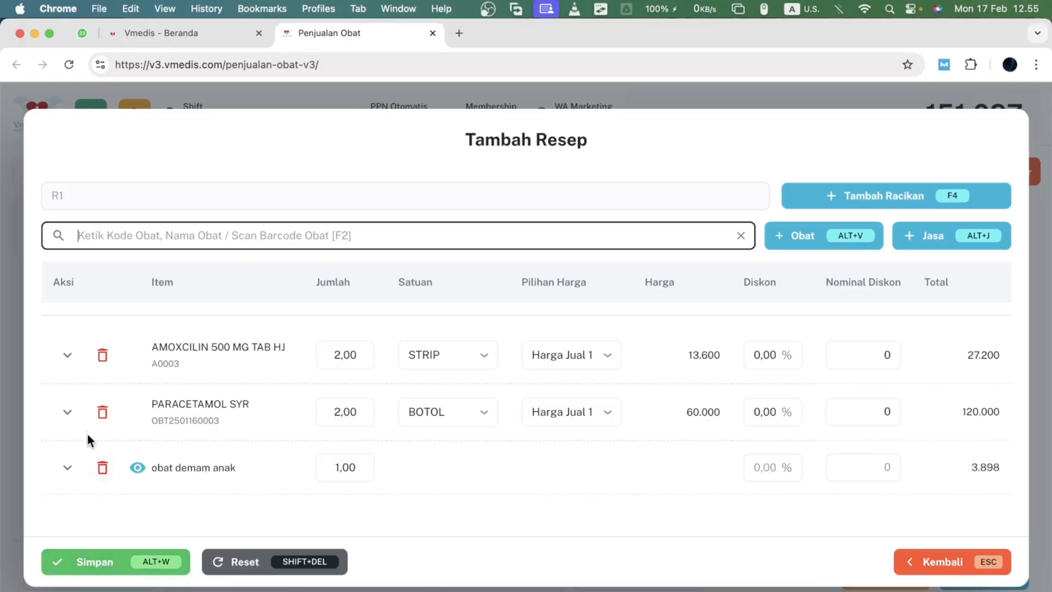
left_click(81, 566)
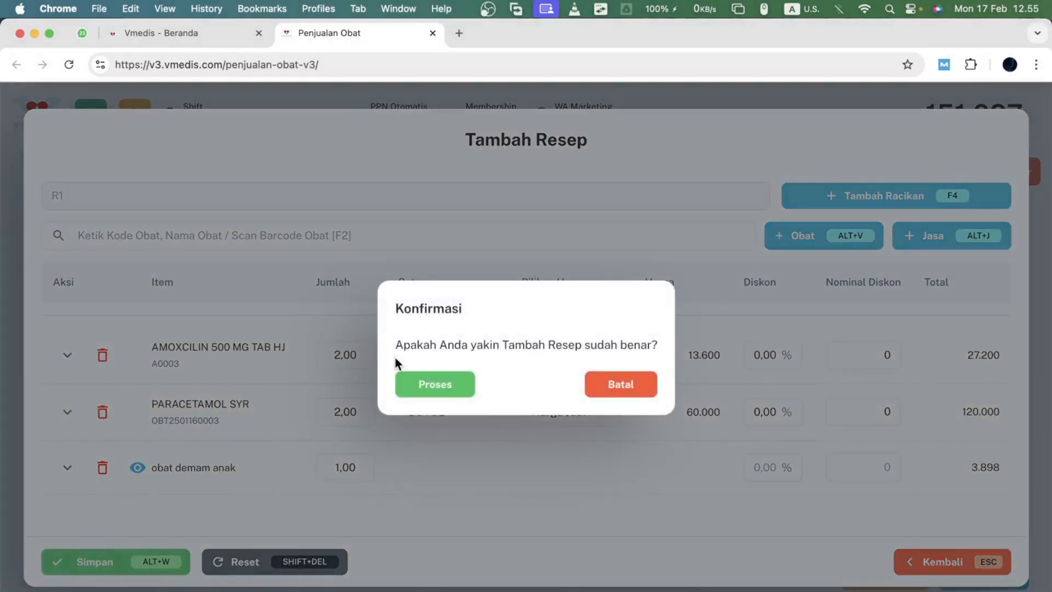
left_click(409, 378)
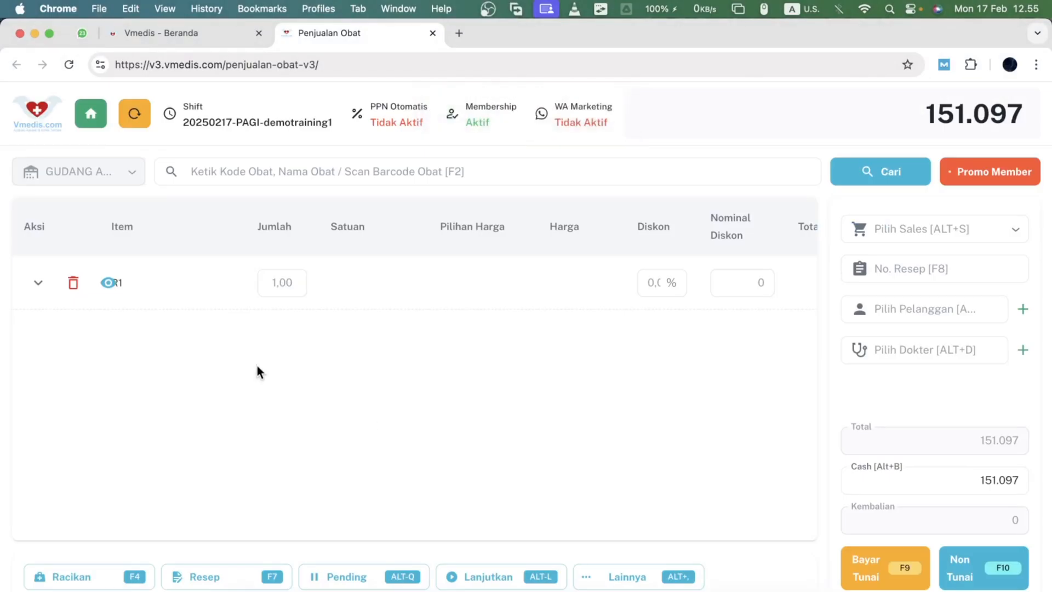
- Reopen prescription R1 to review its items, then close it without changes
left_click(107, 282)
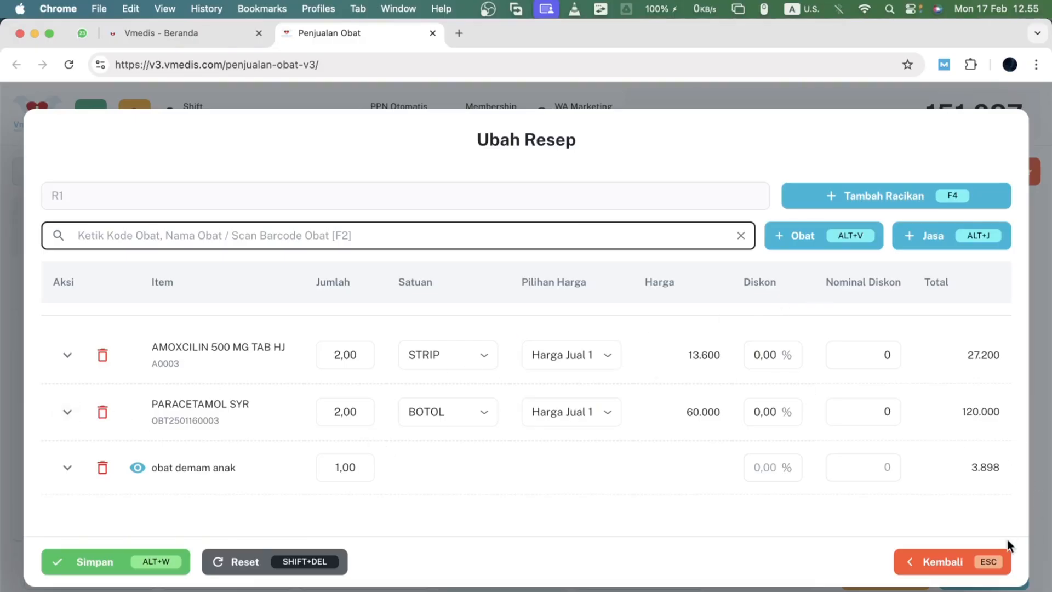
left_click(929, 554)
left_click(469, 384)
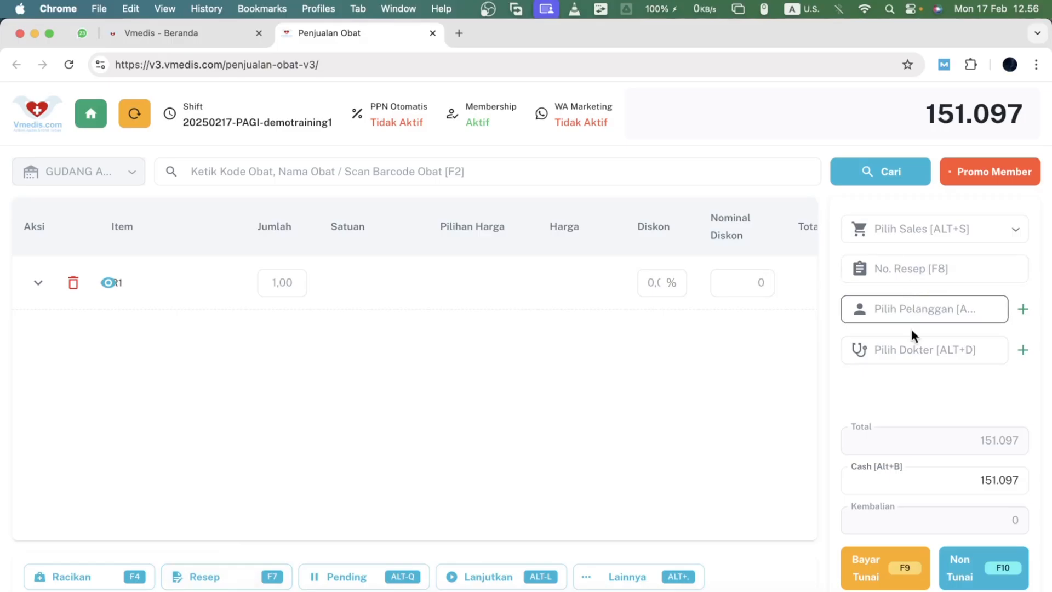
- Enter the prescription number and select the registered customer by searching their name
left_click(930, 270)
type("0923")
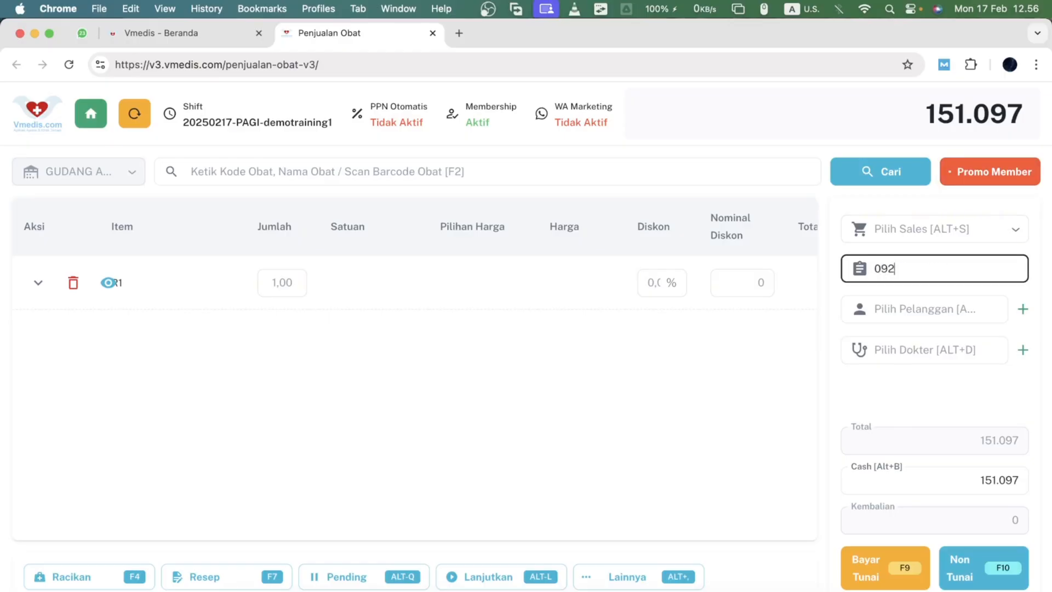
left_click(935, 311)
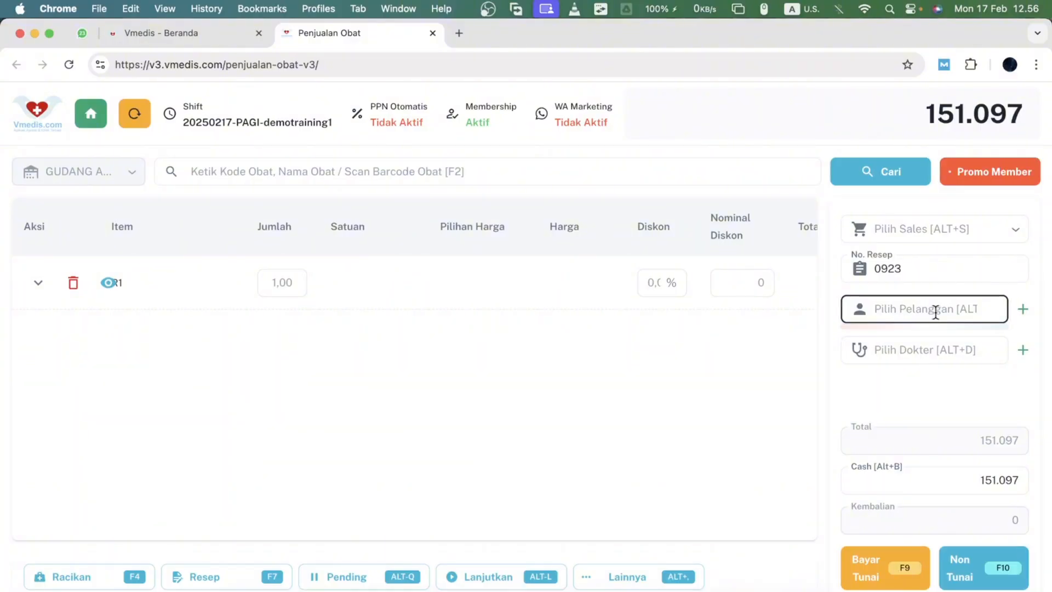
type("Bud")
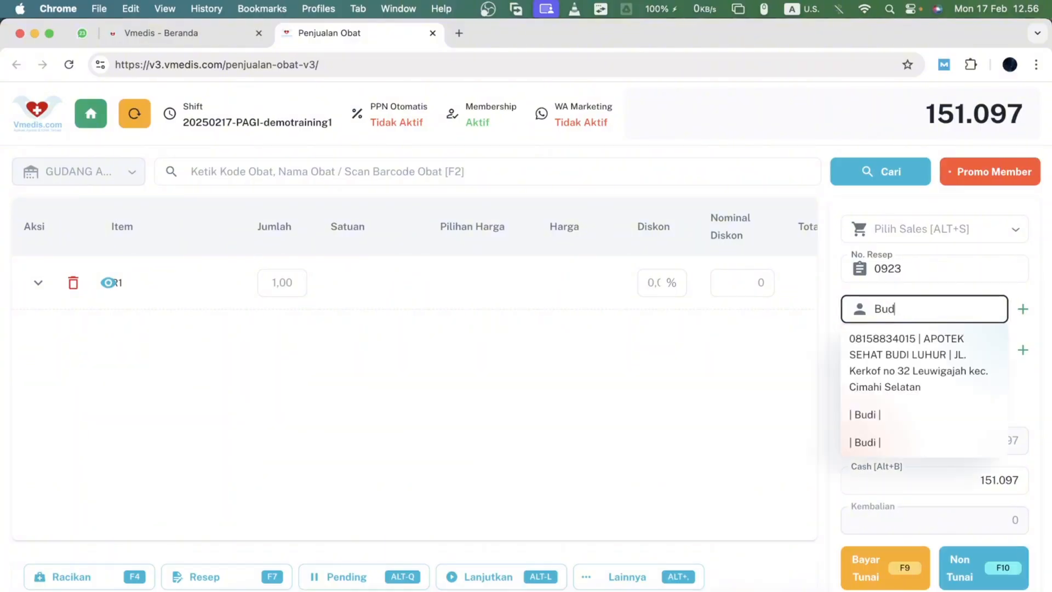
key("Down")
key("Down")
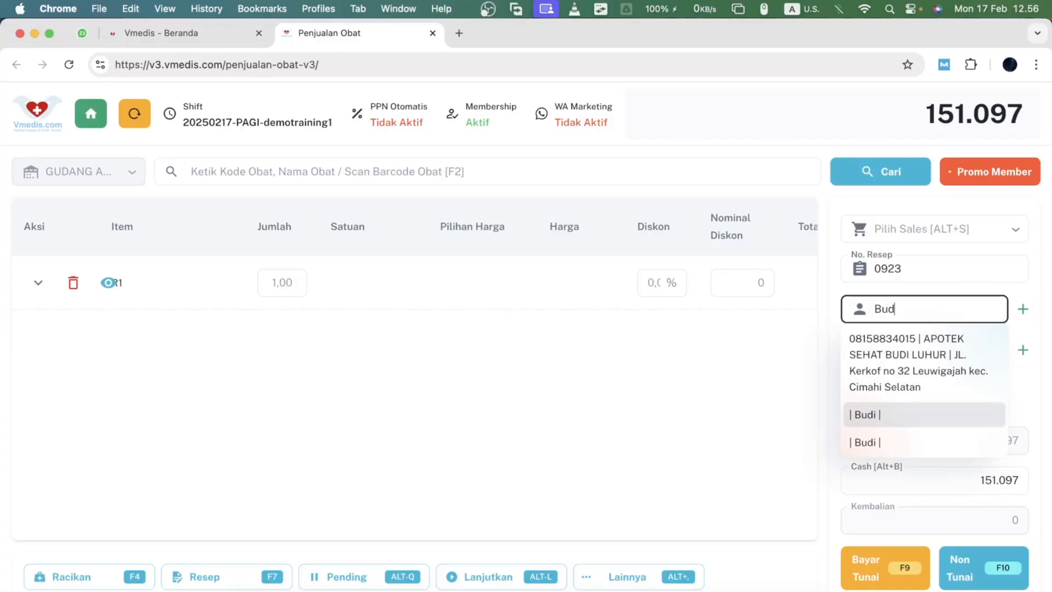
key("Return")
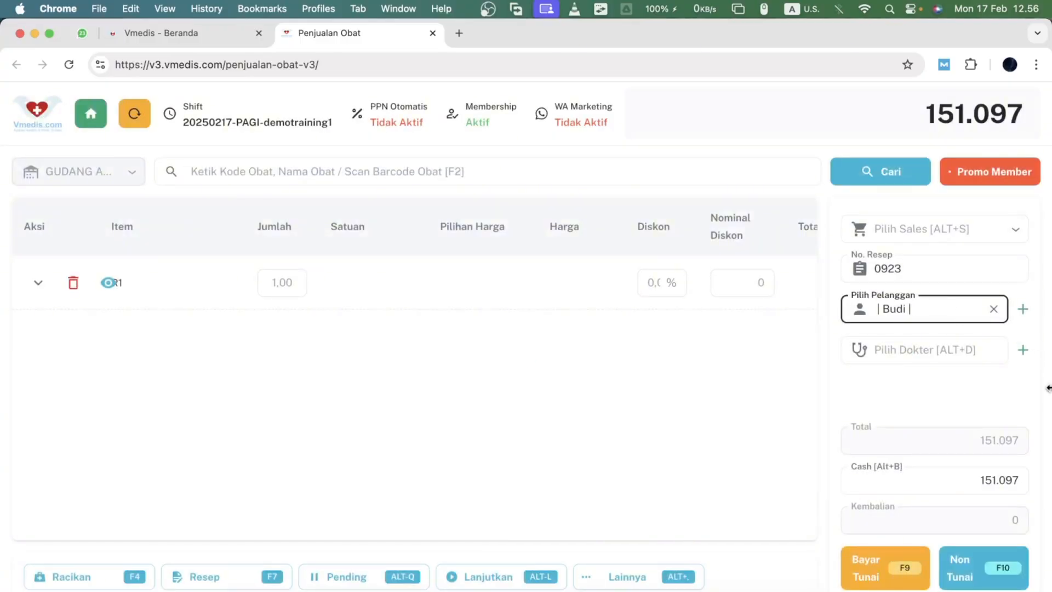
left_click(1023, 309)
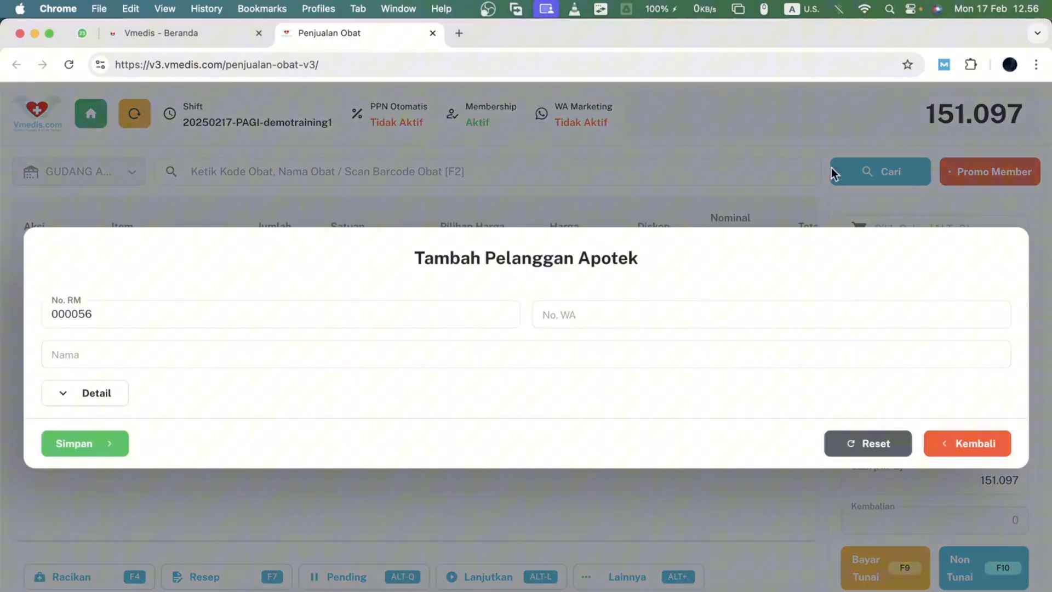
left_click(963, 452)
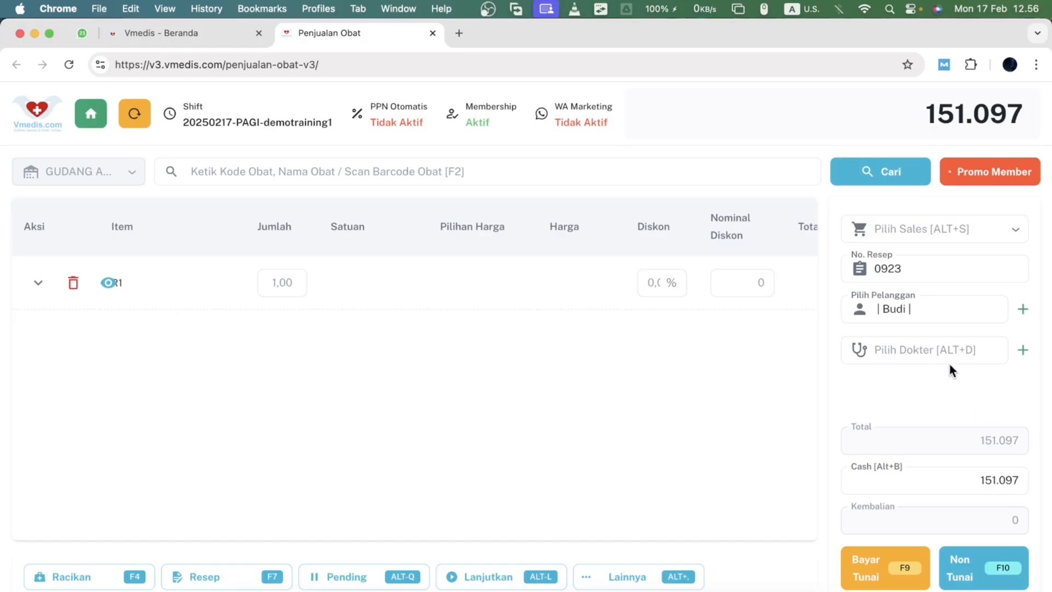
- Search the doctor list and select the general (UMUM) practitioner as the prescribing doctor
left_click(938, 349)
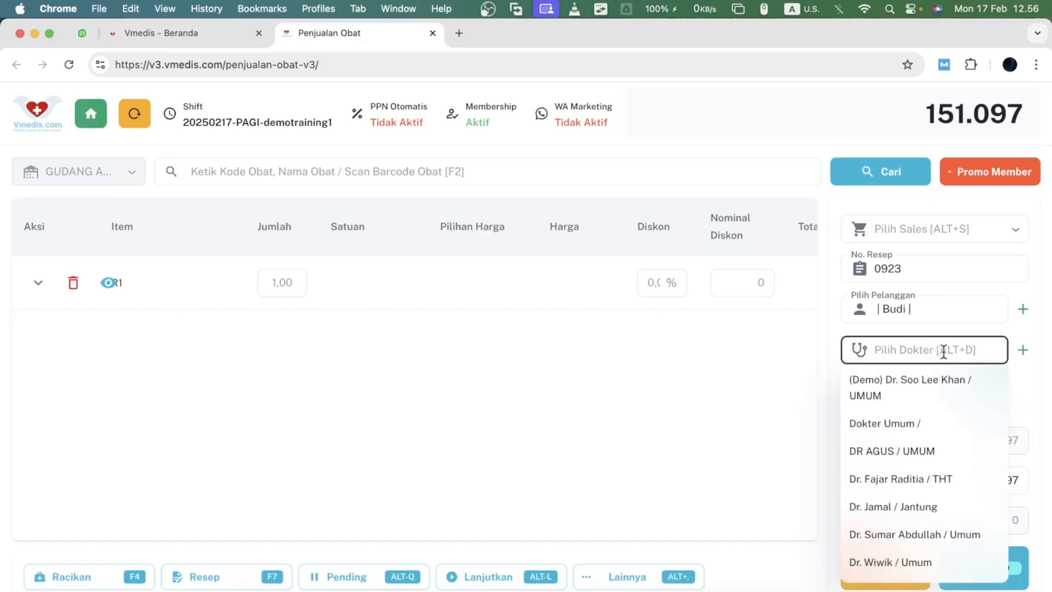
type("U")
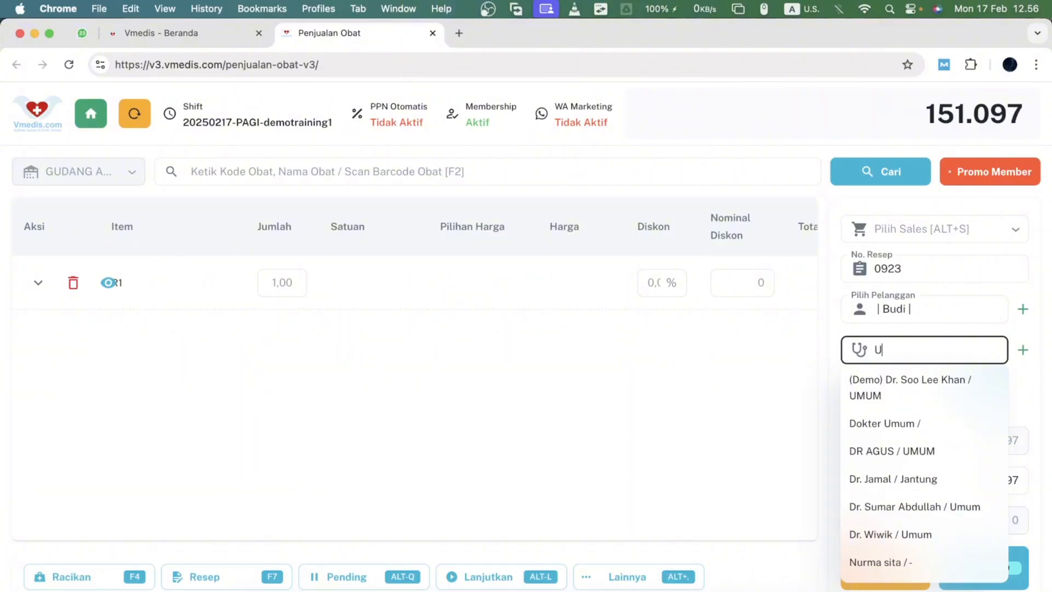
type("MUM")
key("BackSpace")
key("BackSpace")
key("BackSpace")
key("BackSpace")
type("THT")
key("BackSpace")
key("BackSpace")
key("BackSpace")
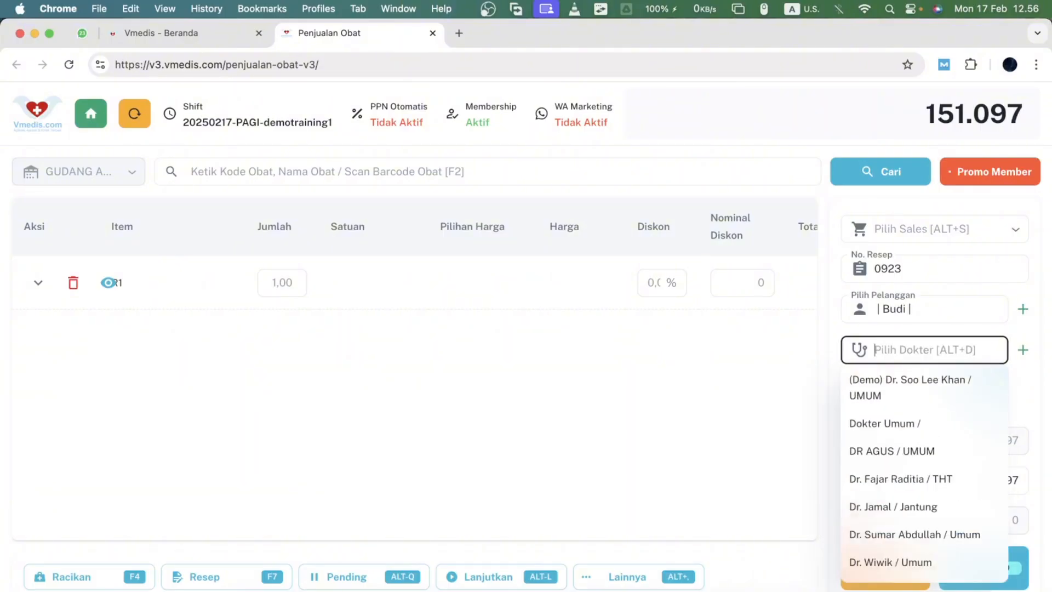
type("agus")
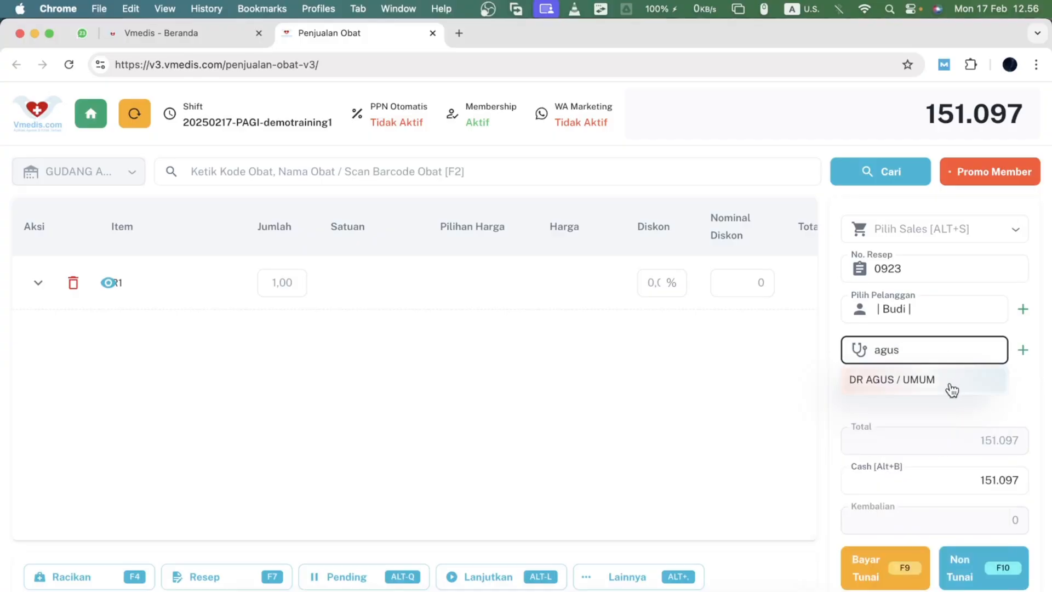
left_click(950, 383)
left_click(950, 383)
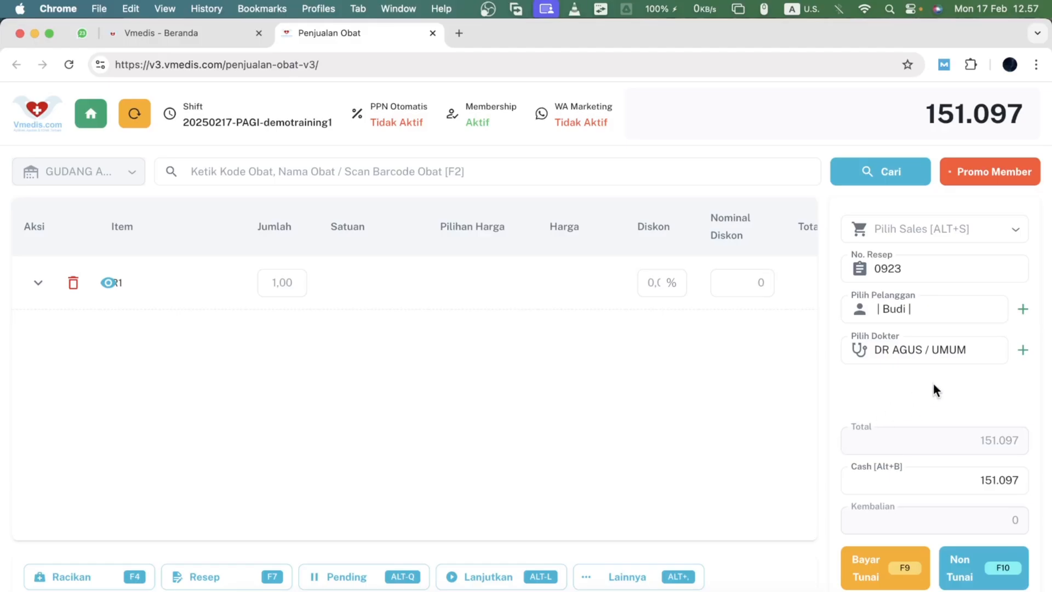
- Search the sales staff list and select the salesperson for this prescription sale
left_click(910, 218)
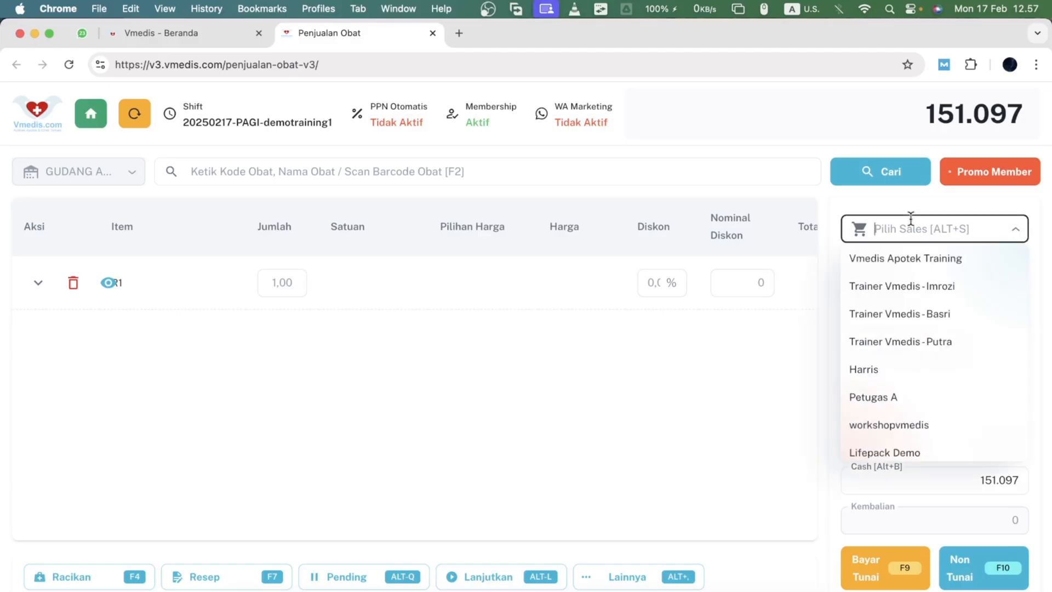
type("bu")
key("BackSpace")
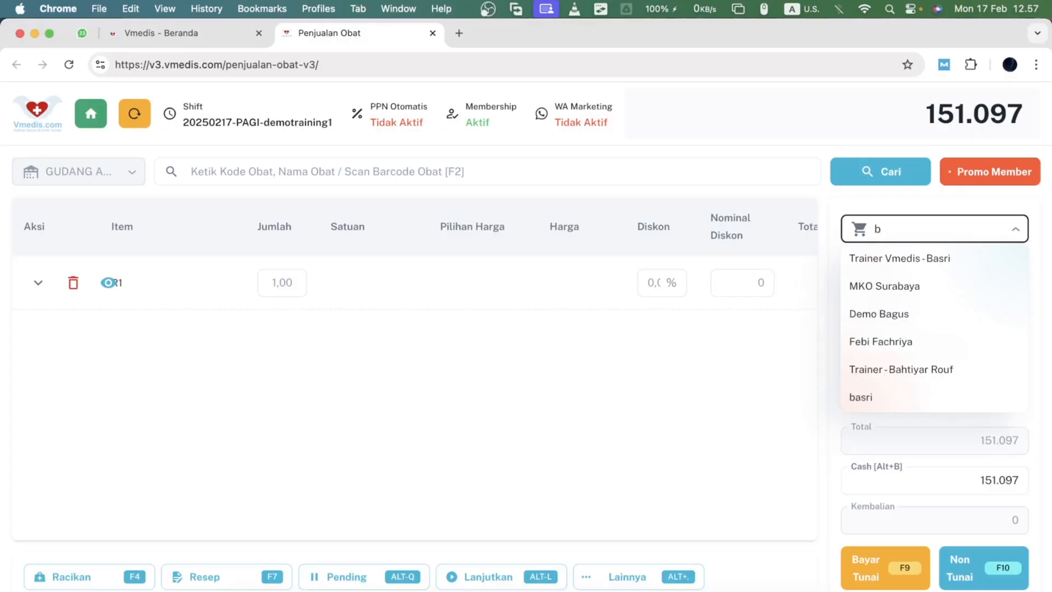
type("asr")
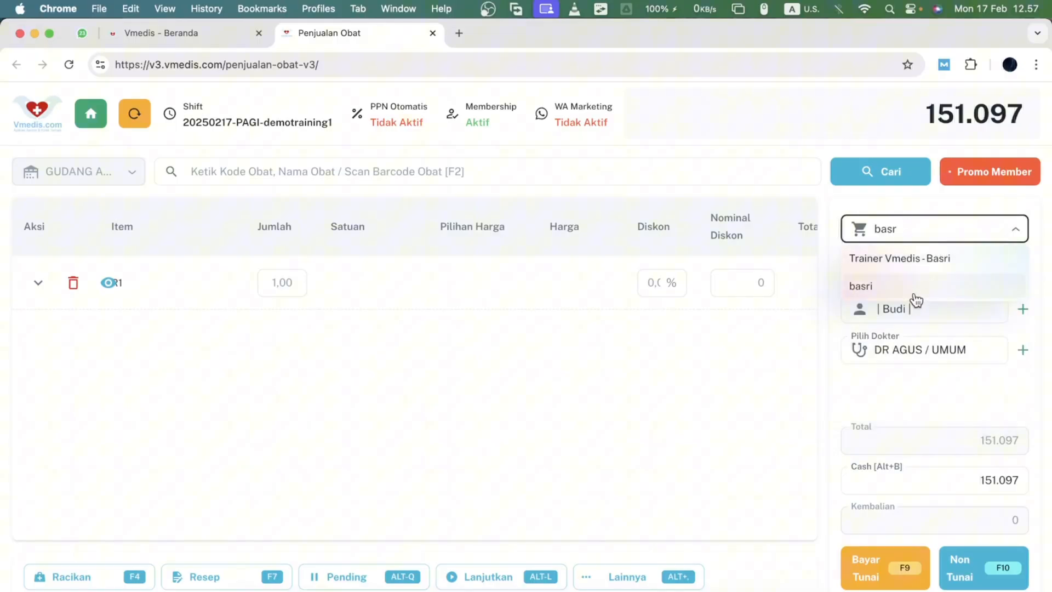
left_click(914, 287)
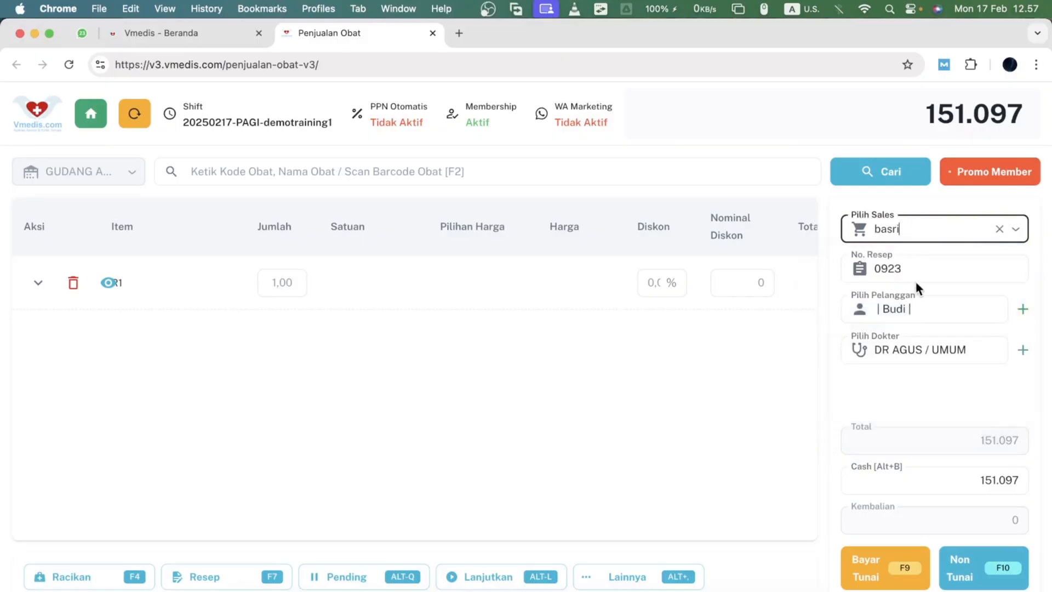
left_click(842, 208)
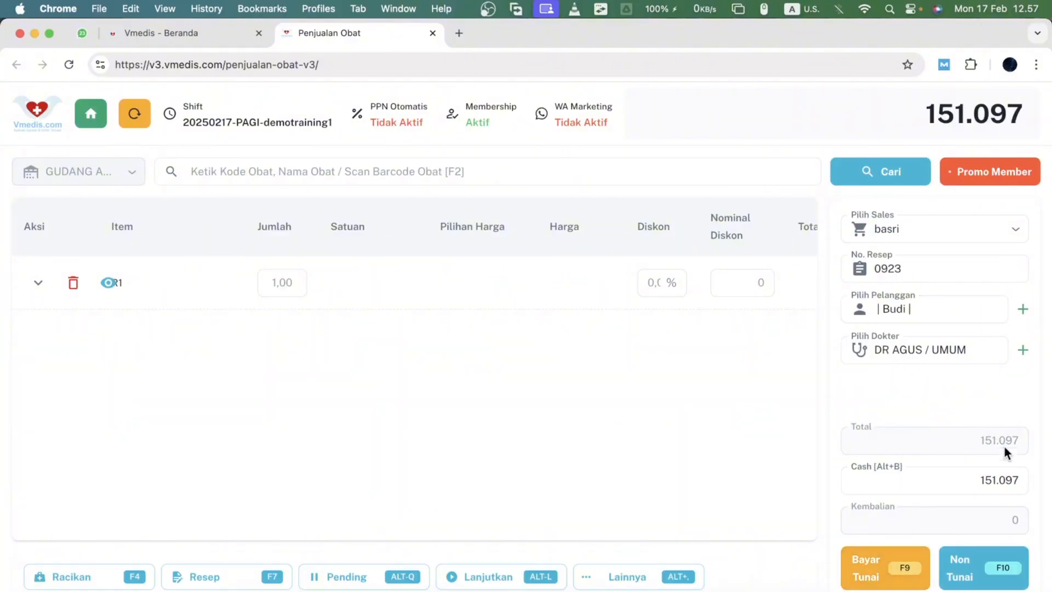
- Open the non-cash payment dialog and choose the credit (Kredit) payment method
left_click(968, 577)
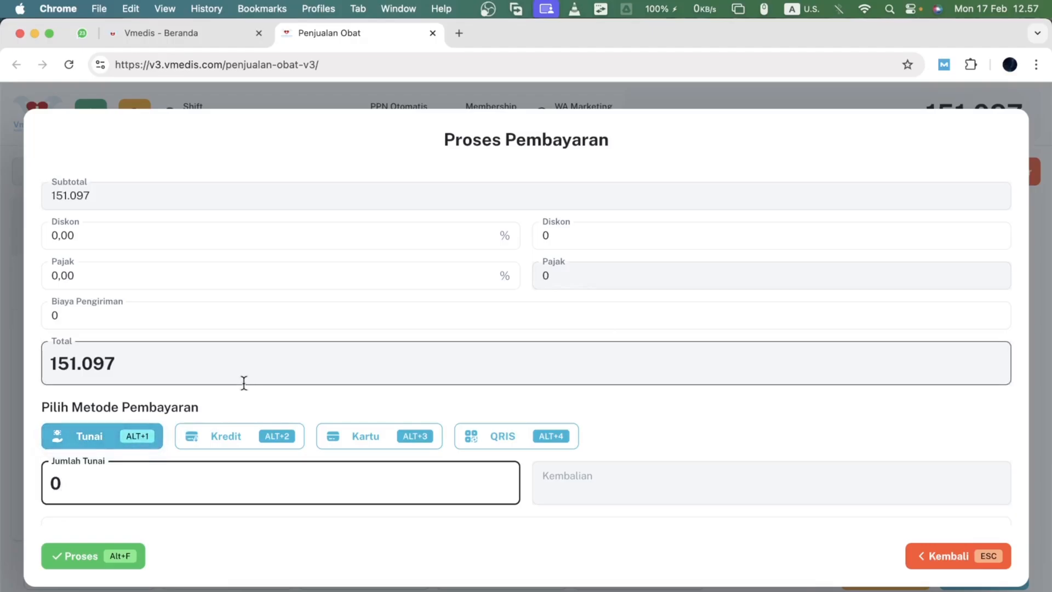
left_click(244, 438)
scroll(274, 463, "down", 2)
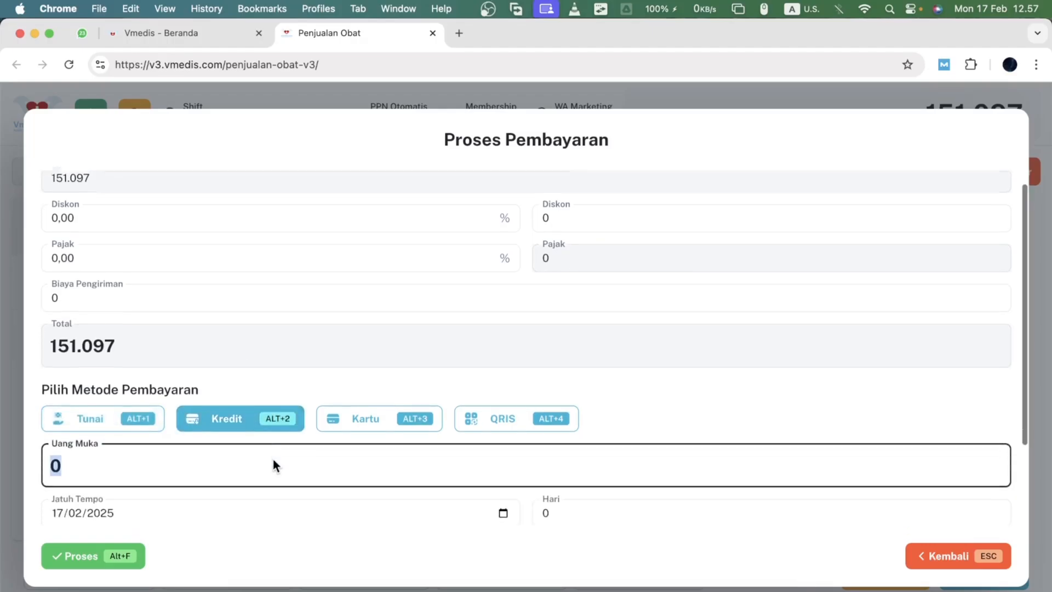
scroll(272, 465, "down", 3)
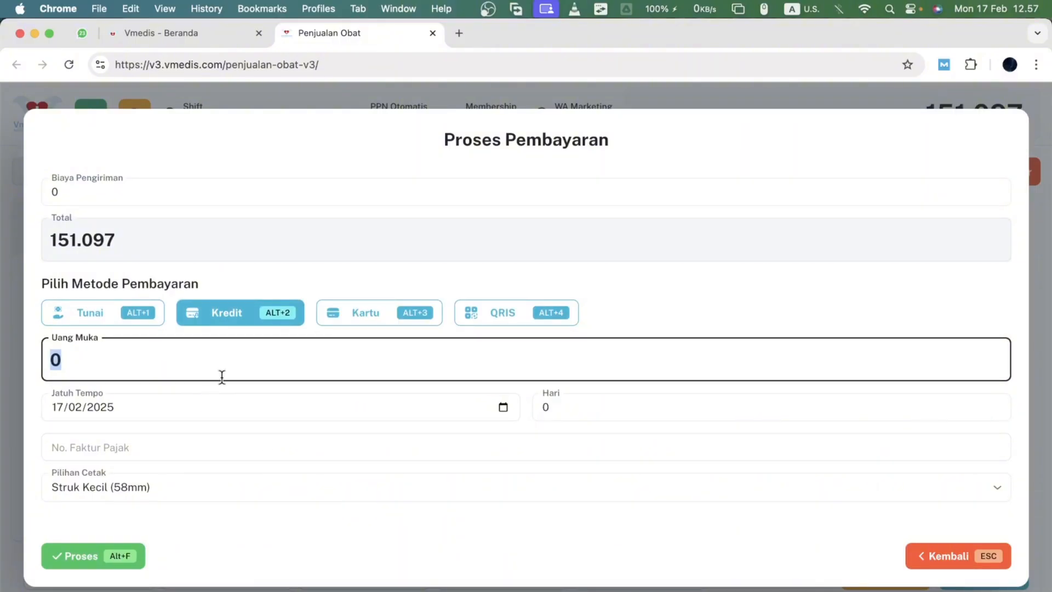
- Set the credit due date to 20/02/2025 with a 5-day term, and keep the Struk Kecil (58mm) print option
key("Tab")
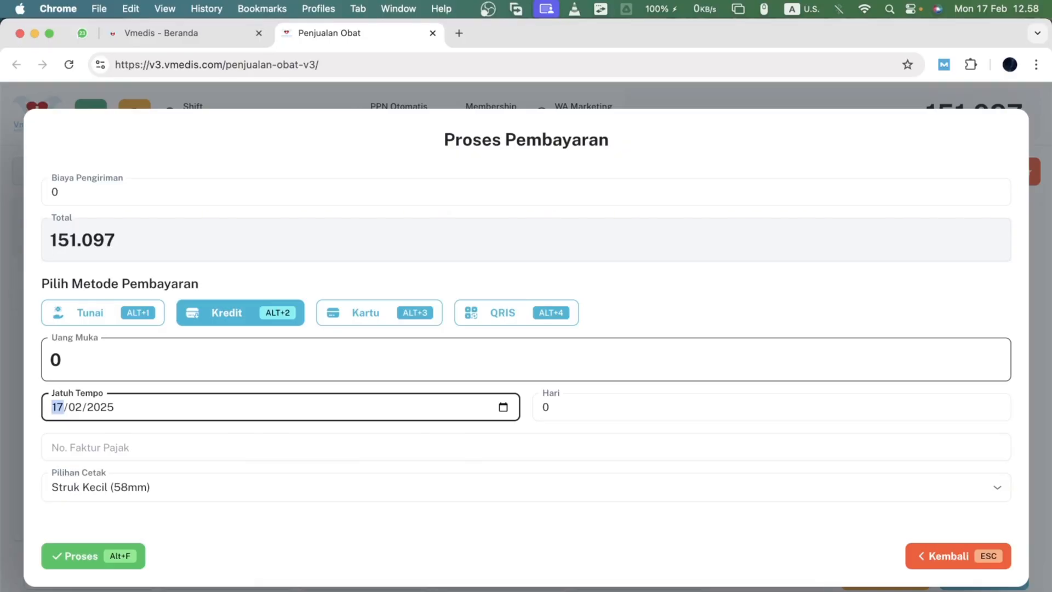
type("20")
key("Tab")
key("Tab")
key("Tab")
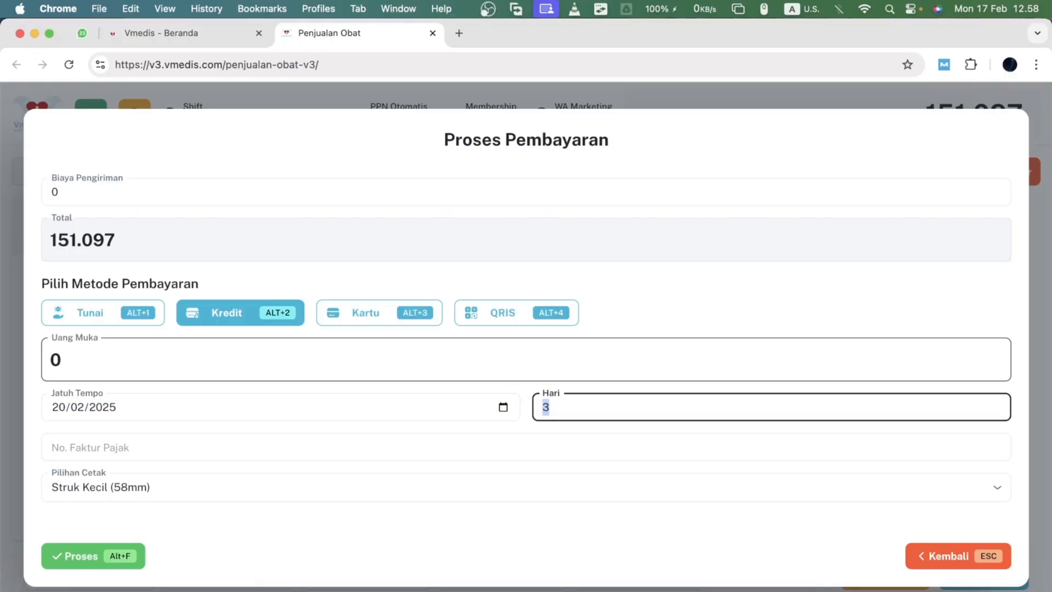
type("5")
key("Tab")
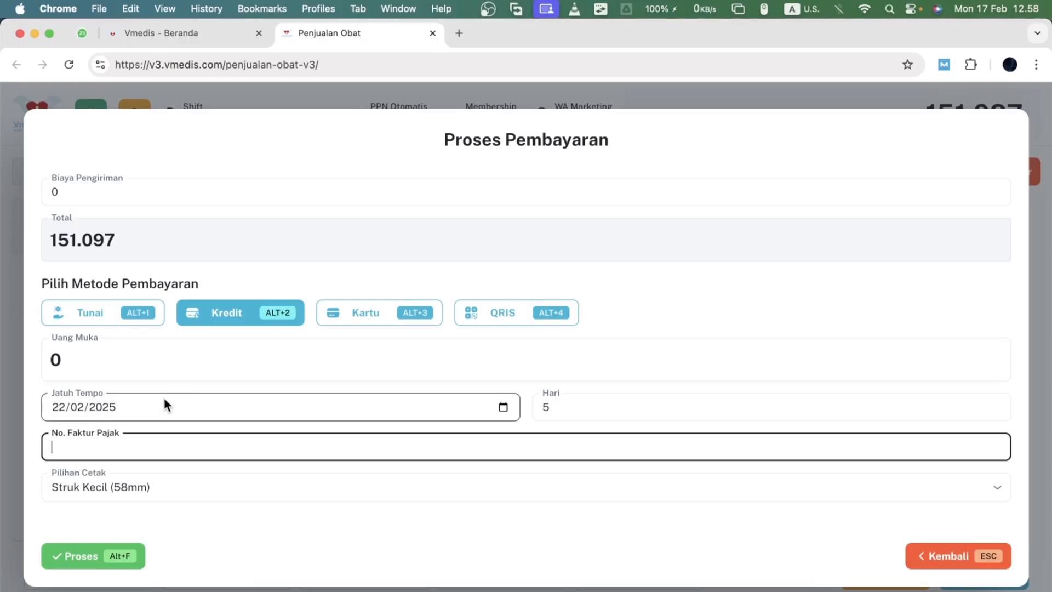
left_click(189, 502)
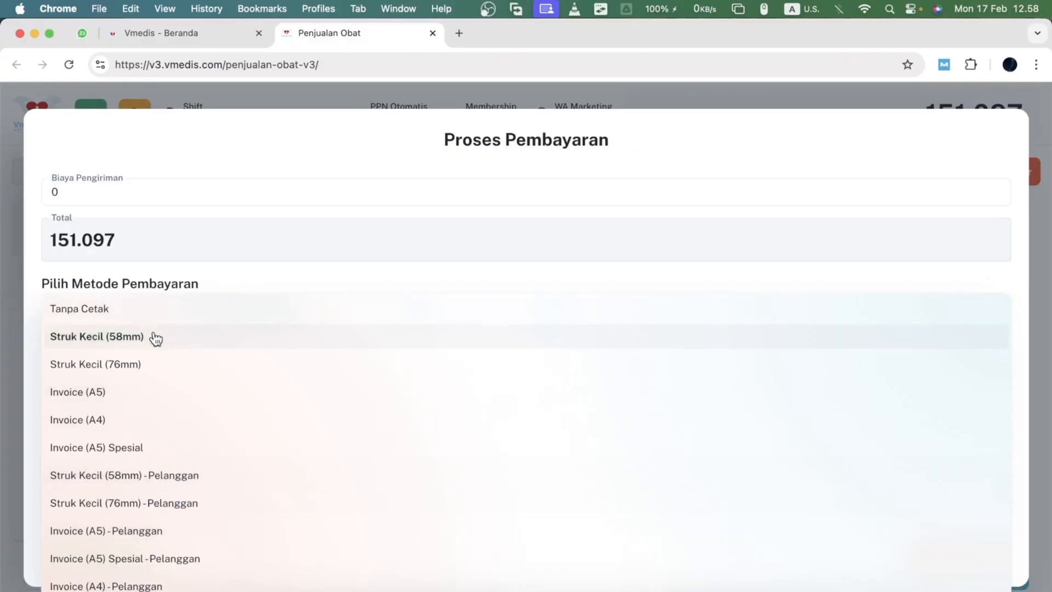
left_click(157, 335)
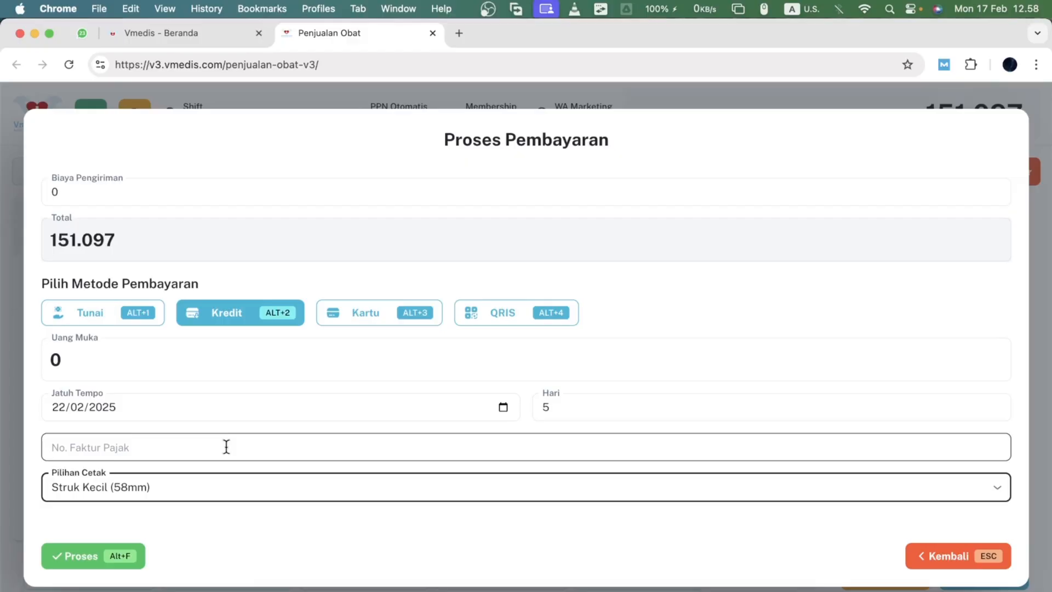
- Switch to card payment and split the total into 100.000 cash and 51.097 by card
scroll(226, 447, "up", 3)
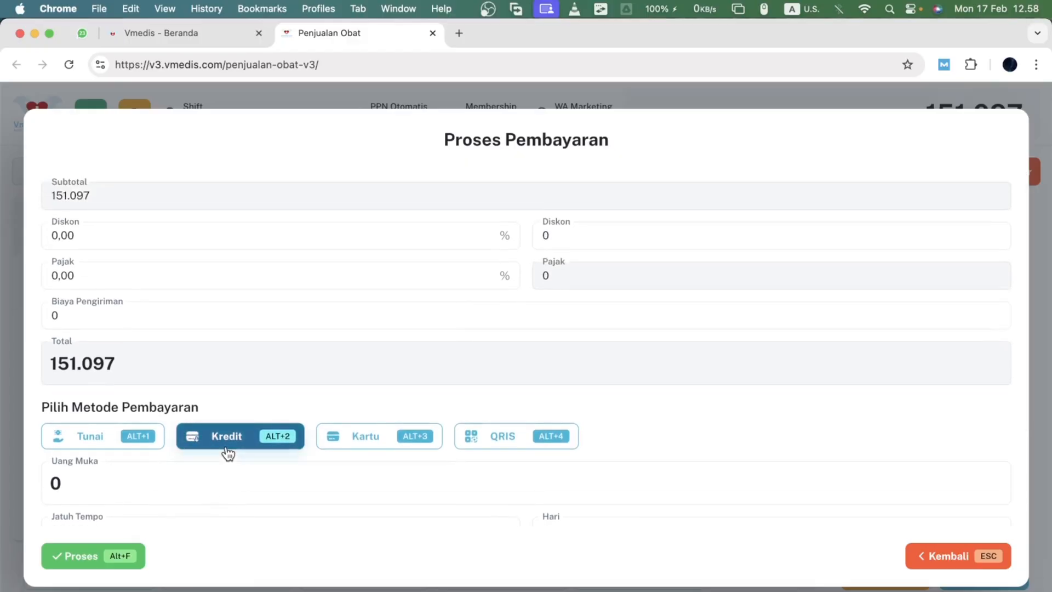
left_click(348, 436)
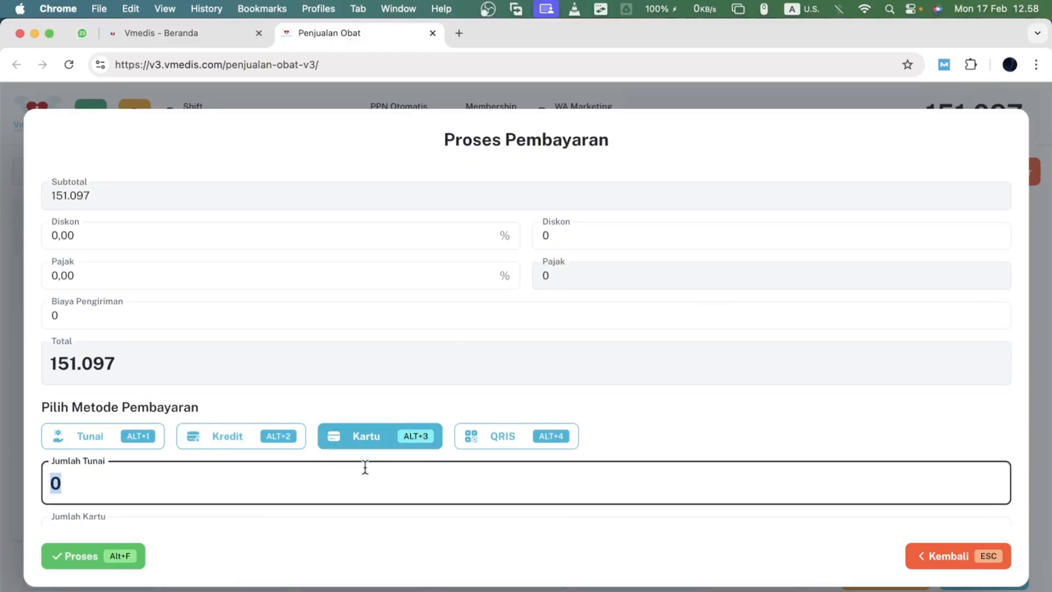
scroll(365, 467, "down", 3)
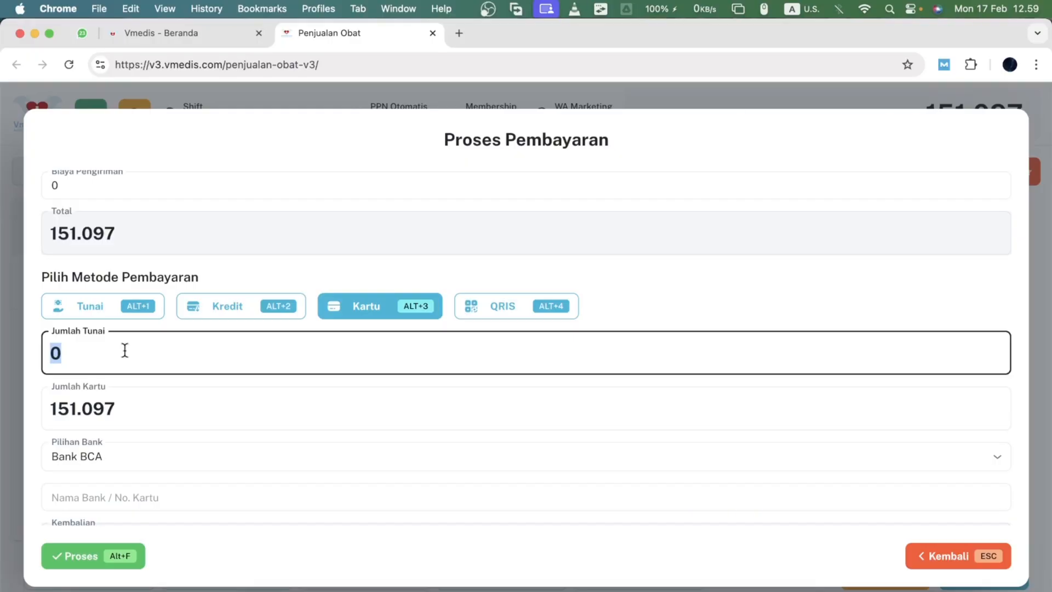
left_click(78, 410)
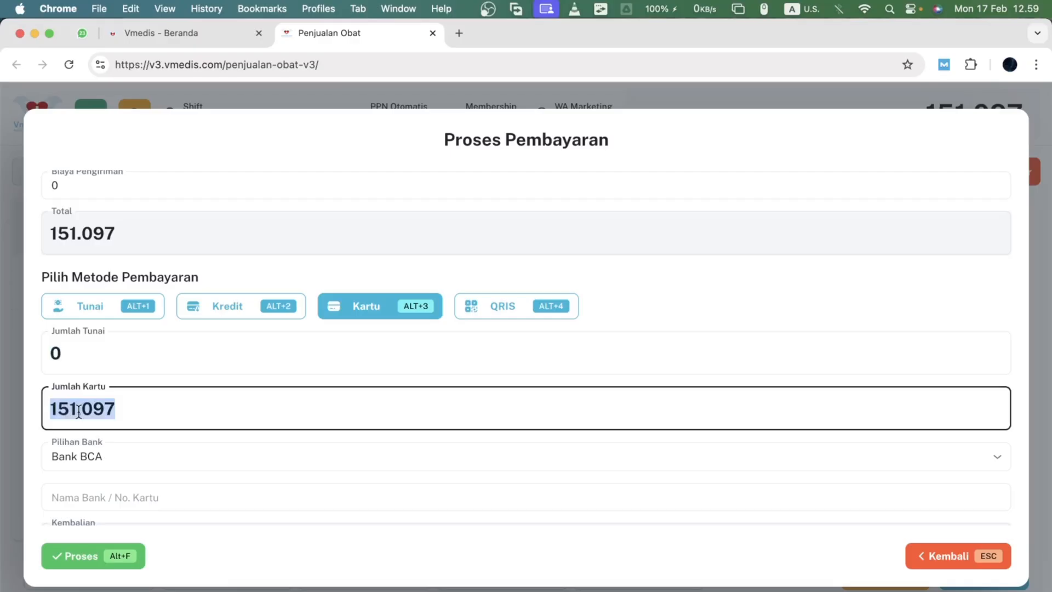
left_click(48, 409)
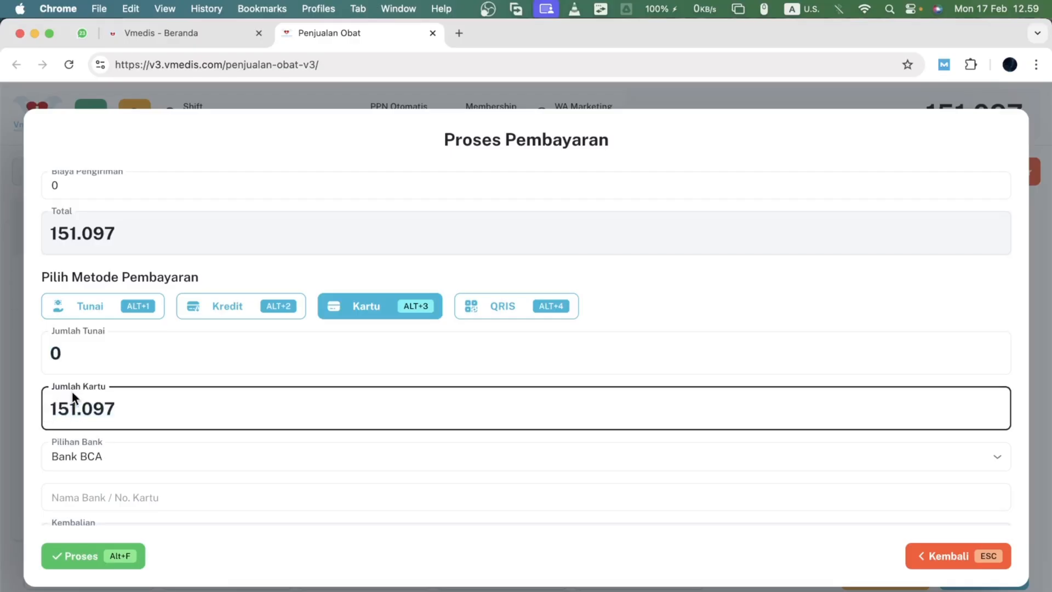
key("Delete")
left_click(81, 357)
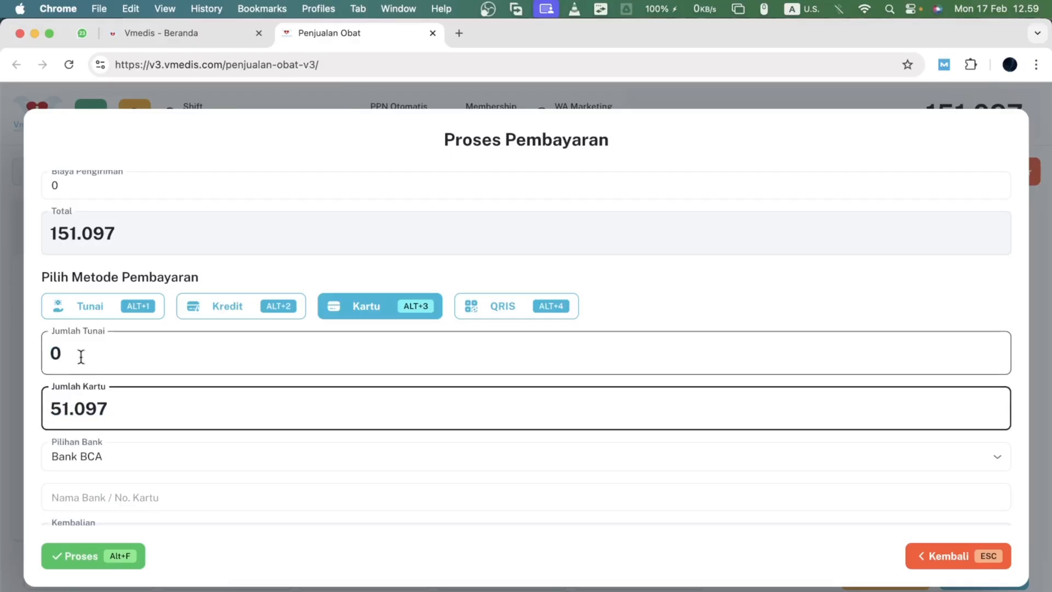
type("100.0")
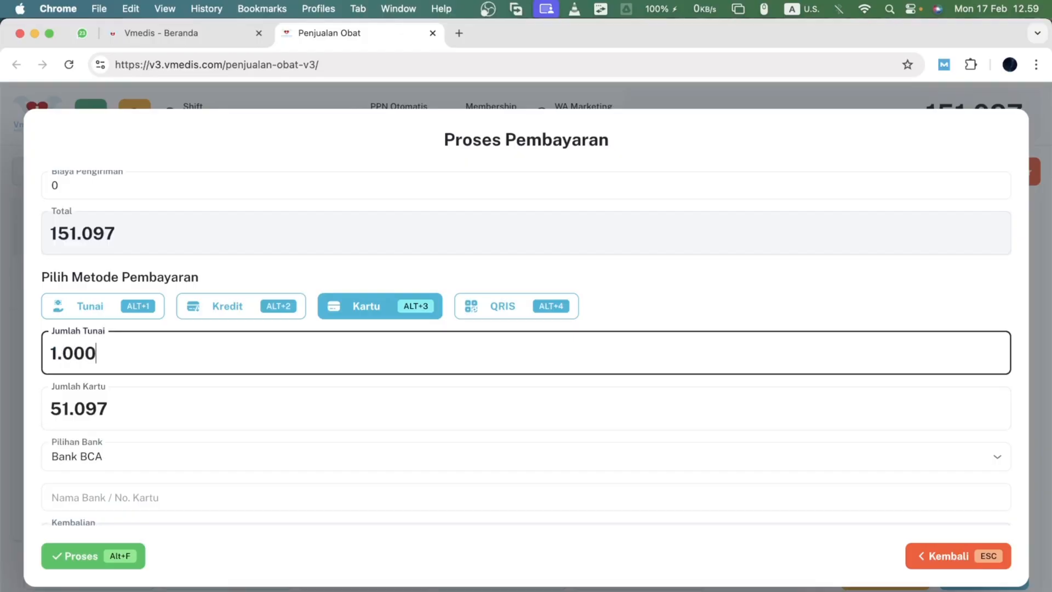
type("00")
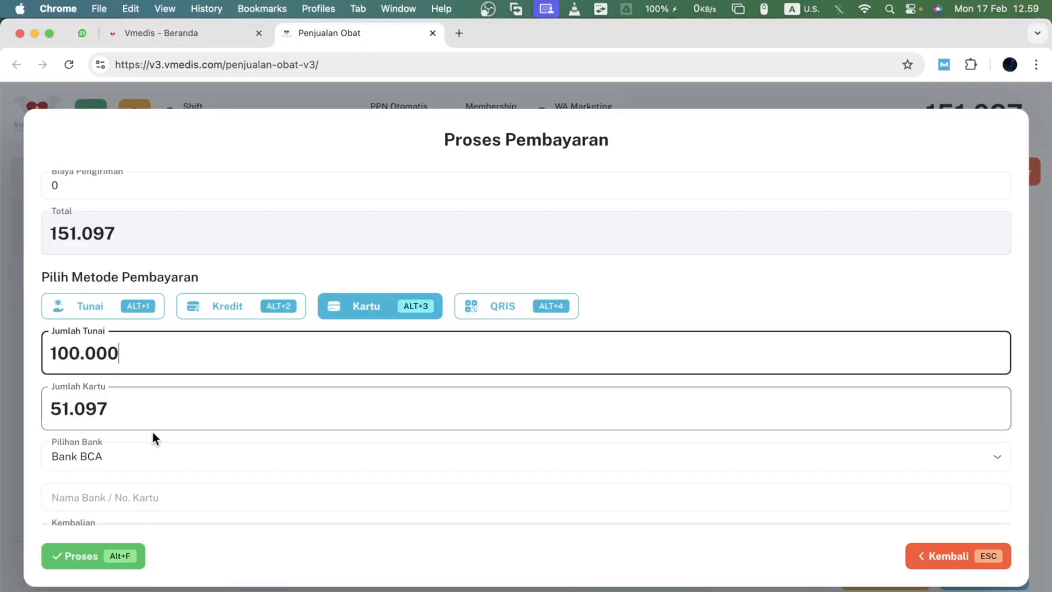
- Select Bank BRI as the bank for the card payment
scroll(136, 345, "down", 3)
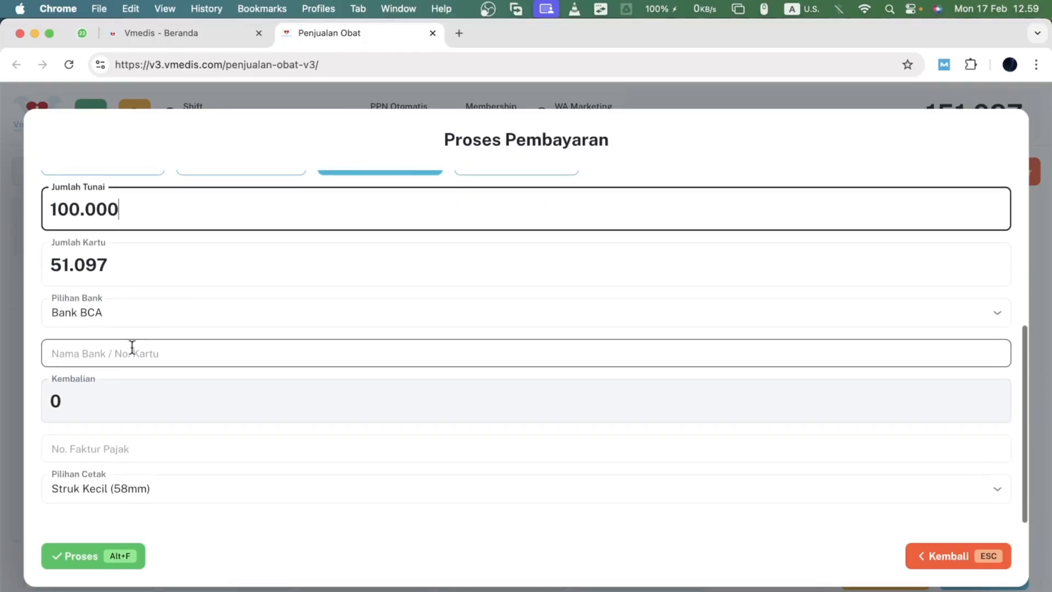
left_click(131, 349)
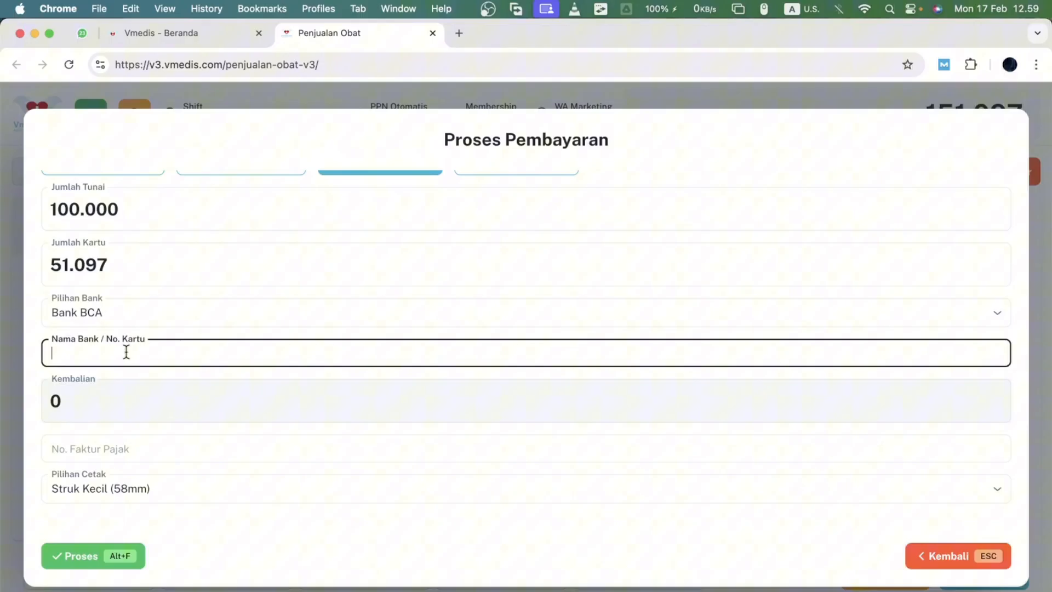
left_click(109, 320)
left_click(108, 371)
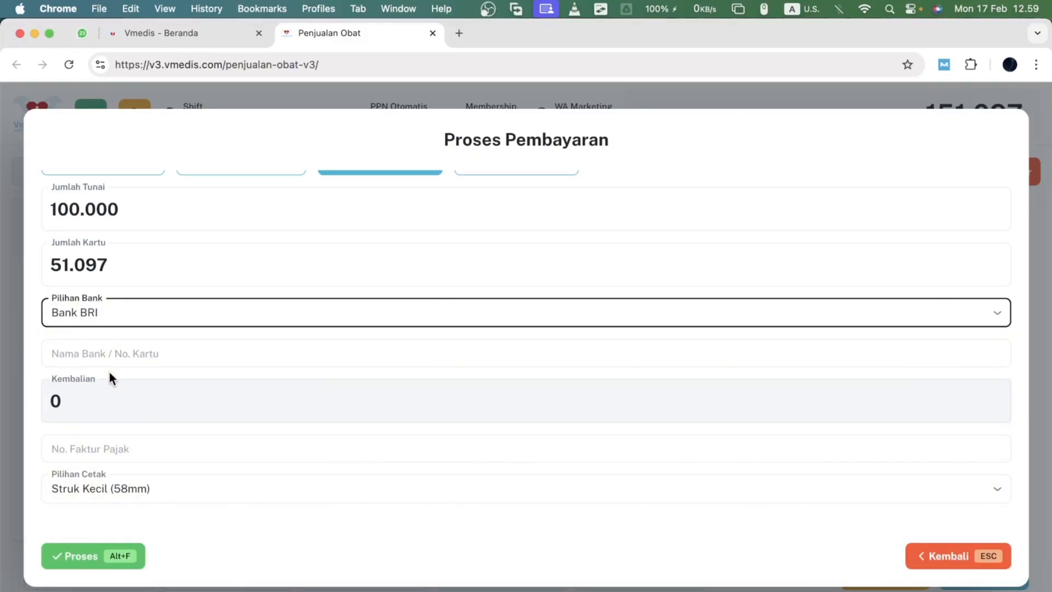
- Enter the bank name and card number in the card field, then clear it again
left_click(94, 353)
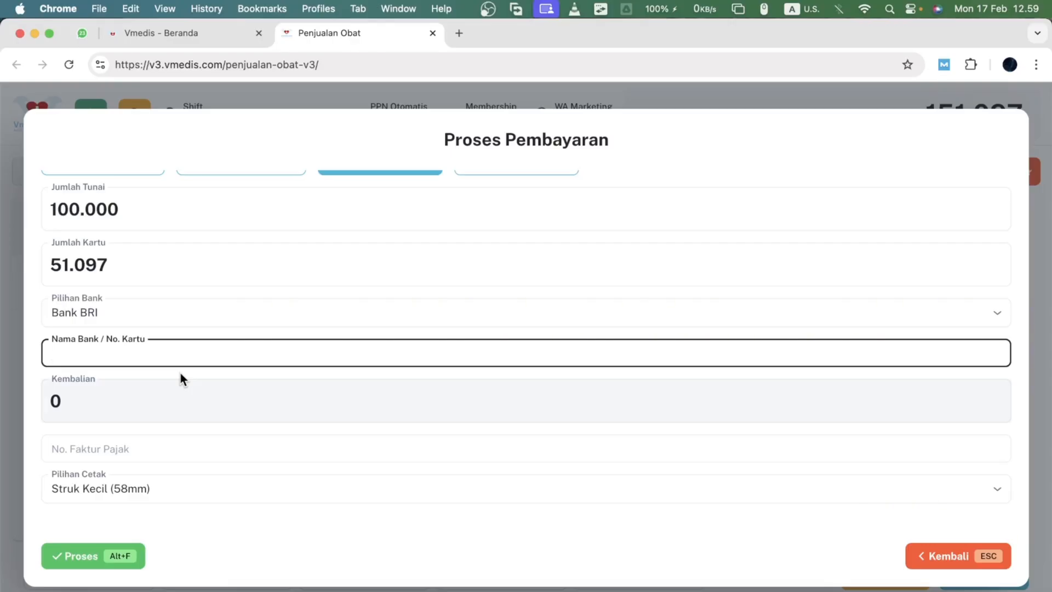
key("super+a")
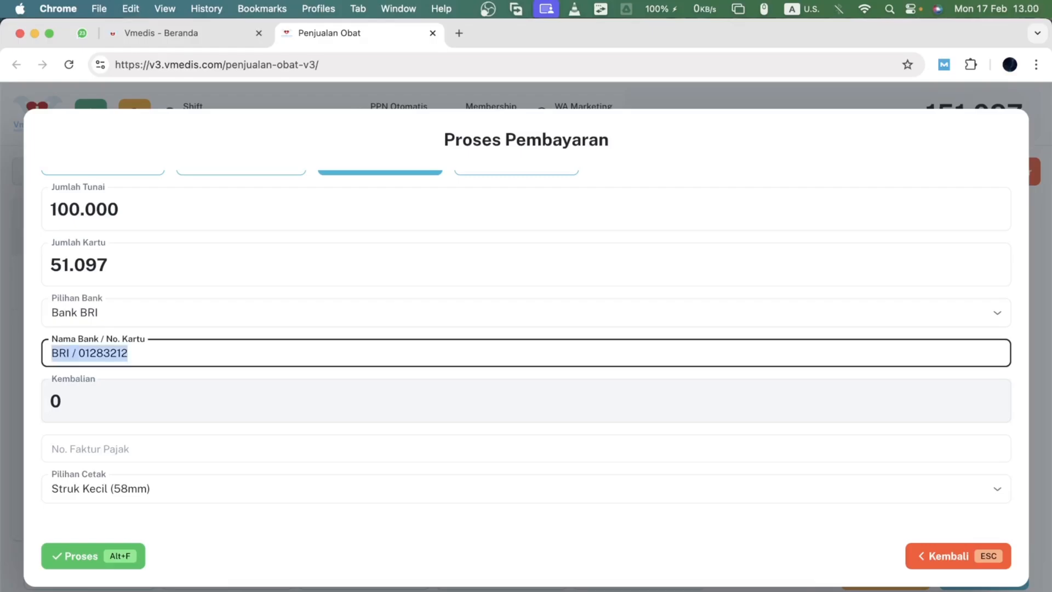
key("BackSpace")
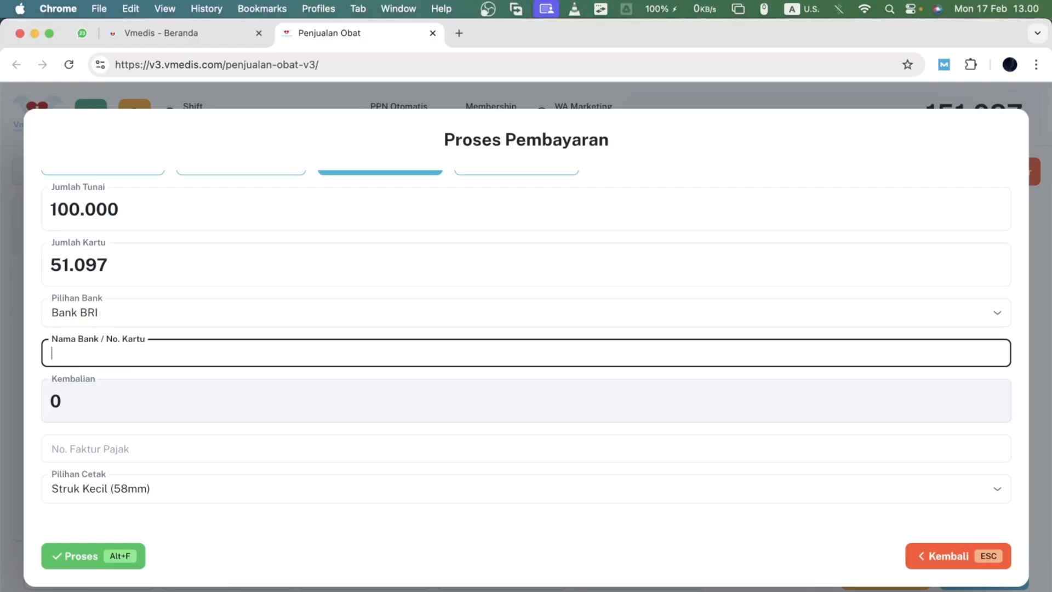
- Switch the payment method to QRIS with the full amount
scroll(526, 340, "up", 3)
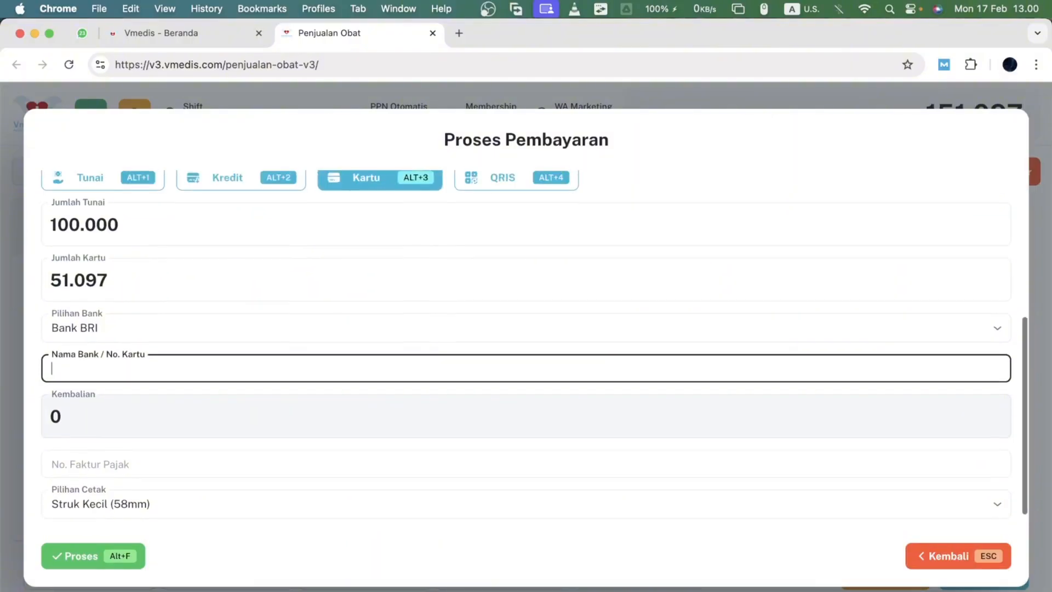
scroll(525, 340, "up", 2)
scroll(526, 339, "down", 4)
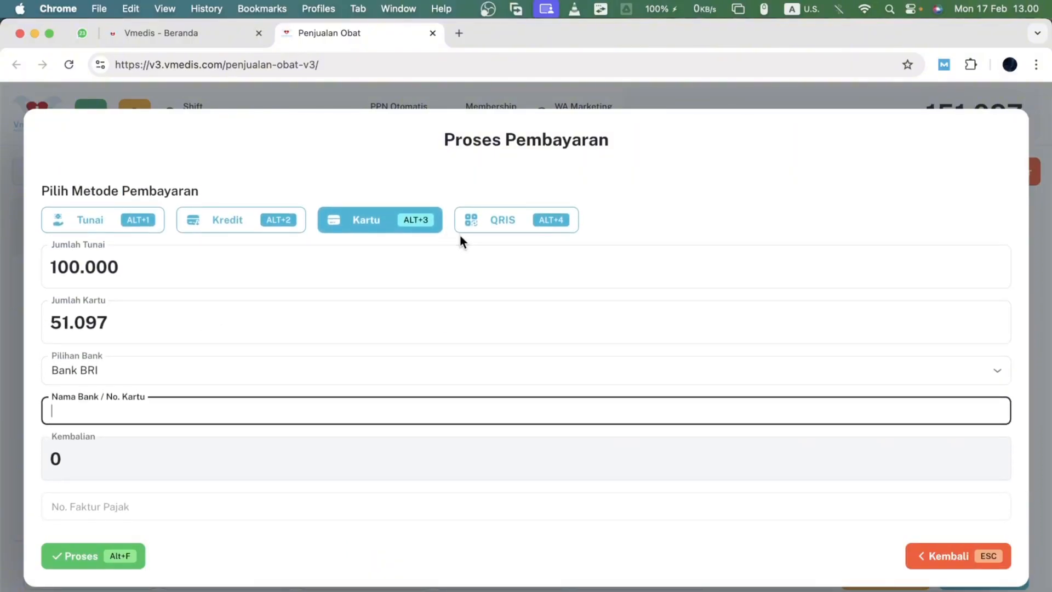
left_click(489, 238)
left_click(486, 225)
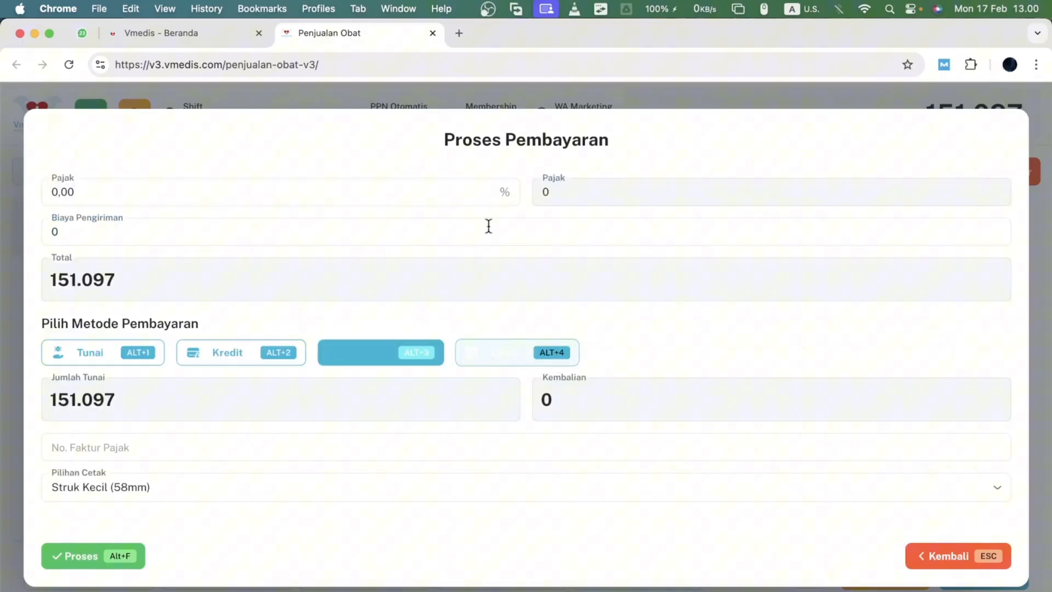
left_click(447, 415)
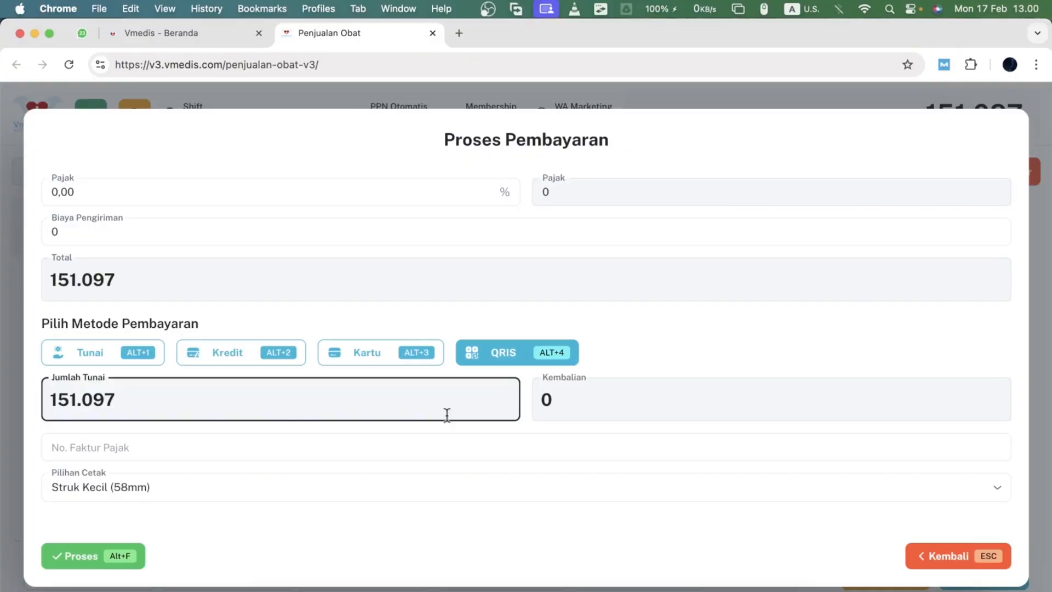
left_click(550, 359)
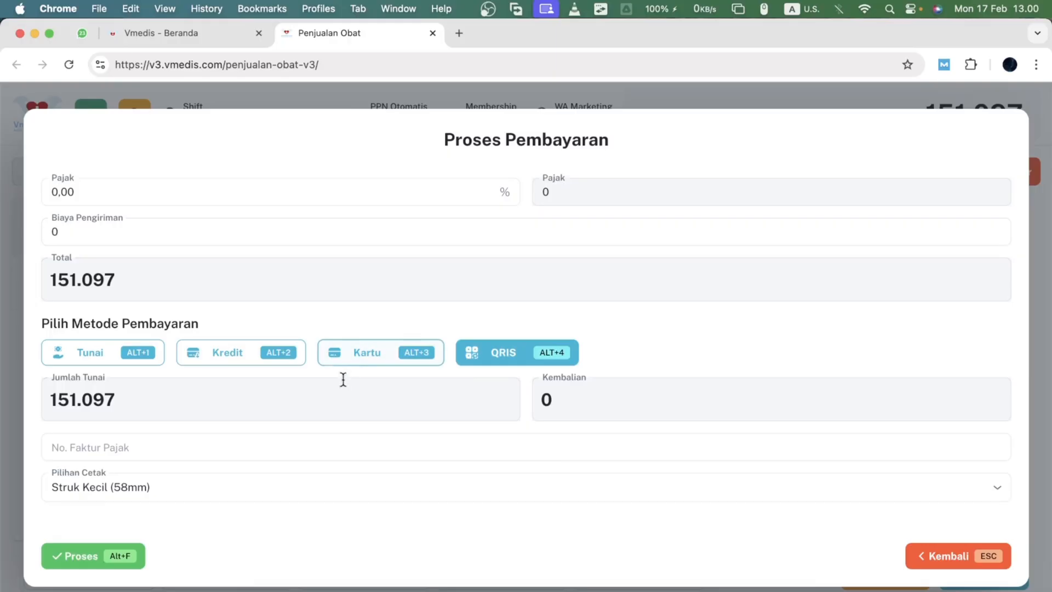
- Switch the payment method to credit and review its down payment and due date fields
left_click(225, 355)
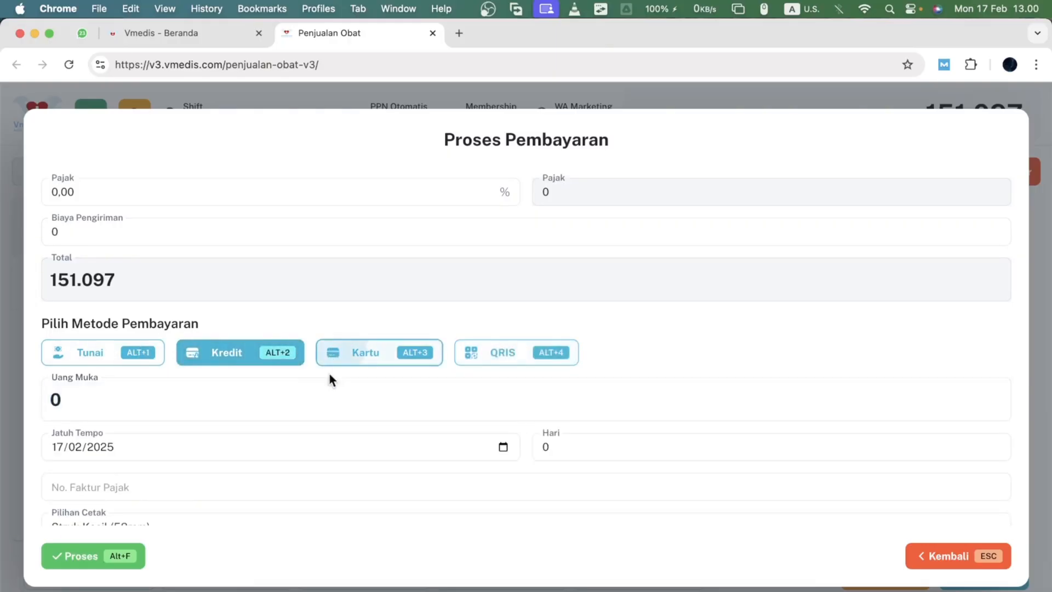
scroll(273, 379, "down", 2)
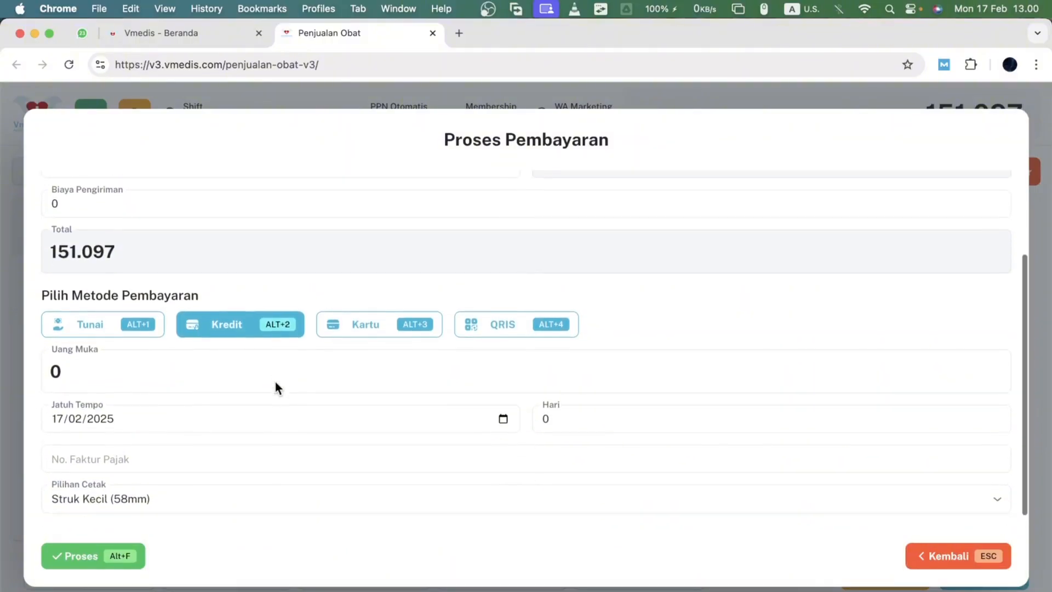
scroll(274, 379, "up", 3)
left_click(278, 436)
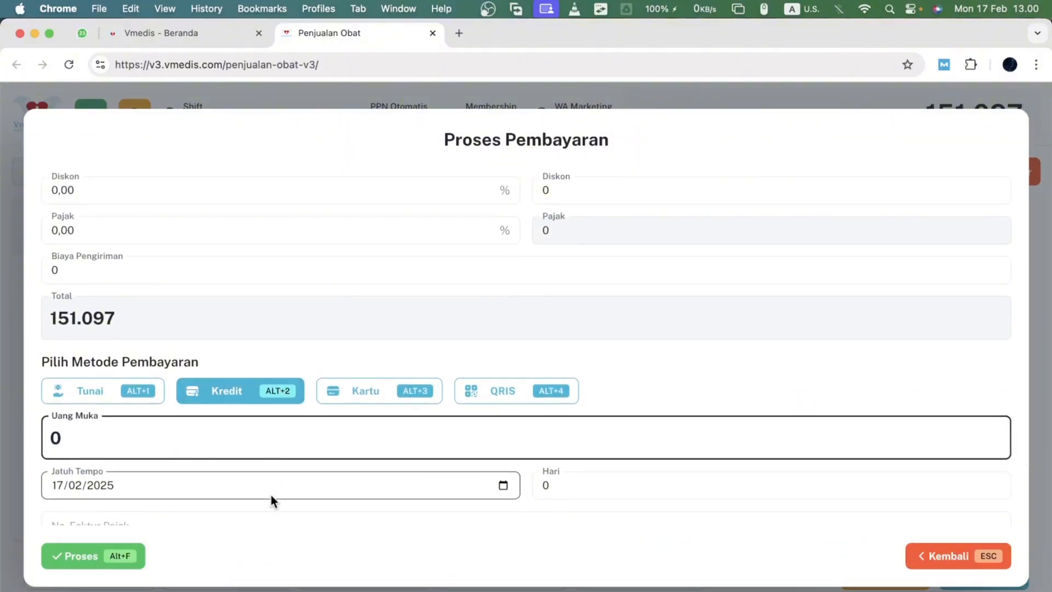
scroll(271, 494, "down", 4)
- Switch the payment method to card for the full amount
left_click(358, 331)
scroll(314, 407, "down", 5)
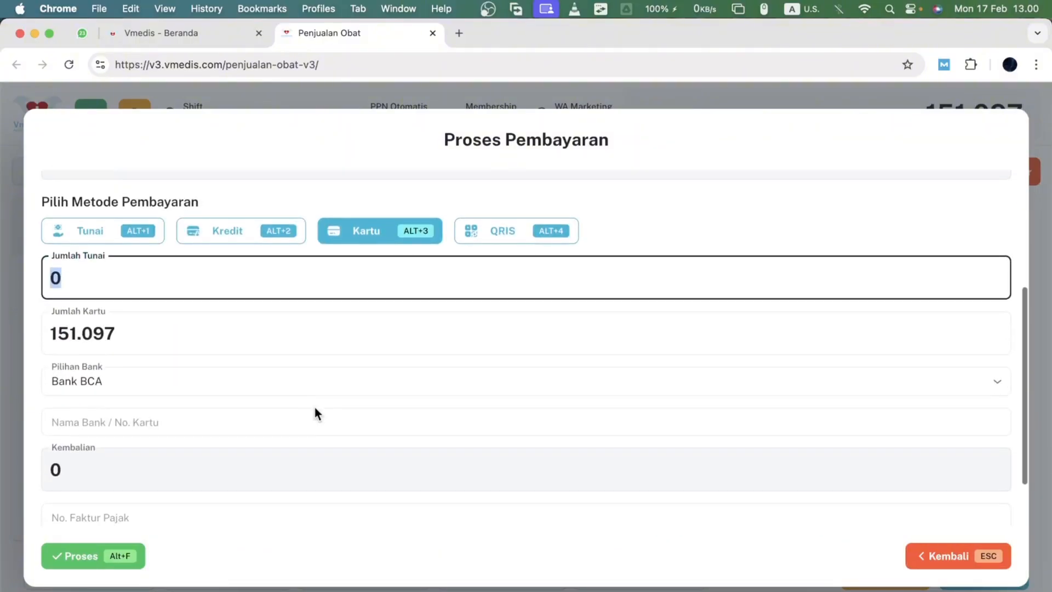
scroll(314, 406, "down", 3)
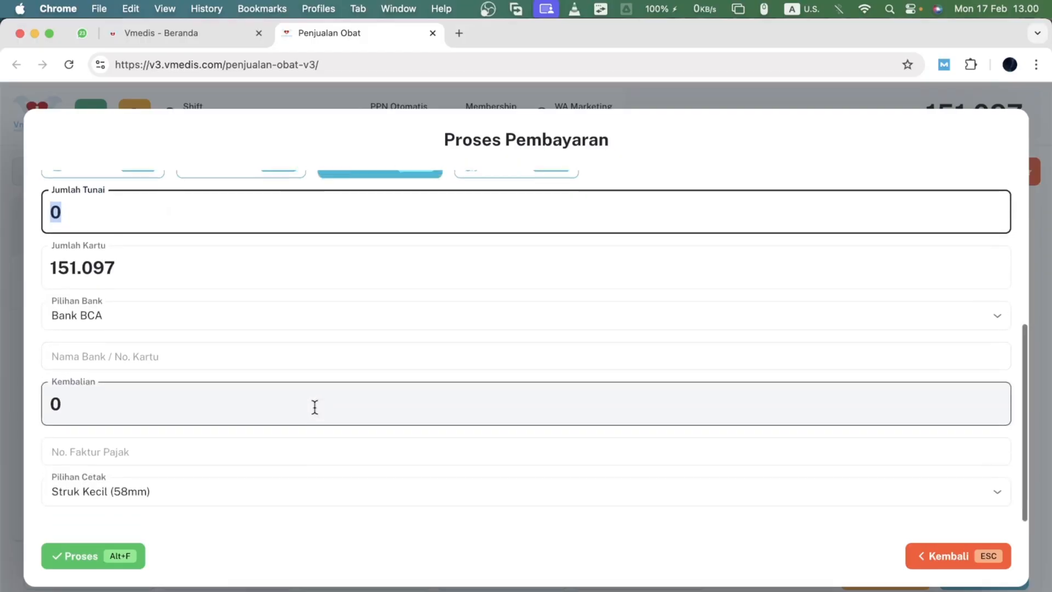
scroll(314, 407, "up", 5)
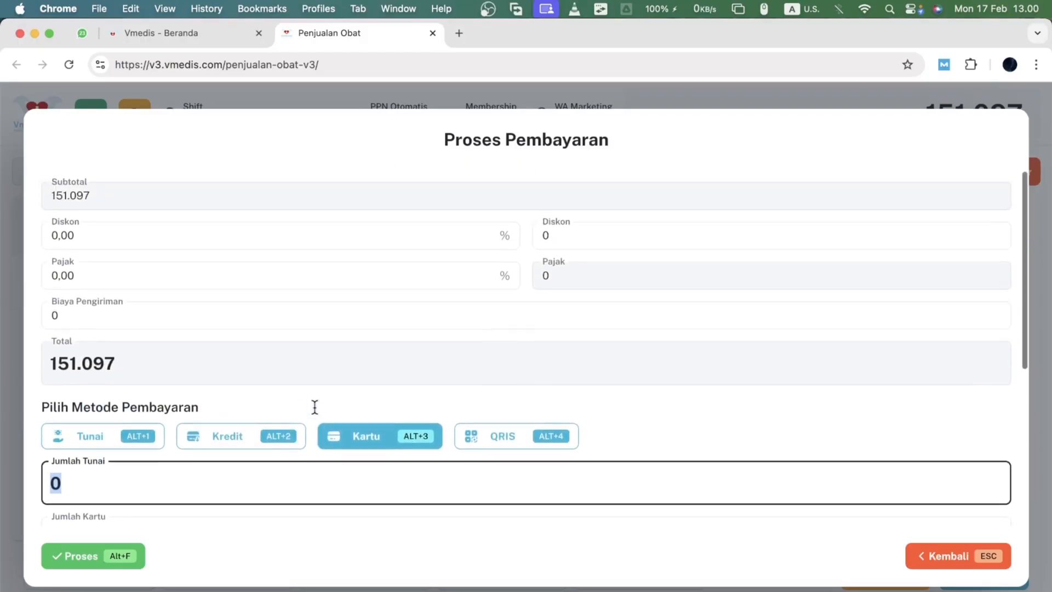
- Apply a 10% discount to the sale total
left_click(245, 240)
key("Tab")
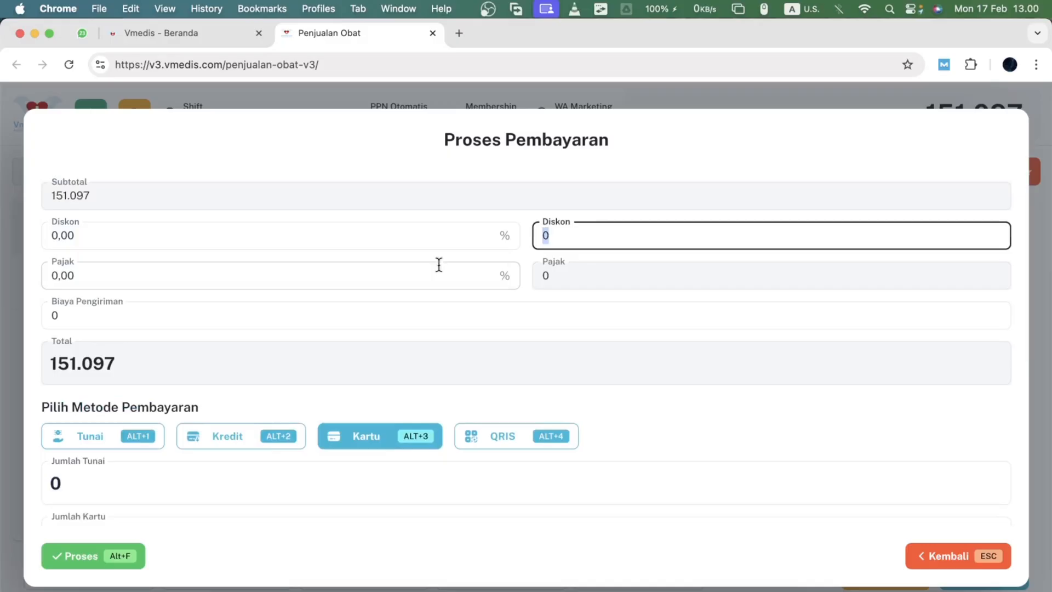
left_click(413, 264)
left_click(404, 264)
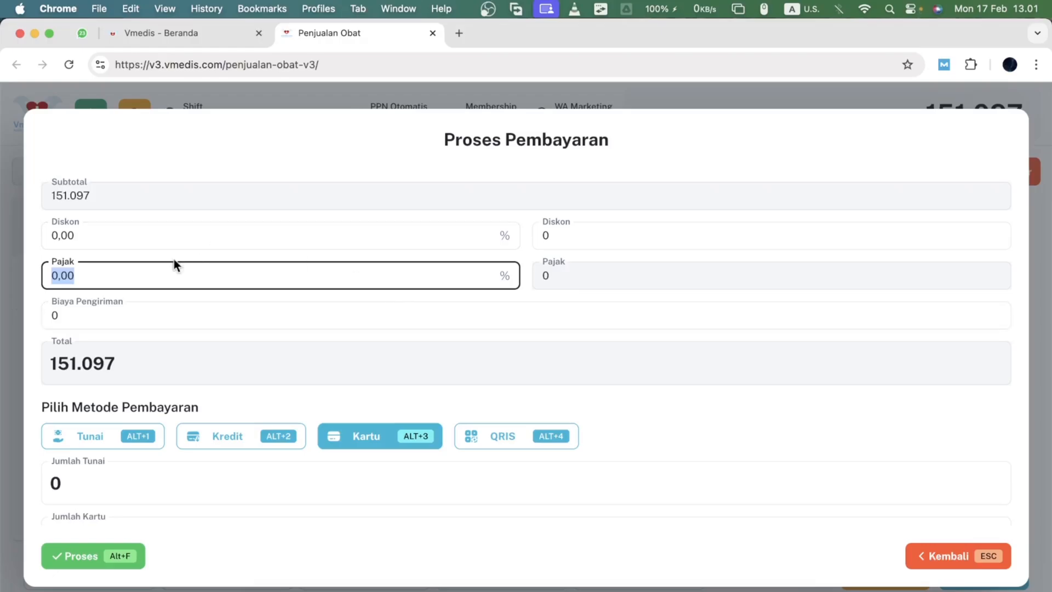
left_click(145, 234)
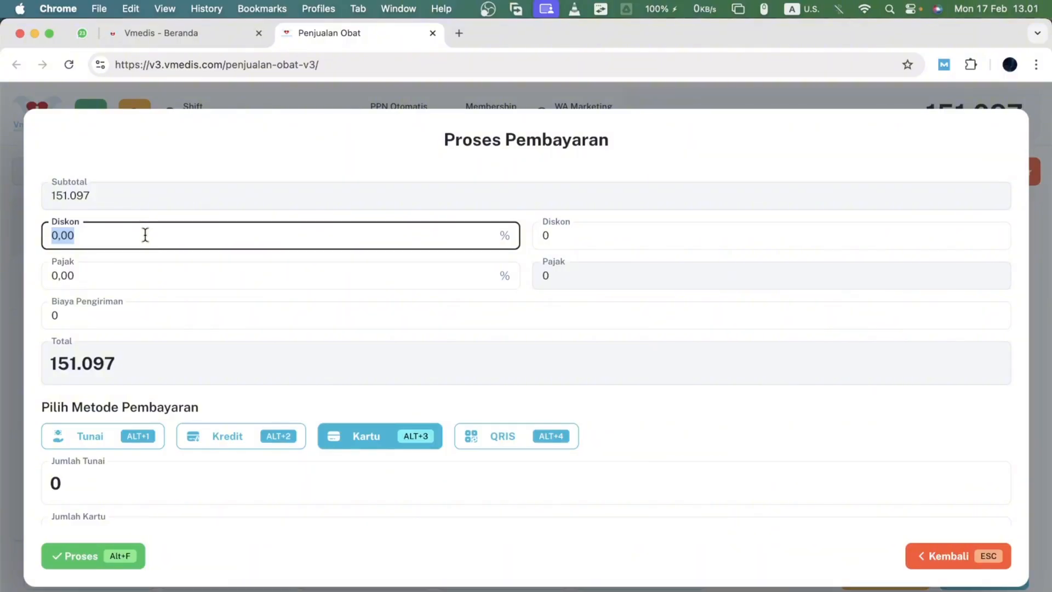
type("10")
key("Tab")
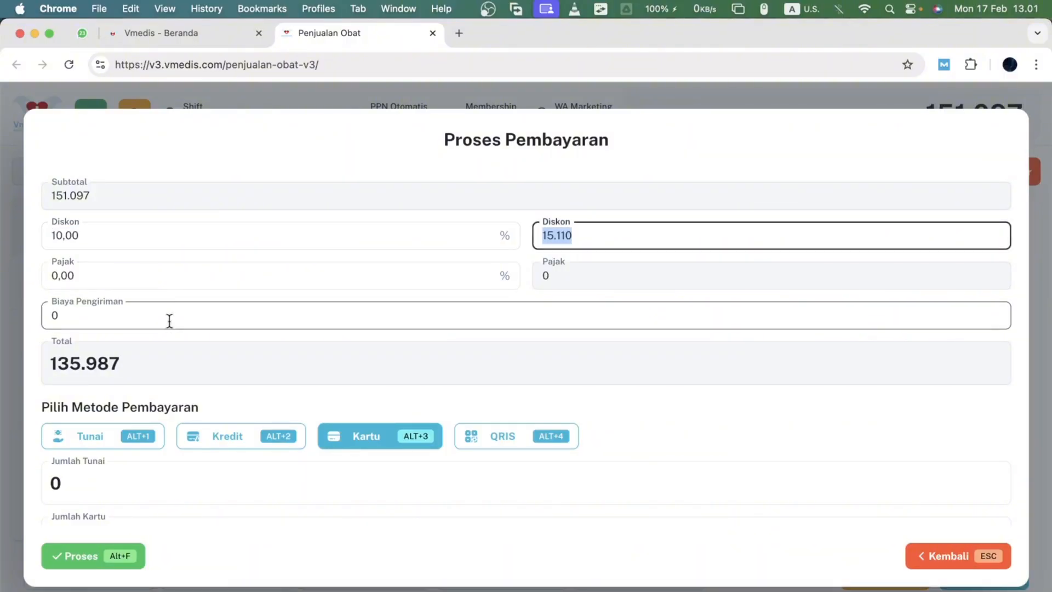
left_click(186, 146)
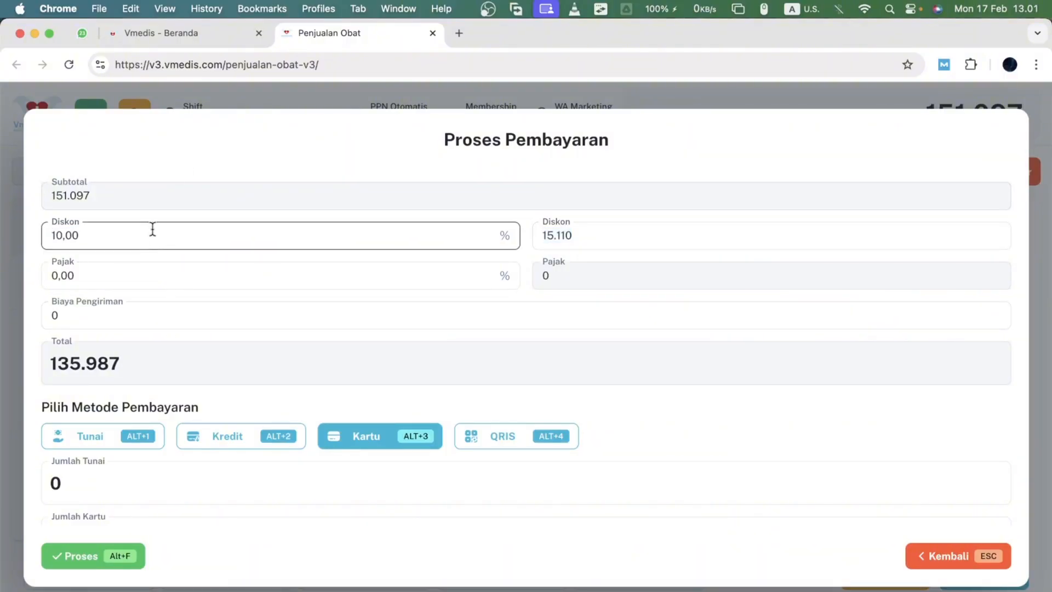
left_click(152, 229)
left_click(198, 144)
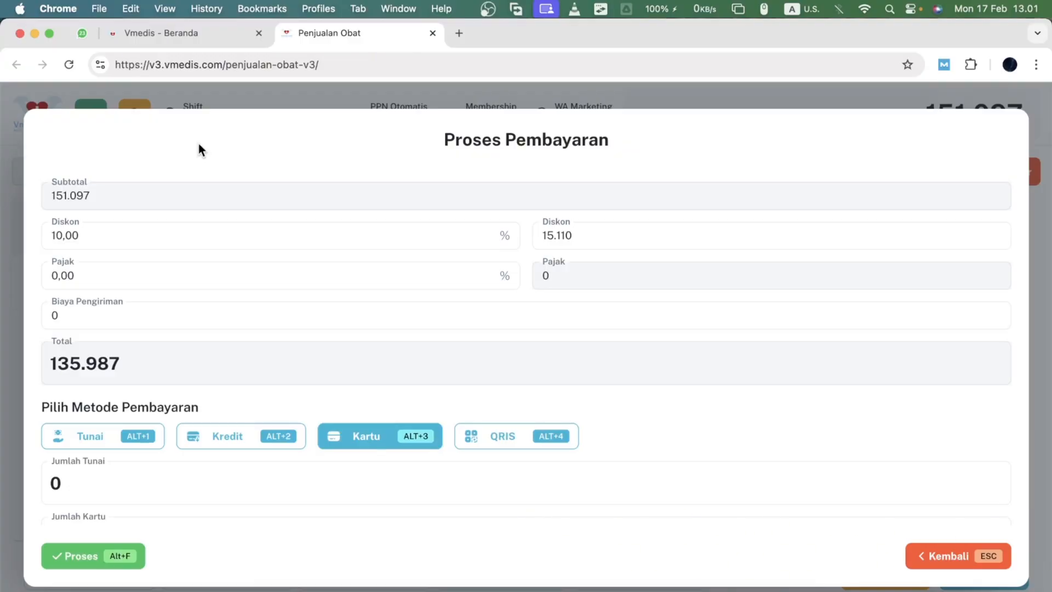
- Process the card payment, confirm it, and print the receipt
left_click(249, 324)
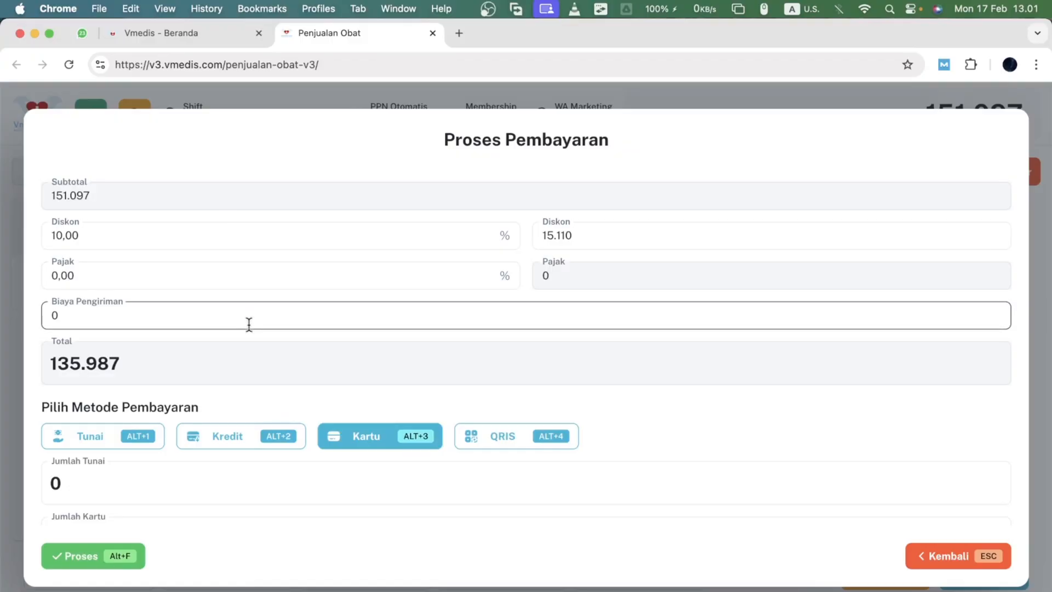
scroll(248, 324, "down", 5)
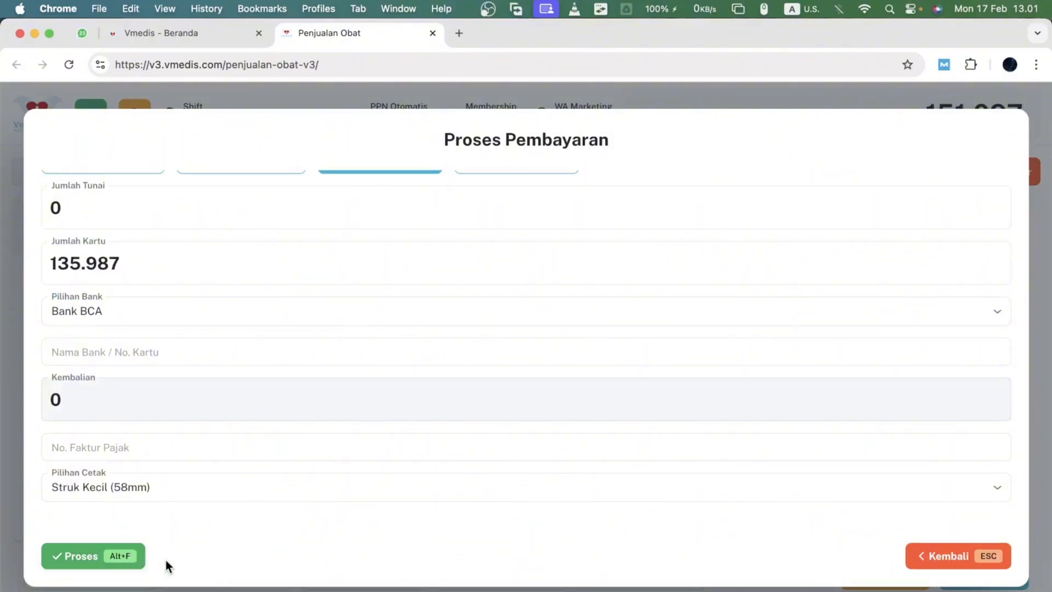
left_click(134, 563)
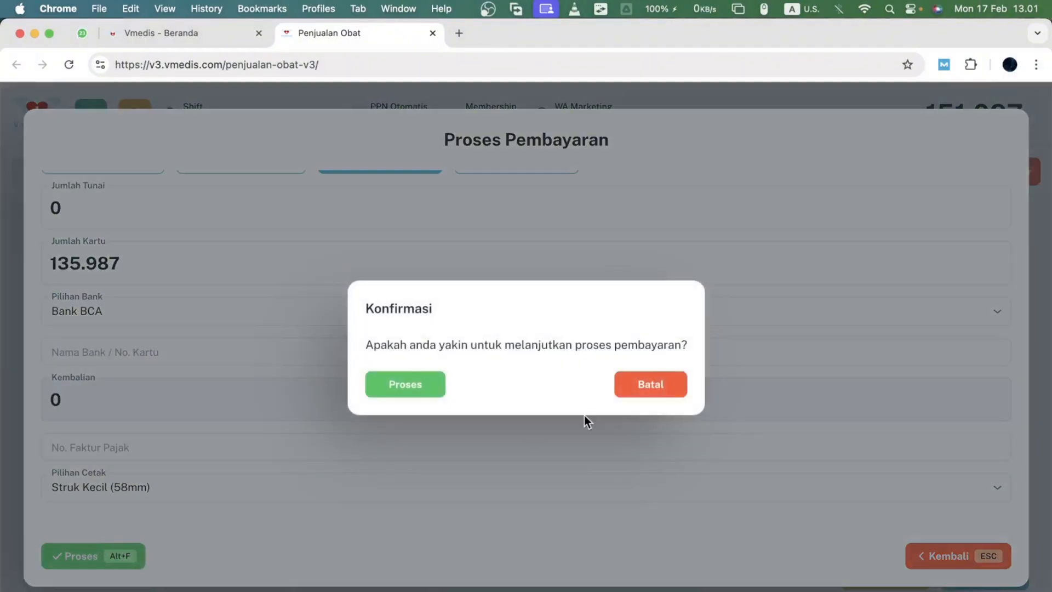
left_click(405, 384)
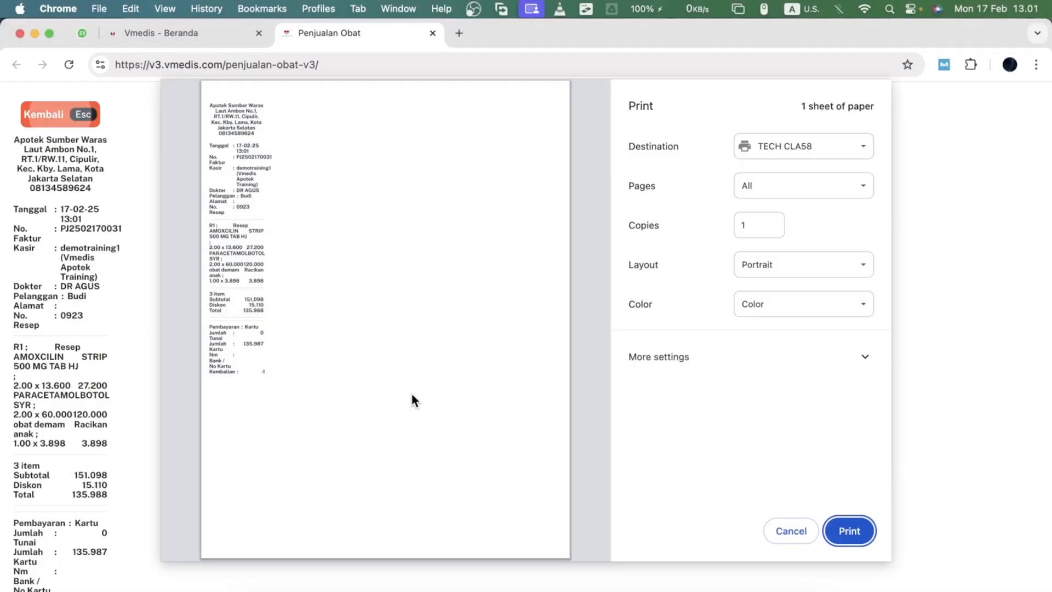
key("Return")
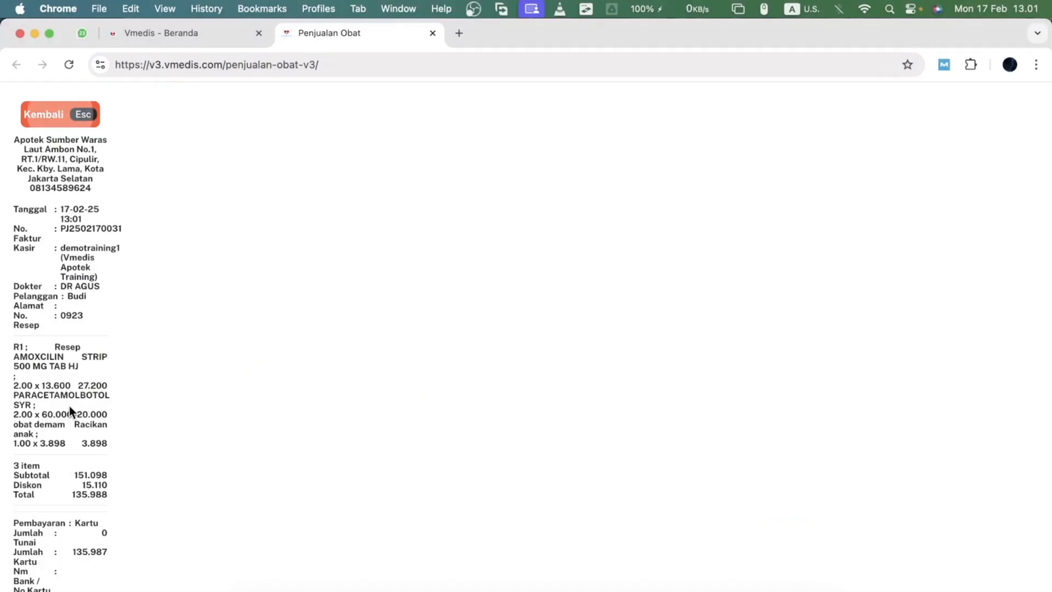
- Review the printed receipt details and return to the sales screen
scroll(69, 406, "up", 5)
scroll(70, 406, "left", 2)
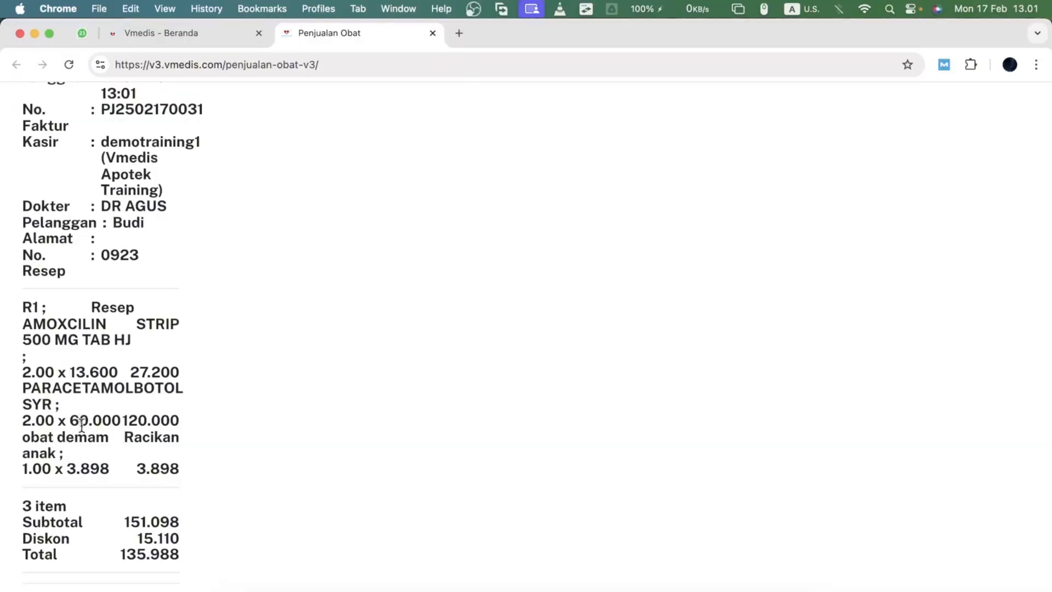
scroll(82, 430, "down", 5)
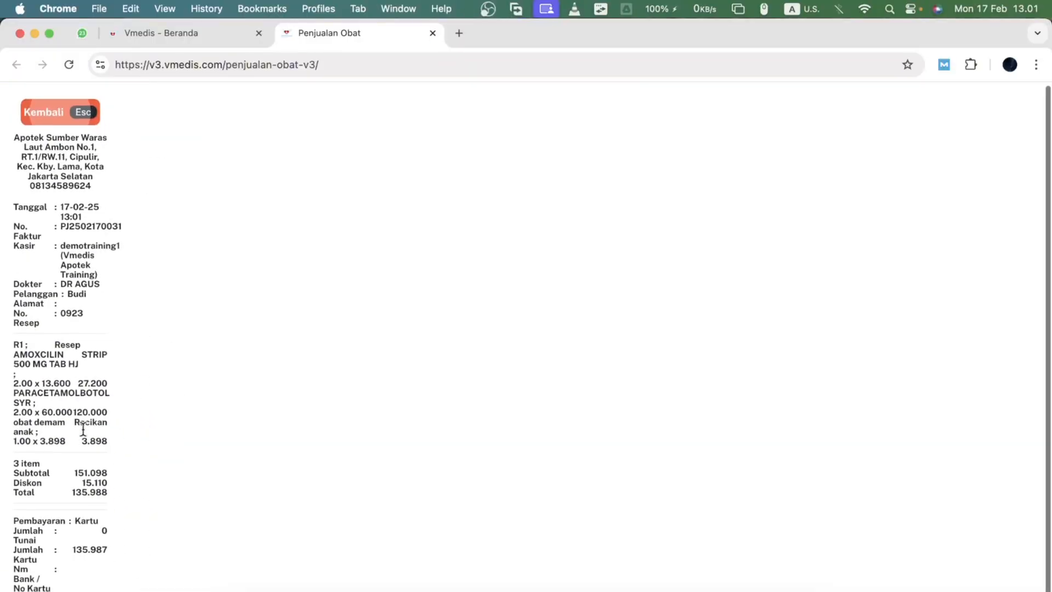
scroll(82, 429, "up", 3)
scroll(84, 431, "down", 5)
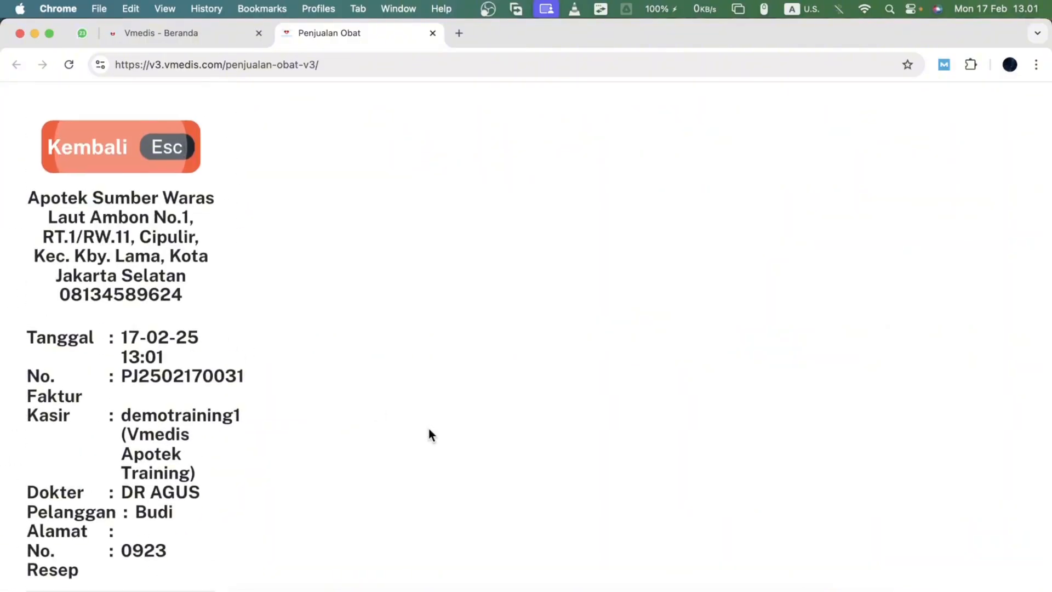
scroll(429, 442, "down", 3)
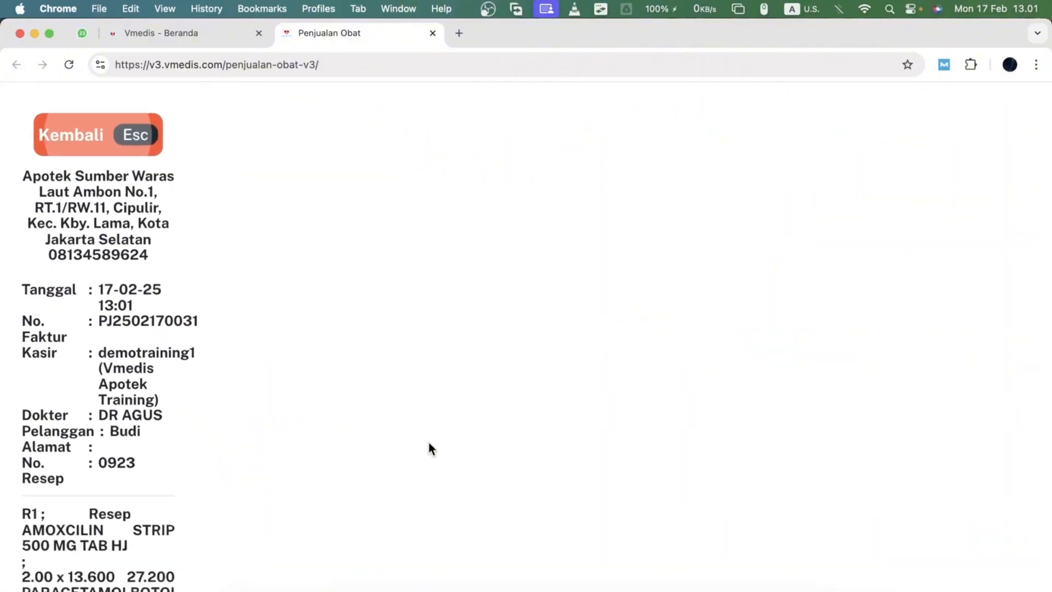
scroll(428, 442, "down", 2)
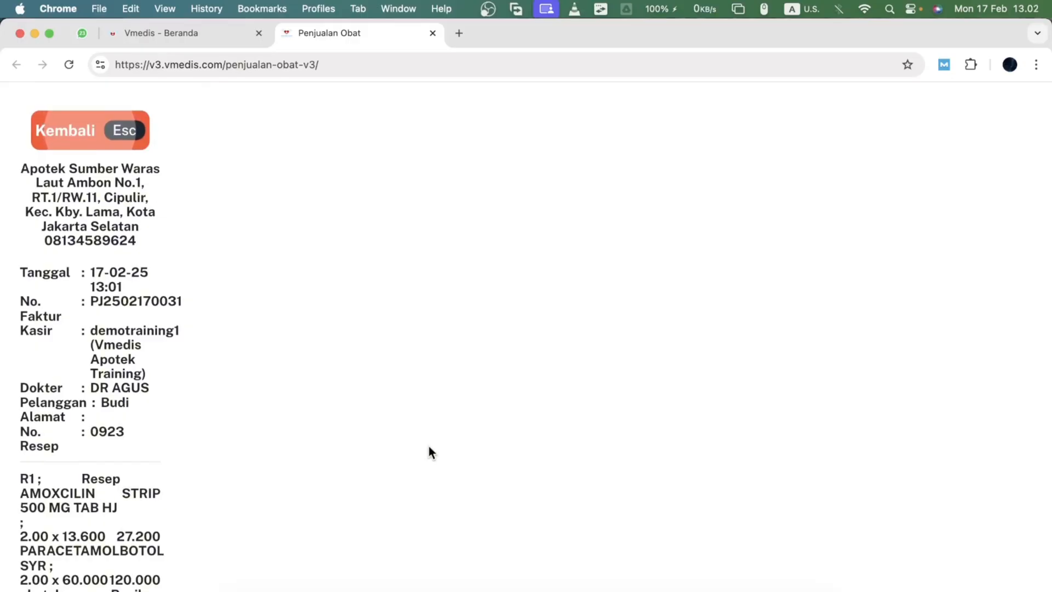
key("Escape")
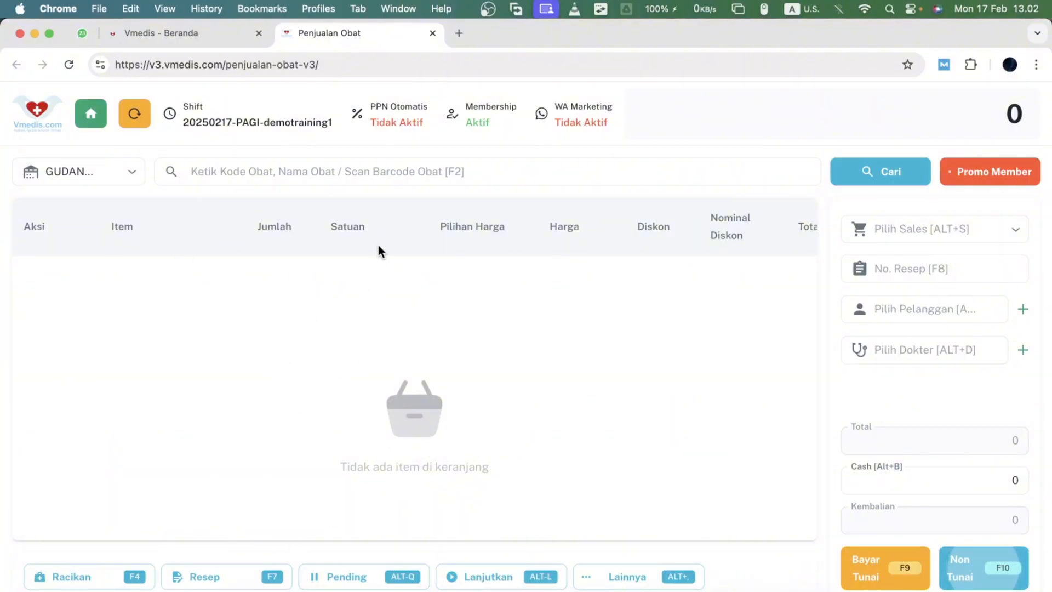
- Search for para and add PARAMEX NYERI OTOT to the cart
left_click(375, 180)
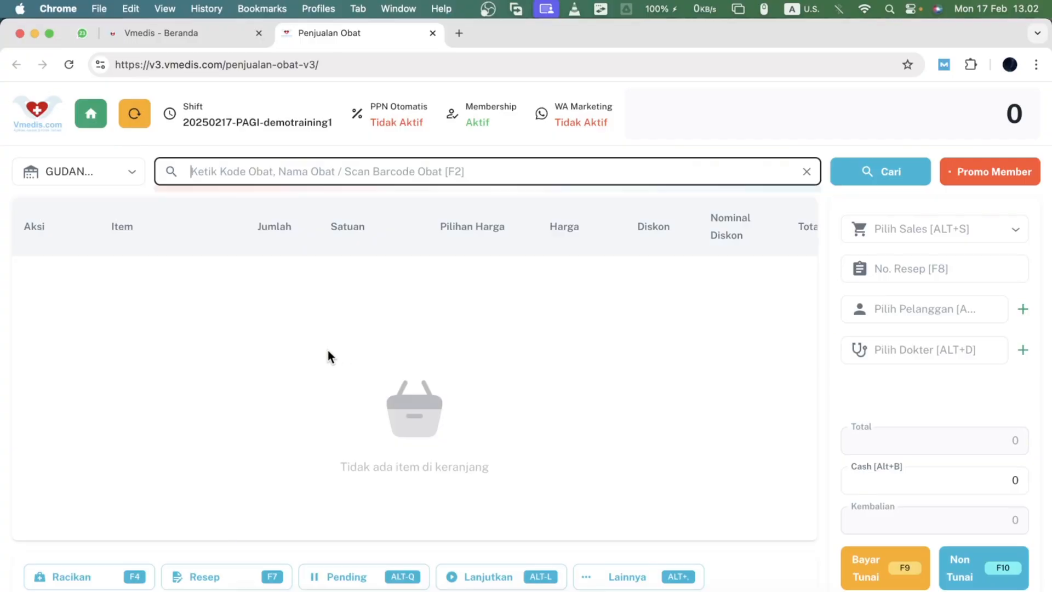
type("b")
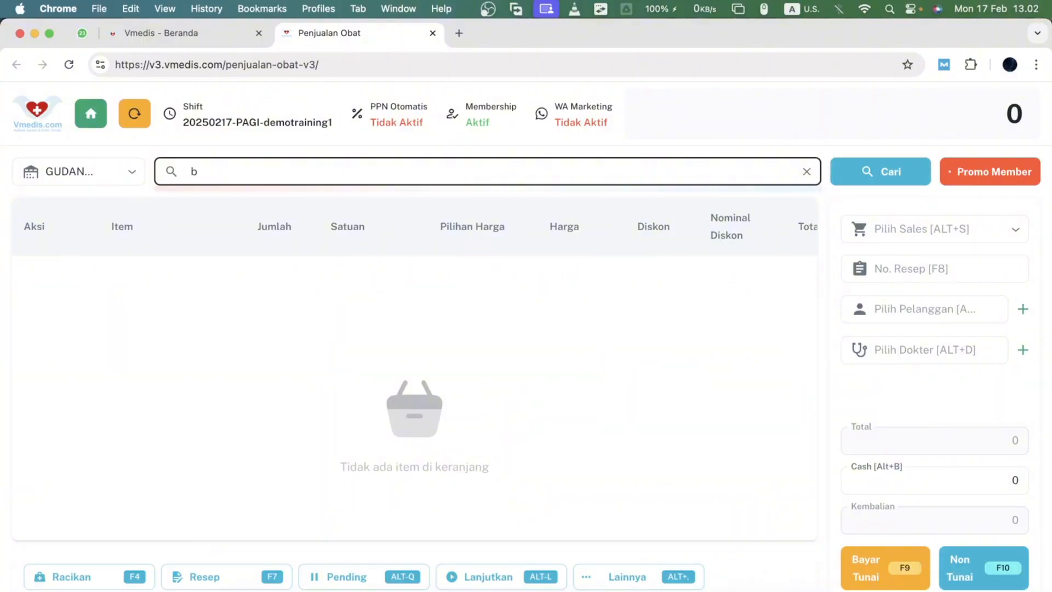
type("o")
key("BackSpace")
key("BackSpace")
type("para")
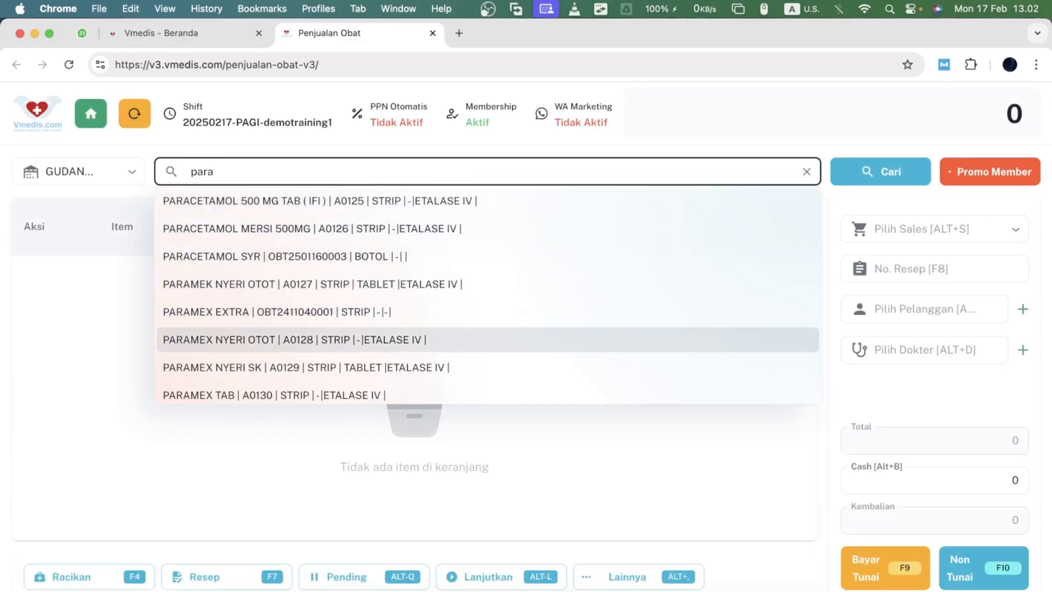
left_click(327, 331)
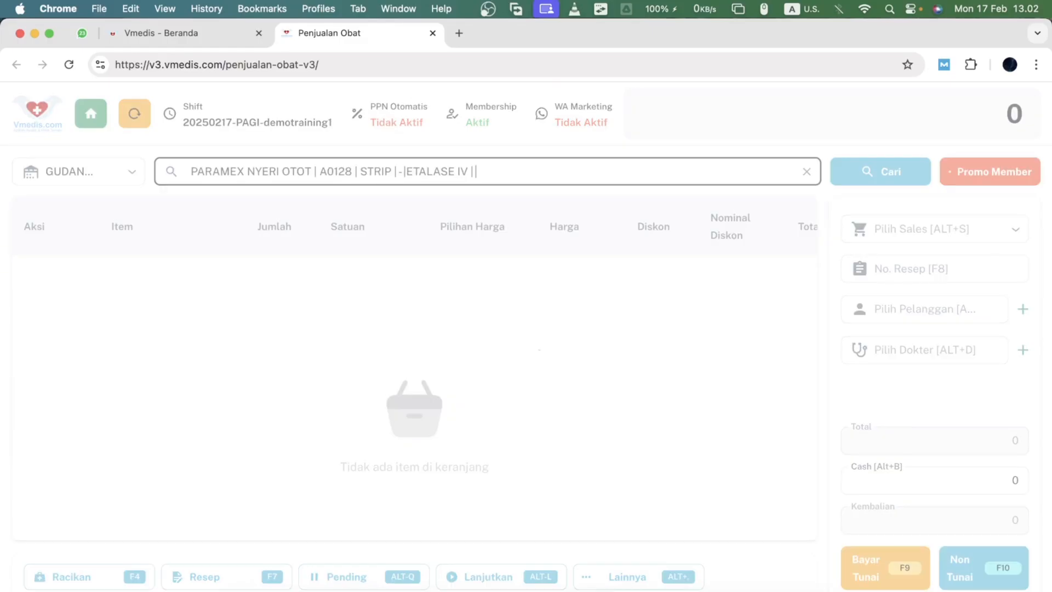
- Search the medicines for sale and browse the suggested ointments
left_click(266, 172)
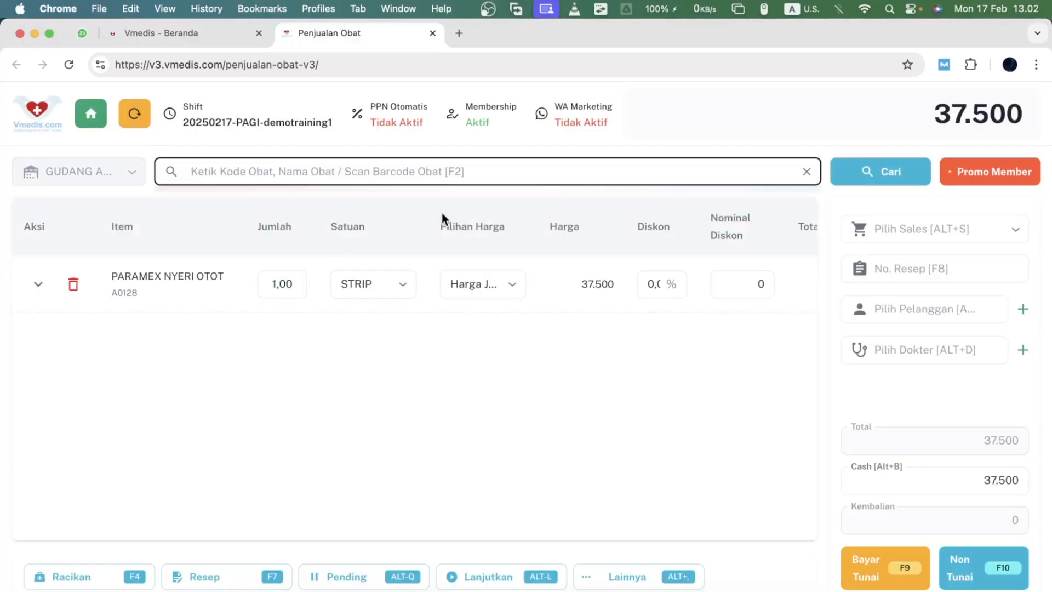
type("sale")
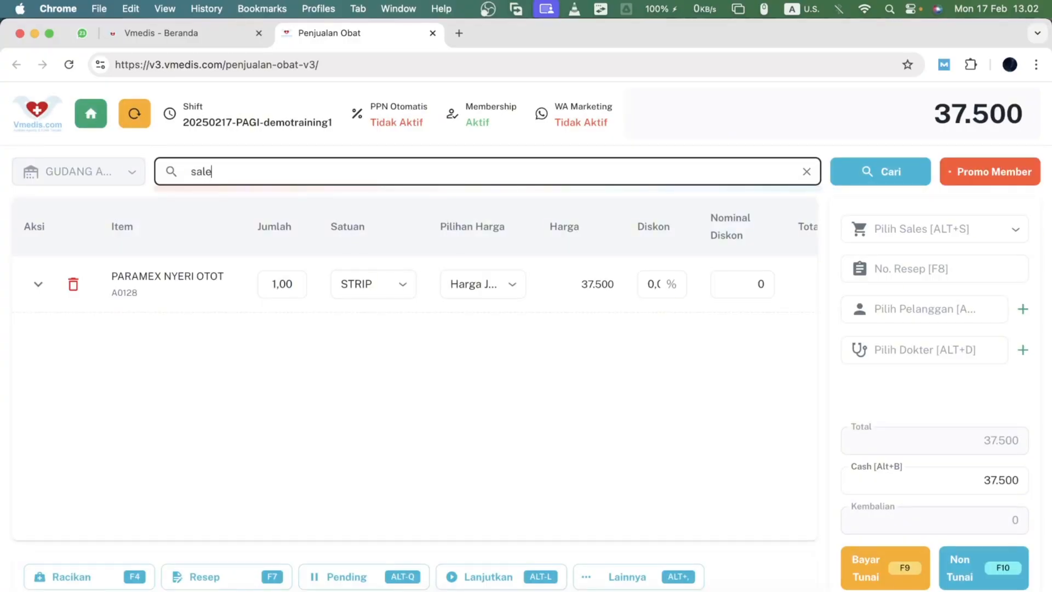
key("Down")
key("Down")
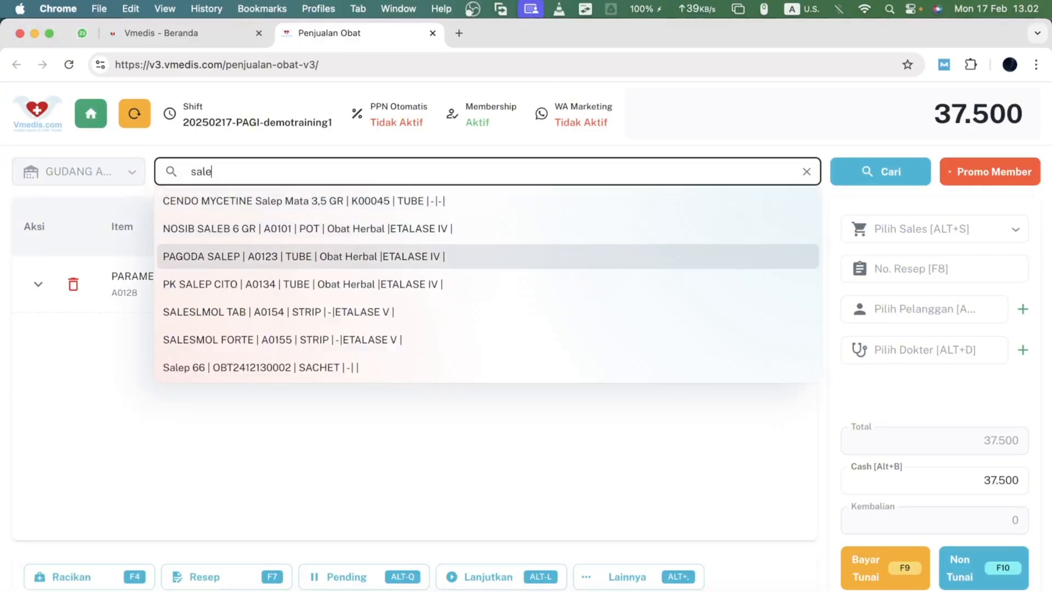
key("Up")
key("Up")
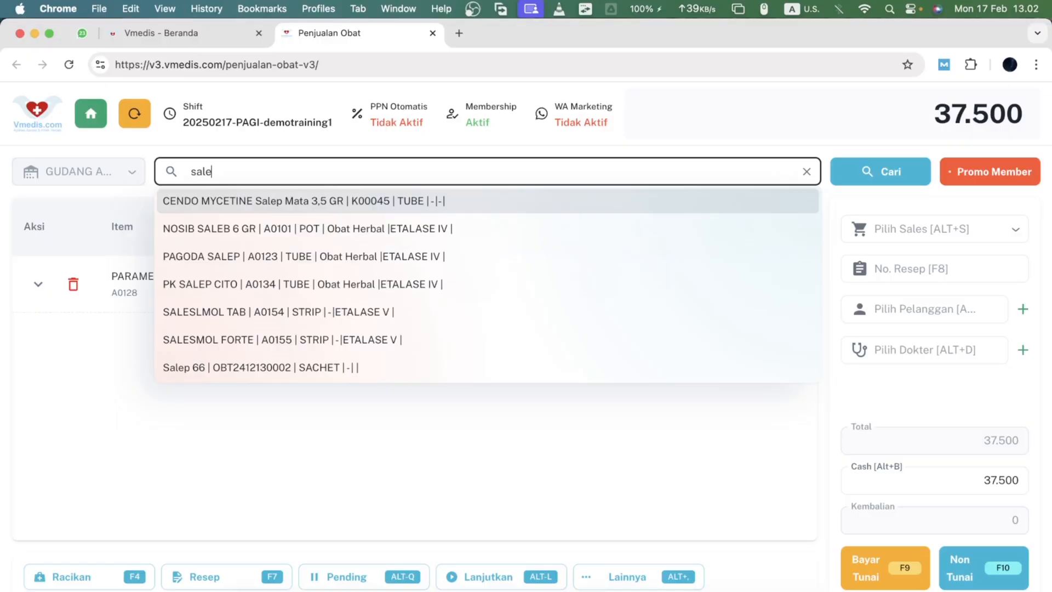
key("Return")
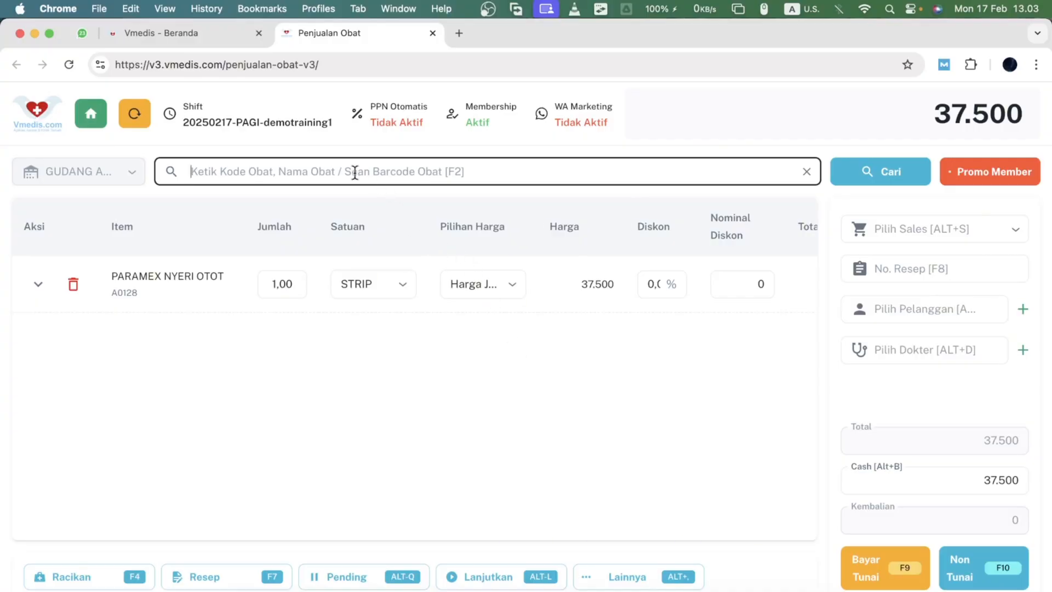
- Open the full medicine list and add ACARBOSE 100 MG 10 TAB GENERIK to the cart
key("Return")
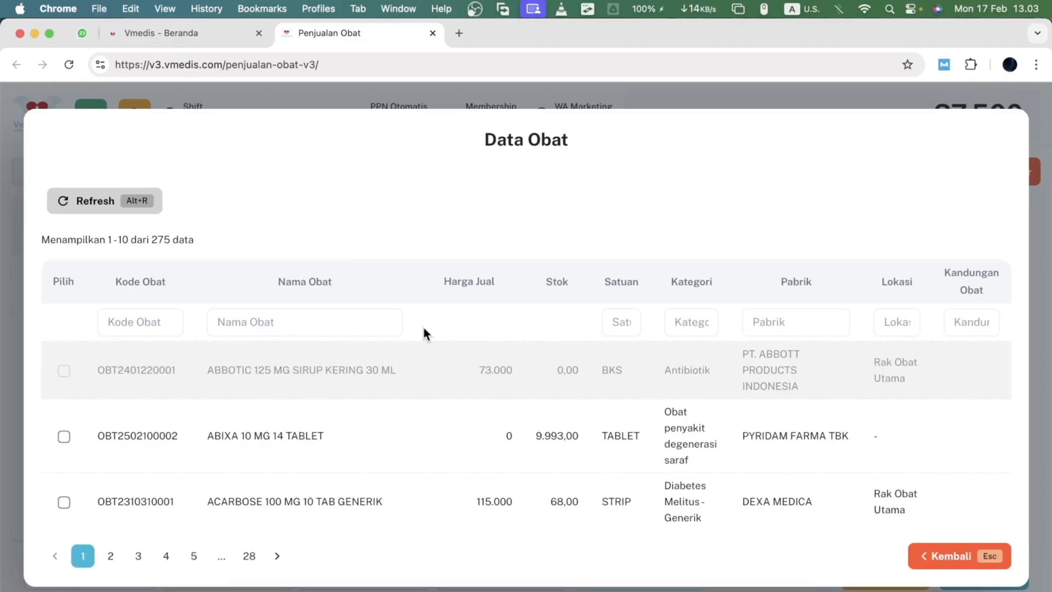
scroll(423, 331, "down", 5)
scroll(425, 334, "up", 5)
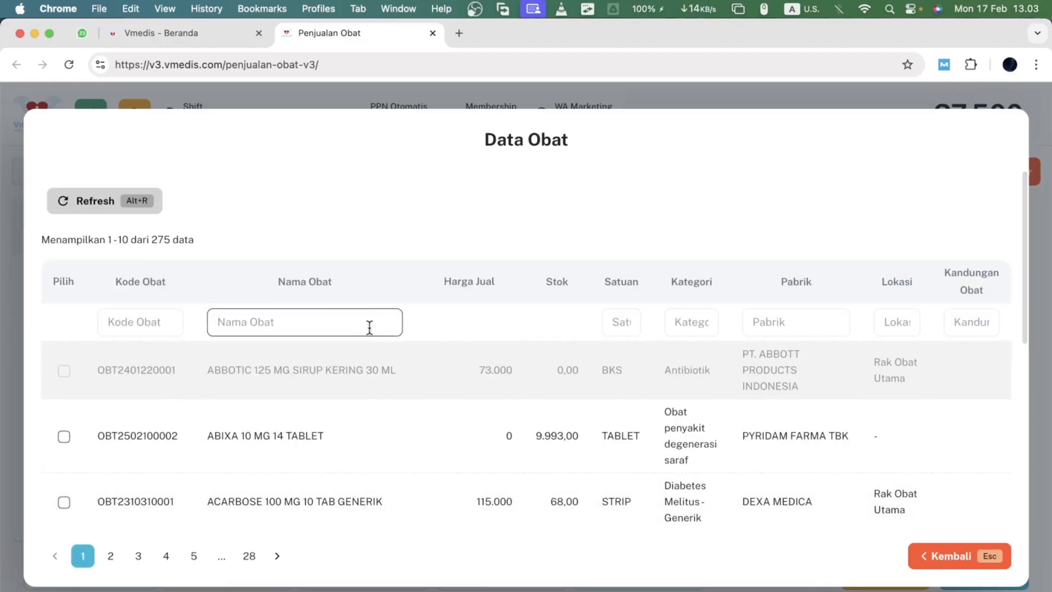
left_click(185, 321)
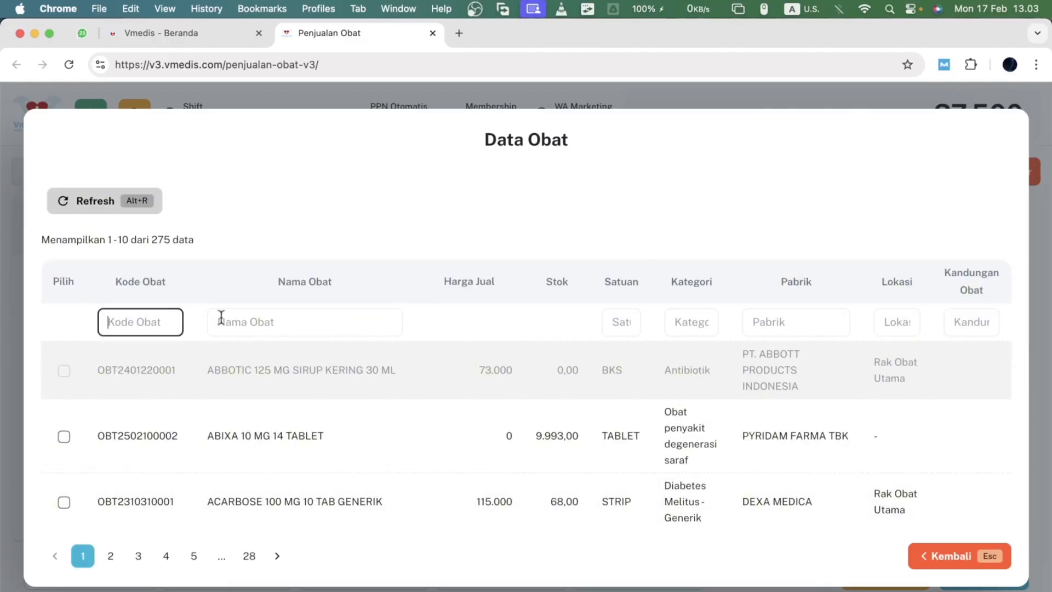
left_click(257, 322)
scroll(528, 364, "down", 2)
scroll(528, 364, "down", 2)
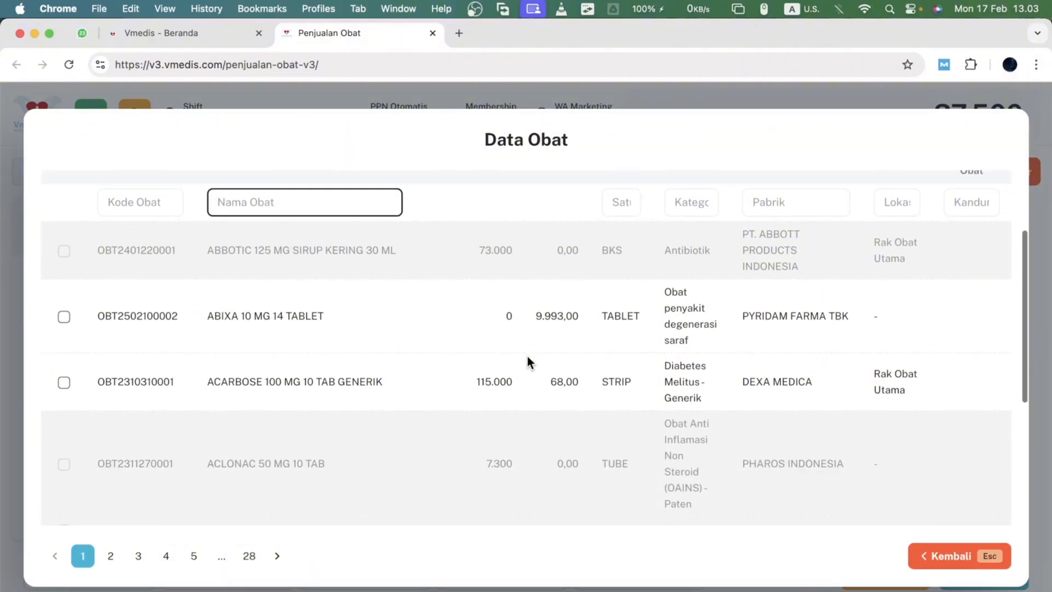
left_click(503, 290)
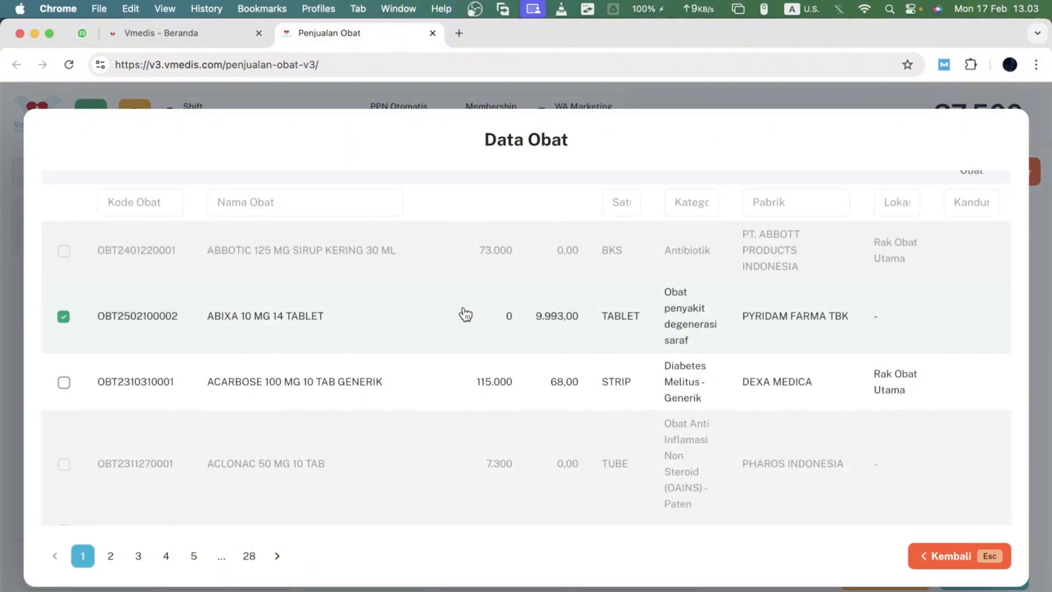
scroll(471, 323, "up", 2)
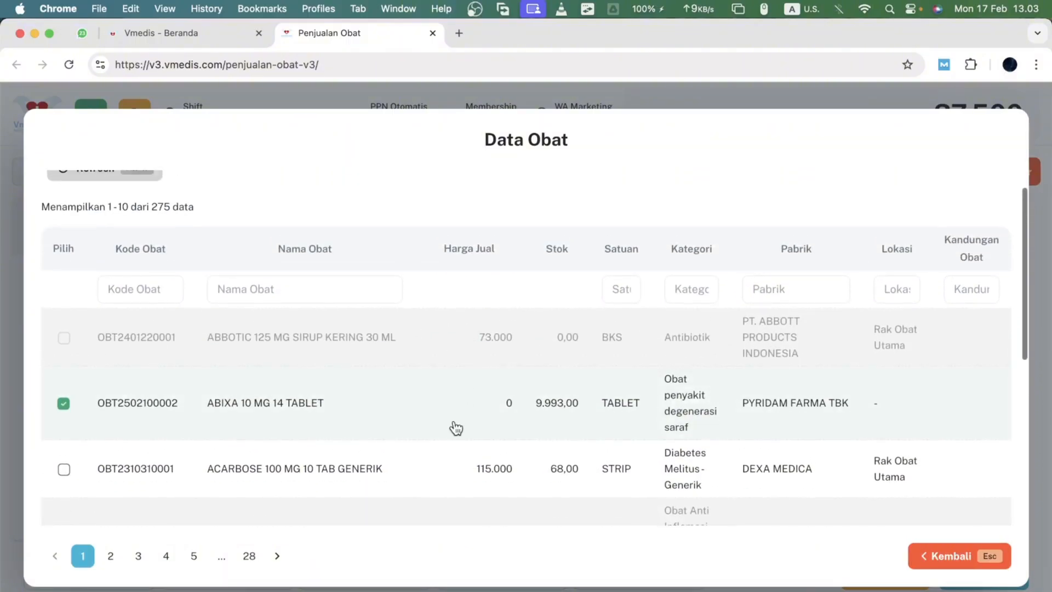
left_click(453, 460)
scroll(453, 460, "down", 4)
scroll(455, 460, "down", 2)
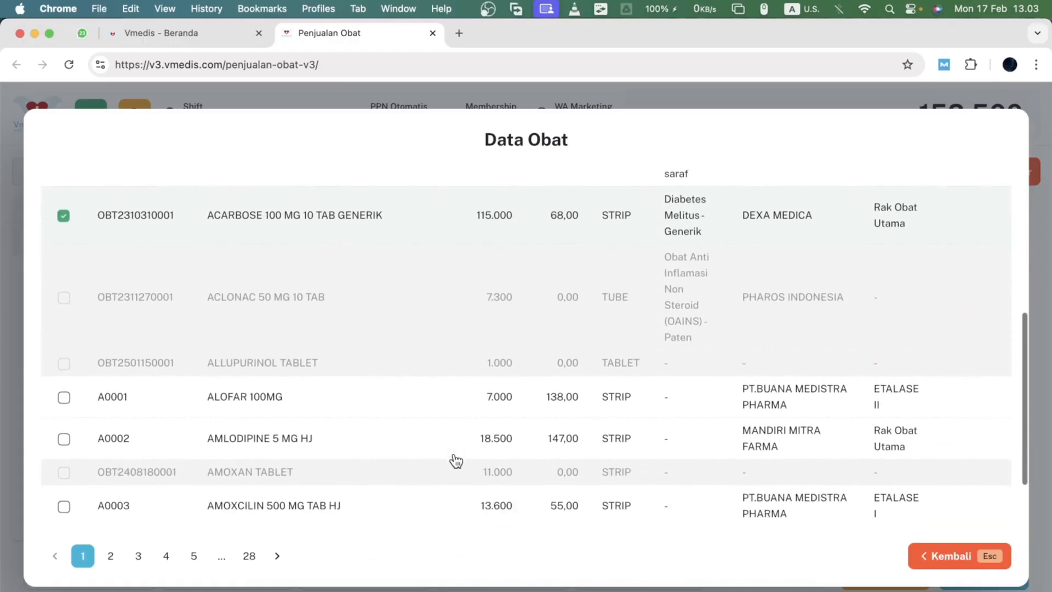
left_click(940, 559)
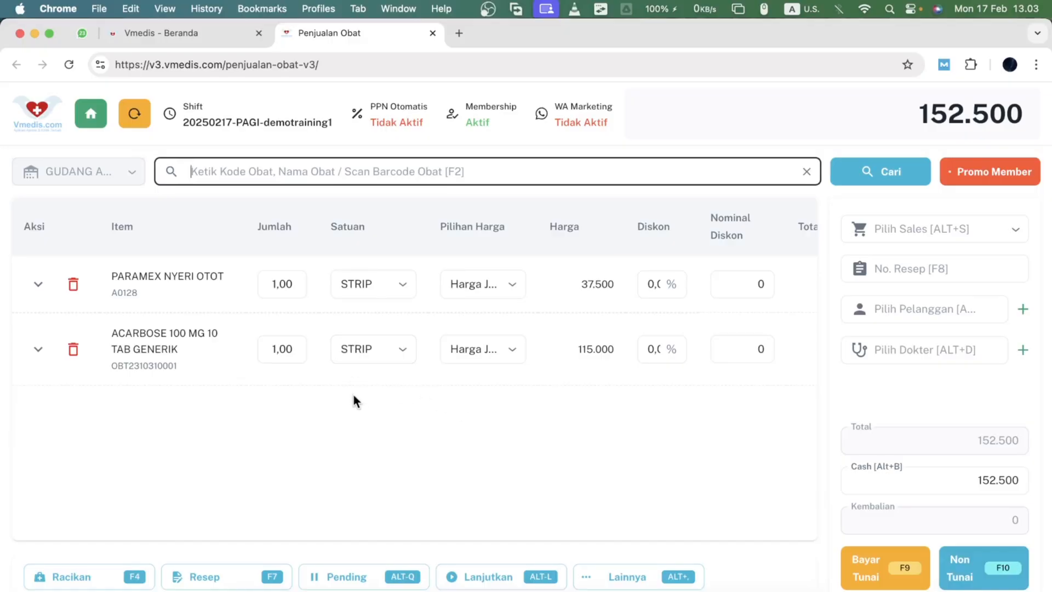
- Set the quantity of PARAMEX NYERI OTOT to 4 and ACARBOSE to 5
left_click(301, 283)
type("4")
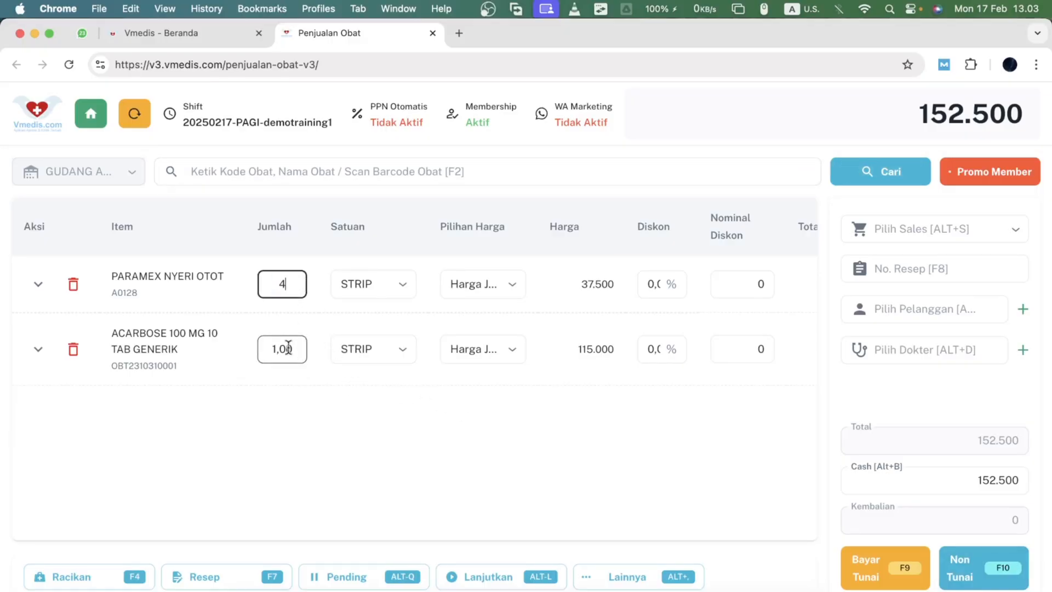
left_click(286, 347)
type("5")
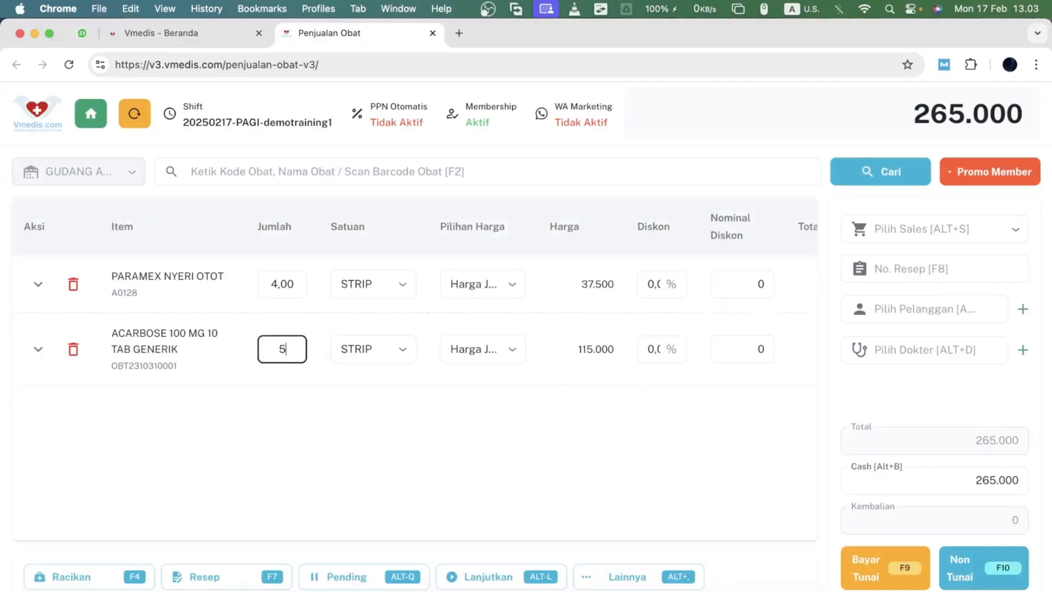
key("Tab")
key("Tab")
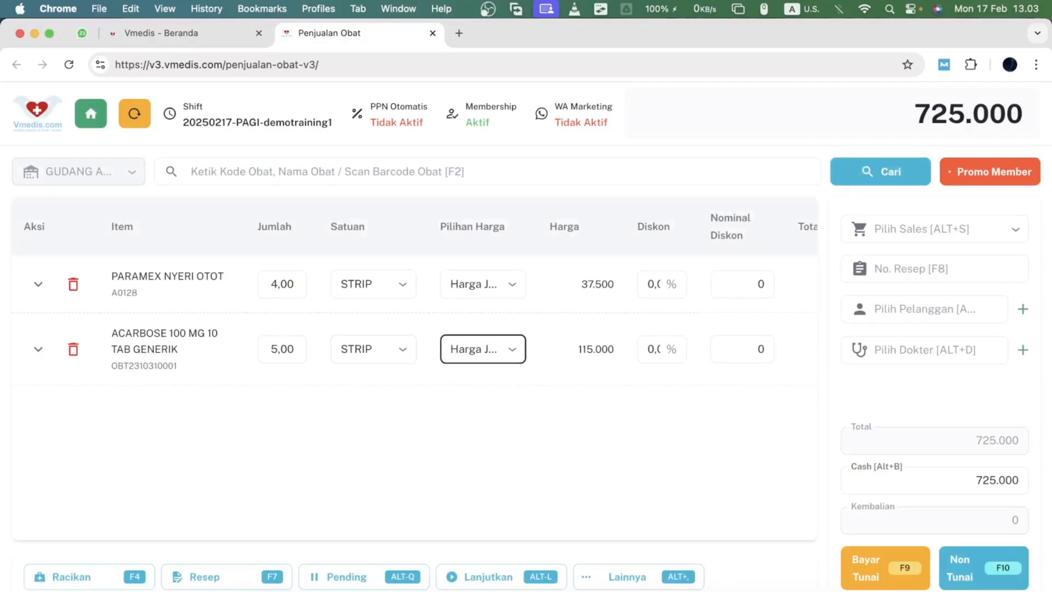
- Search for the customer by name and select the matching customer for this sale
left_click(906, 310)
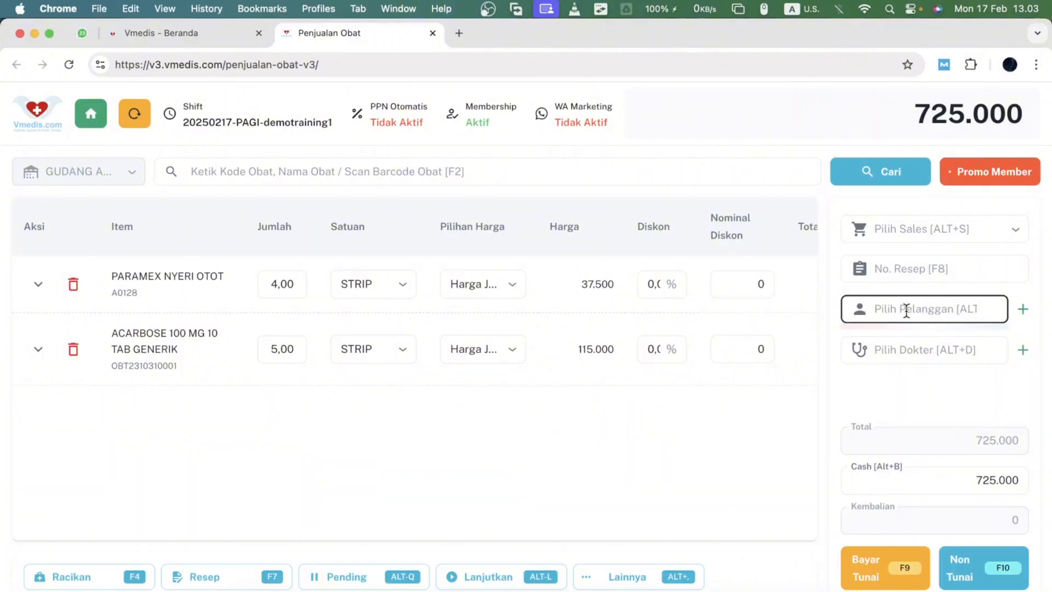
type("B")
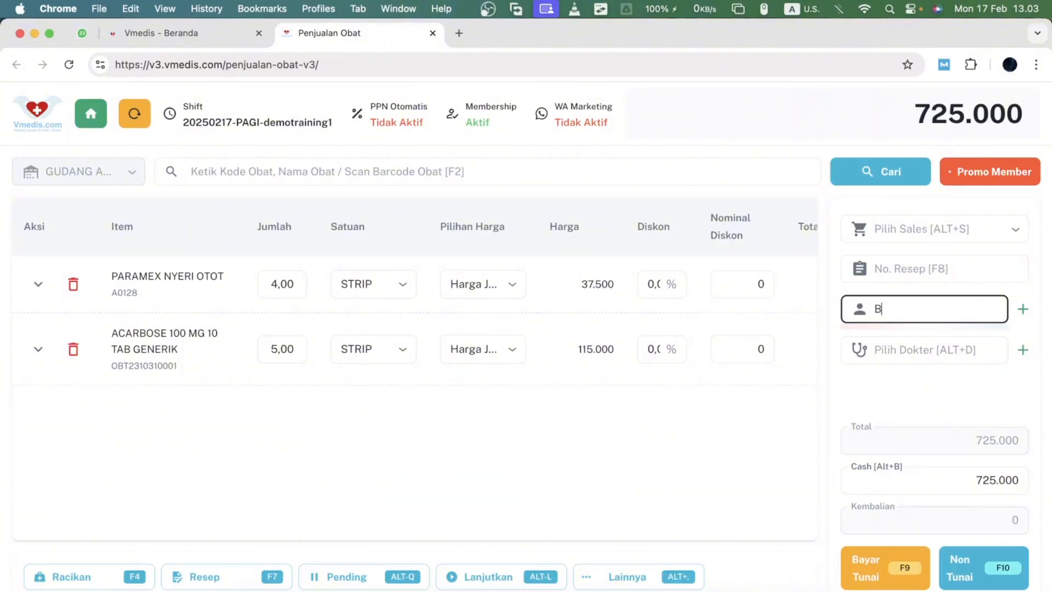
type("ud")
key("Down")
key("Down")
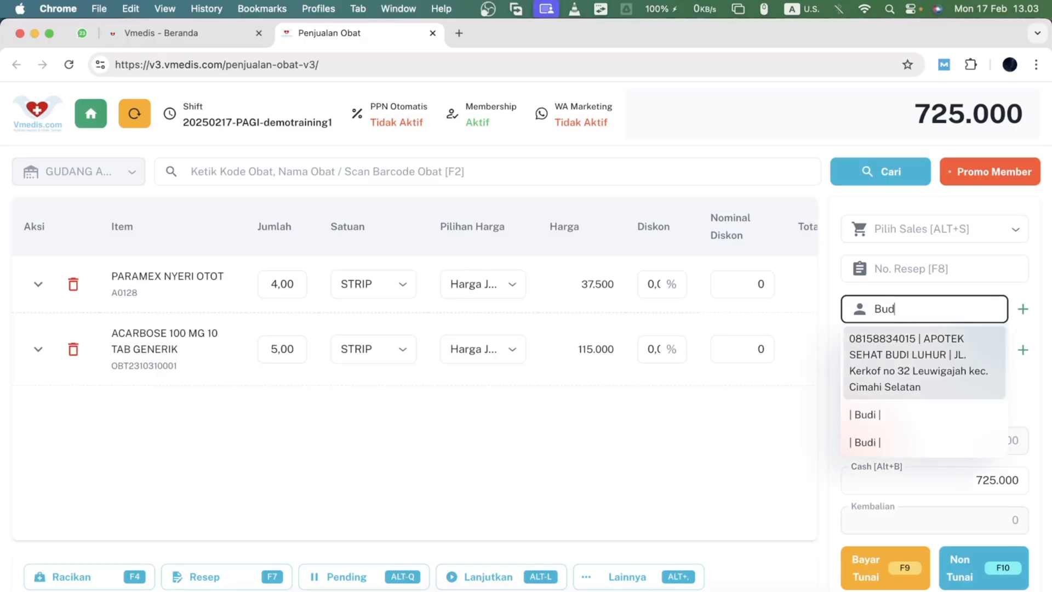
key("Return")
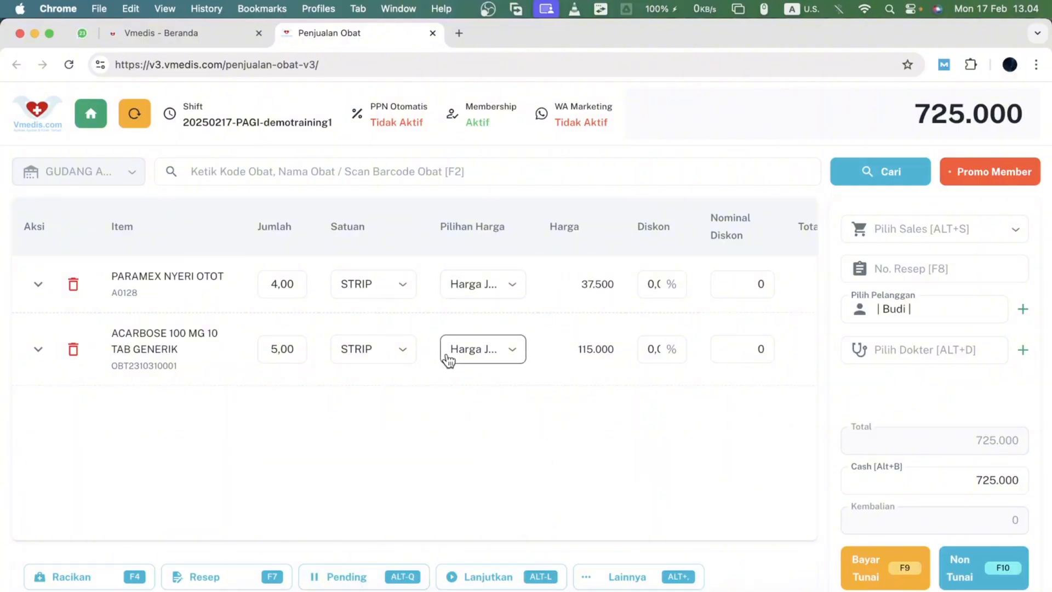
- Put the current sale on hold as pending and confirm
left_click(318, 575)
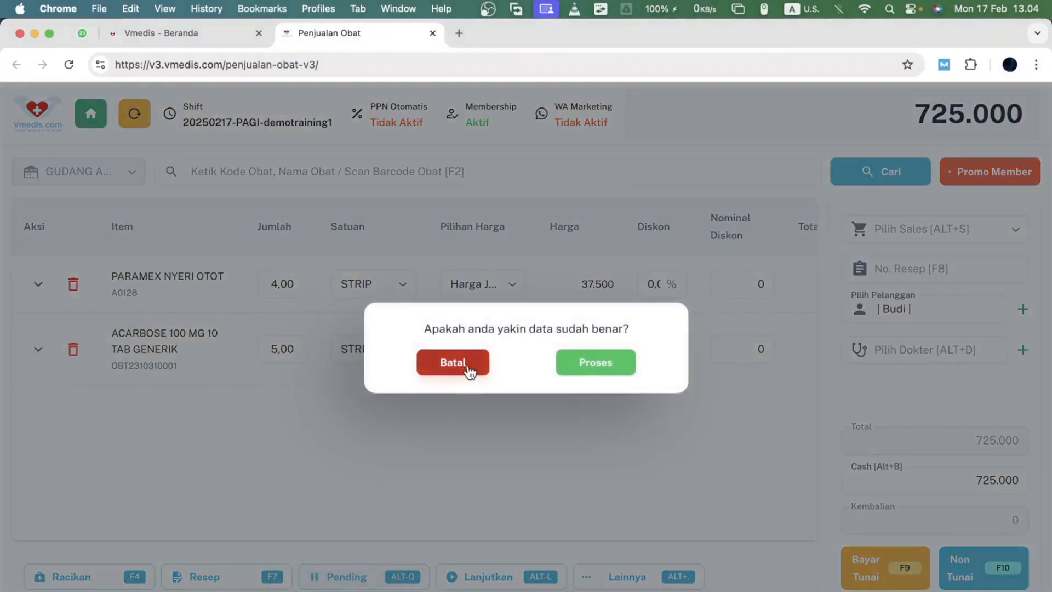
left_click(616, 367)
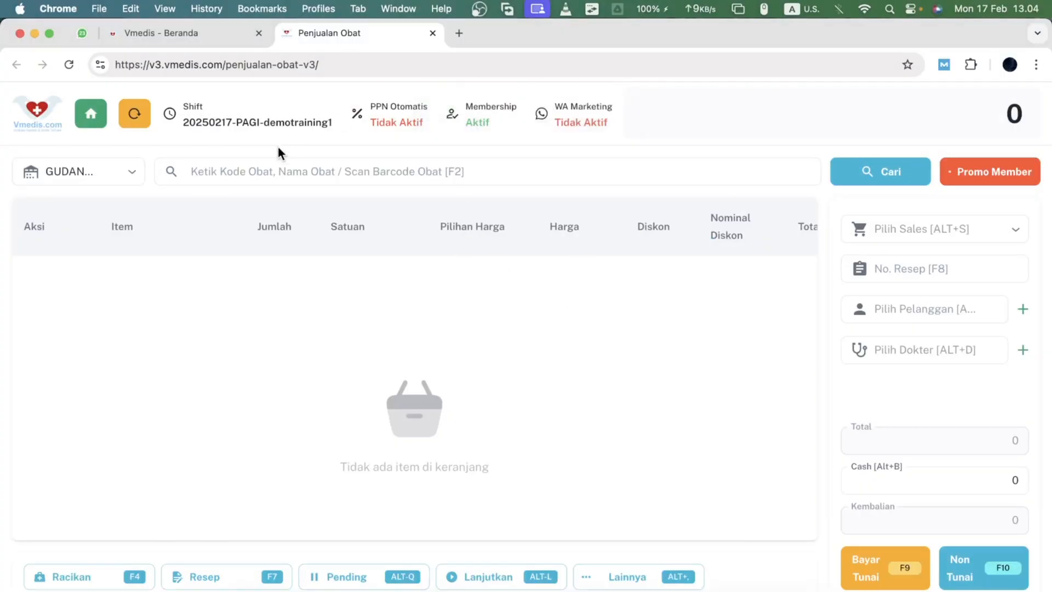
- Open the pending sales list and examine the period filter options
left_click(274, 164)
left_click(377, 317)
left_click(475, 582)
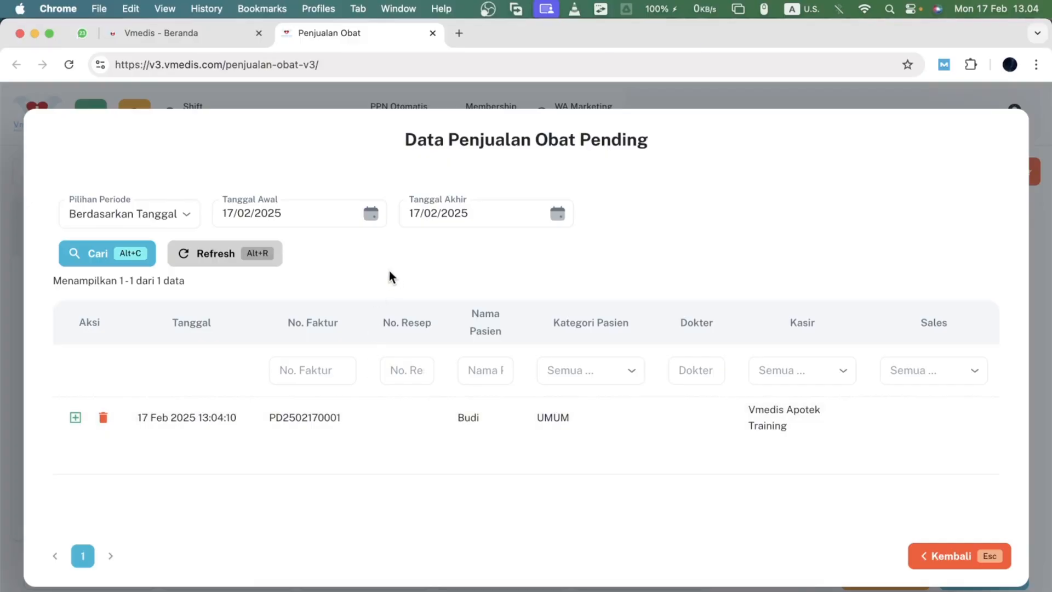
left_click(179, 218)
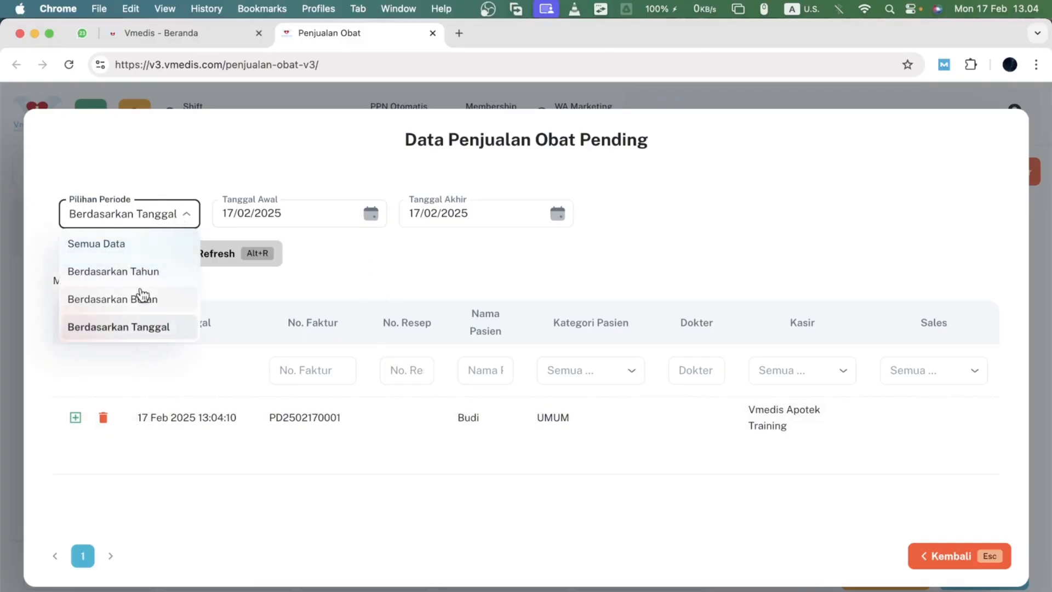
left_click(191, 204)
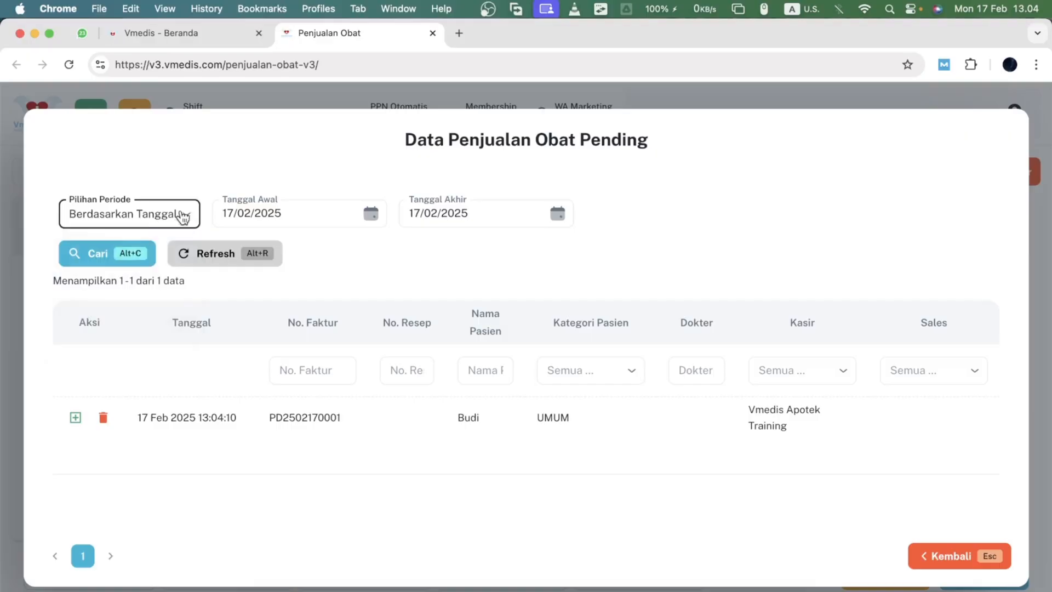
left_click(167, 215)
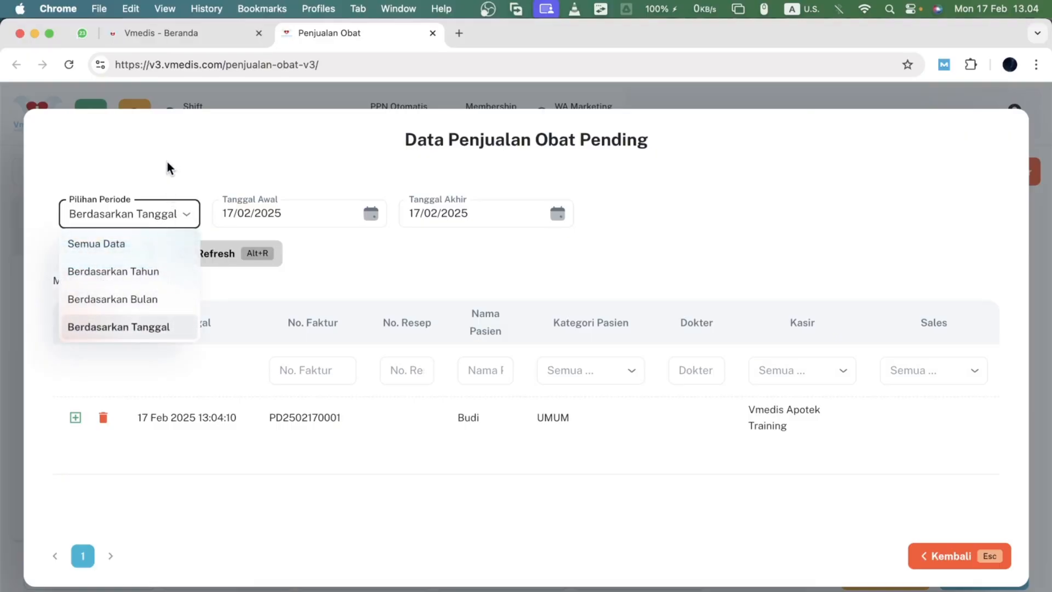
left_click(168, 166)
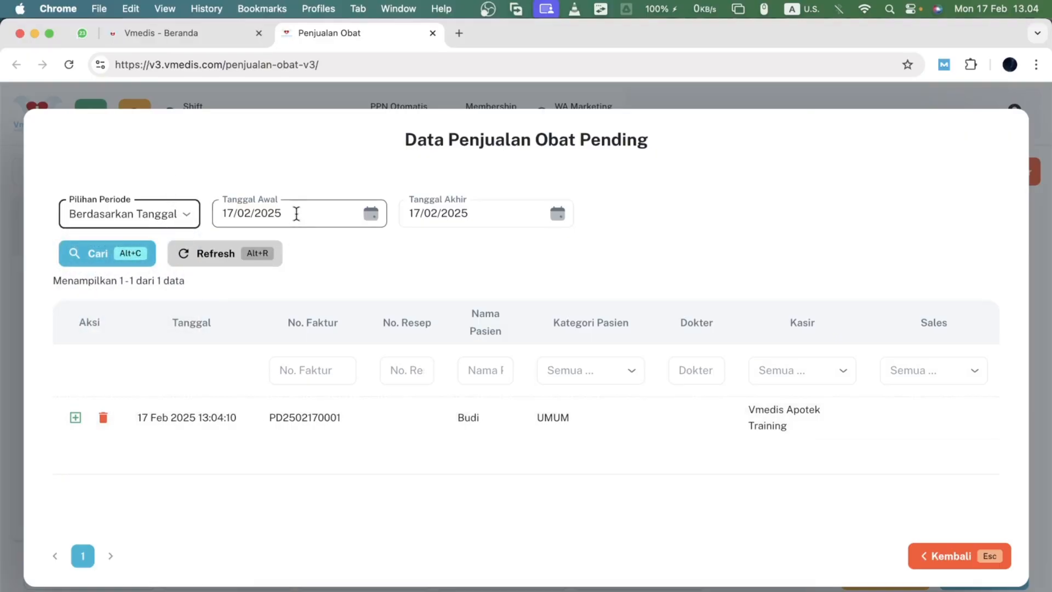
left_click(159, 215)
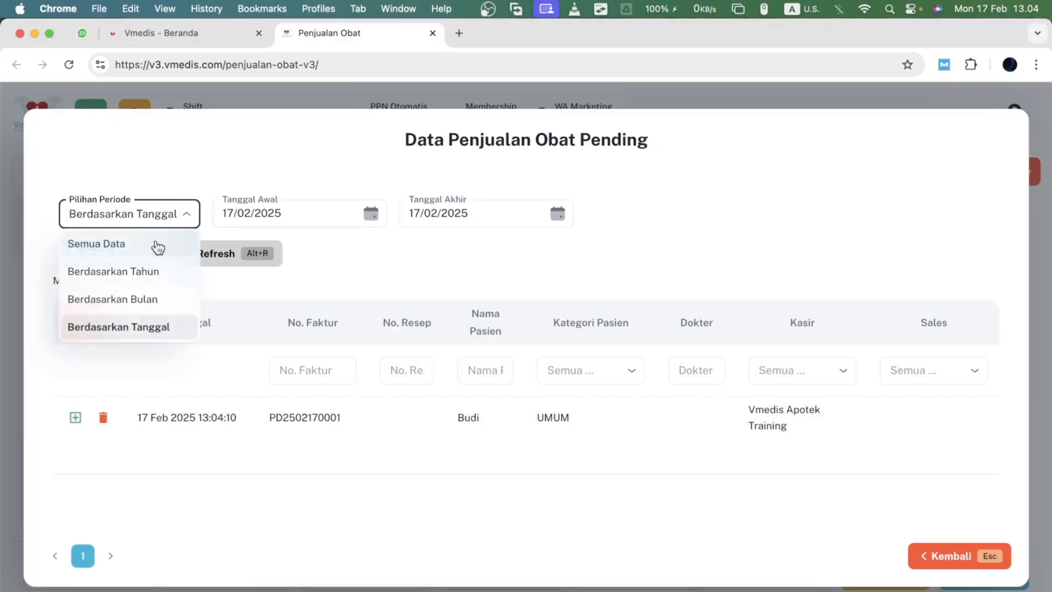
left_click(139, 298)
left_click(174, 213)
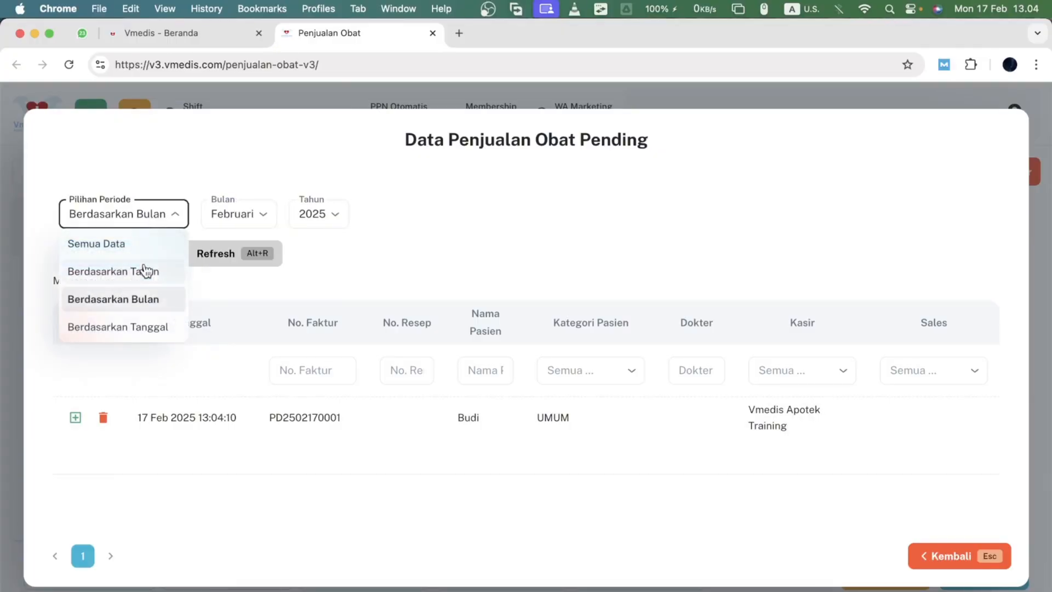
left_click(130, 327)
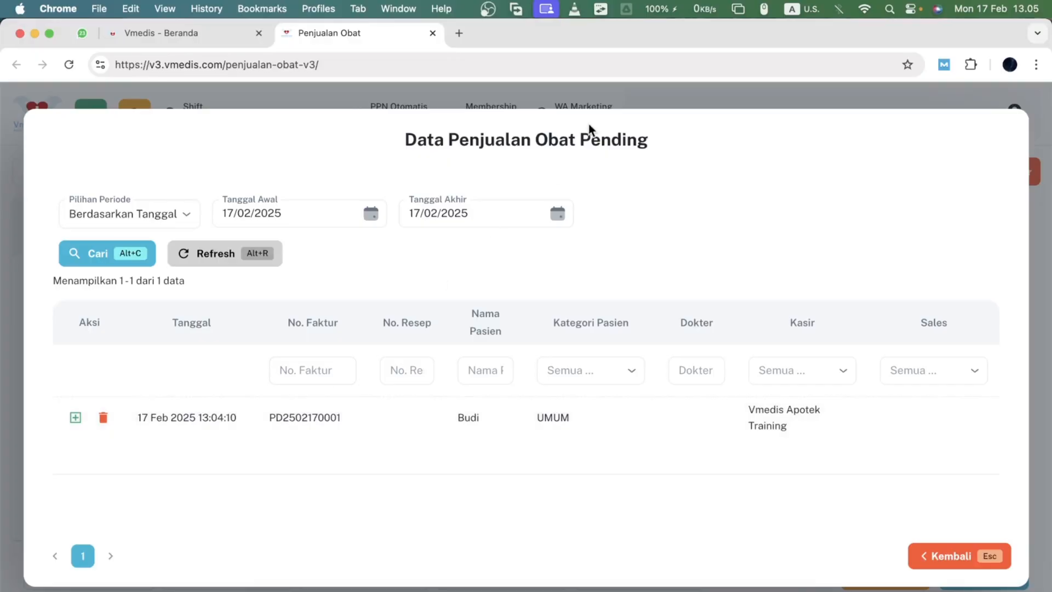
- Resume the pending sale from the list and confirm continuing it
left_click(382, 433)
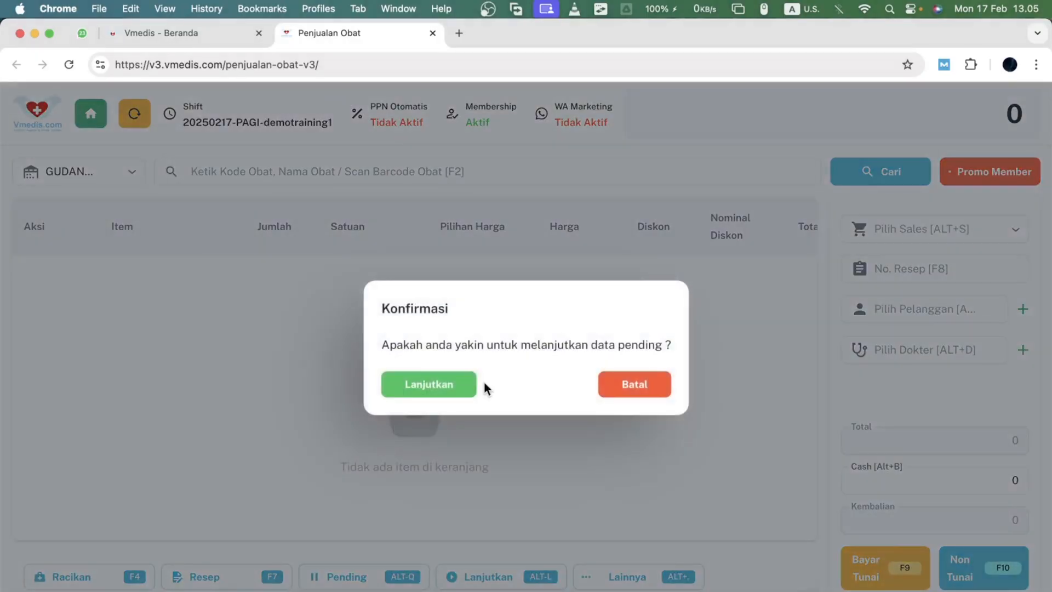
left_click(448, 388)
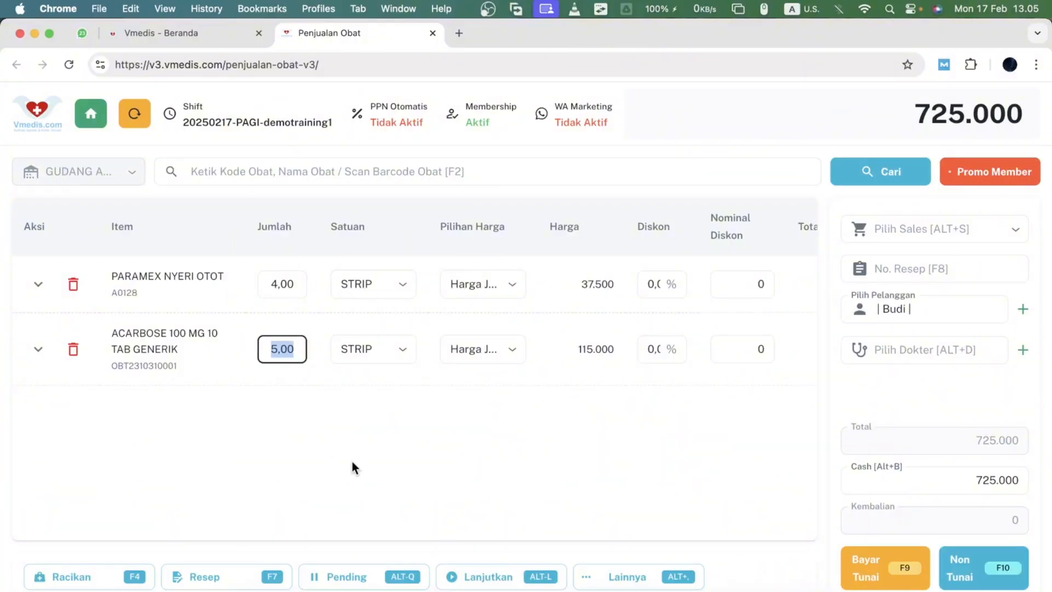
- Enter 750000 as the cash amount and complete the cash payment
left_click(352, 461)
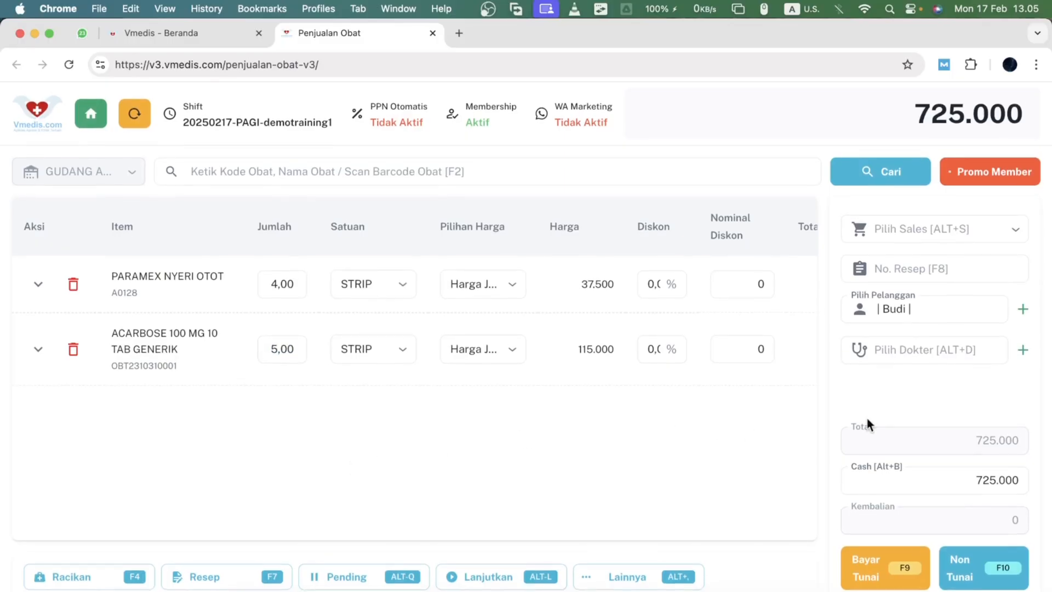
left_click(937, 477)
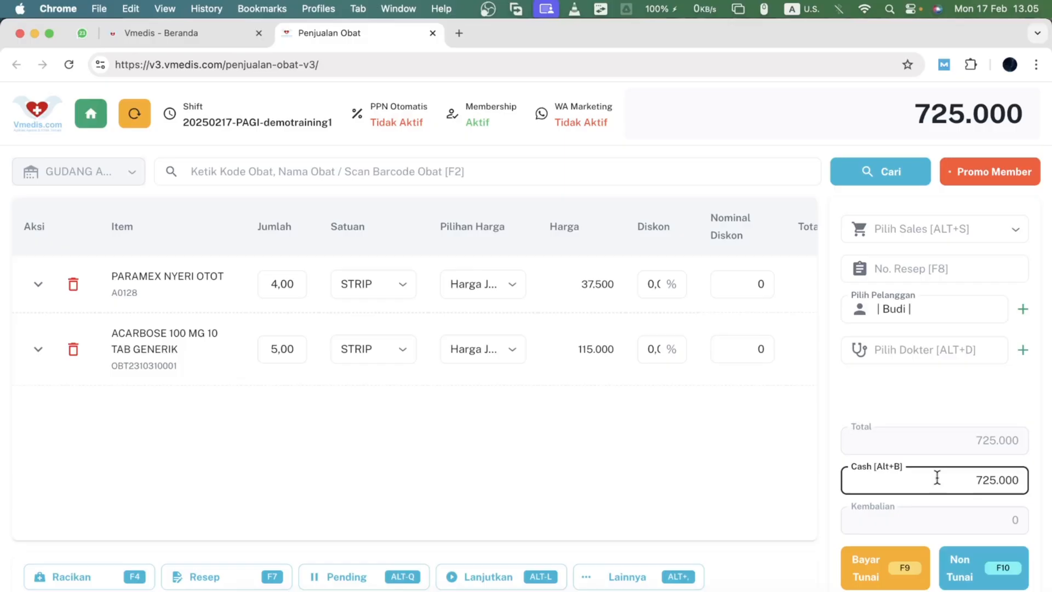
key("BackSpace")
type("750000")
left_click(906, 556)
left_click(427, 379)
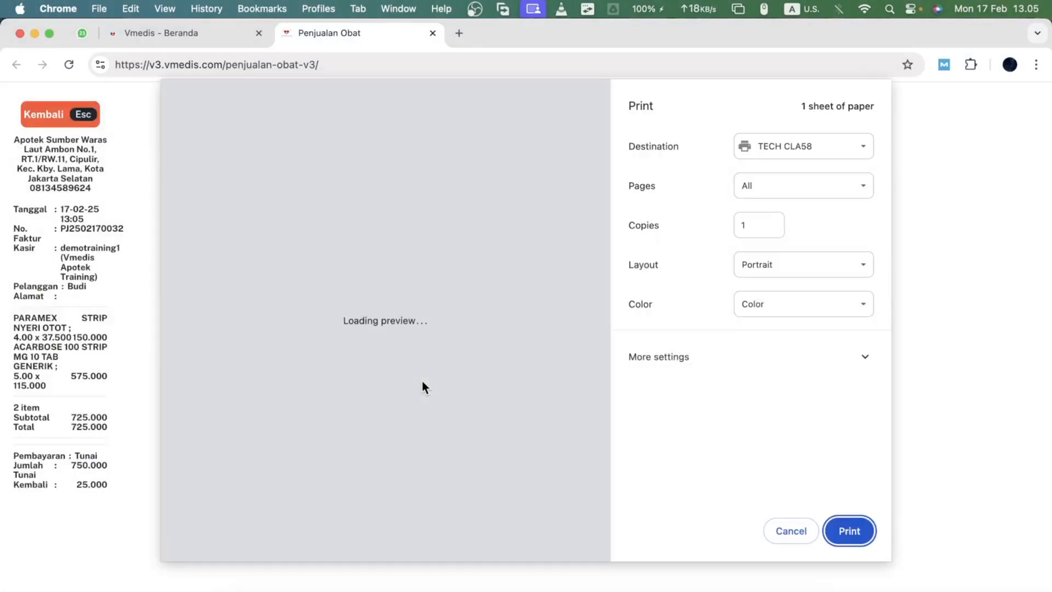
- Close the print dialog and review the receipt details
key("Escape")
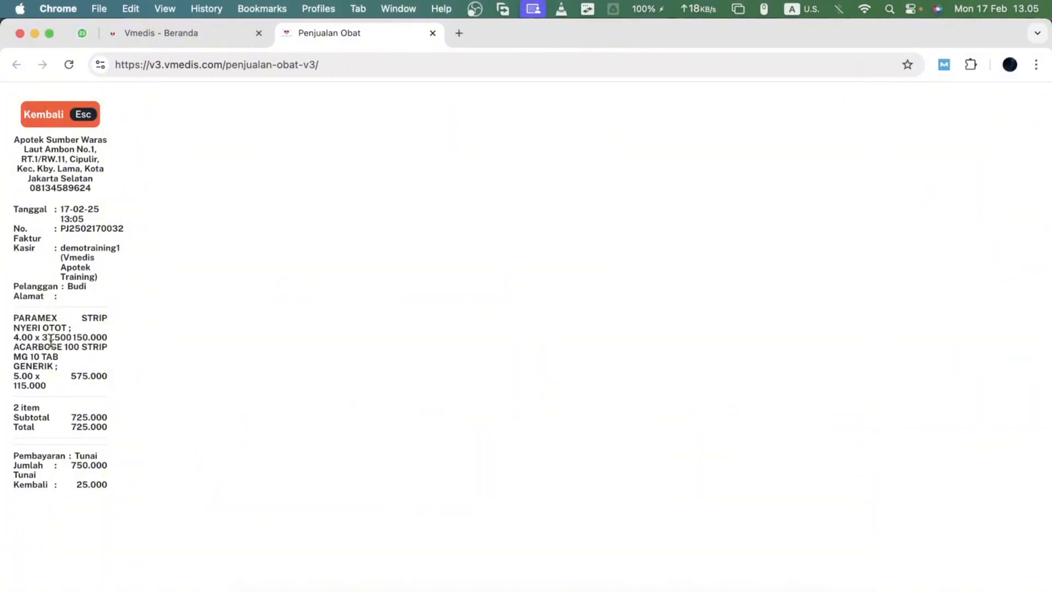
scroll(51, 340, "up", 5)
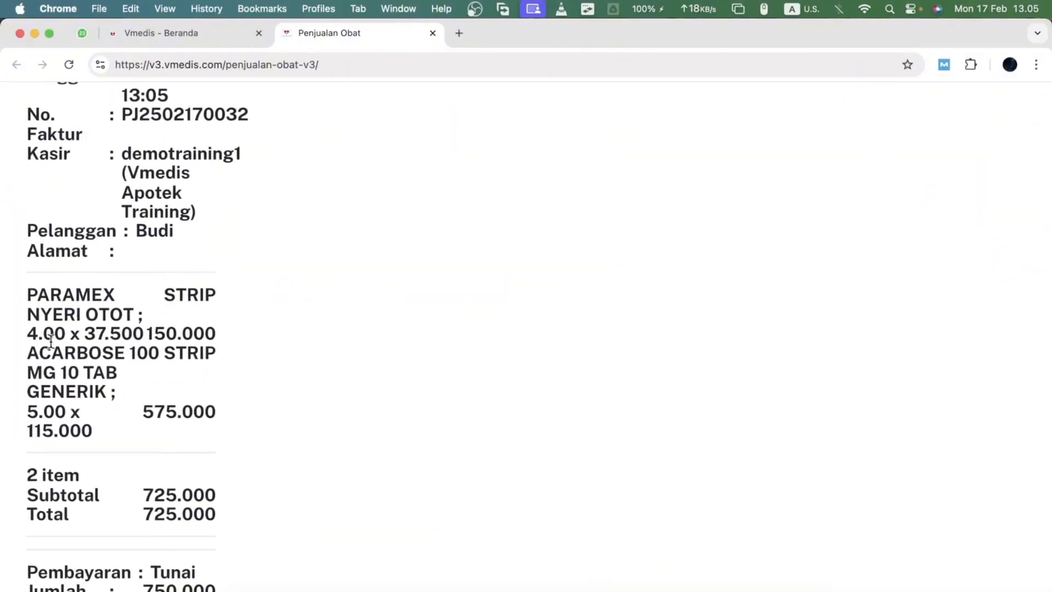
scroll(51, 340, "up", 1)
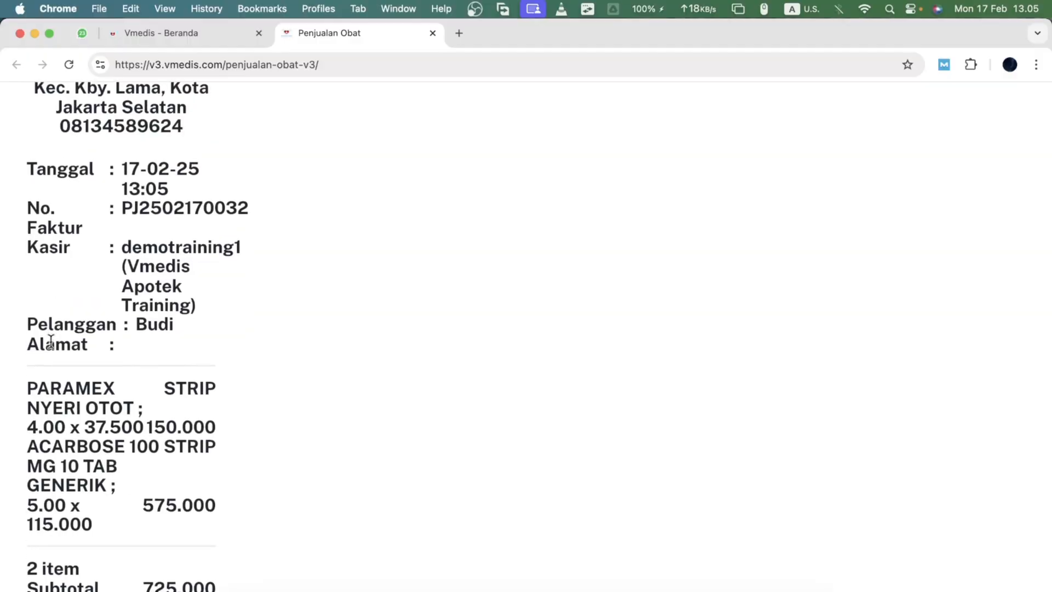
scroll(51, 340, "down", 5)
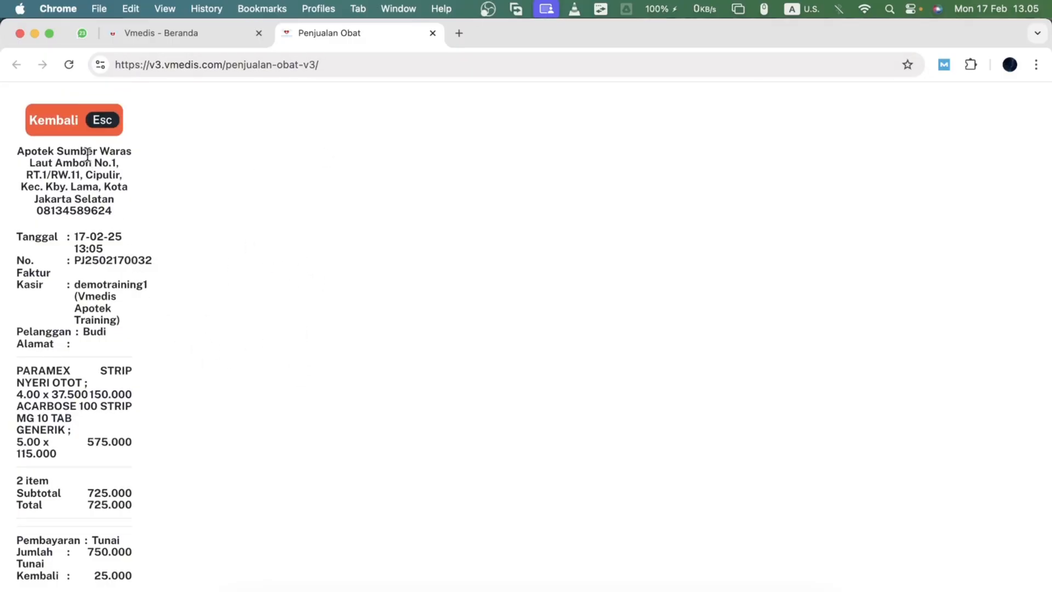
- Return to the cashier screen, open the customer display window from the extra options, then close it
key("Escape")
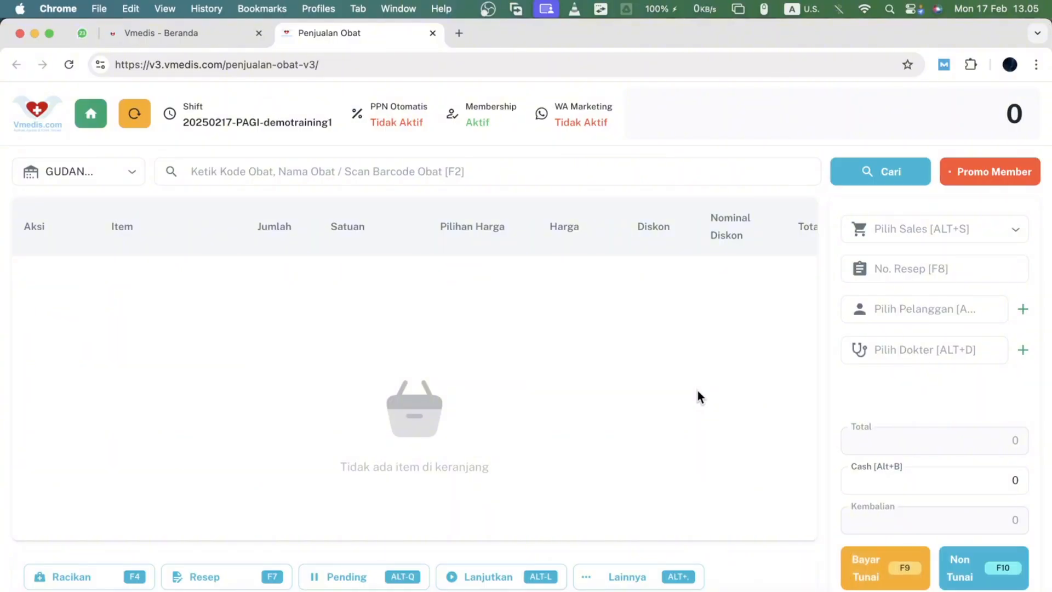
left_click(630, 585)
left_click(630, 584)
left_click(613, 584)
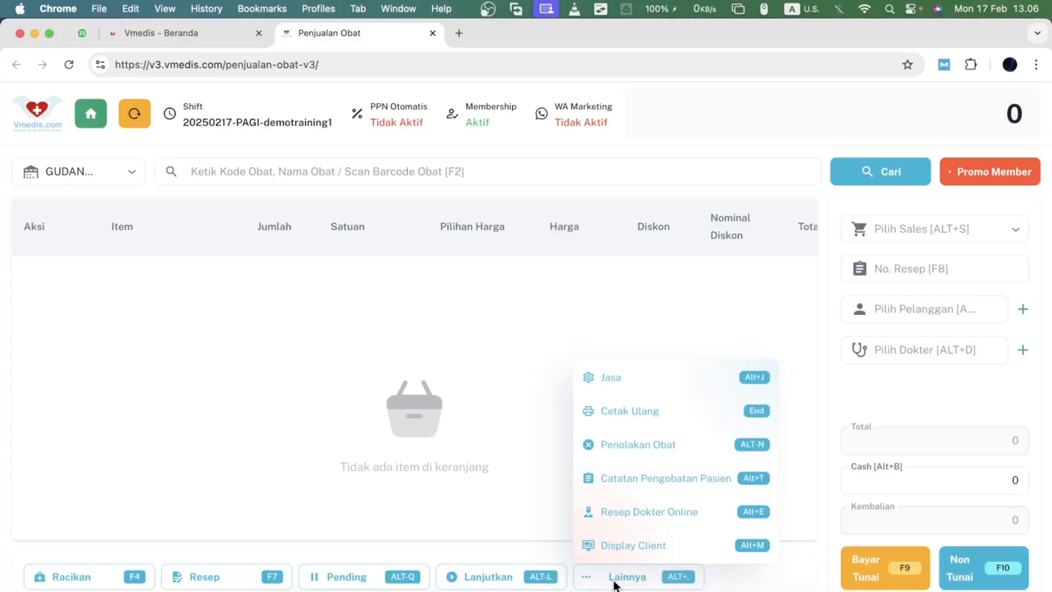
scroll(614, 584, "up", 5)
scroll(614, 583, "down", 5)
scroll(613, 584, "up", 1)
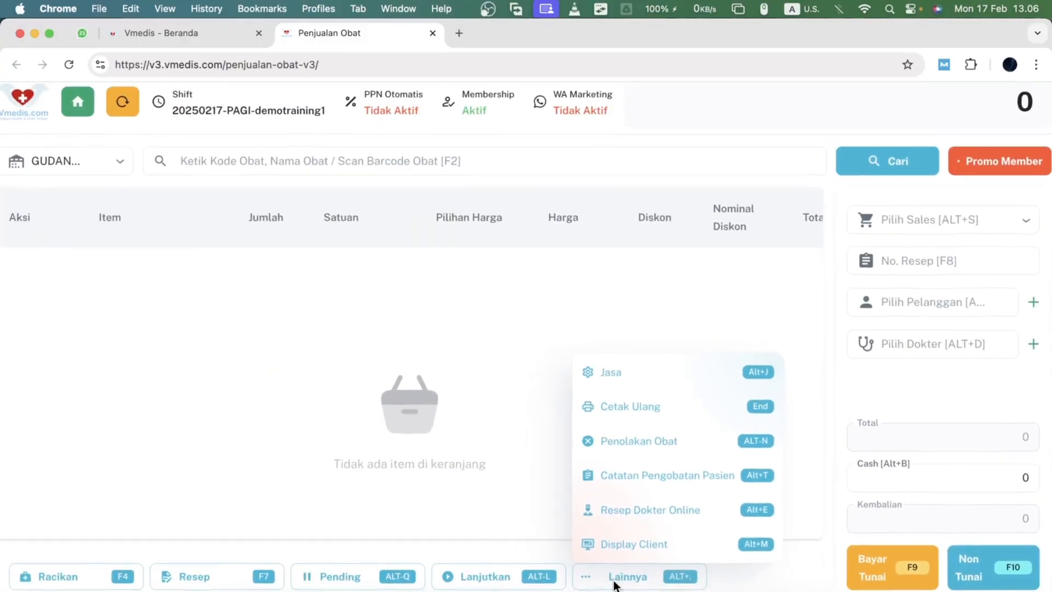
scroll(614, 584, "down", 1)
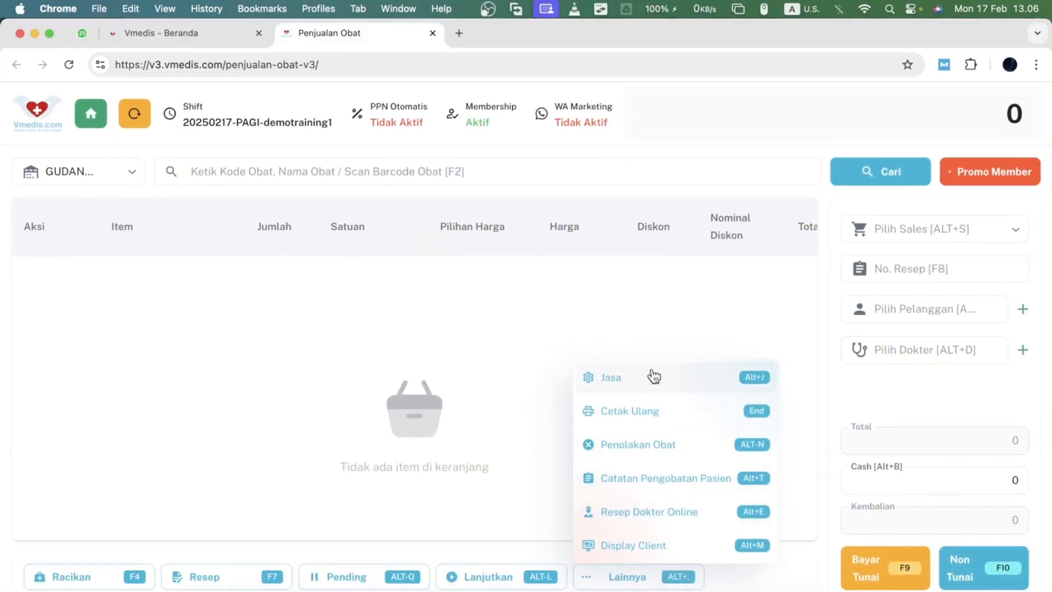
left_click(649, 550)
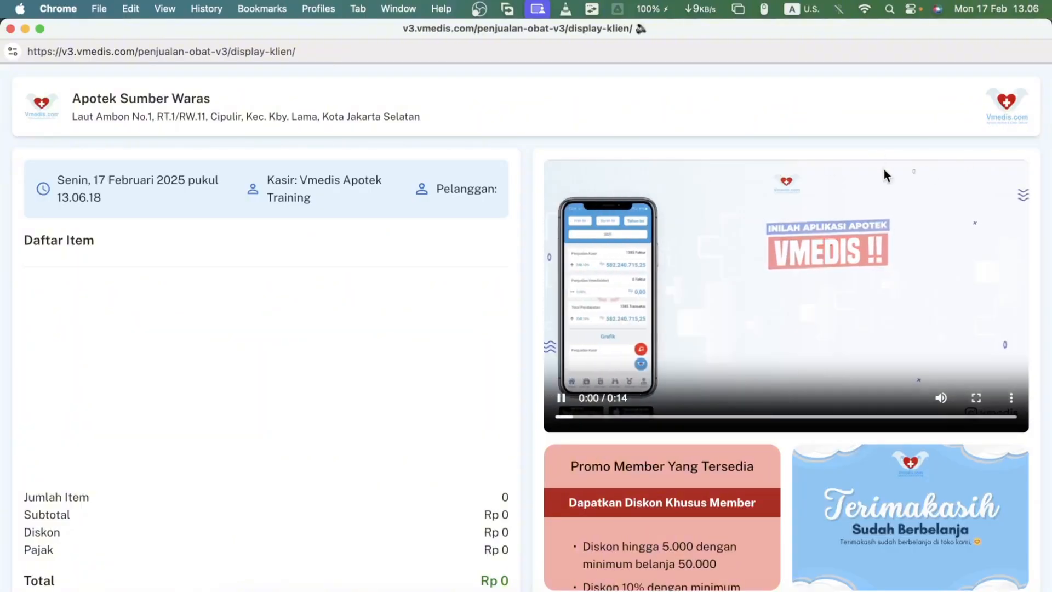
left_click(740, 287)
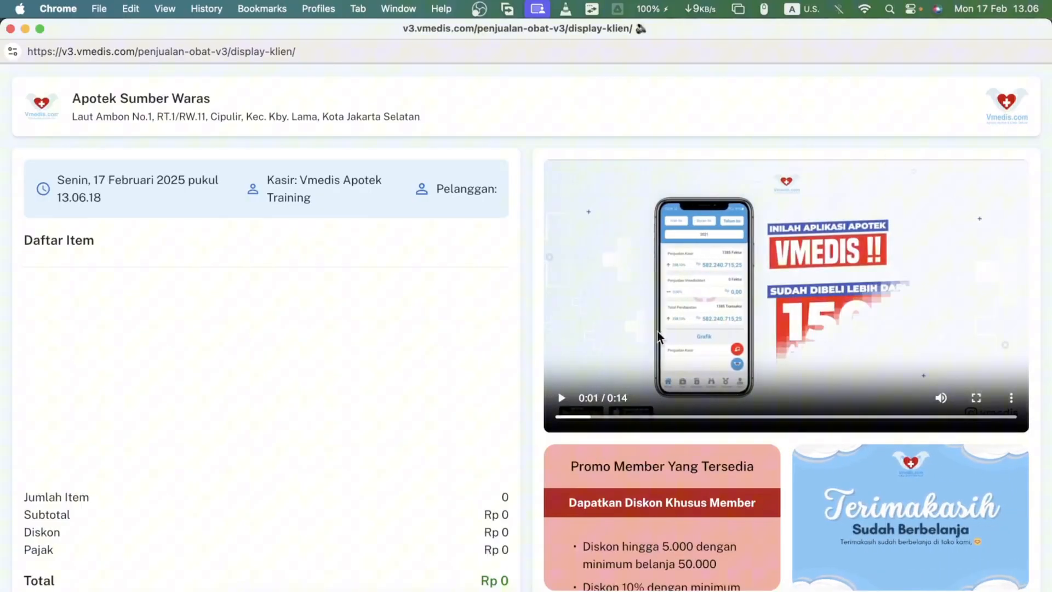
left_click(10, 29)
- Add BODREX FLU DAN BATUK BERDAHAK PE HIJAU to the cart with a quantity of 4
left_click(279, 169)
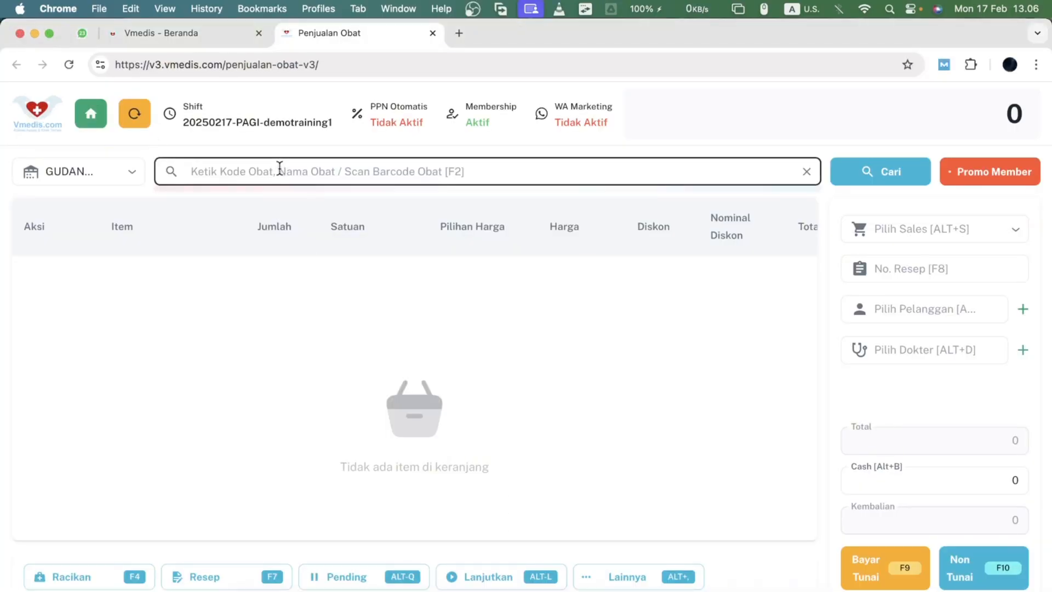
type("bodre")
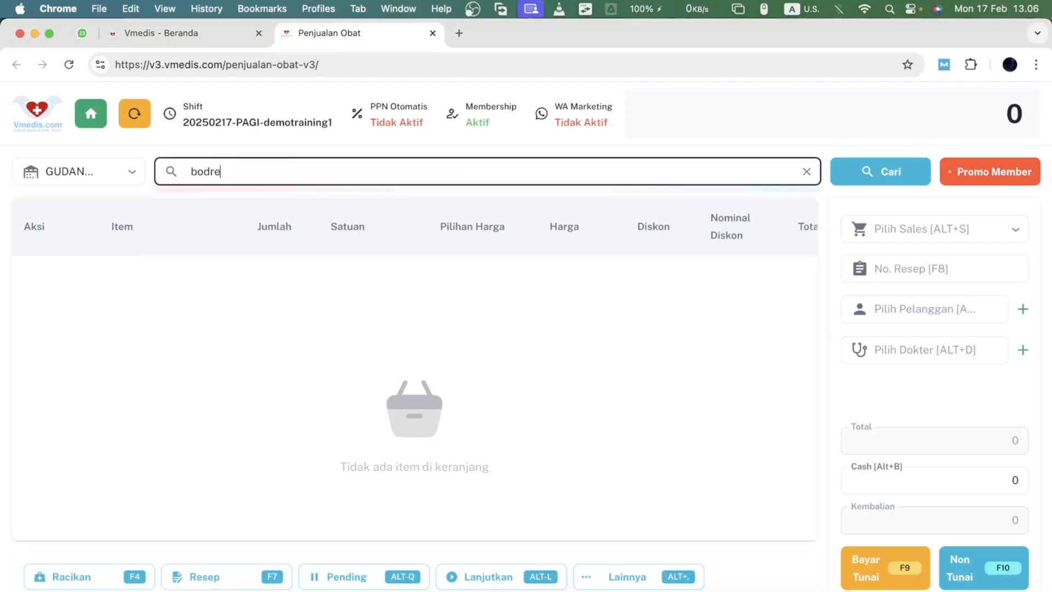
key("Return")
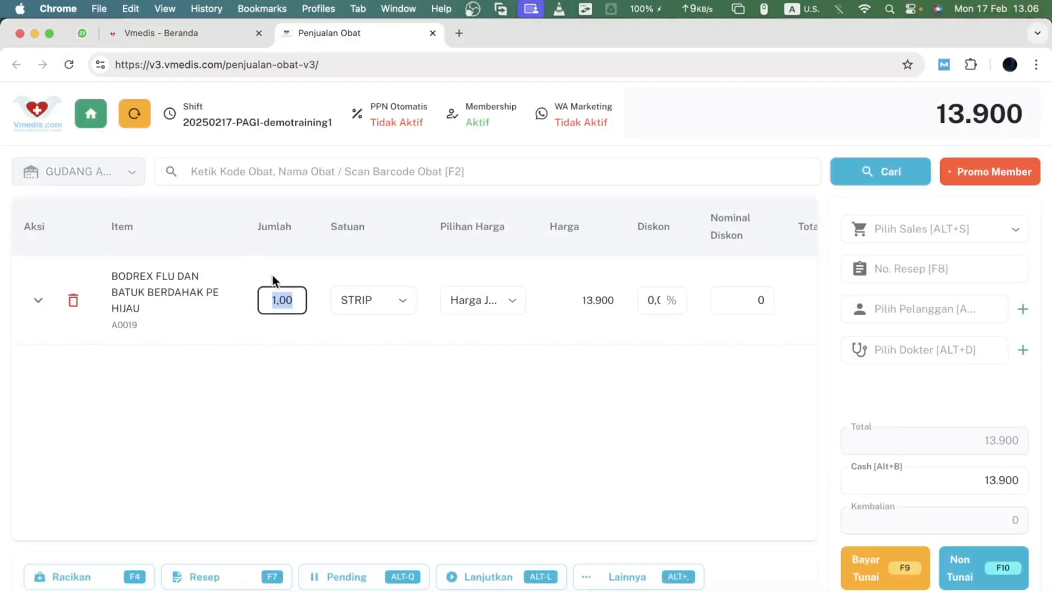
type("4")
key("Return")
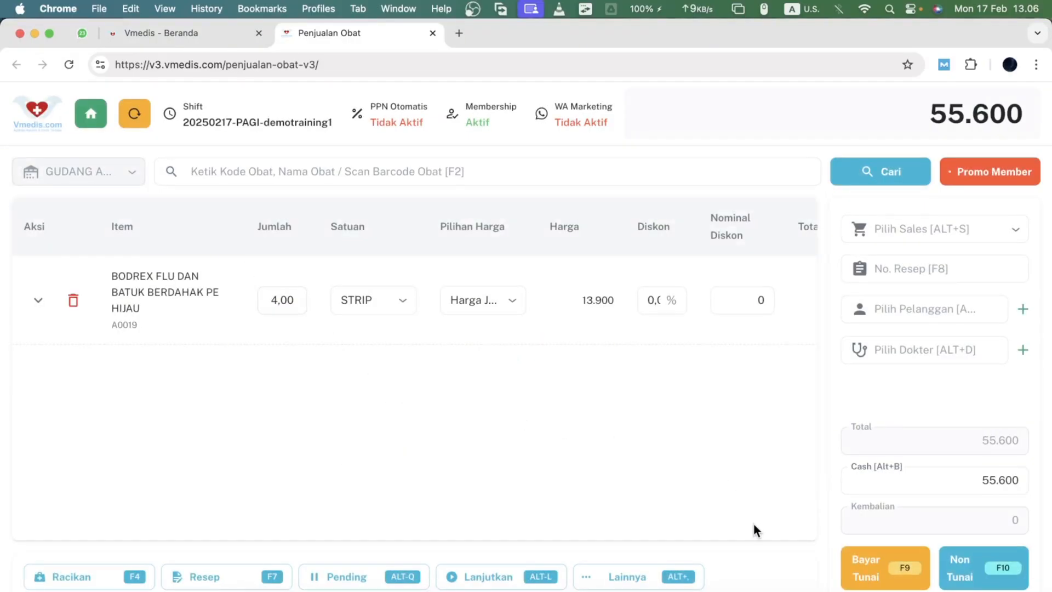
- Open the customer display showing the current cart, mute its promo video, move and maximize the window, then close it
left_click(642, 577)
left_click(639, 542)
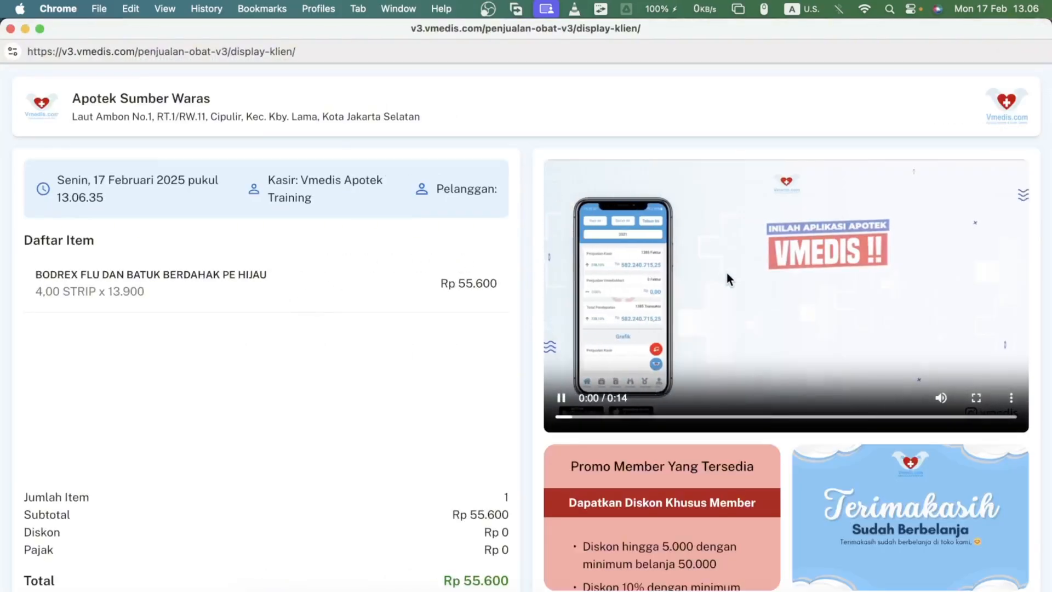
left_click(727, 279)
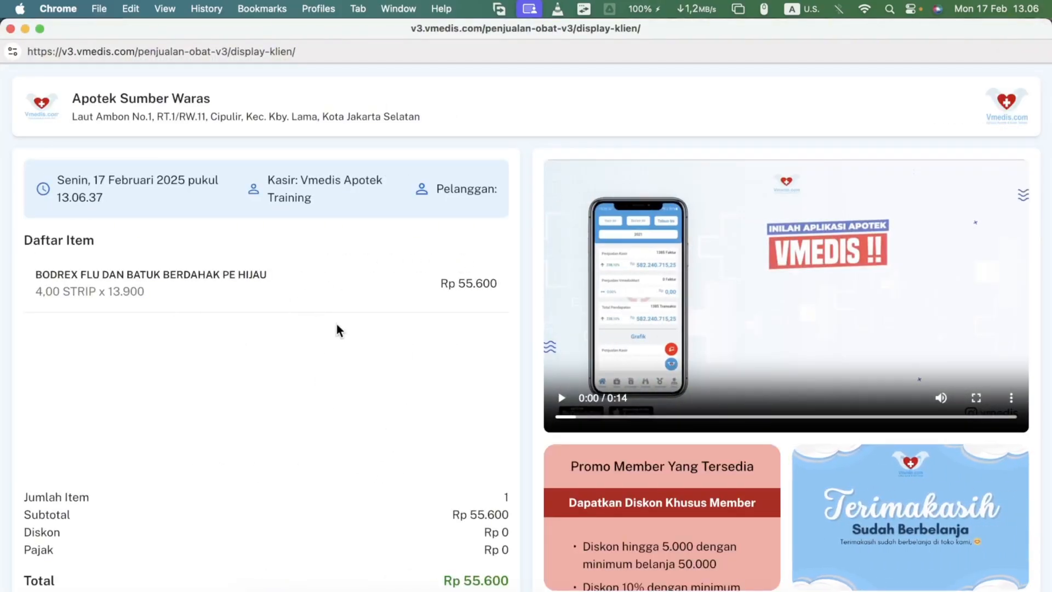
left_click(940, 397)
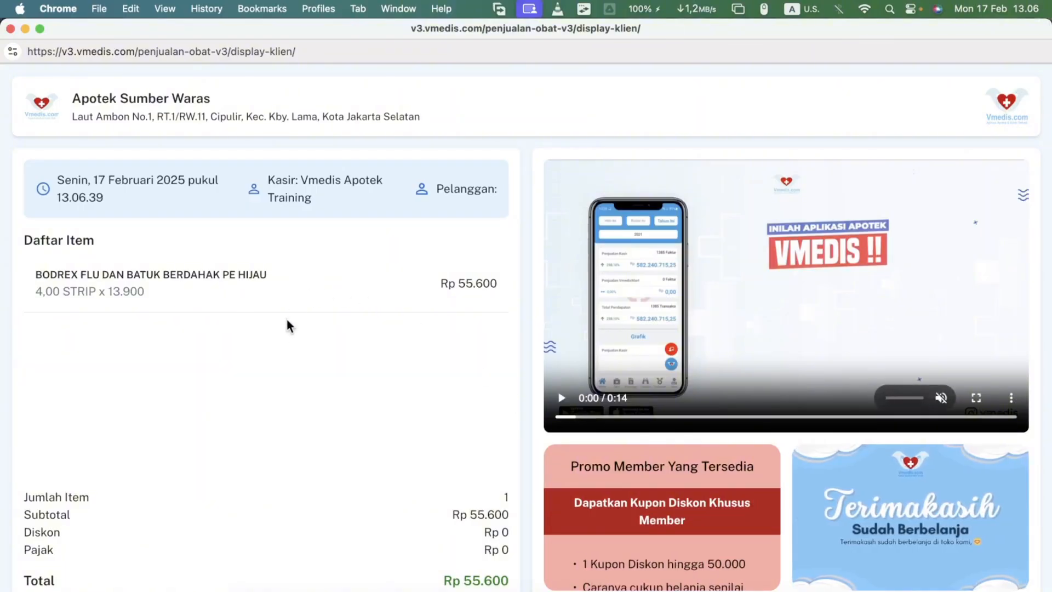
left_click_drag(261, 29, 788, 73)
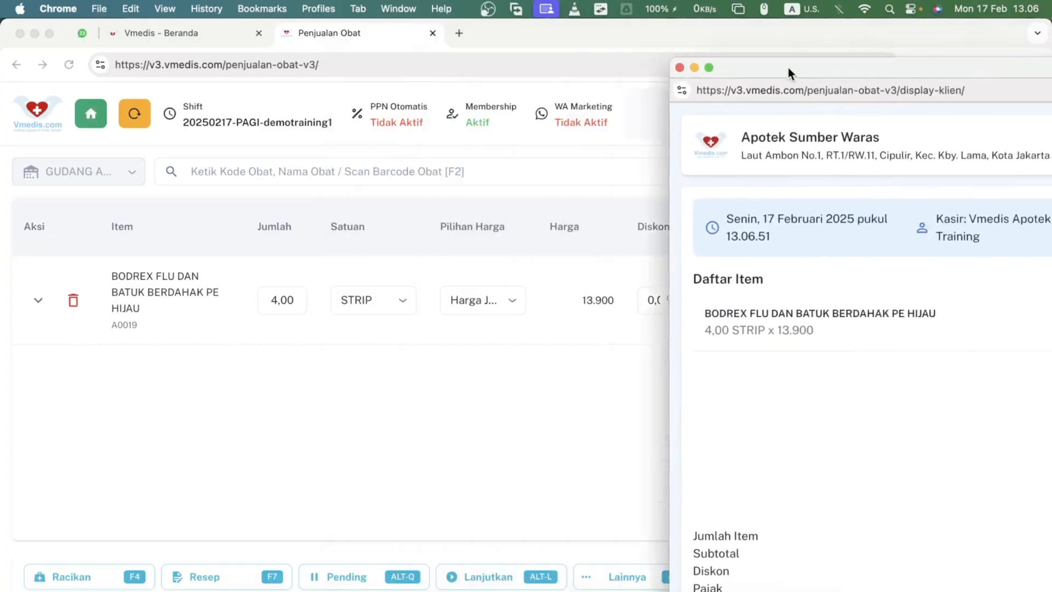
double_click(789, 73)
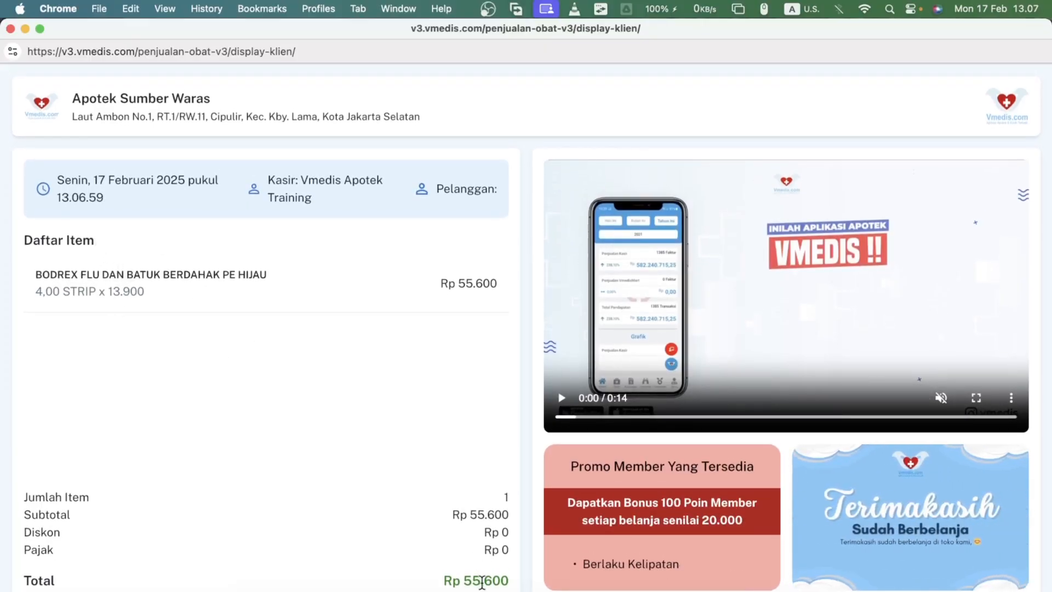
left_click(10, 29)
- Open the online doctor prescription page from the extra options, then return to the sales tab and close it
left_click(627, 584)
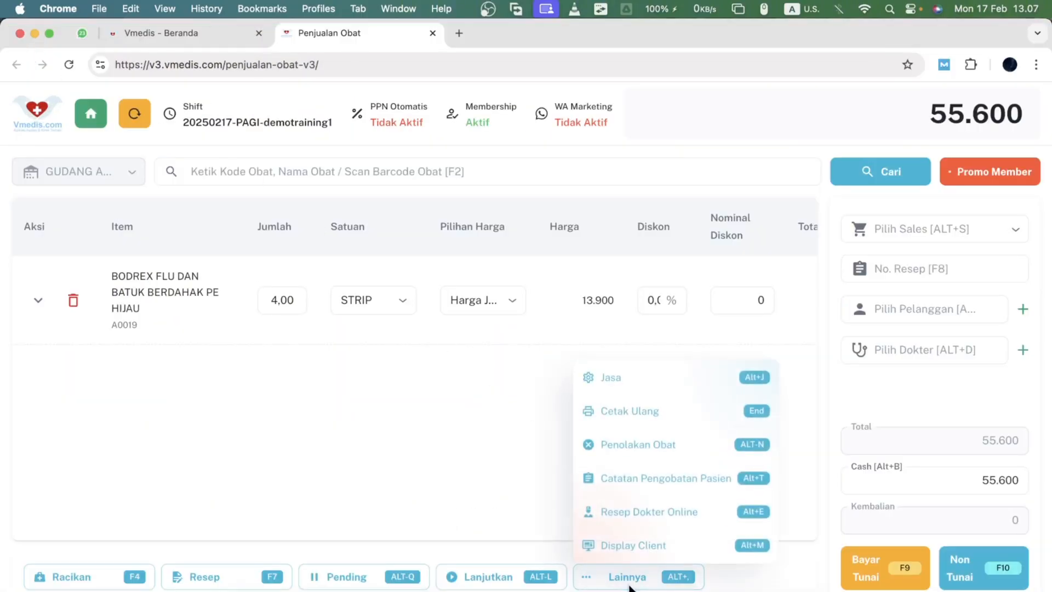
left_click(616, 515)
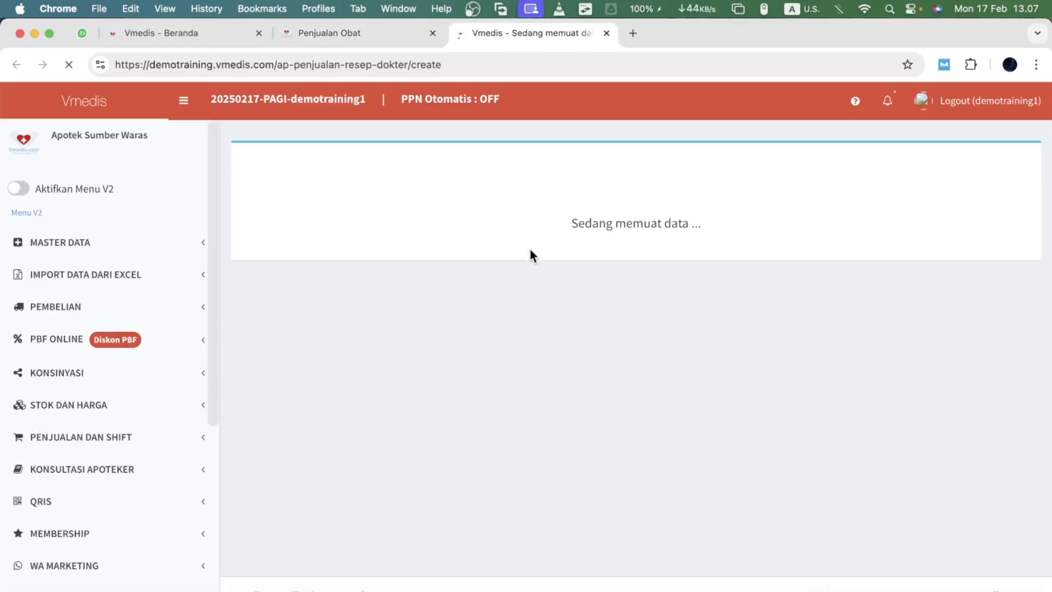
left_click(378, 33)
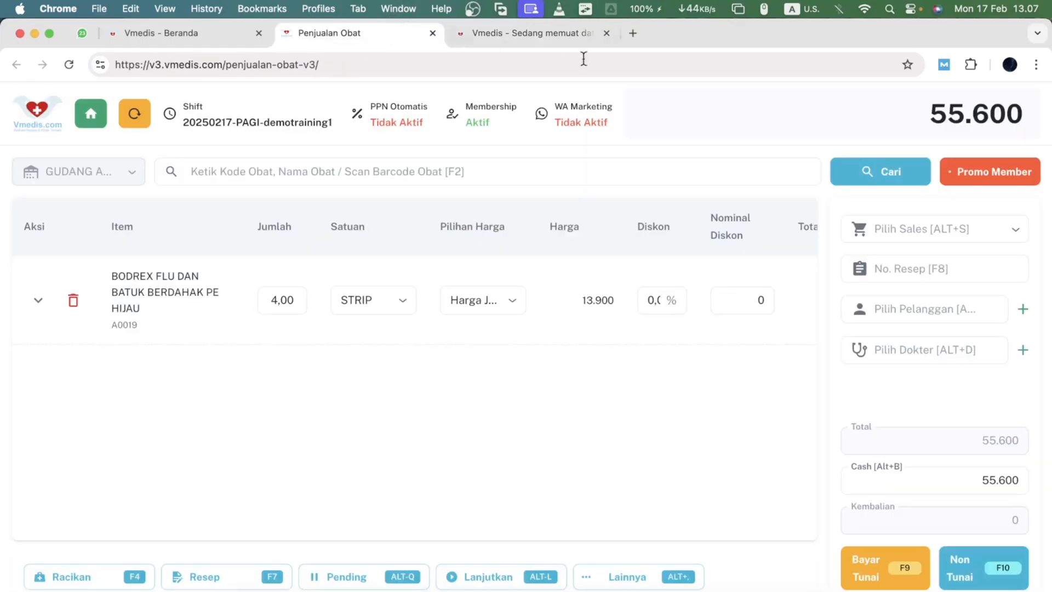
left_click(606, 33)
- Open the patient medication record form from the extra options and examine its fields
left_click(645, 577)
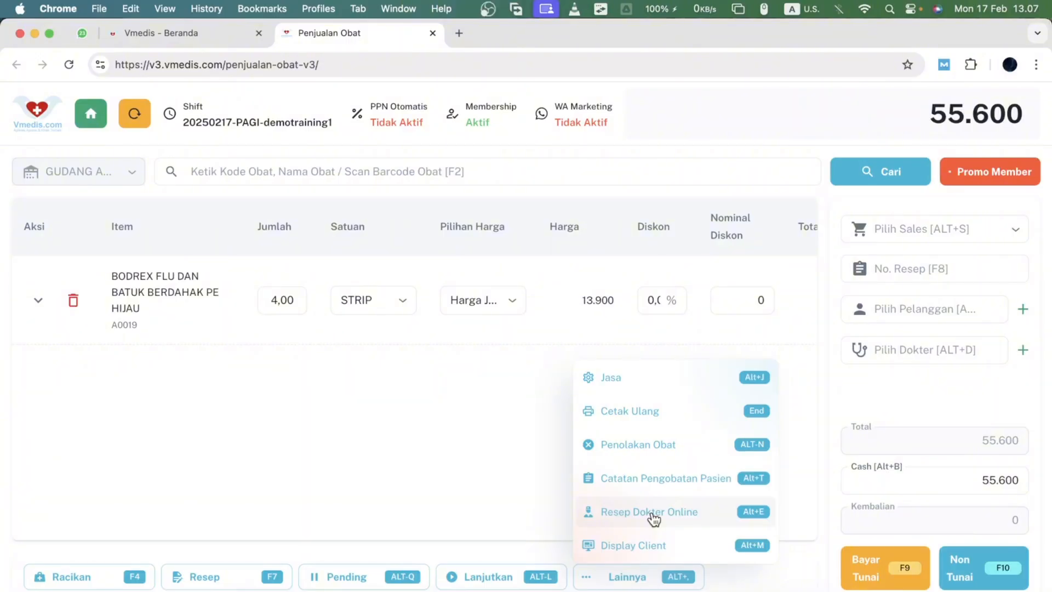
left_click(648, 485)
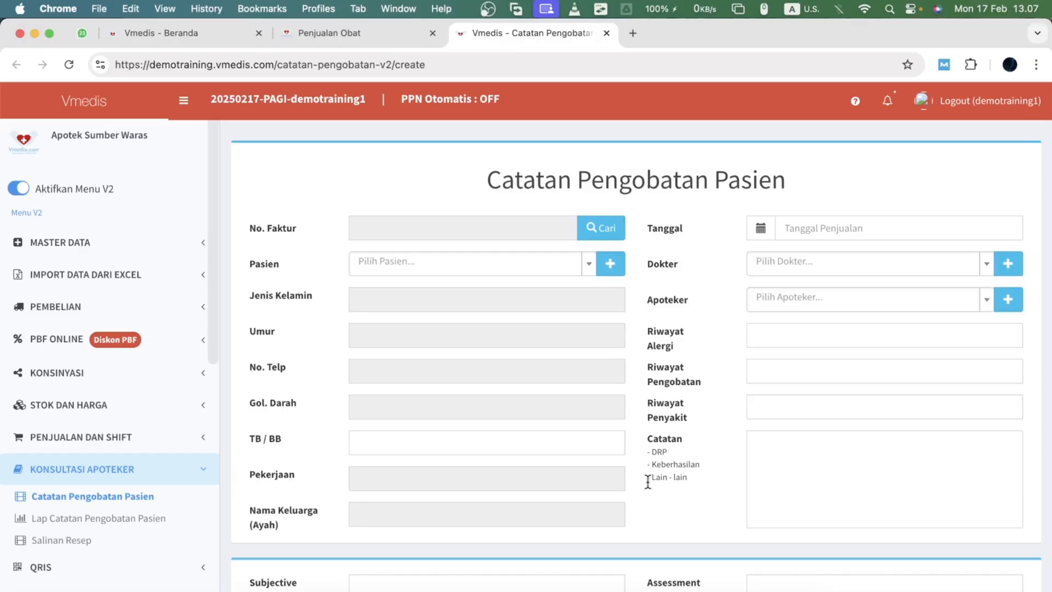
scroll(647, 477, "down", 6)
scroll(647, 475, "up", 6)
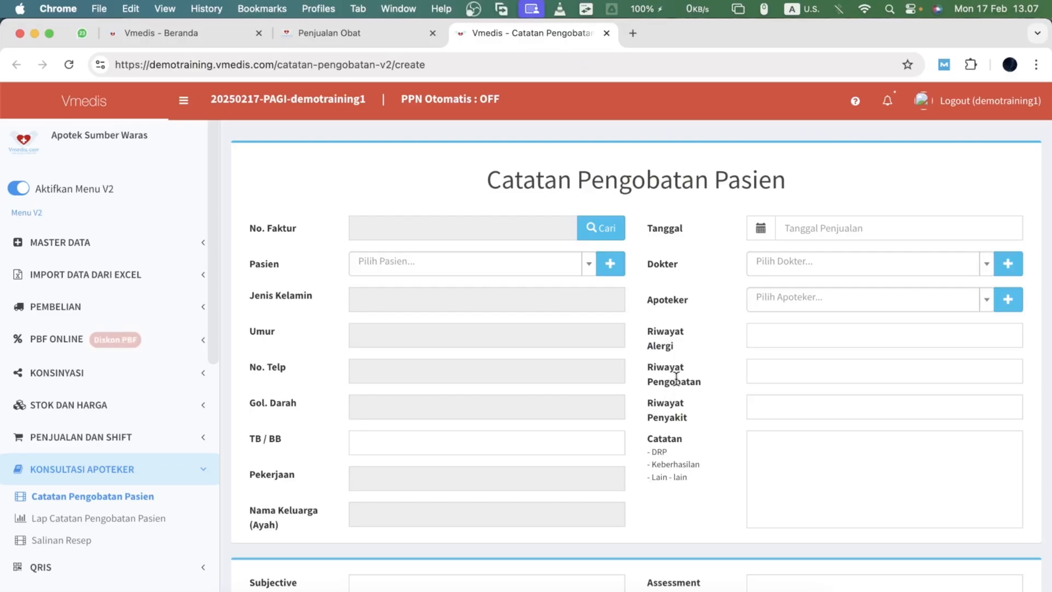
scroll(676, 379, "down", 3)
scroll(676, 379, "up", 3)
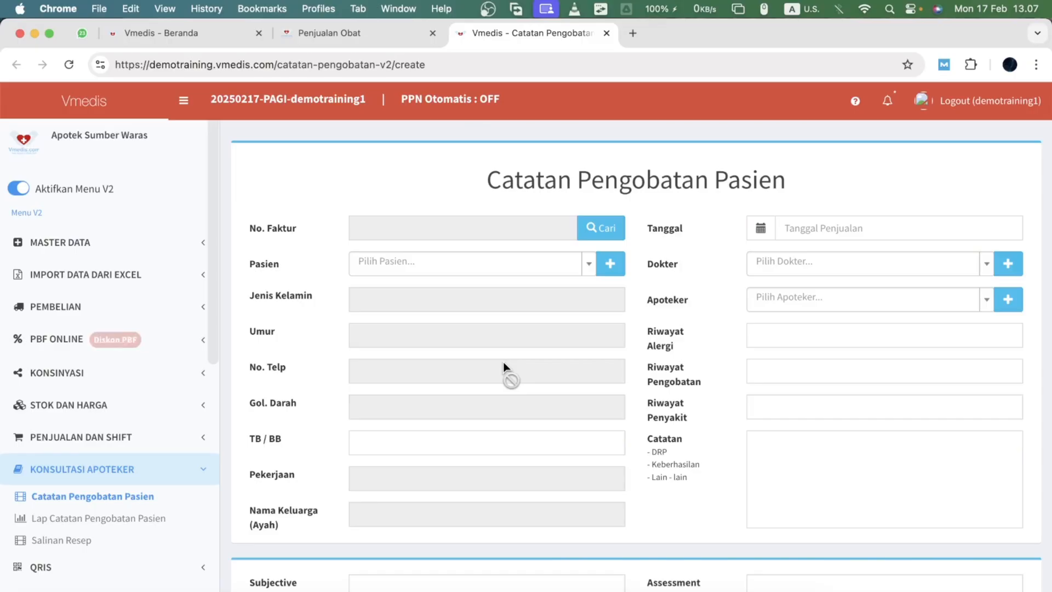
scroll(503, 363, "down", 3)
scroll(503, 357, "up", 5)
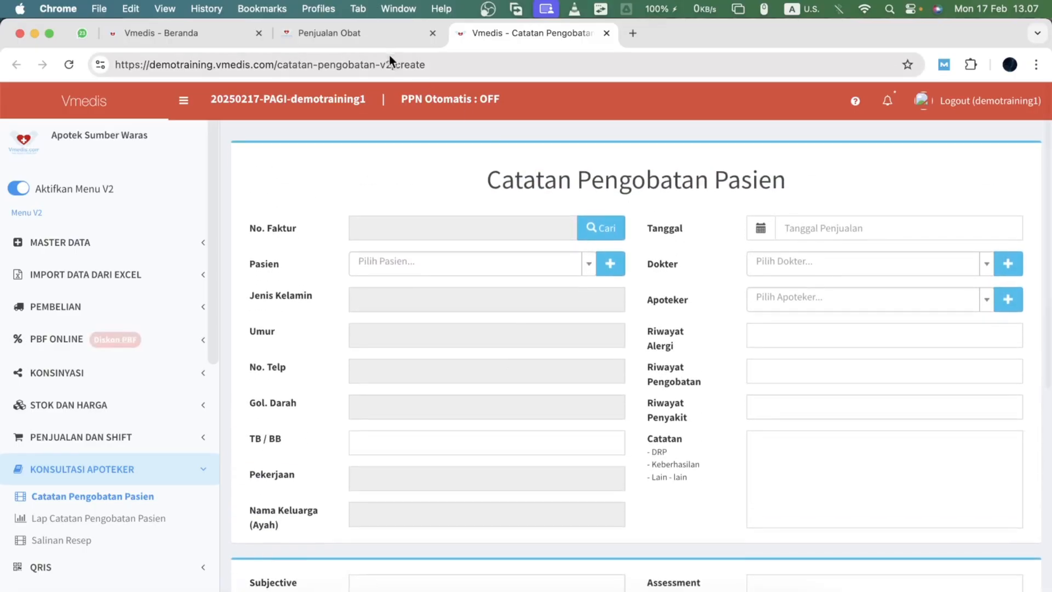
- Return to the sales tab and open the medicine rejection form from the extra options
left_click(372, 32)
left_click(637, 576)
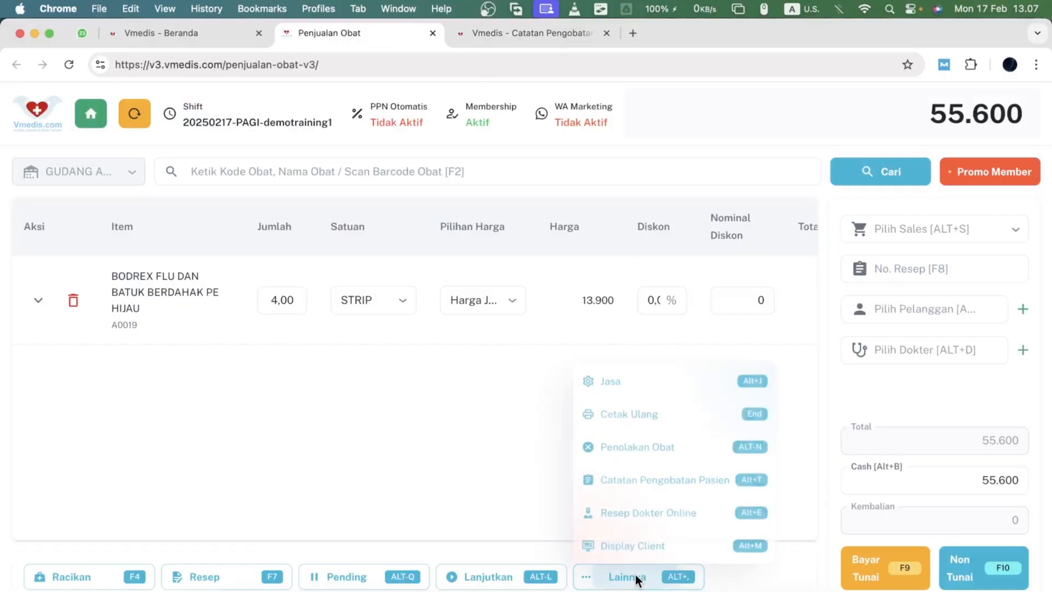
left_click(650, 447)
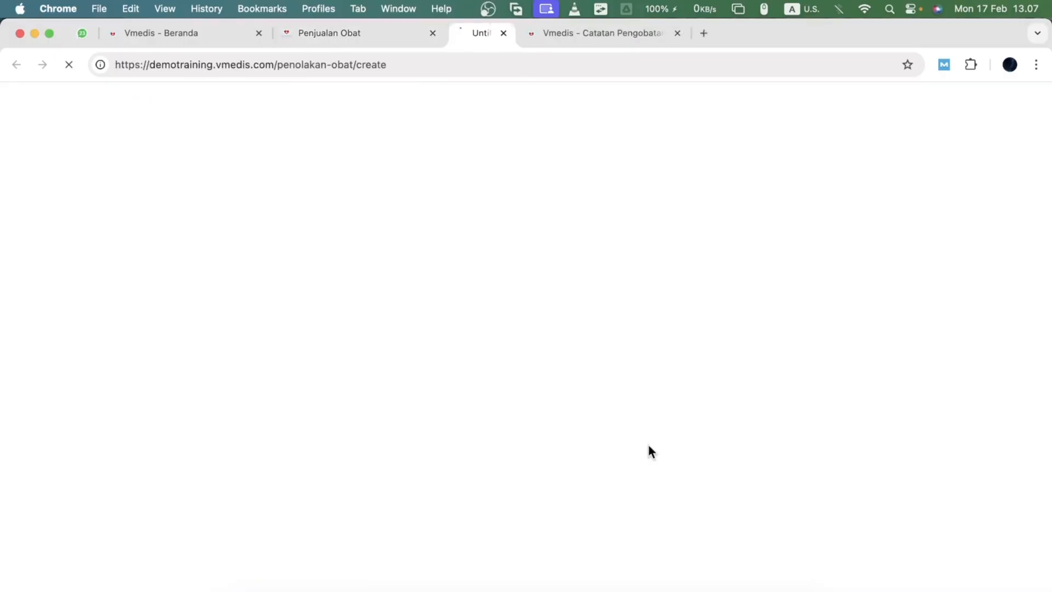
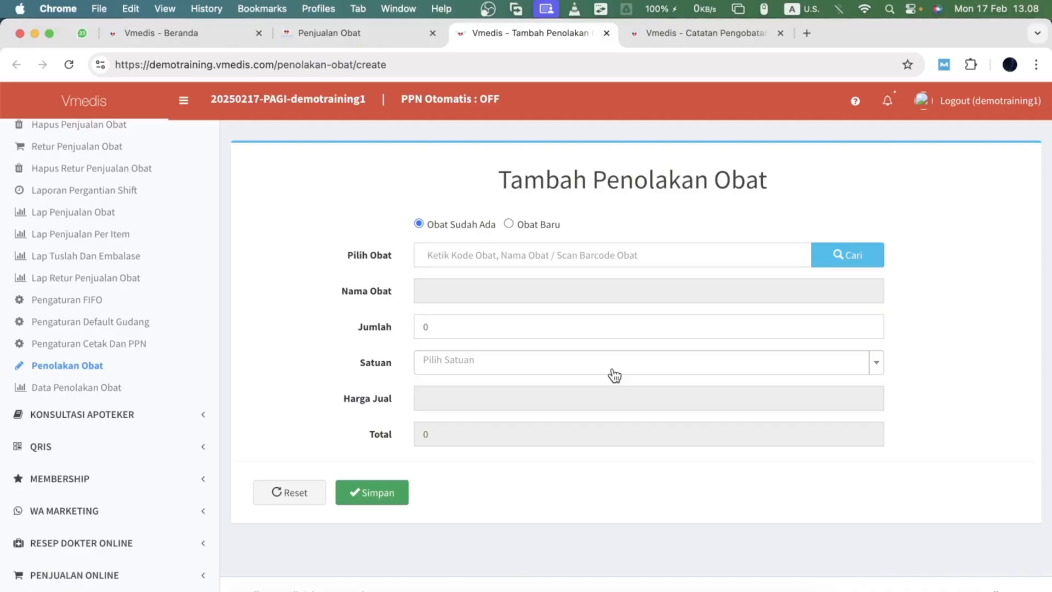
- Switch the medicine rejection form between the existing-medicine and new-medicine options, ending on Obat Baru with the name field focused
left_click(538, 222)
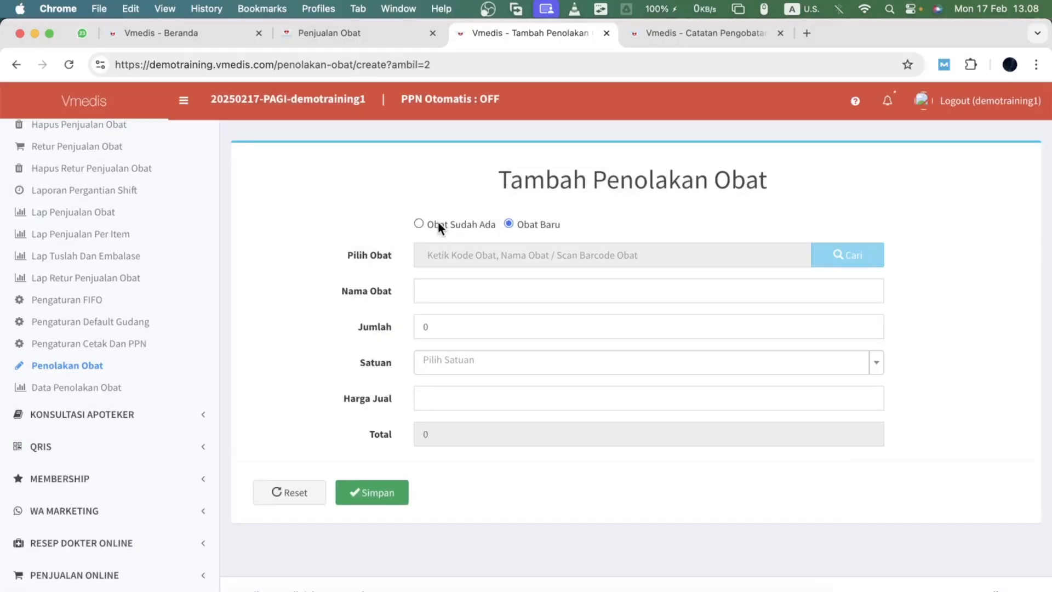
left_click(436, 226)
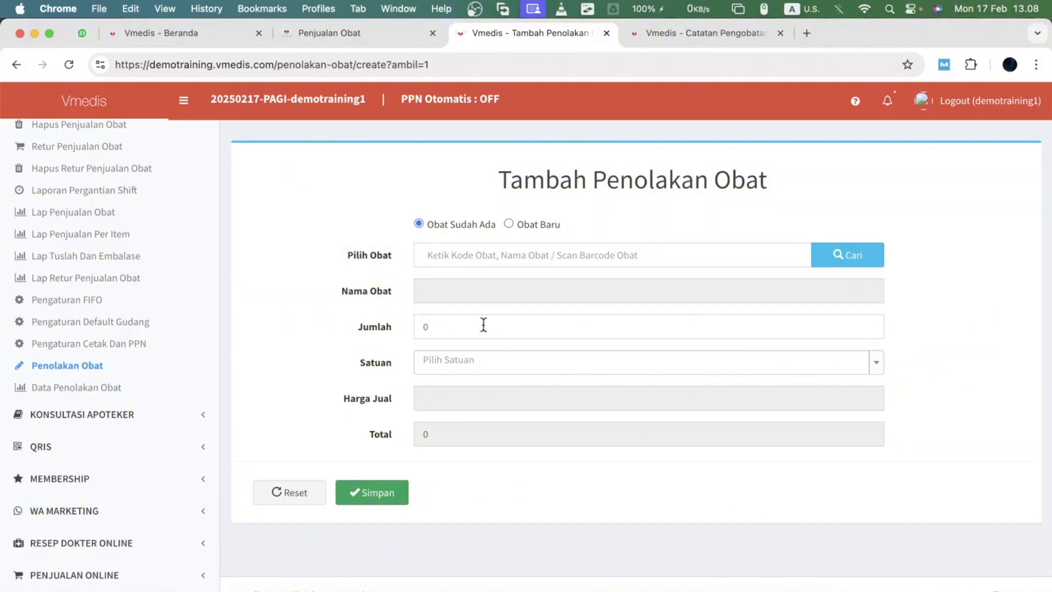
left_click(528, 225)
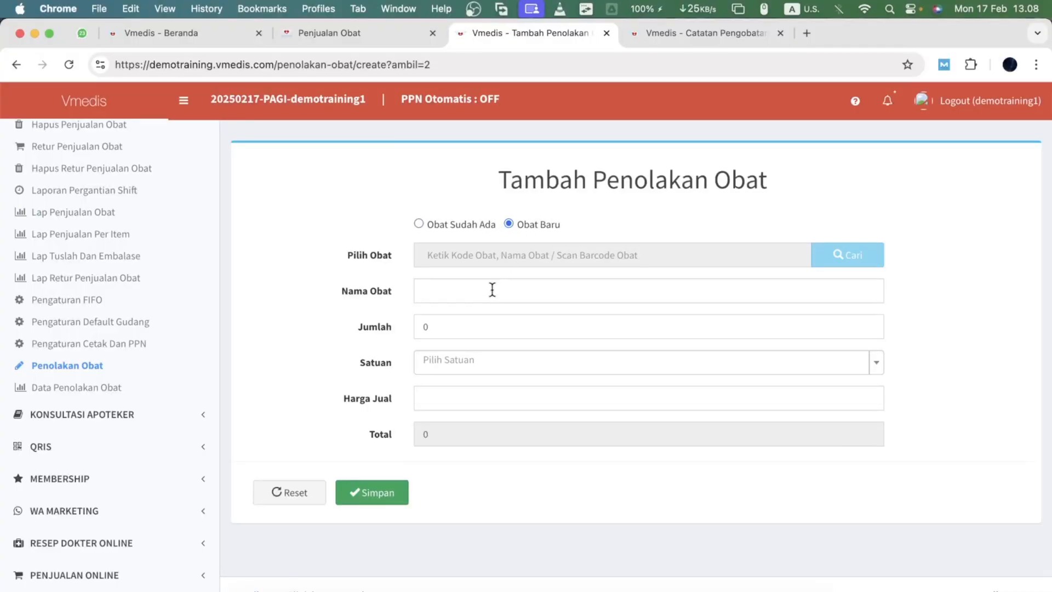
left_click(491, 289)
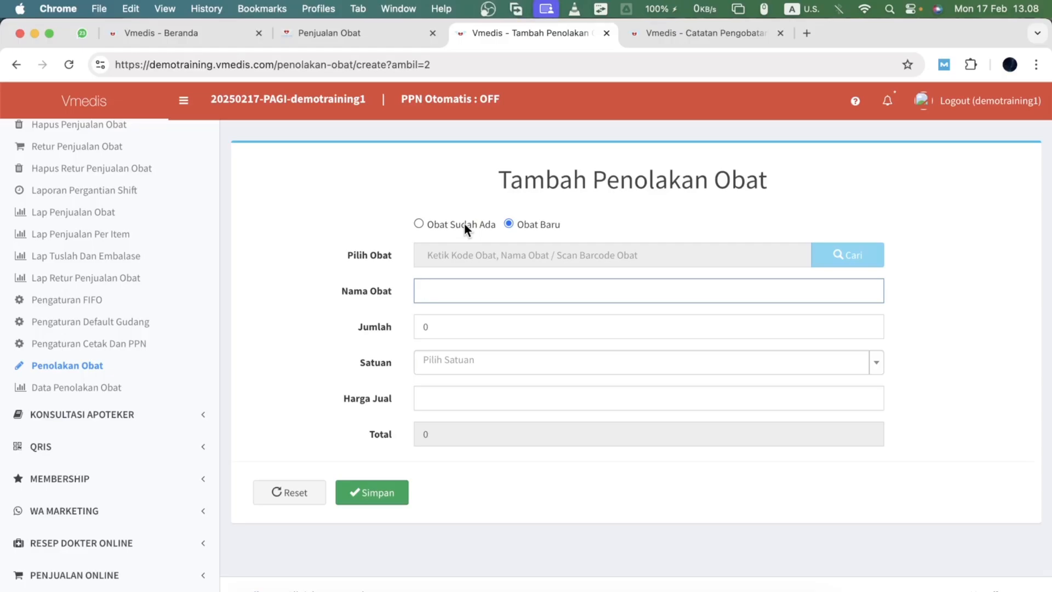
- Return to the sales tab and open the sales reprint list from the extra options
left_click(370, 36)
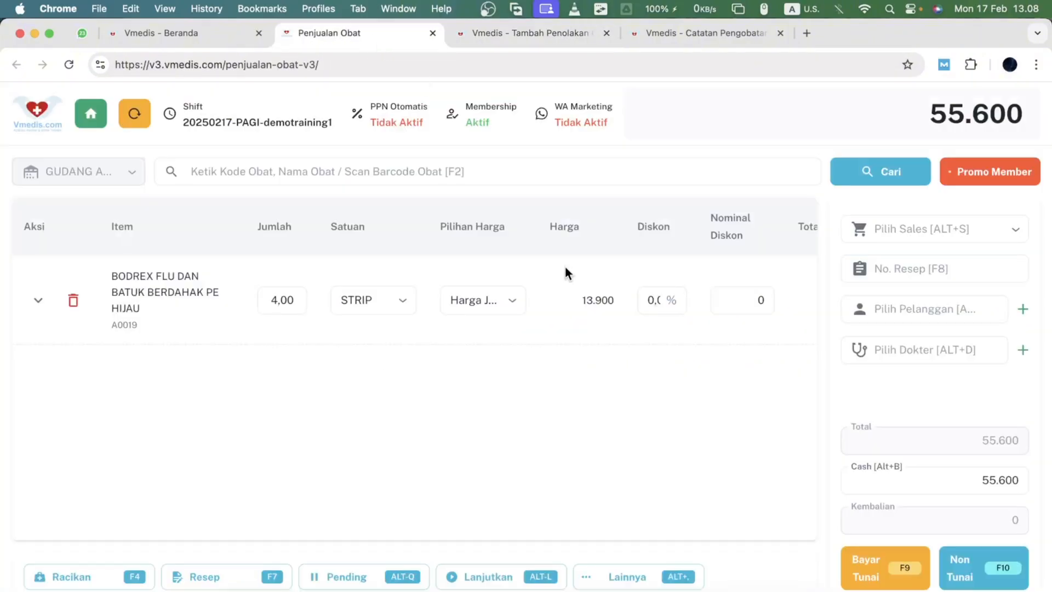
left_click(636, 573)
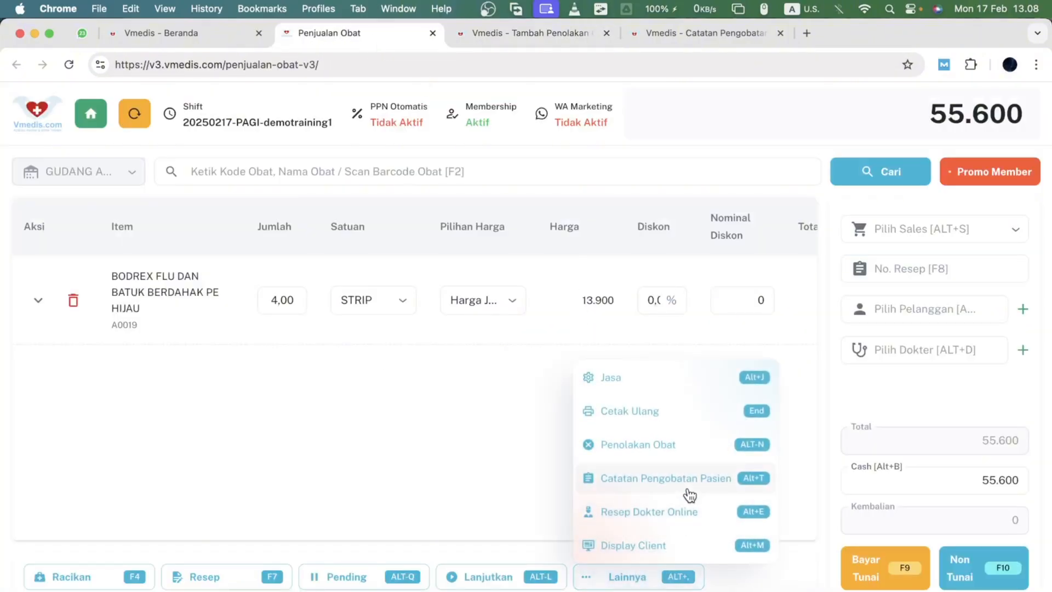
left_click(652, 419)
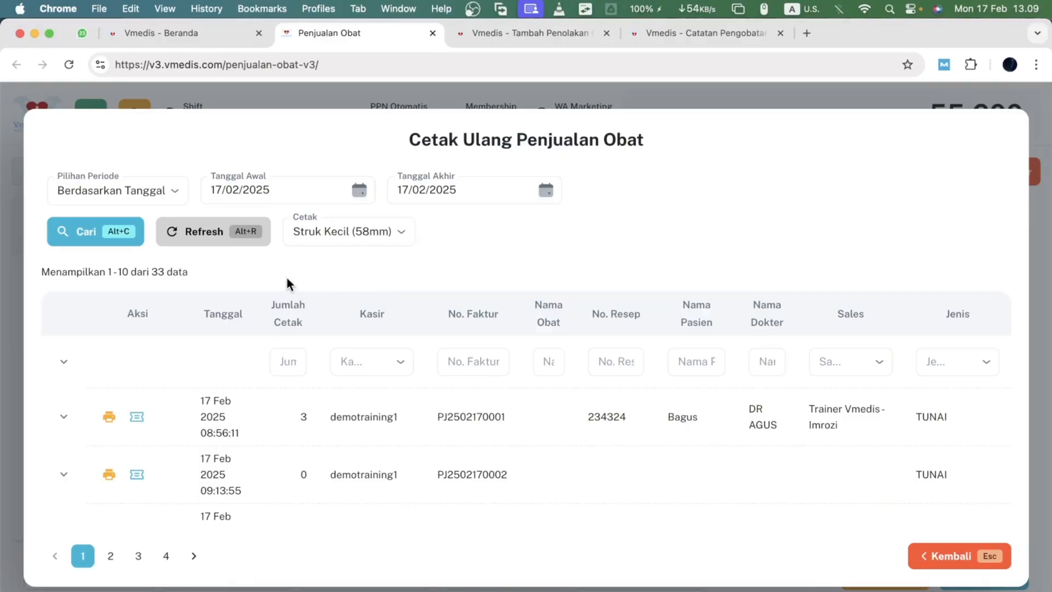
triple_click(181, 272)
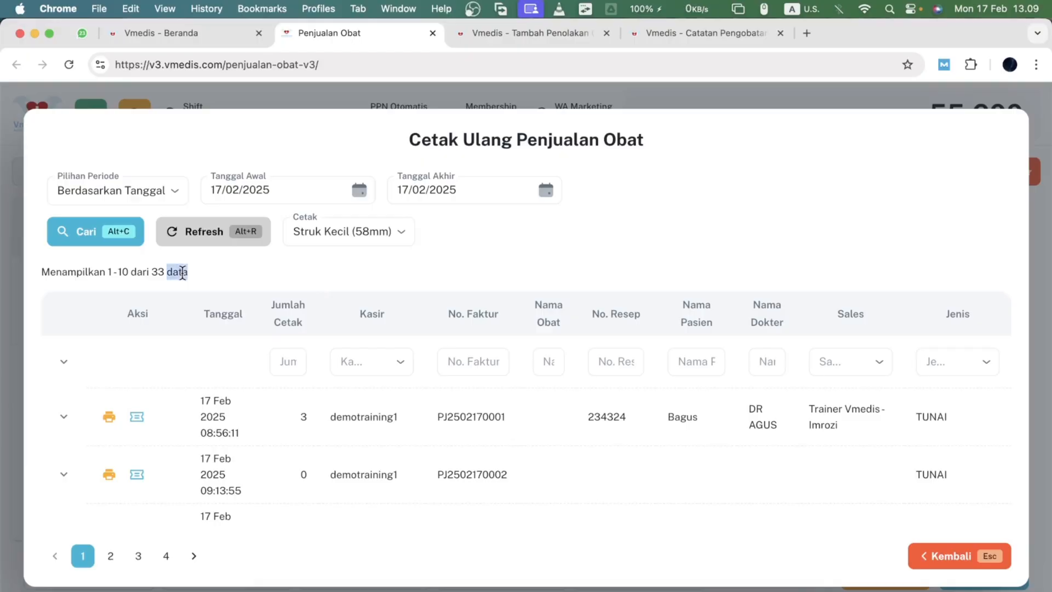
left_click(345, 273)
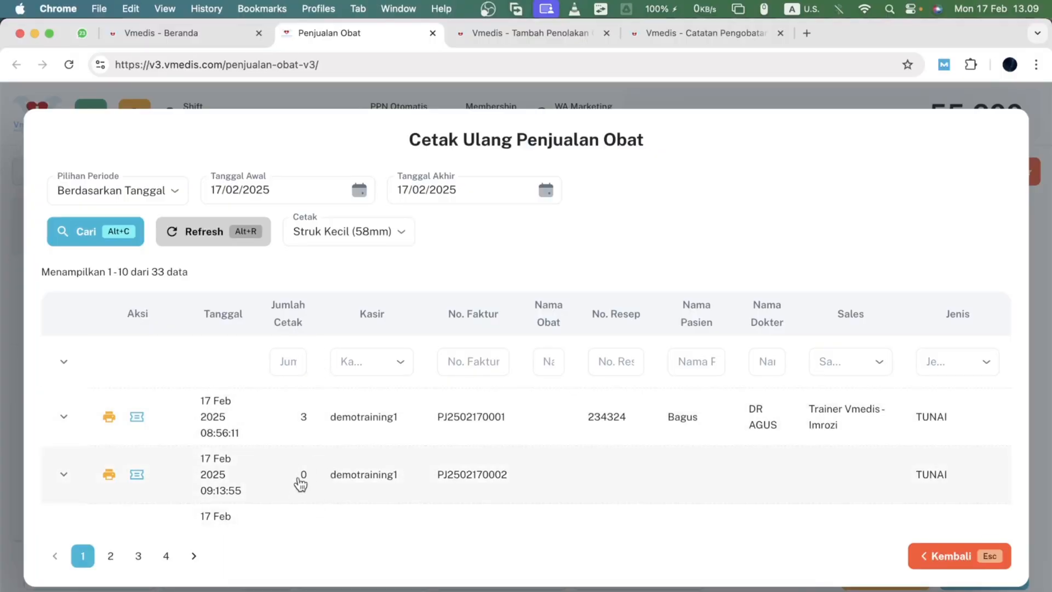
- Open the first sale's receipt in a new browser tab, then close that tab
left_click(141, 420)
left_click(371, 32)
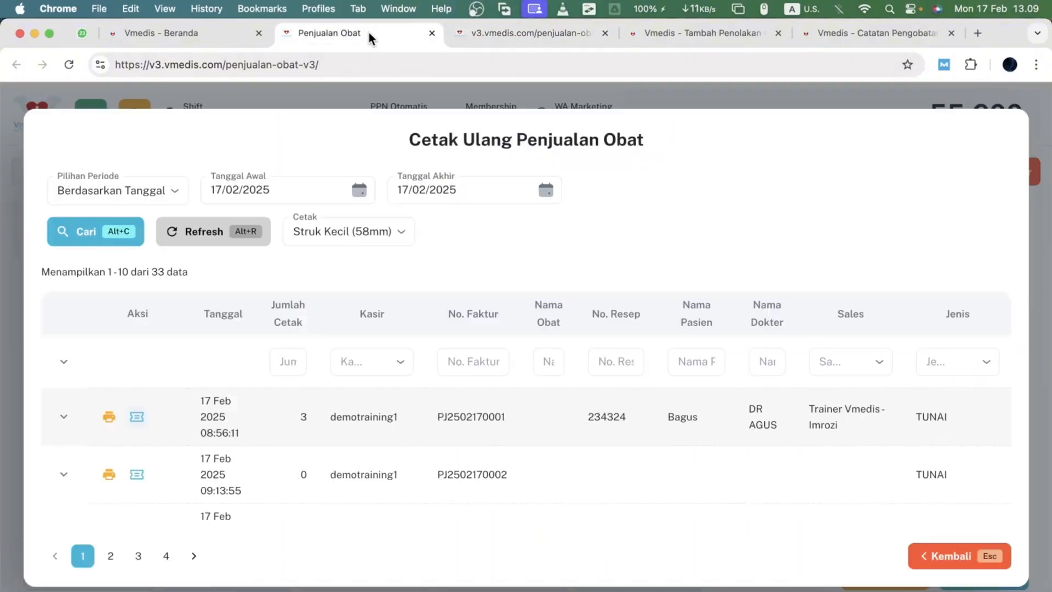
left_click(605, 33)
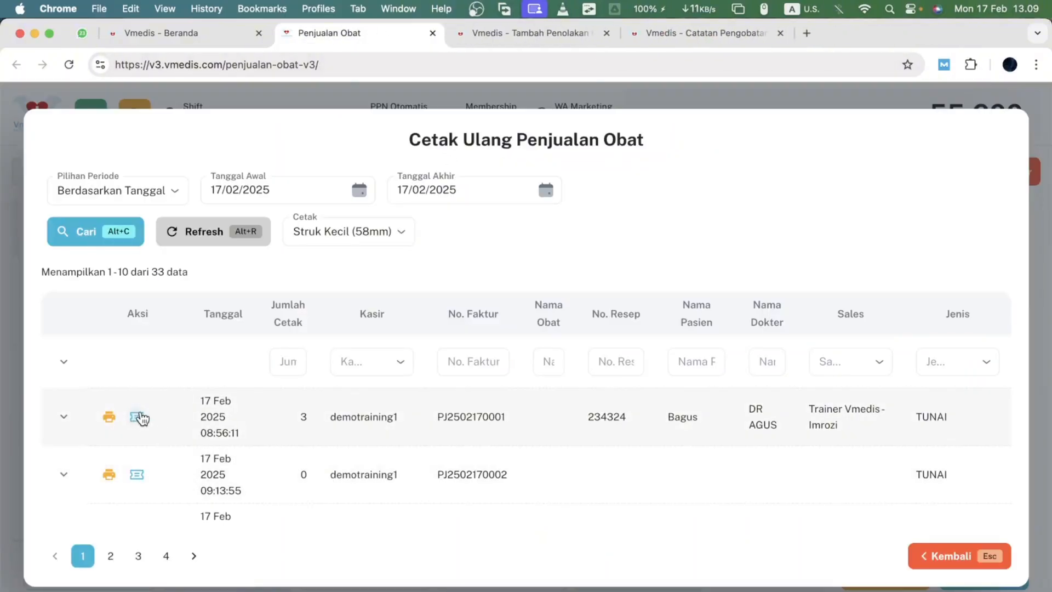
- Open printing of the first sale's receipt and cancel the print dialog
left_click(109, 419)
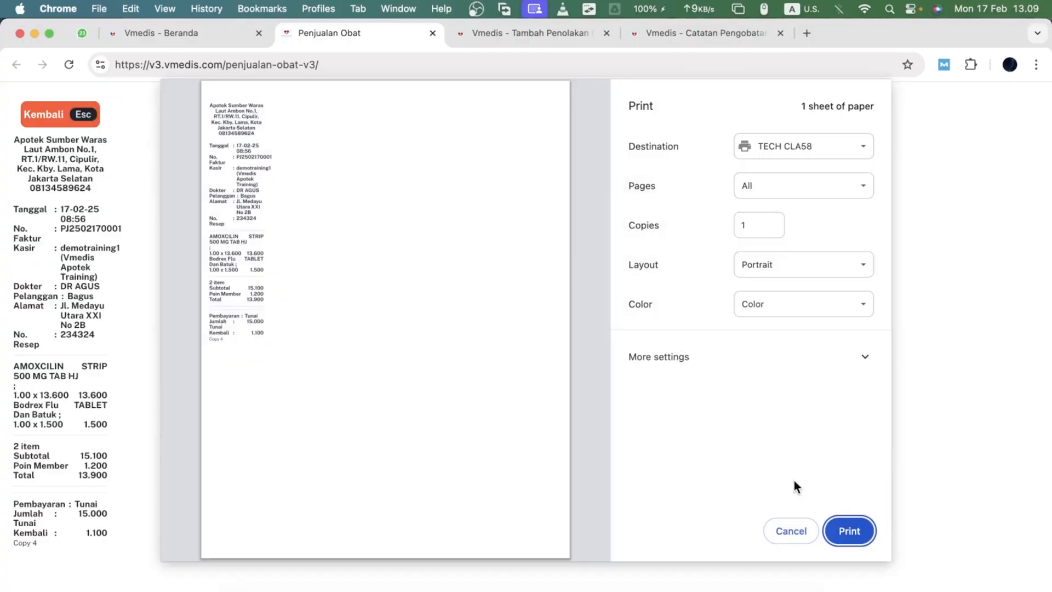
left_click(793, 524)
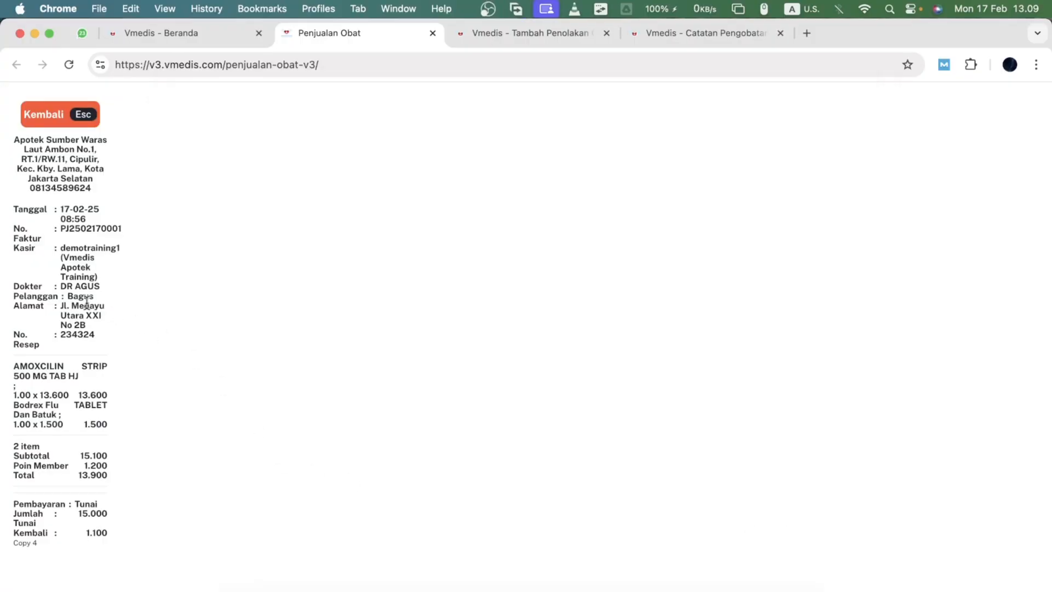
- Examine the reprinted receipt preview of the first sale, zooming in on its details
scroll(87, 304, "up", 5)
scroll(87, 305, "left", 2)
scroll(87, 304, "up", 4)
scroll(86, 307, "down", 3)
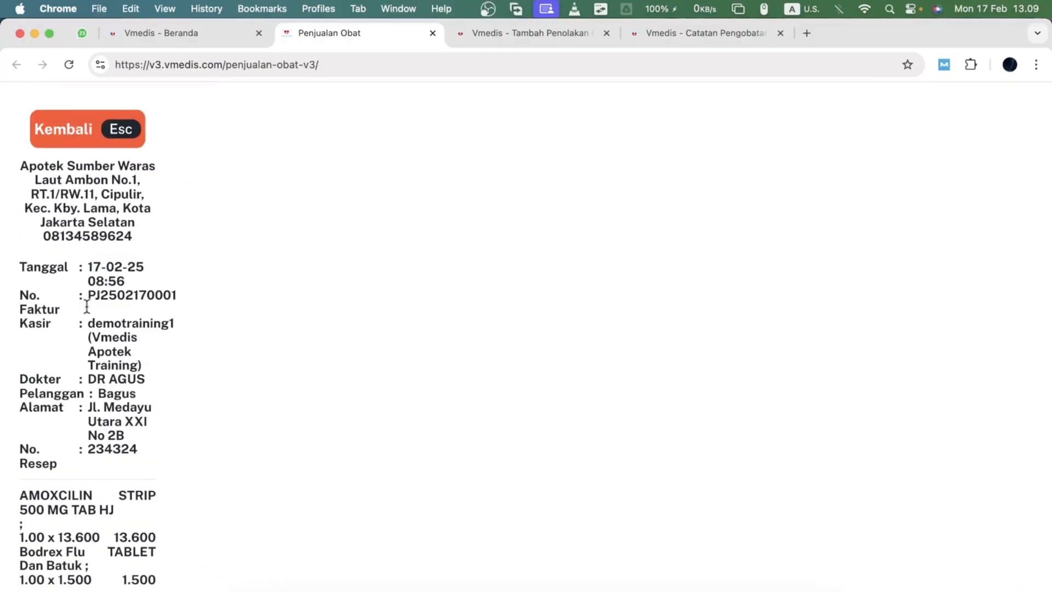
scroll(87, 307, "down", 3)
scroll(87, 307, "up", 4)
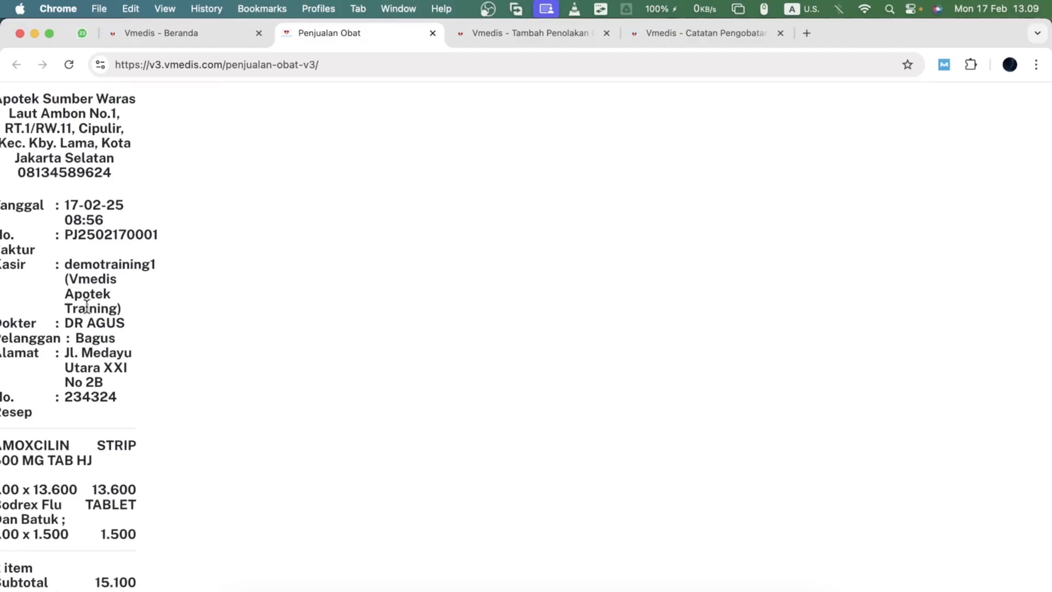
scroll(87, 307, "up", 3)
scroll(87, 307, "left", 1)
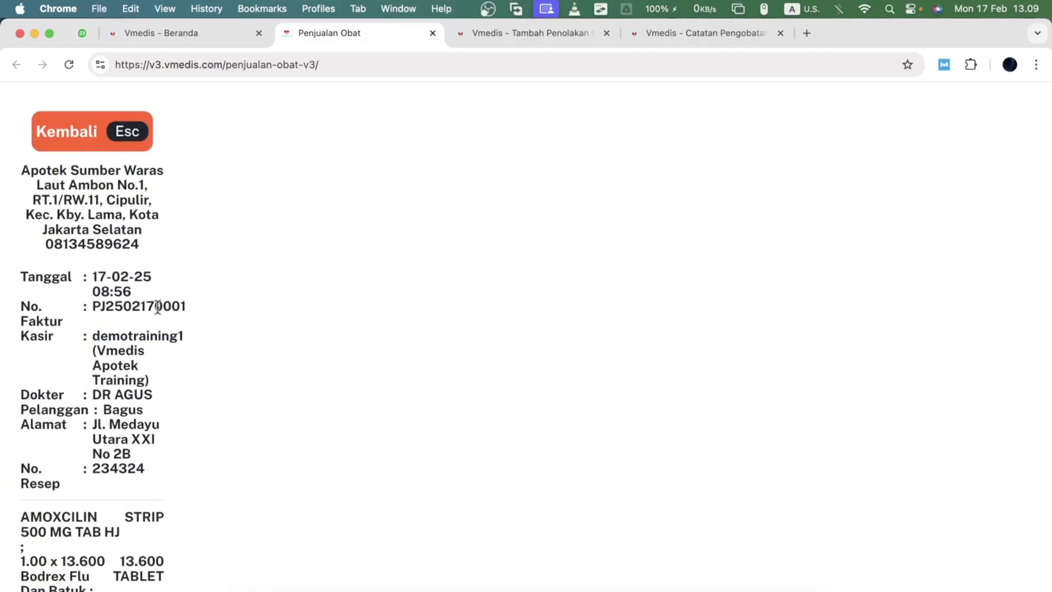
scroll(148, 250, "down", 6)
scroll(148, 249, "up", 6)
scroll(148, 249, "down", 6)
scroll(85, 504, "up", 4)
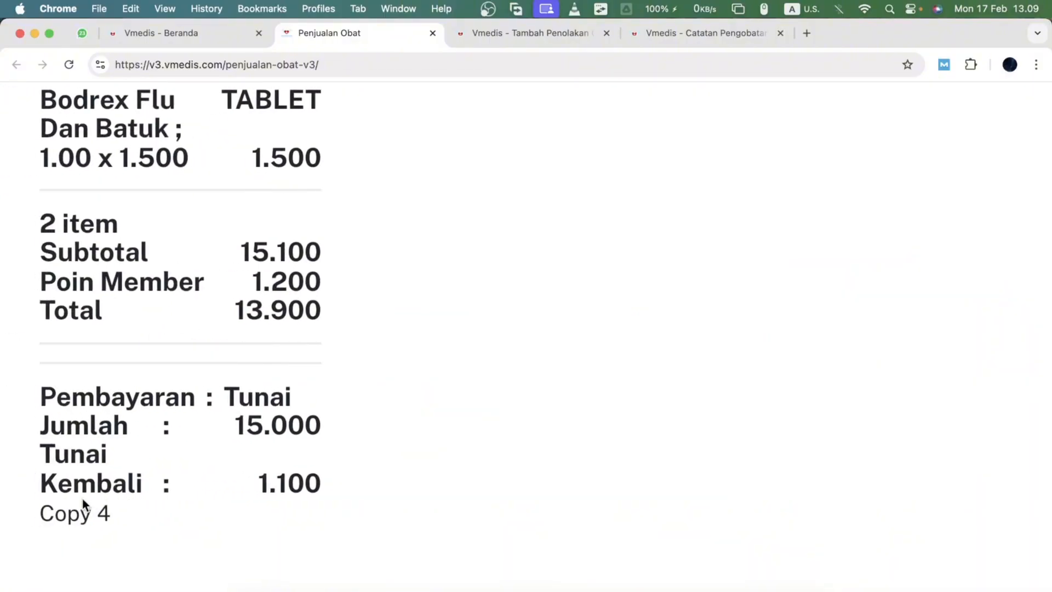
left_click_drag(54, 513, 124, 529)
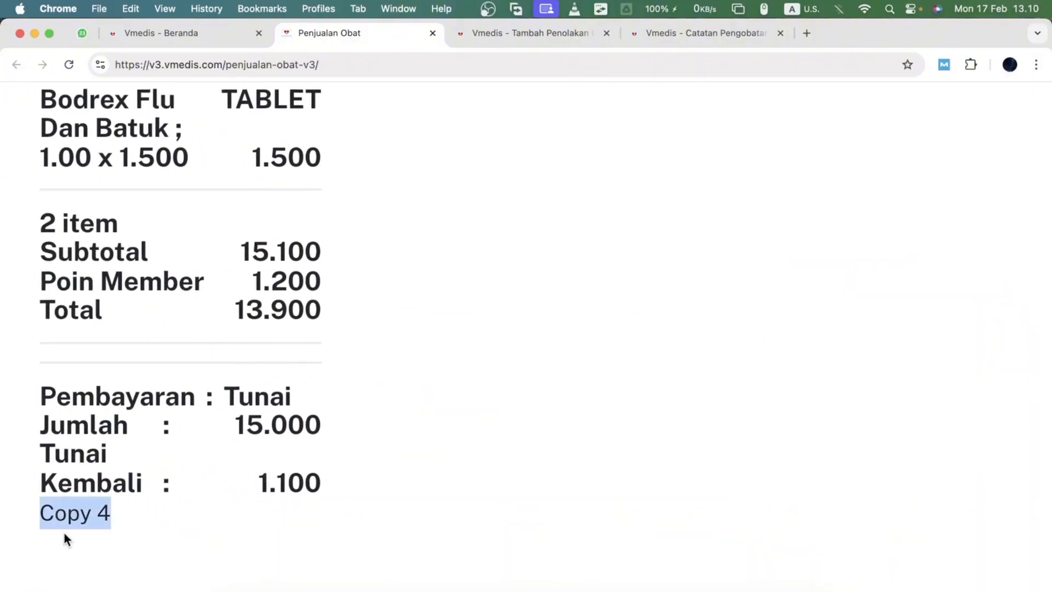
scroll(66, 539, "down", 5)
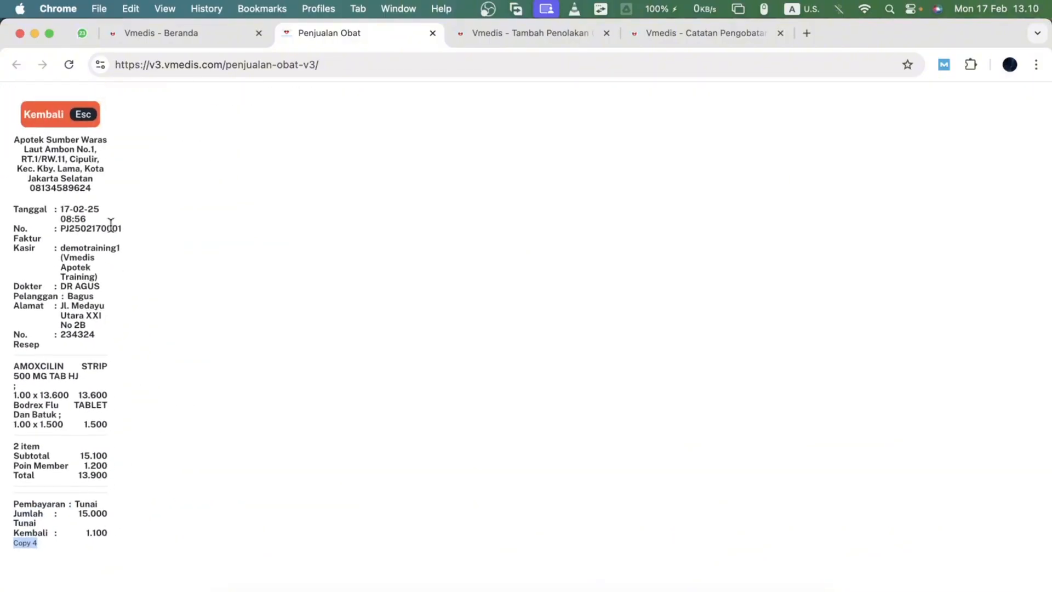
scroll(85, 230, "up", 5)
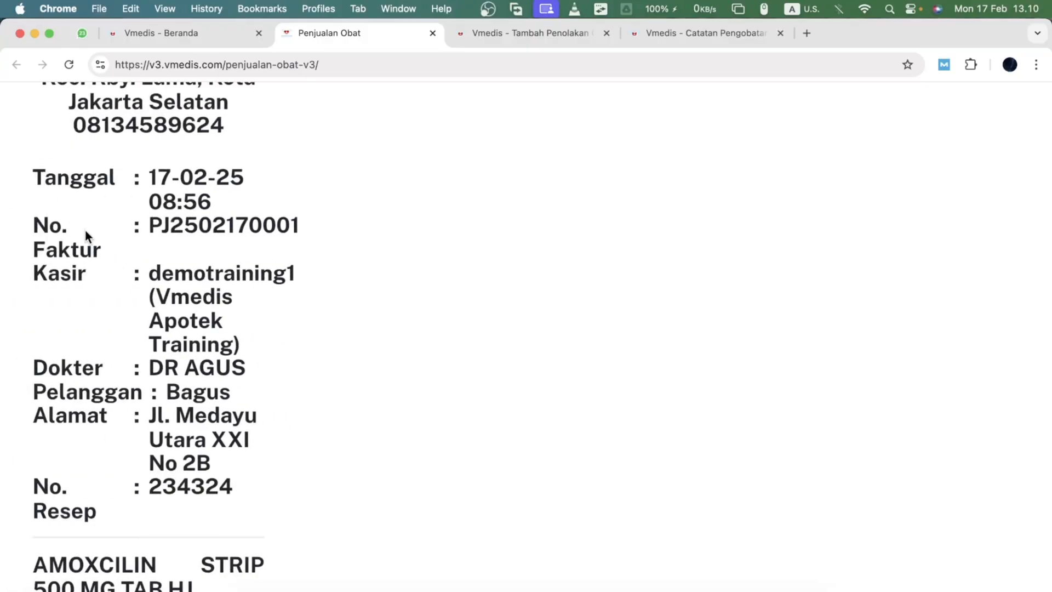
- Leave the receipt preview and add the Cek Gula Darah and Cek Kolestrol services to the cart
left_click(163, 165)
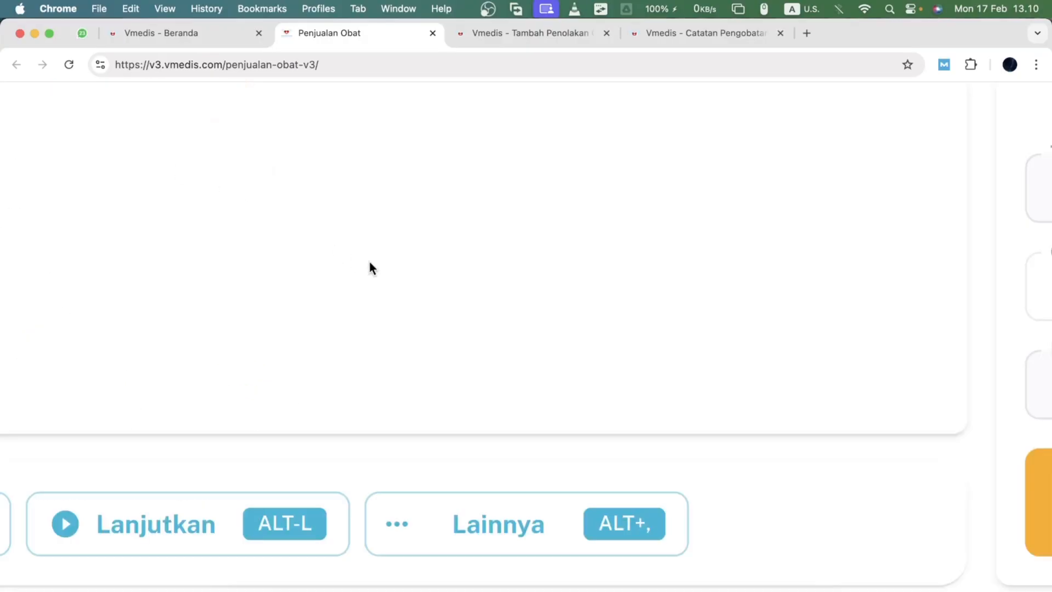
scroll(368, 262, "down", 5)
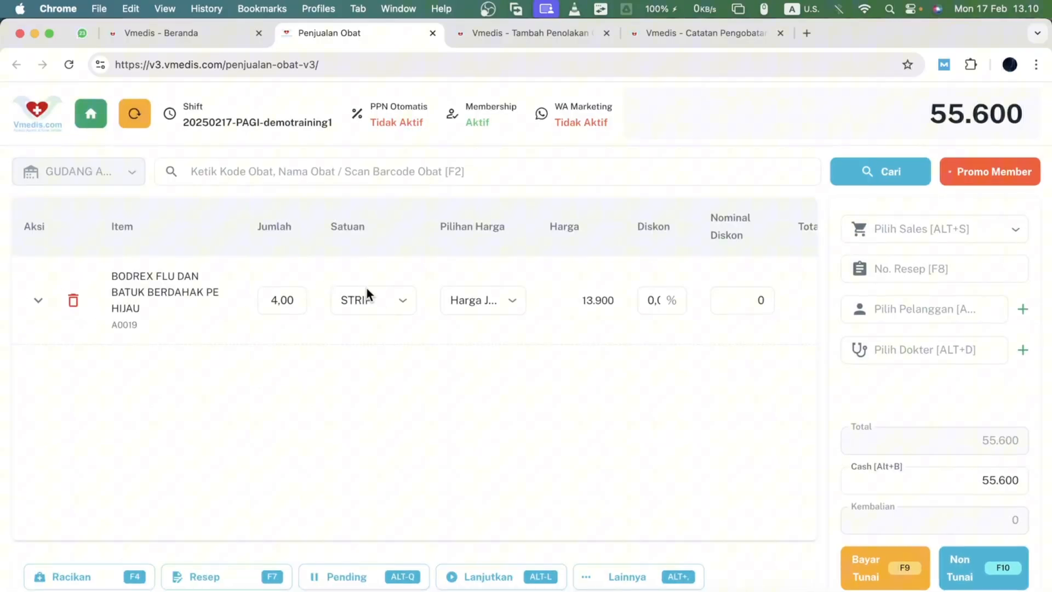
left_click(627, 577)
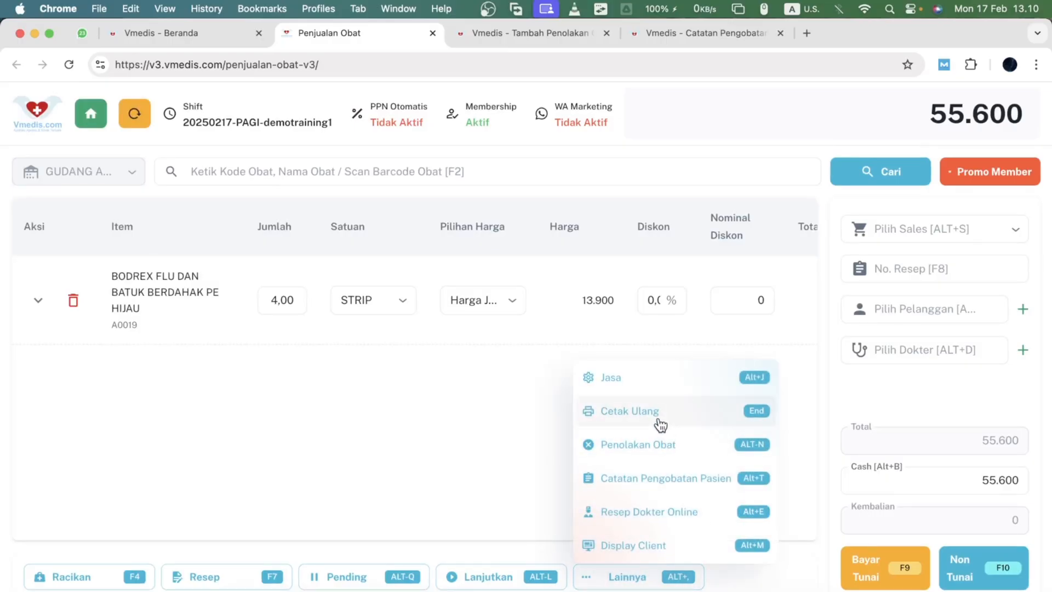
left_click(648, 381)
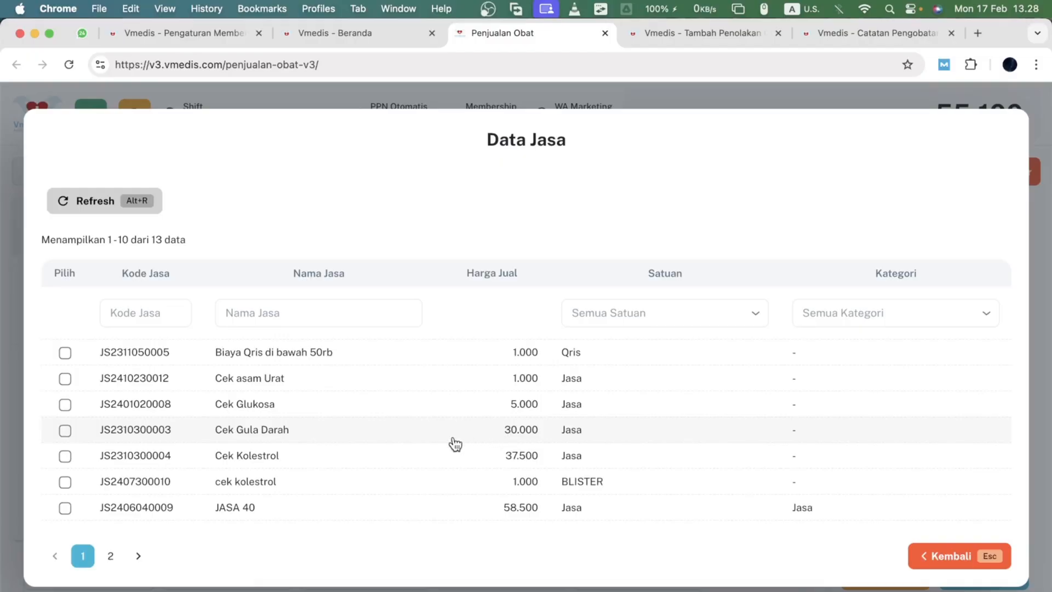
left_click(148, 463)
left_click(141, 430)
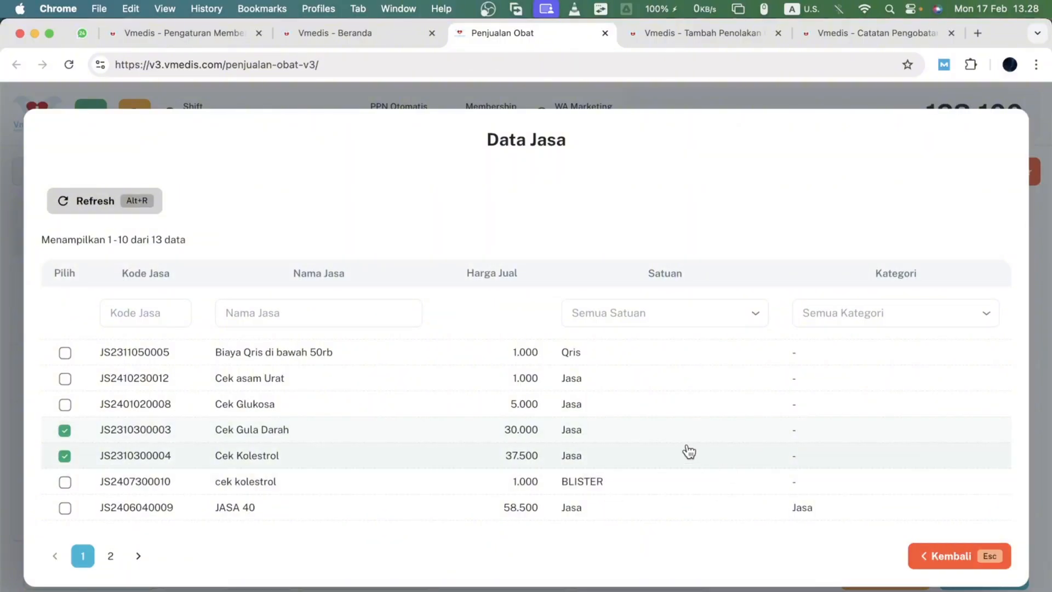
left_click(924, 558)
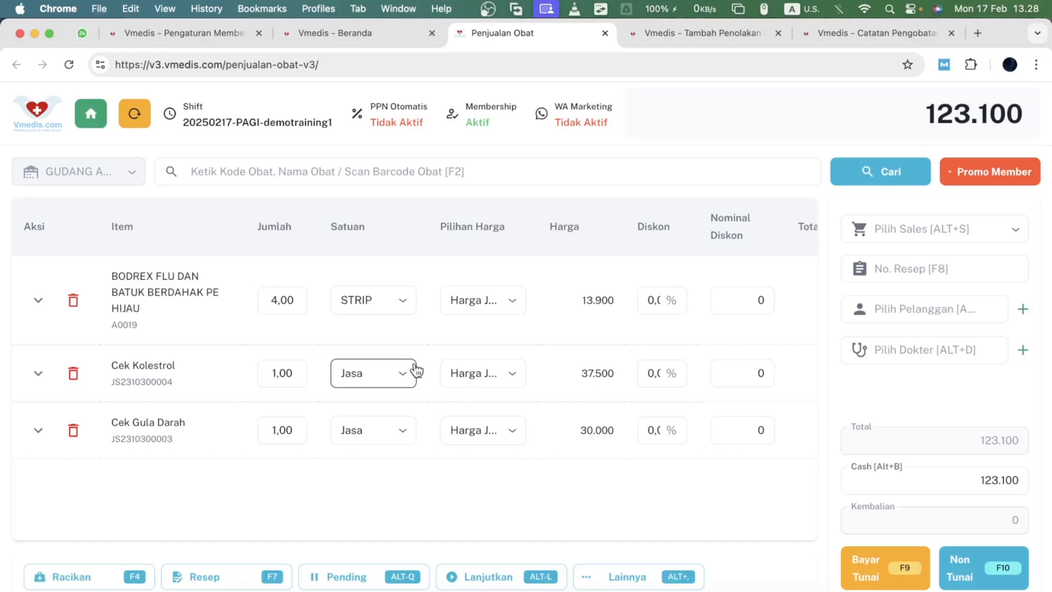
- Give the Cek Kolestrol and Cek Gula Darah service lines a 5% discount each
scroll(535, 376, "right", 2)
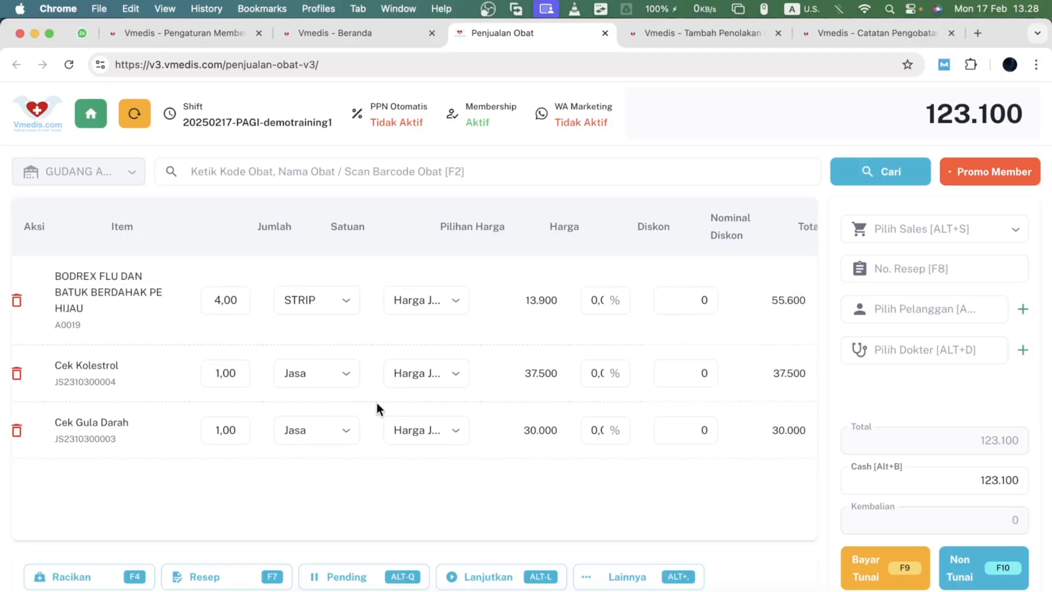
left_click(443, 374)
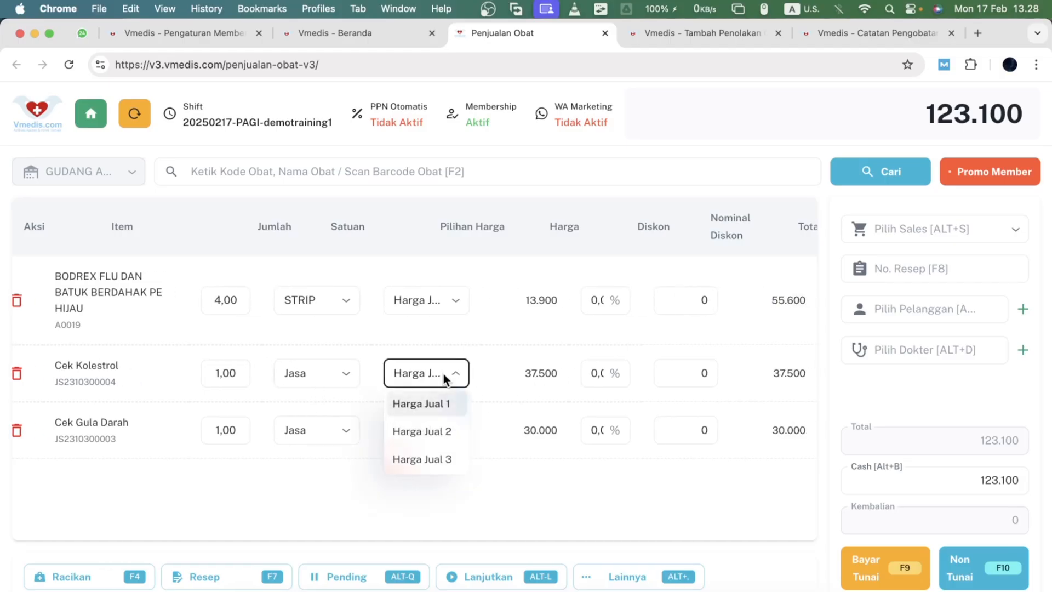
left_click(442, 373)
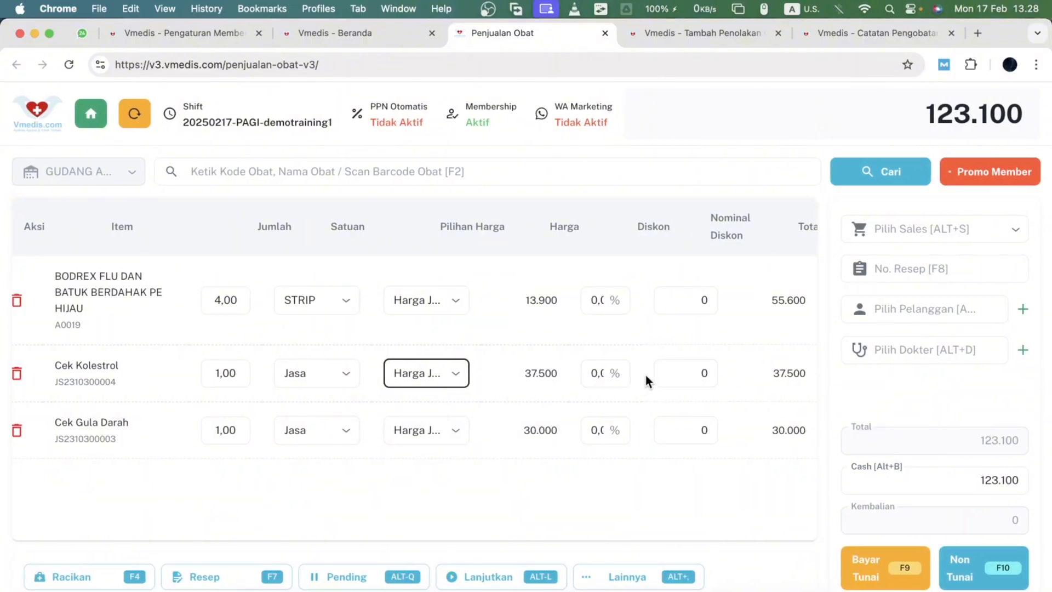
left_click(593, 382)
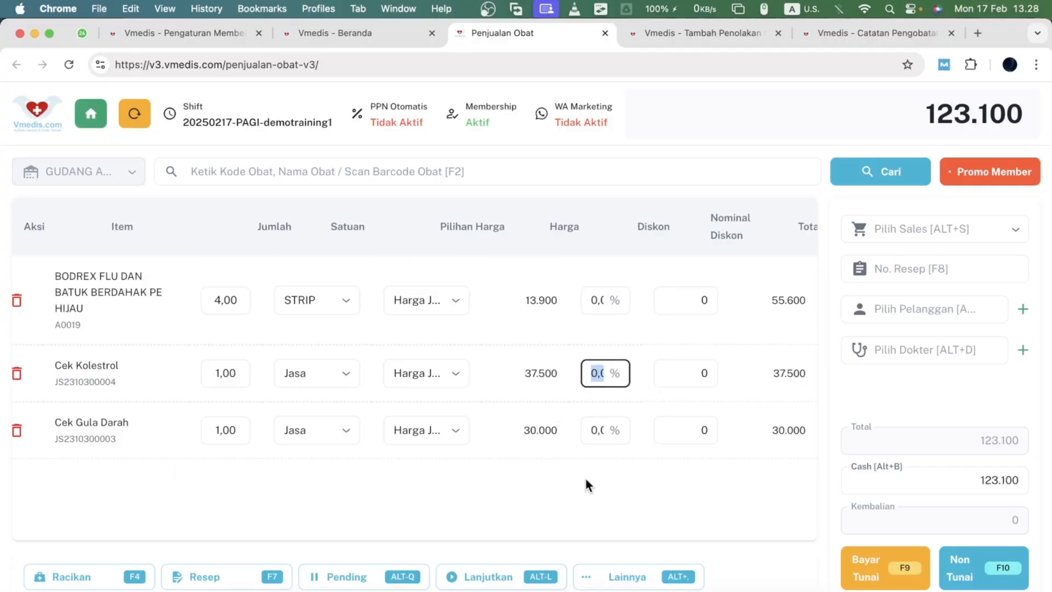
type("5")
left_click(594, 431)
type("5")
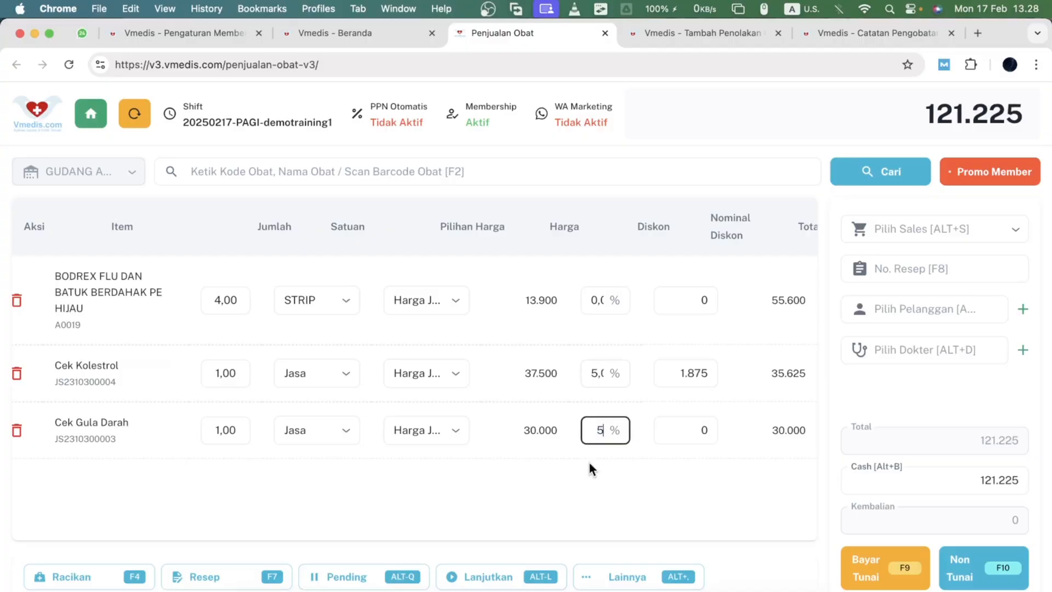
left_click(589, 463)
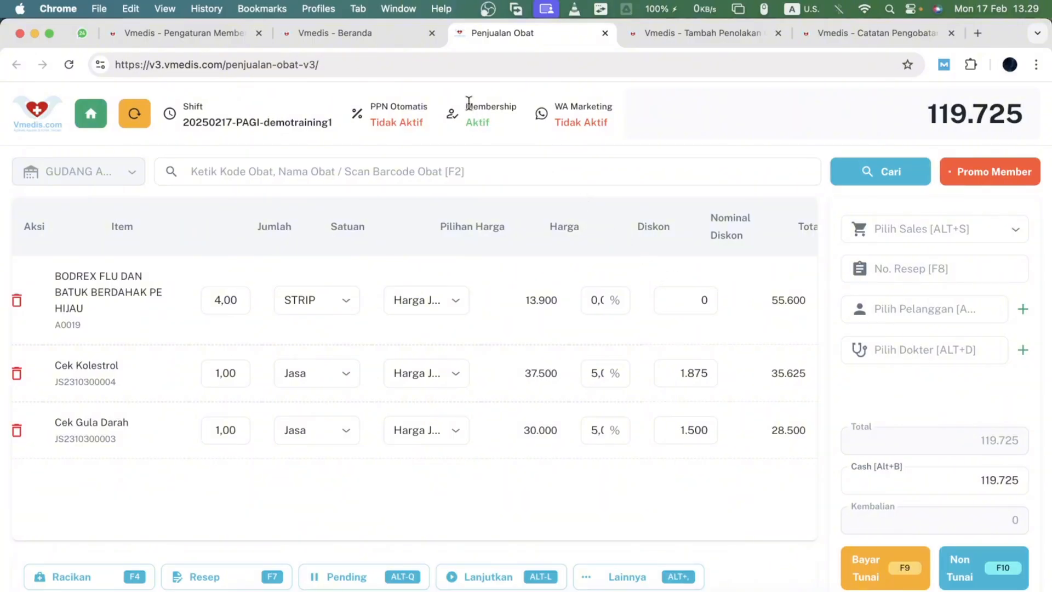
- Open the available member promotions and read through their terms
left_click_drag(468, 103, 500, 127)
left_click(499, 127)
left_click(986, 171)
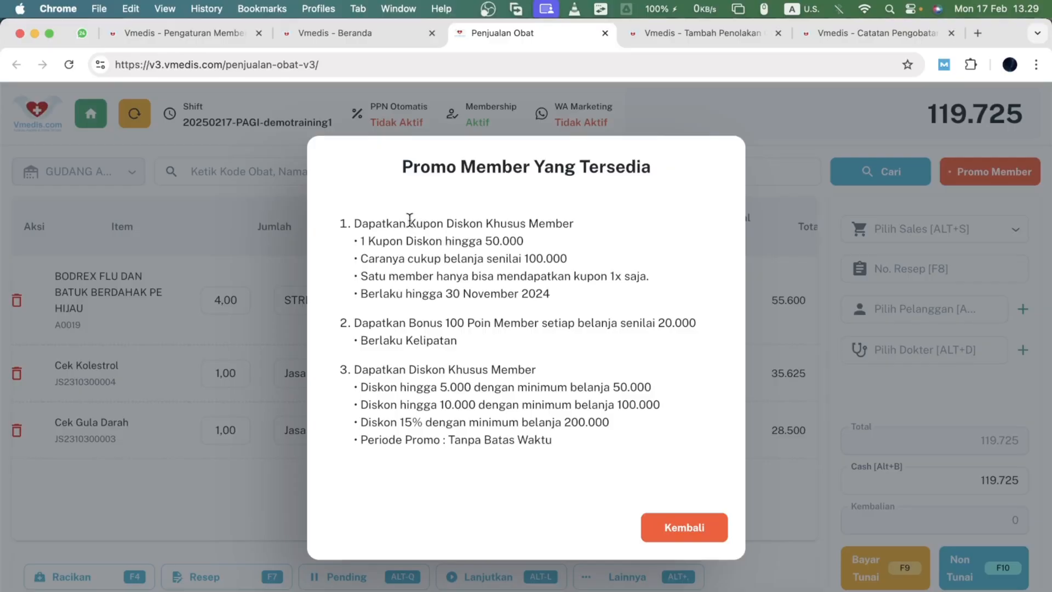
left_click_drag(409, 220, 564, 227)
left_click(445, 271)
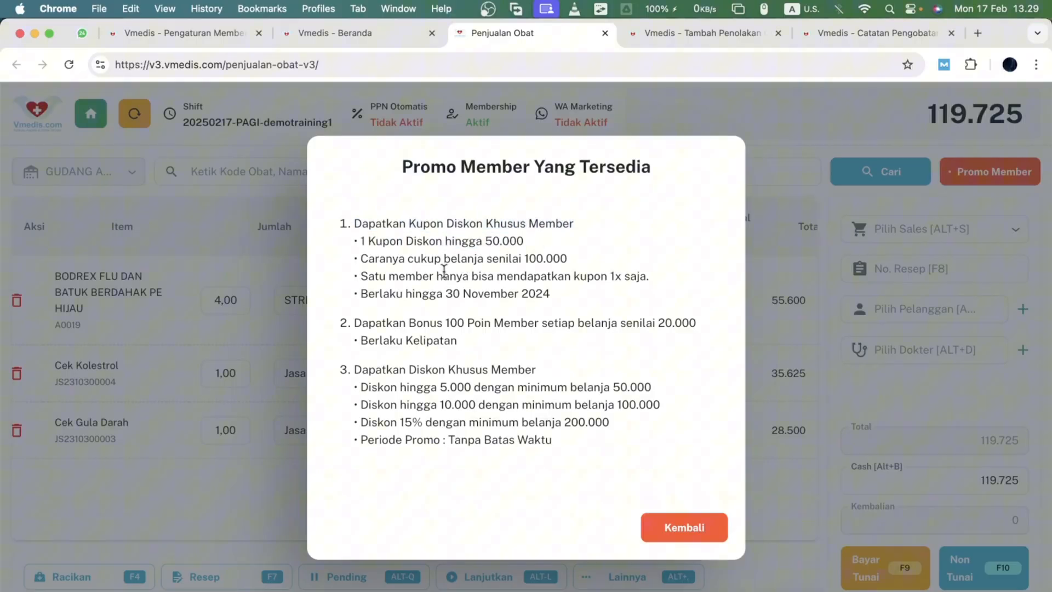
triple_click(509, 240)
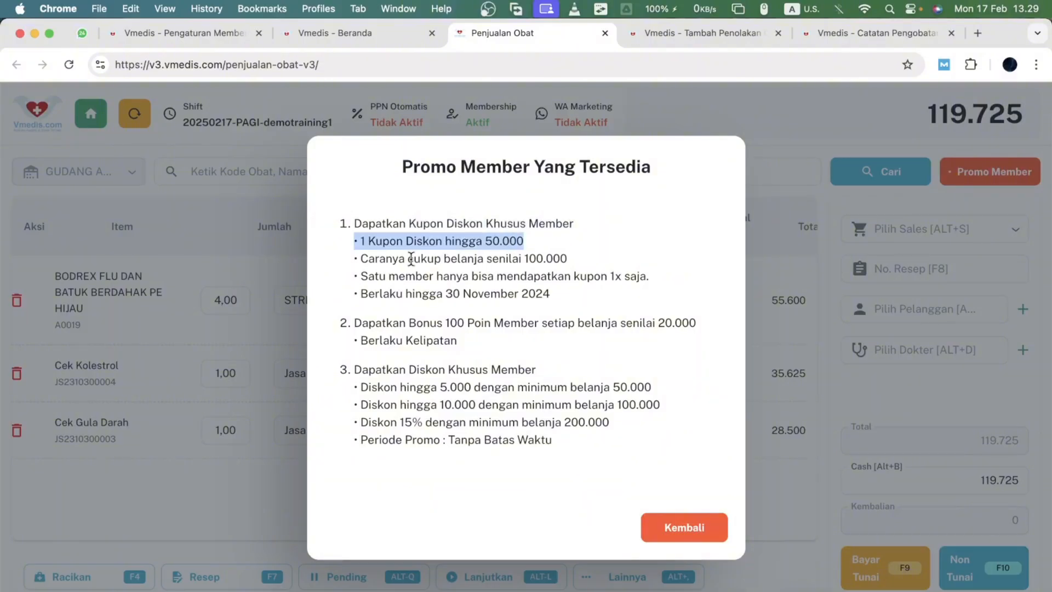
left_click_drag(412, 259, 557, 259)
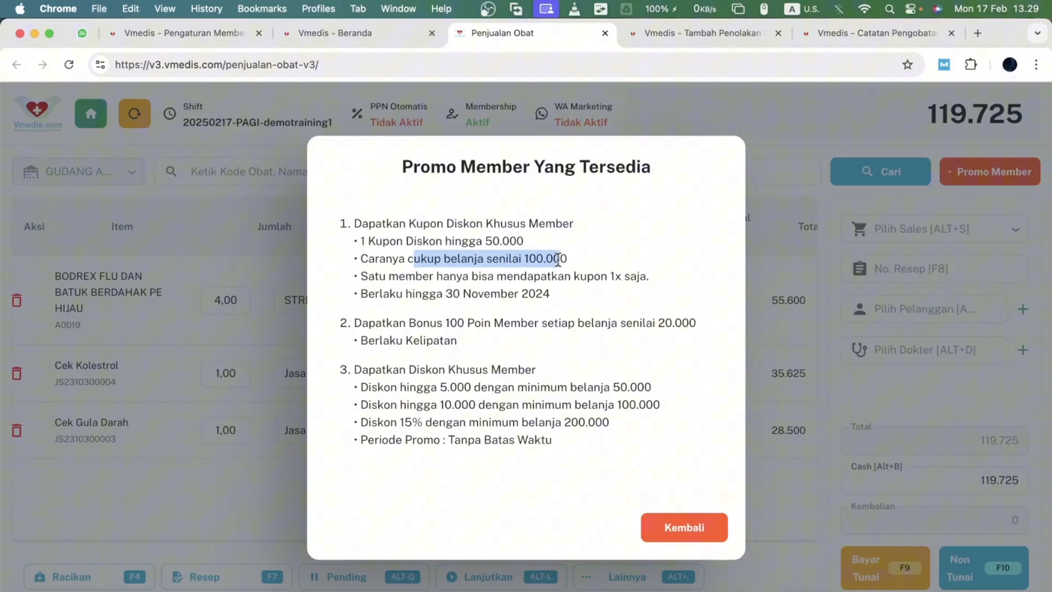
triple_click(516, 286)
left_click(552, 255)
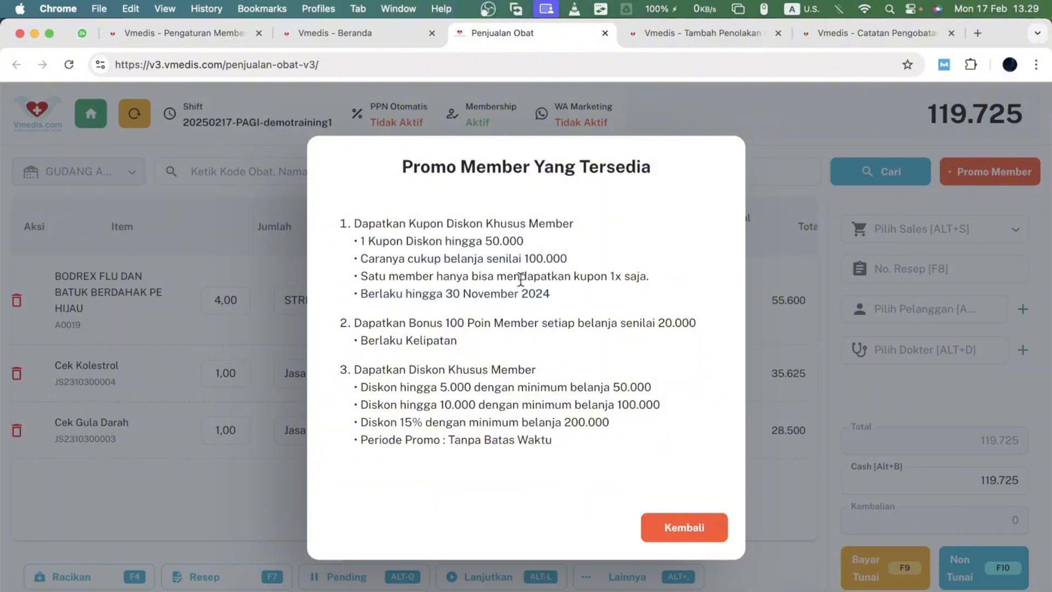
- Highlight the member promotion terms and close the promotions list
triple_click(492, 295)
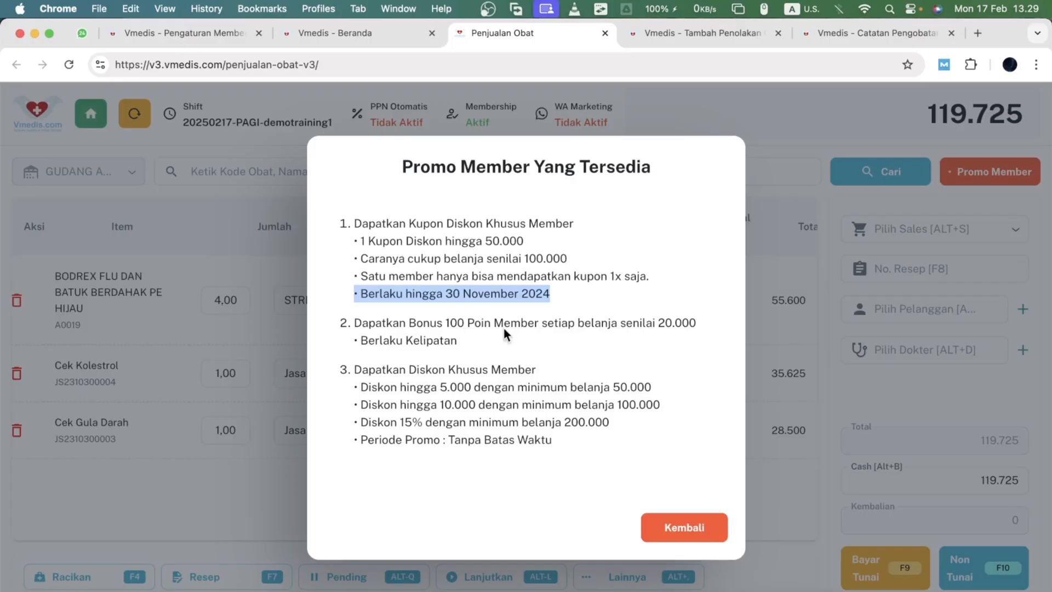
left_click(443, 369)
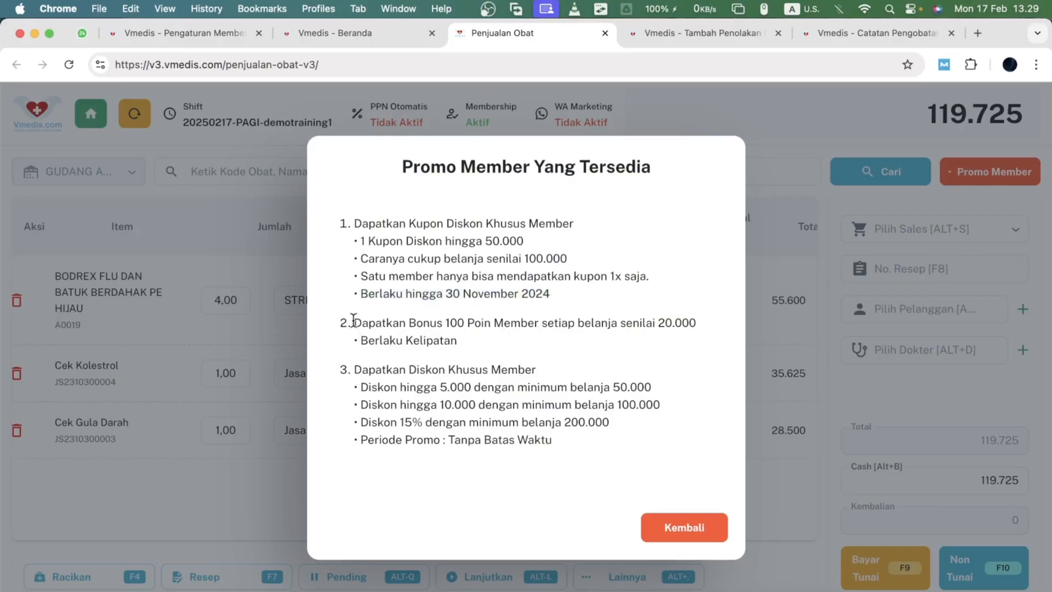
left_click_drag(353, 322, 640, 438)
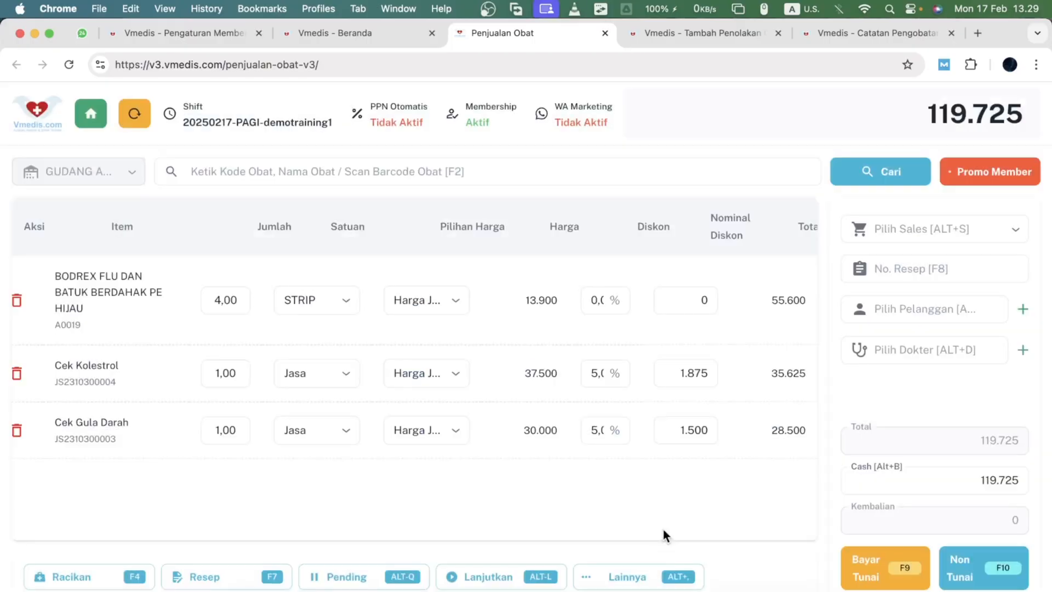
left_click(675, 528)
- Select the member customer for this sale by searching their name
left_click(914, 310)
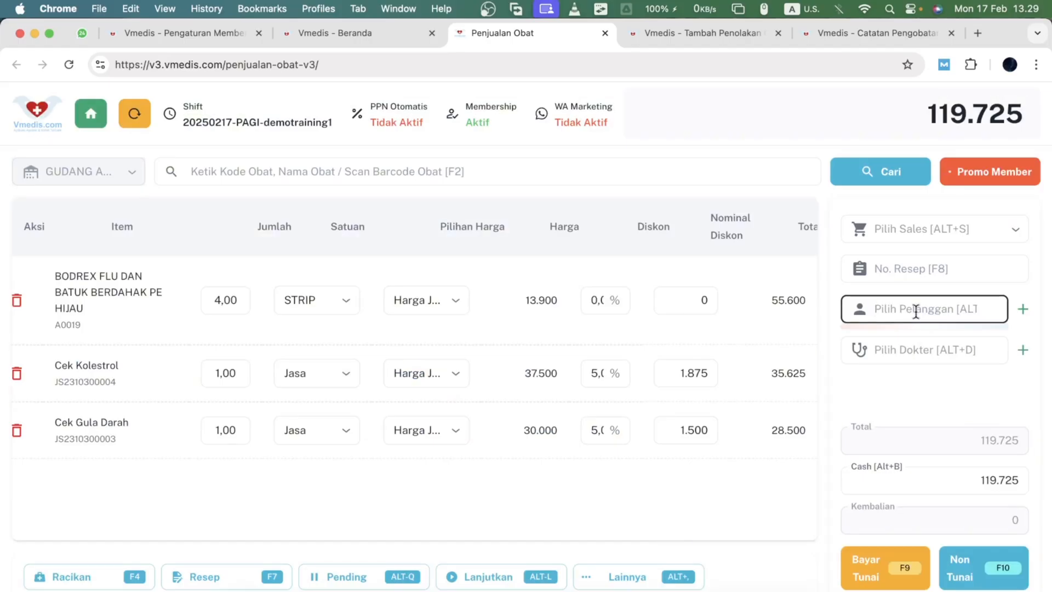
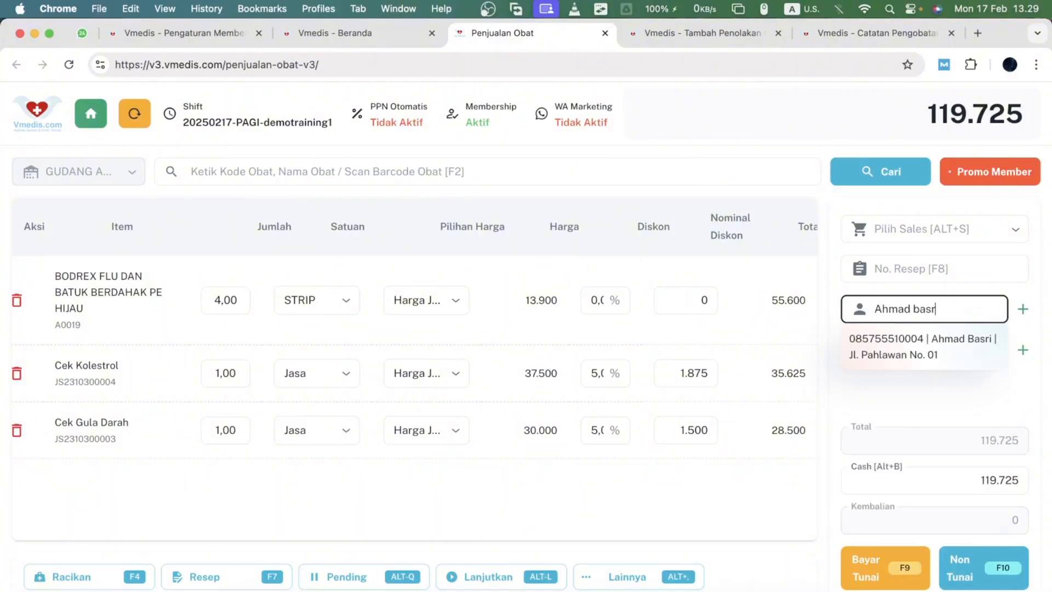
key("Return")
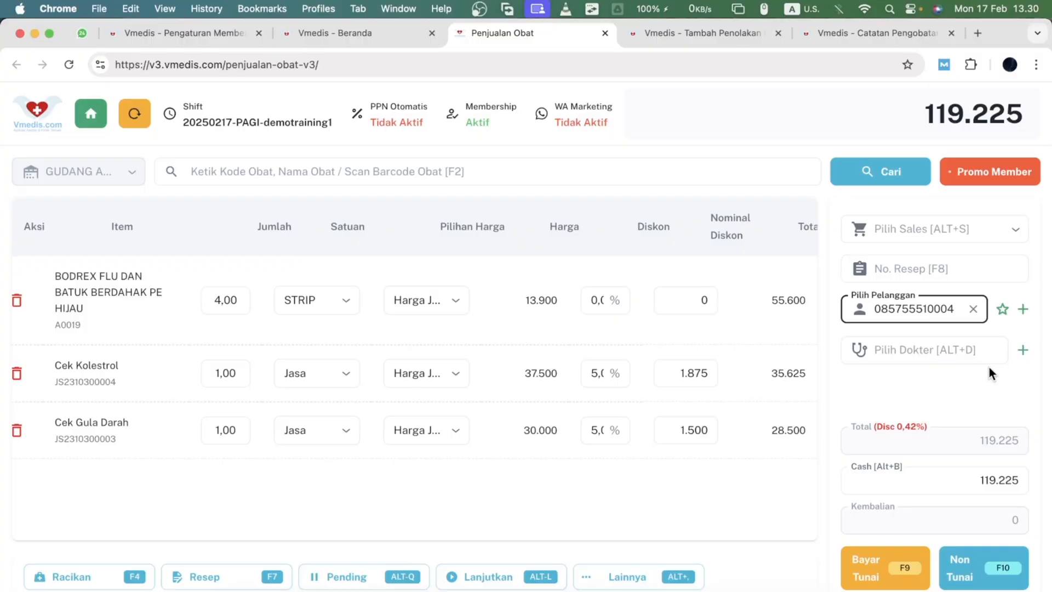
- Open the selected member's information and review their coupons and points before closing it
left_click(1002, 310)
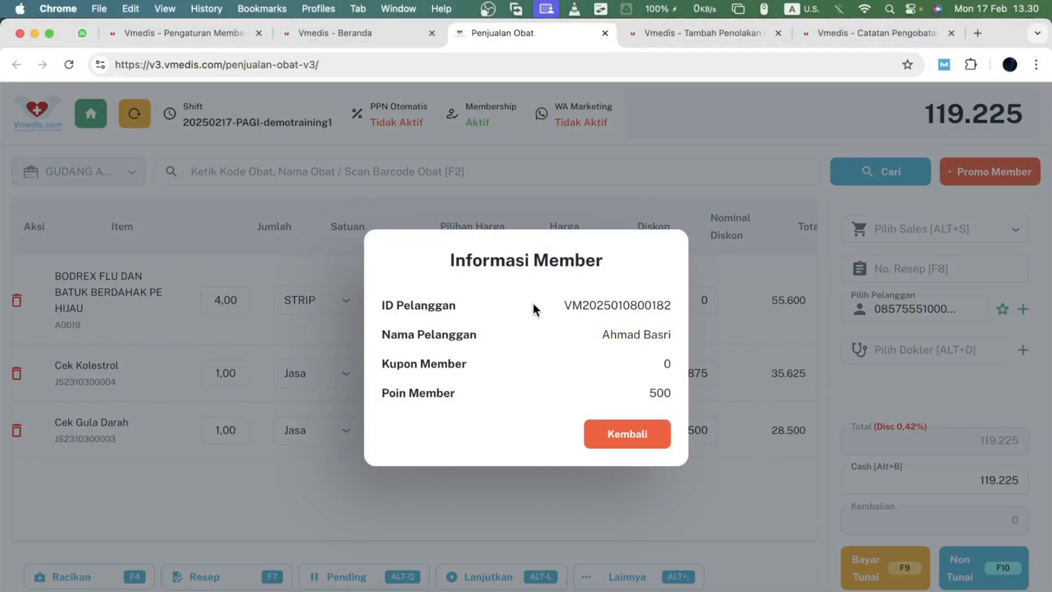
triple_click(432, 363)
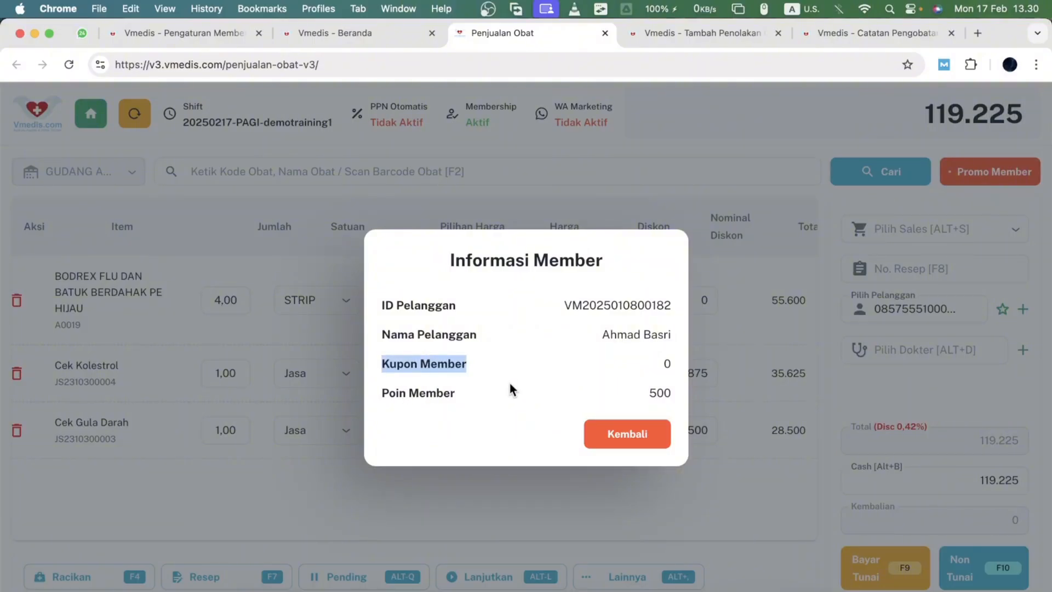
left_click(644, 434)
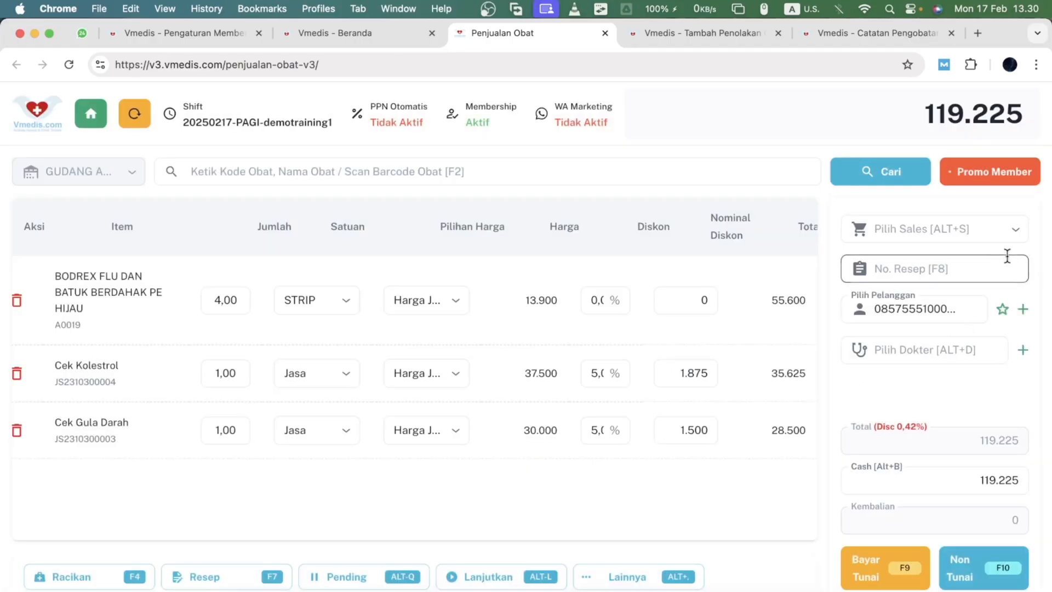
- Reopen the member promotions and go through the discount, points and coupon terms
left_click(998, 181)
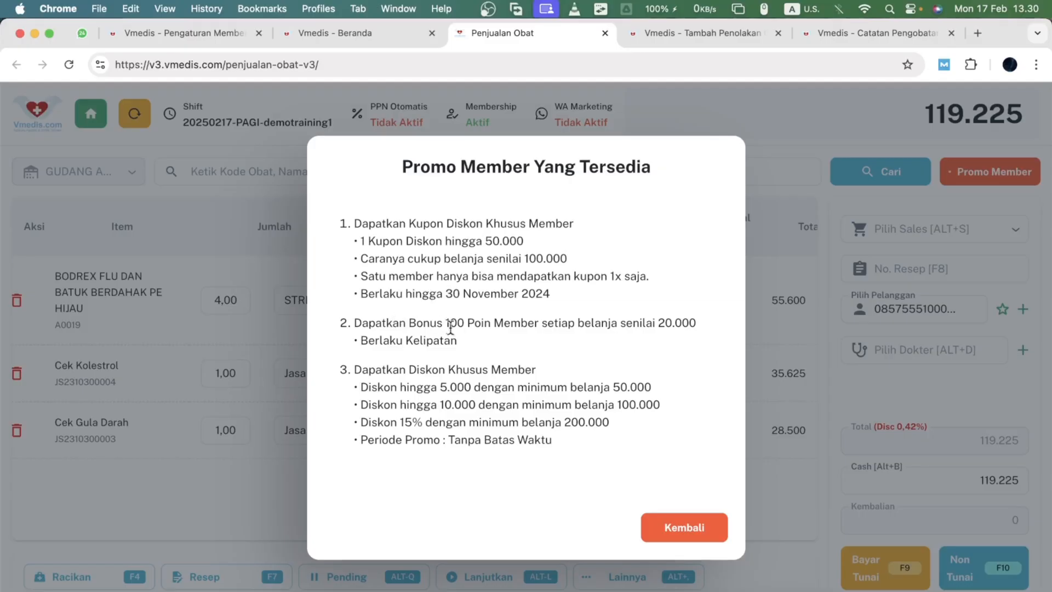
left_click_drag(445, 322, 650, 336)
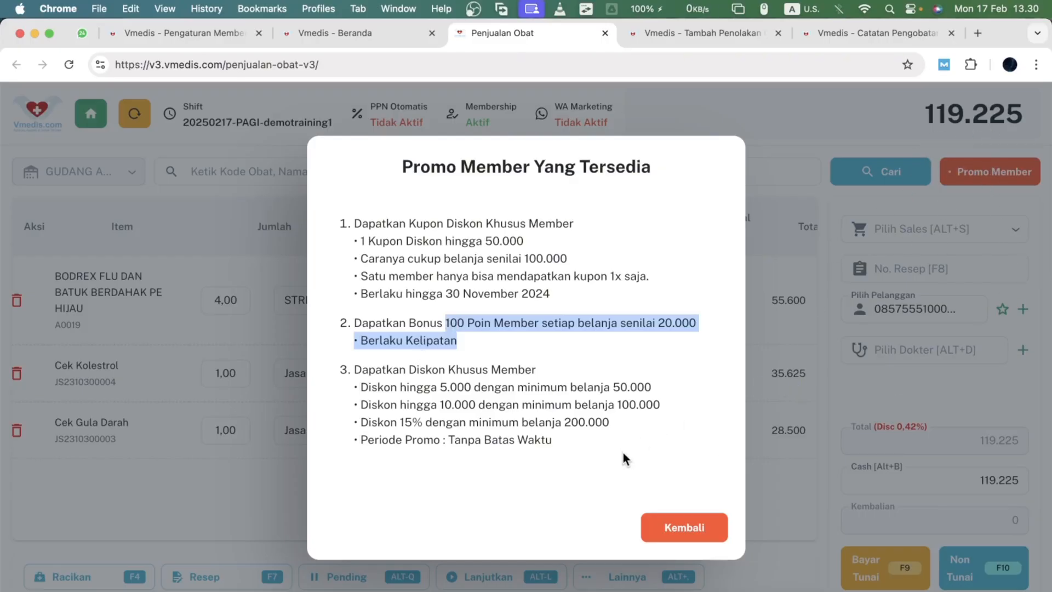
triple_click(424, 373)
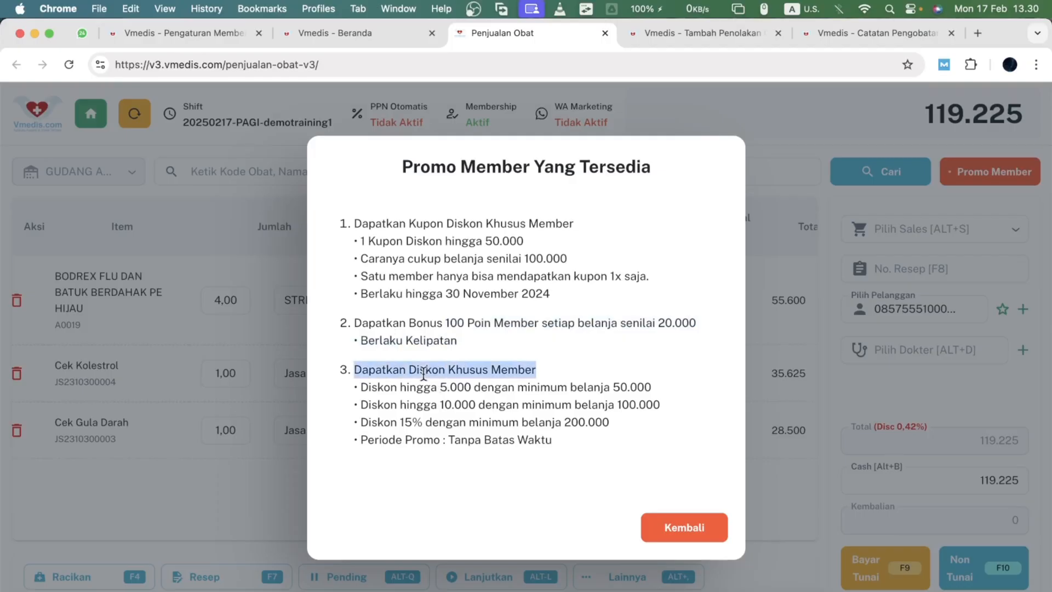
double_click(406, 385)
left_click(465, 405)
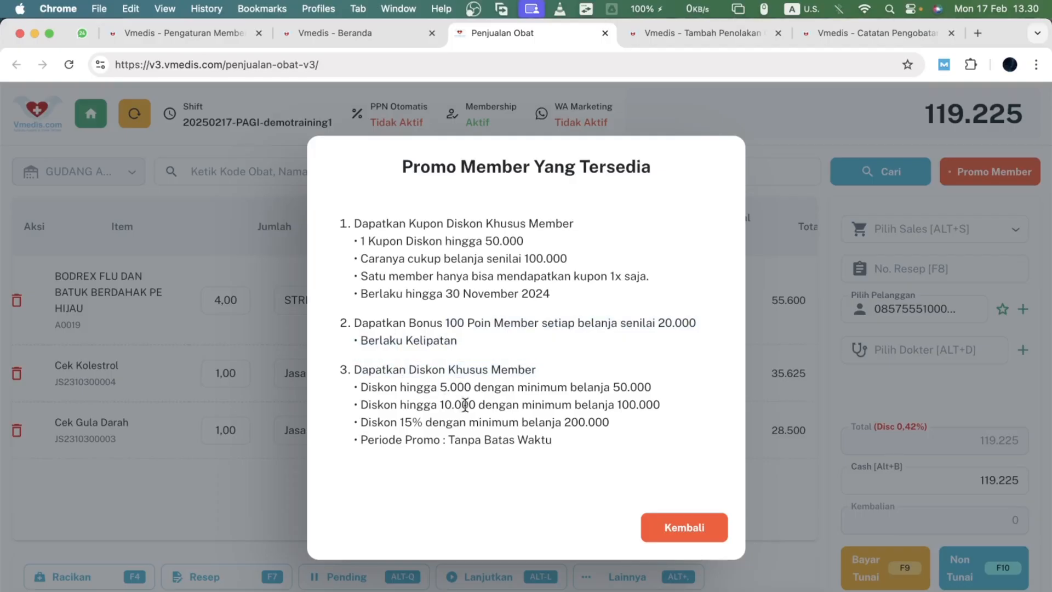
double_click(457, 388)
left_click(471, 390)
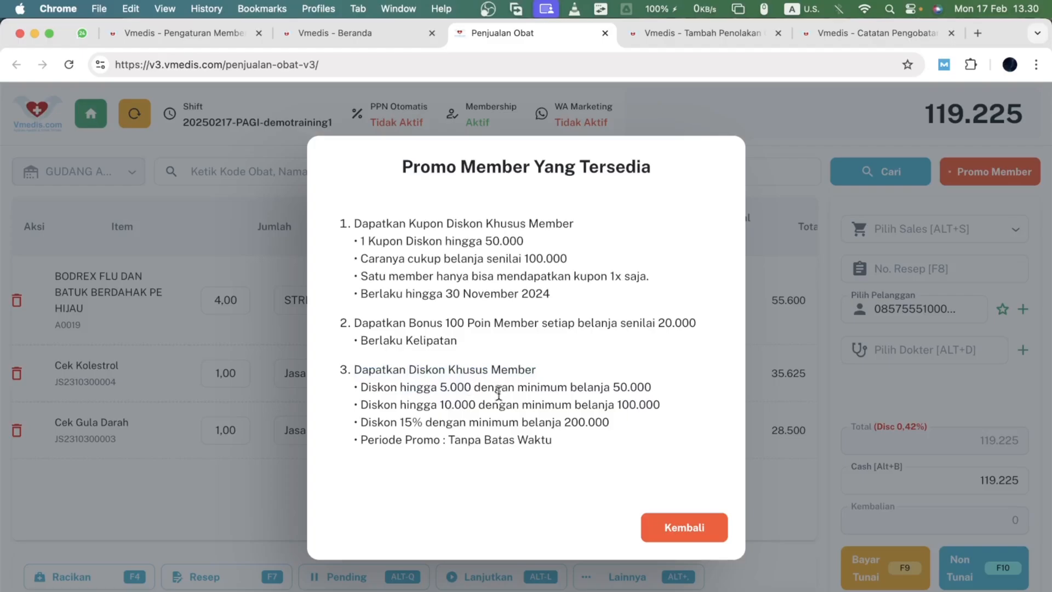
triple_click(654, 389)
left_click(635, 391)
double_click(639, 405)
double_click(581, 421)
double_click(486, 440)
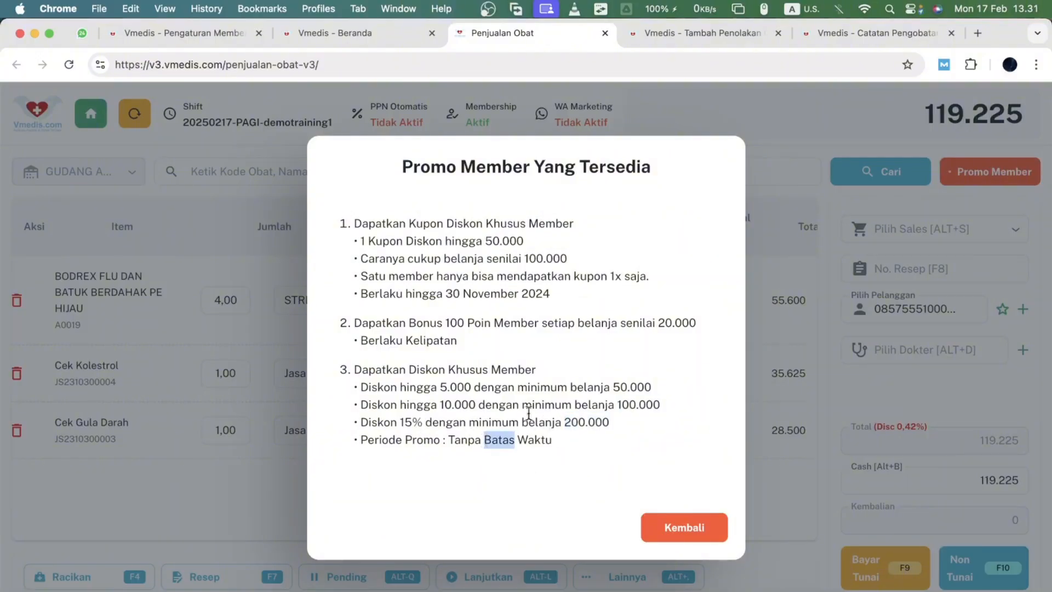
mouse_move(337, 223)
left_mouse_down()
mouse_move(540, 275)
mouse_move(606, 307)
mouse_move(338, 222)
left_mouse_up()
left_click(601, 304)
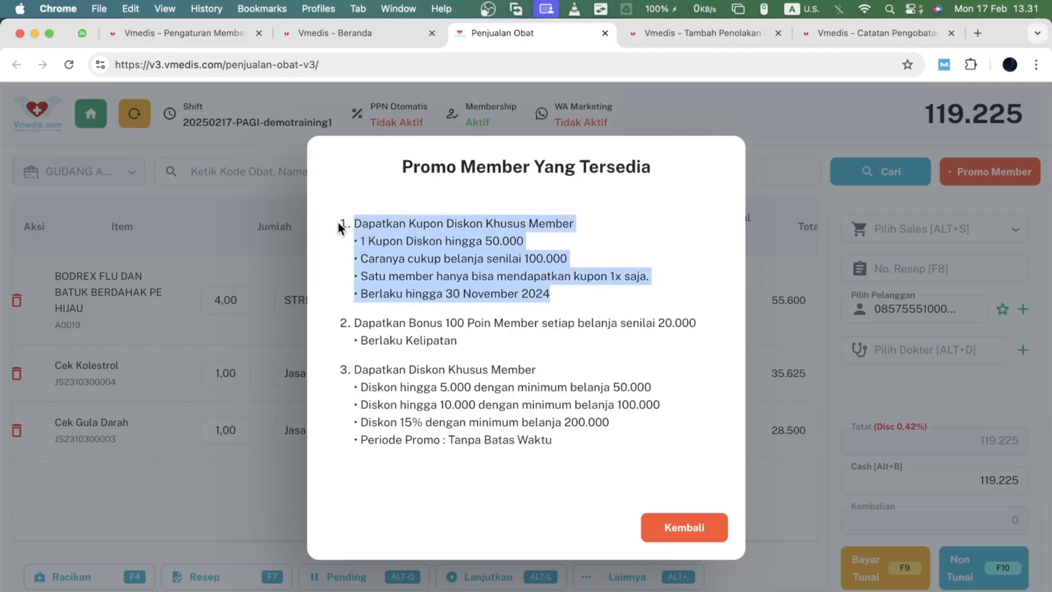
left_click(397, 240)
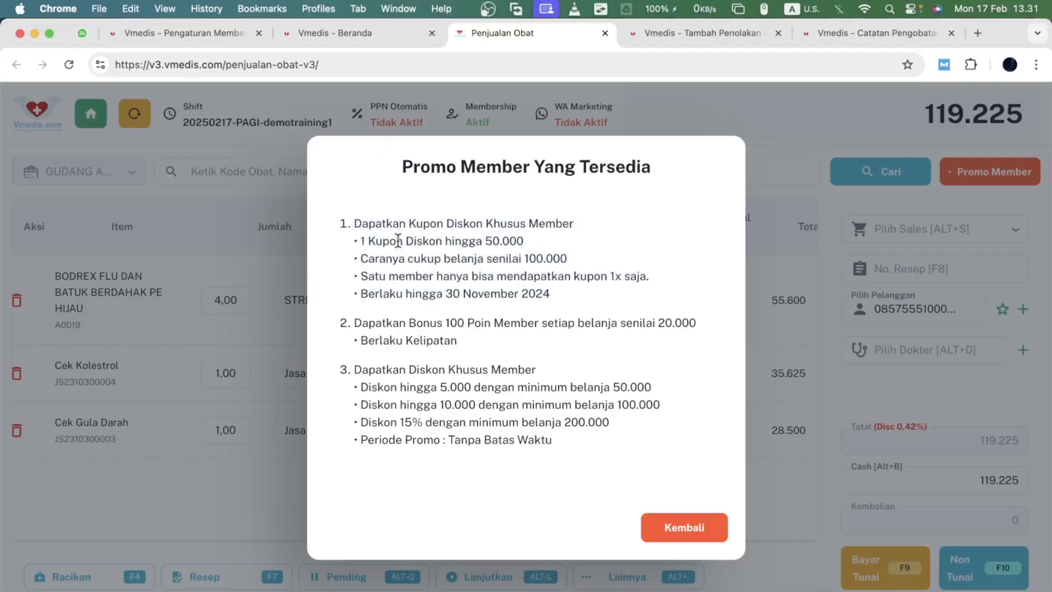
left_click(670, 527)
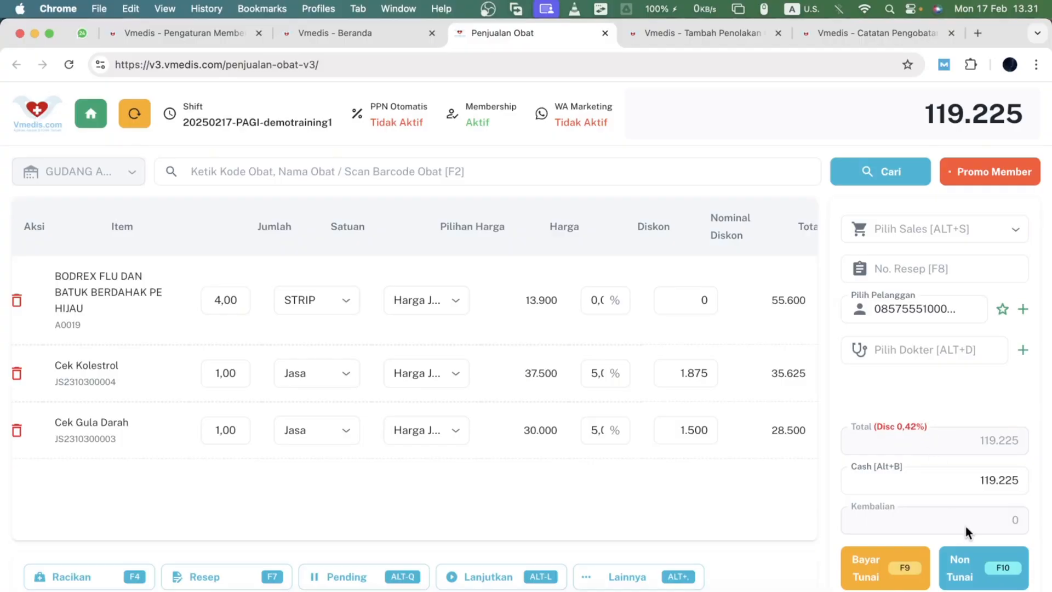
- Open the non-cash payment dialog, try using the 500 member points instead of the member discount, and close it
left_click(964, 567)
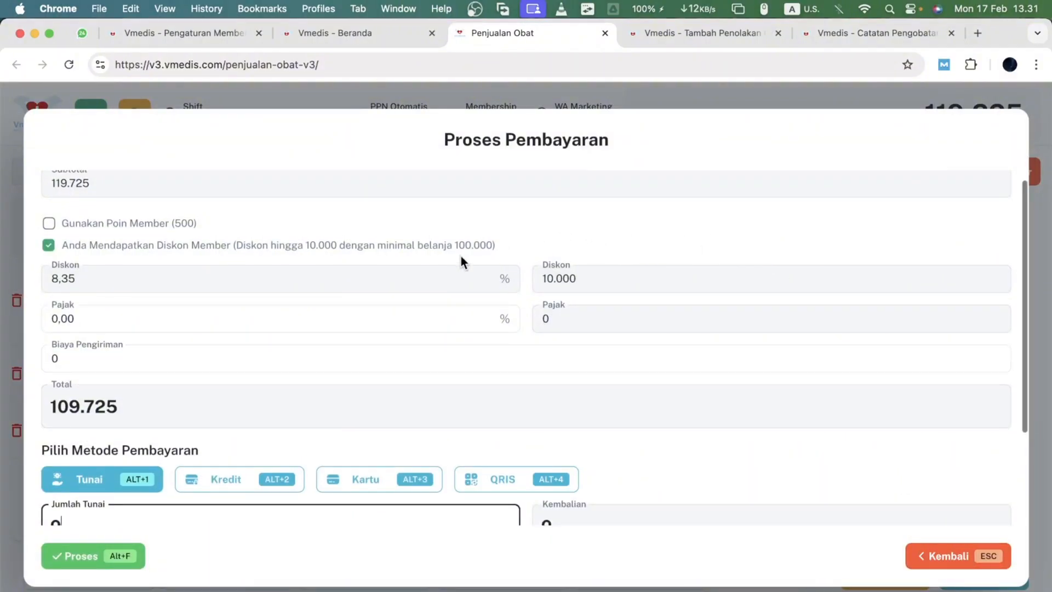
scroll(462, 261, "up", 1)
left_click(48, 237)
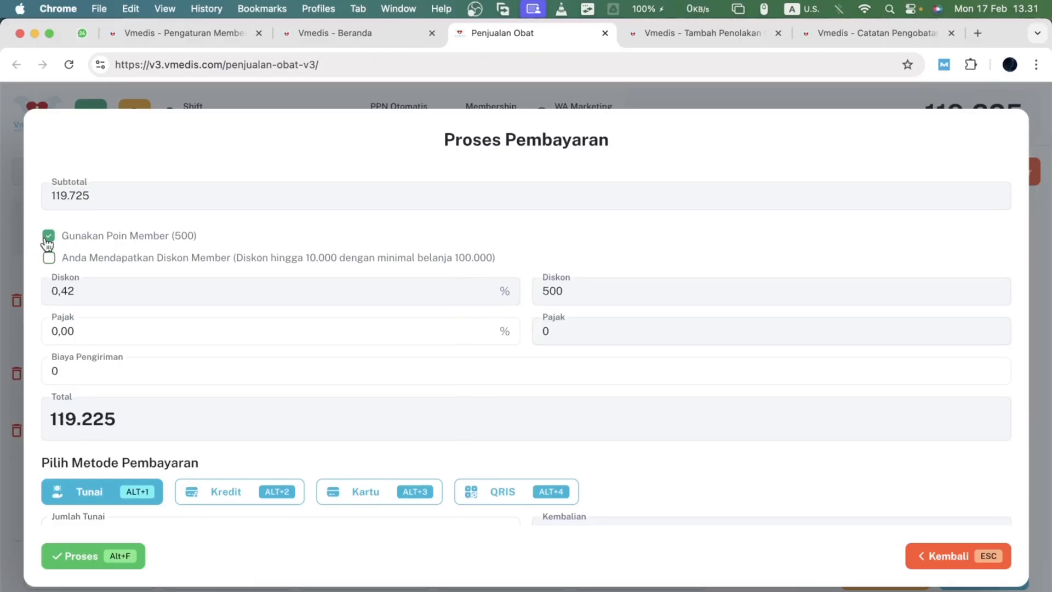
left_click(49, 286)
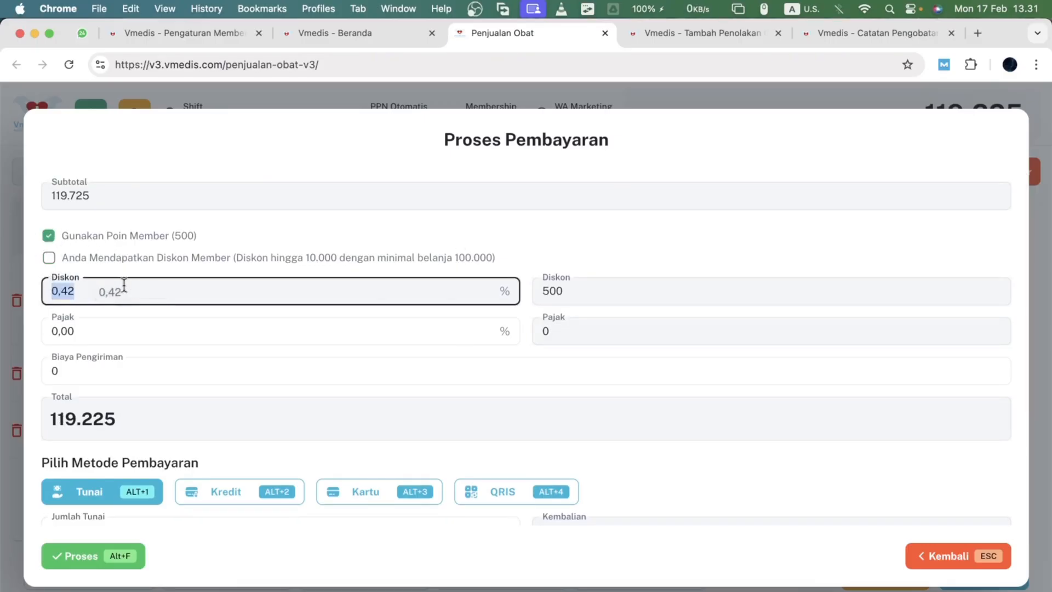
triple_click(154, 236)
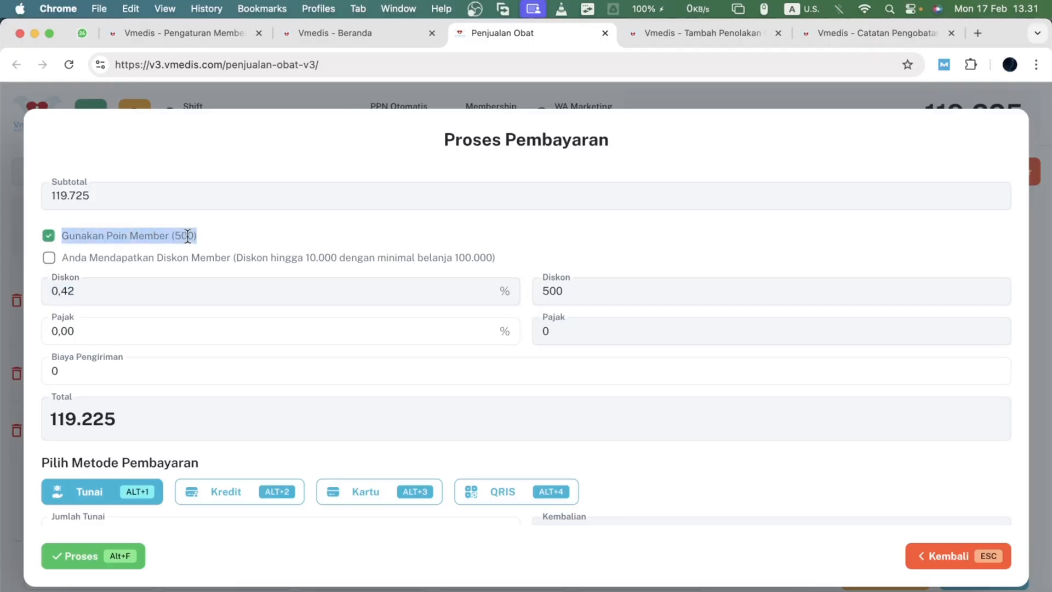
left_click(923, 557)
left_click(942, 572)
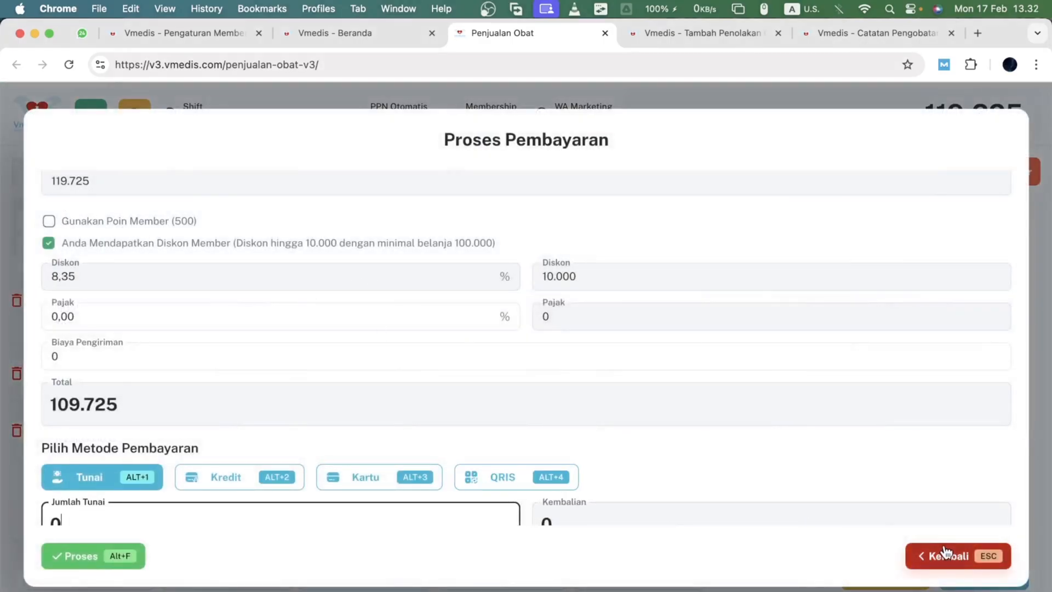
left_click(936, 561)
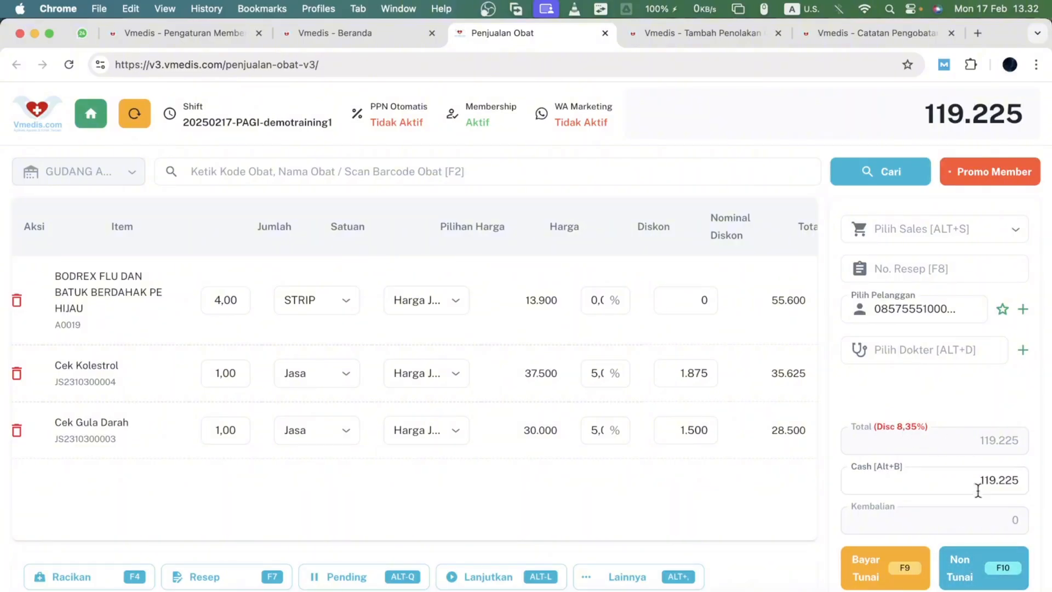
- Reopen the non-cash payment dialog and examine the member discount option and its discount fields
left_click(968, 567)
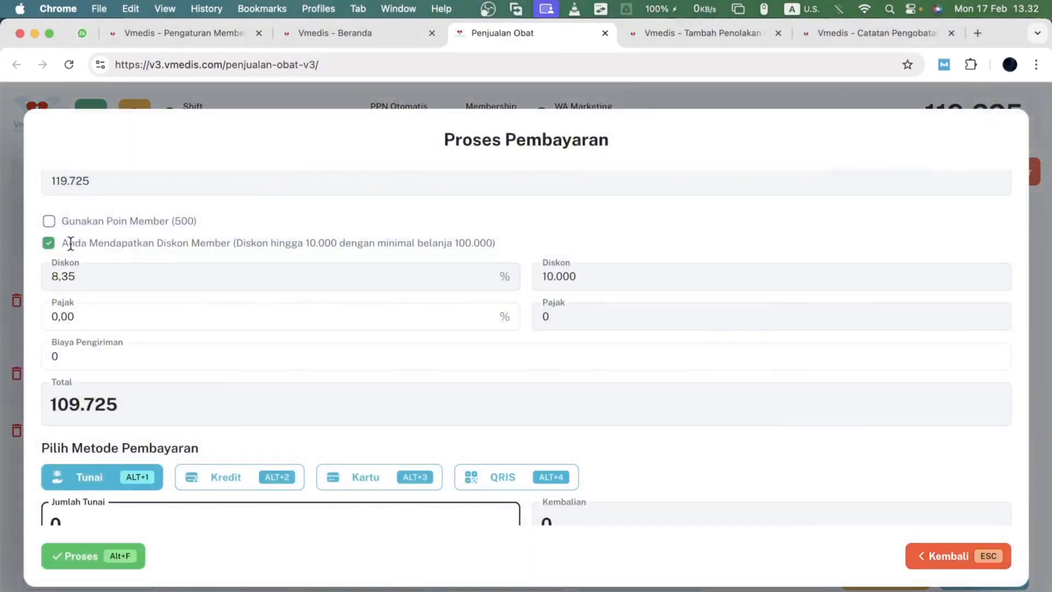
left_click_drag(61, 243, 521, 254)
left_click(558, 280)
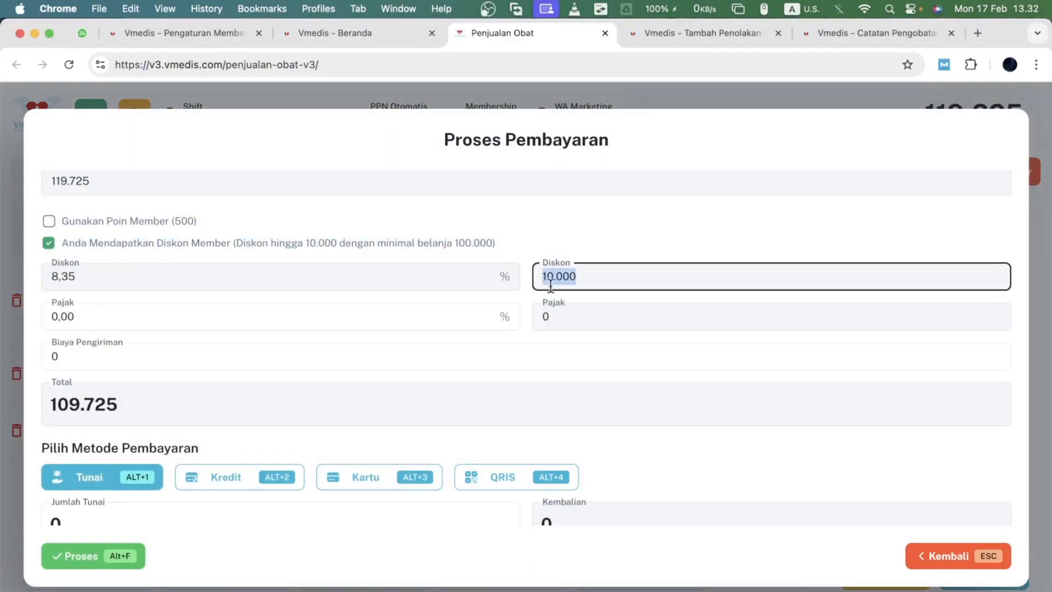
scroll(547, 300, "up", 1)
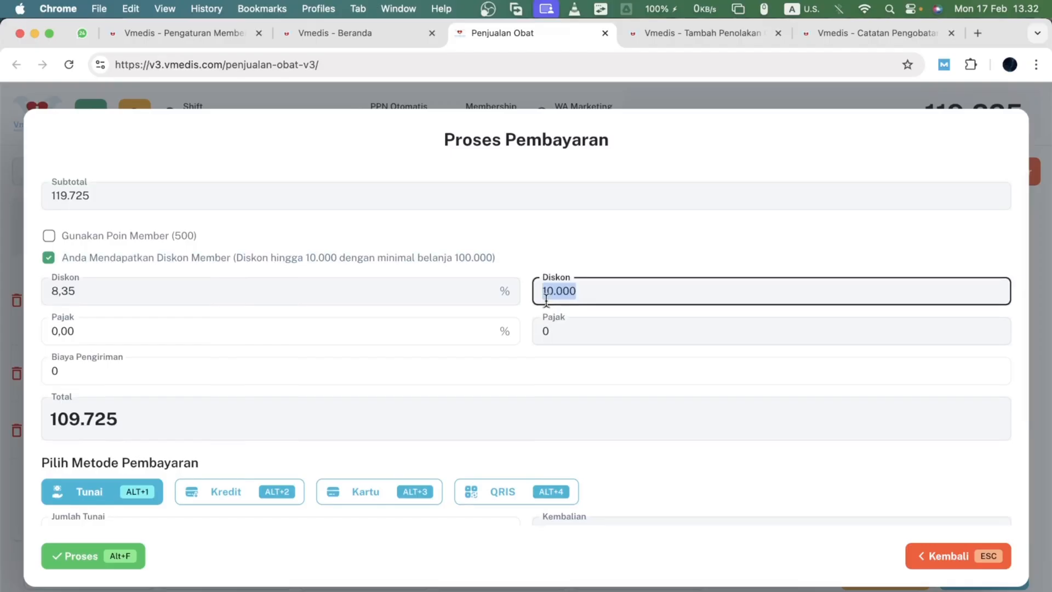
left_click(546, 298)
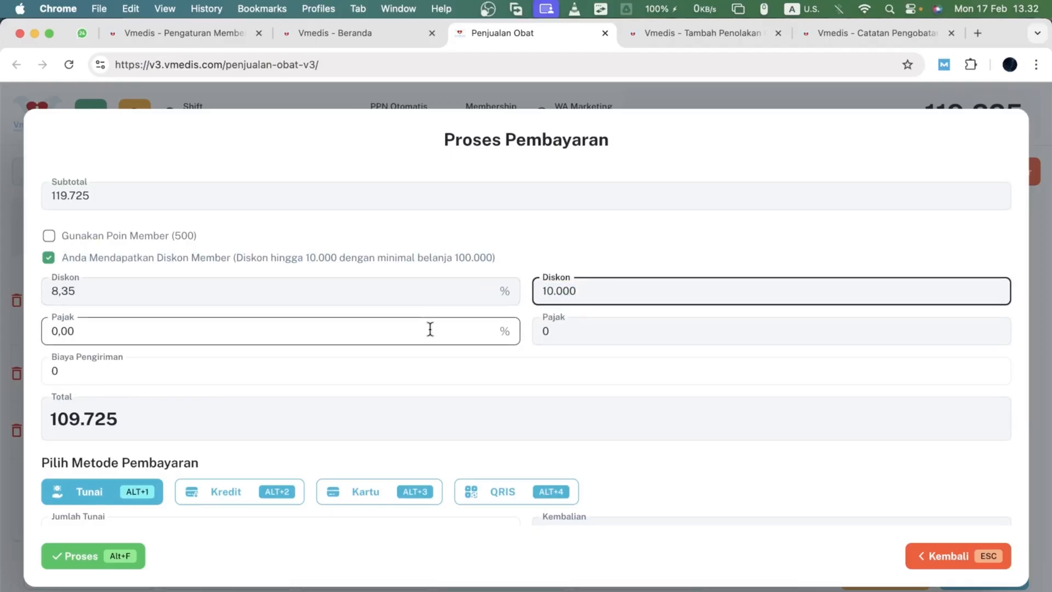
left_click(55, 293)
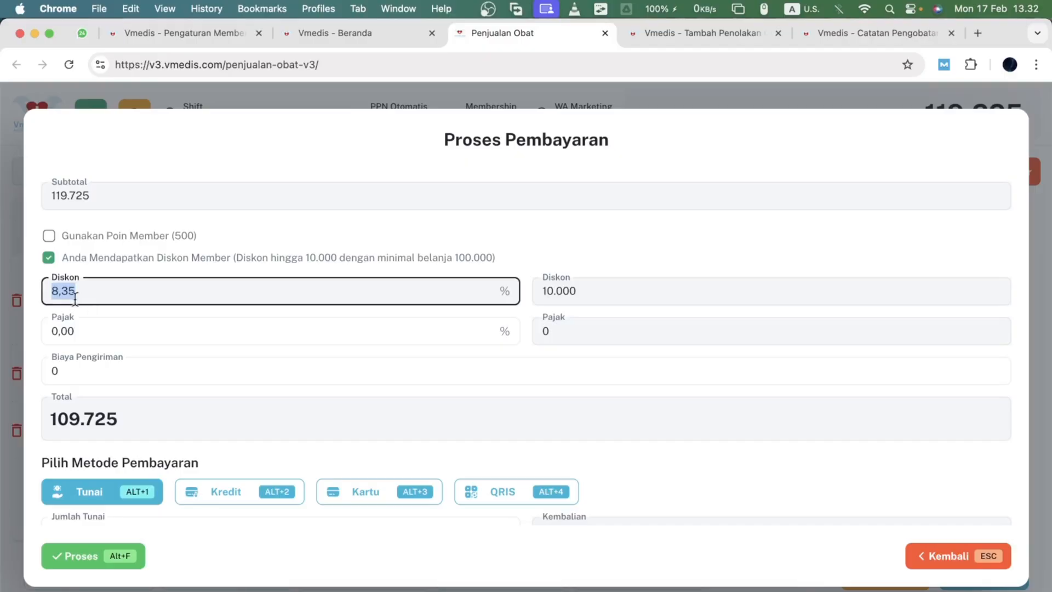
left_click(75, 299)
- Switch repeatedly between using member points and the member discount, ending with the member discount applied
left_click(49, 235)
left_click(49, 258)
left_click(49, 236)
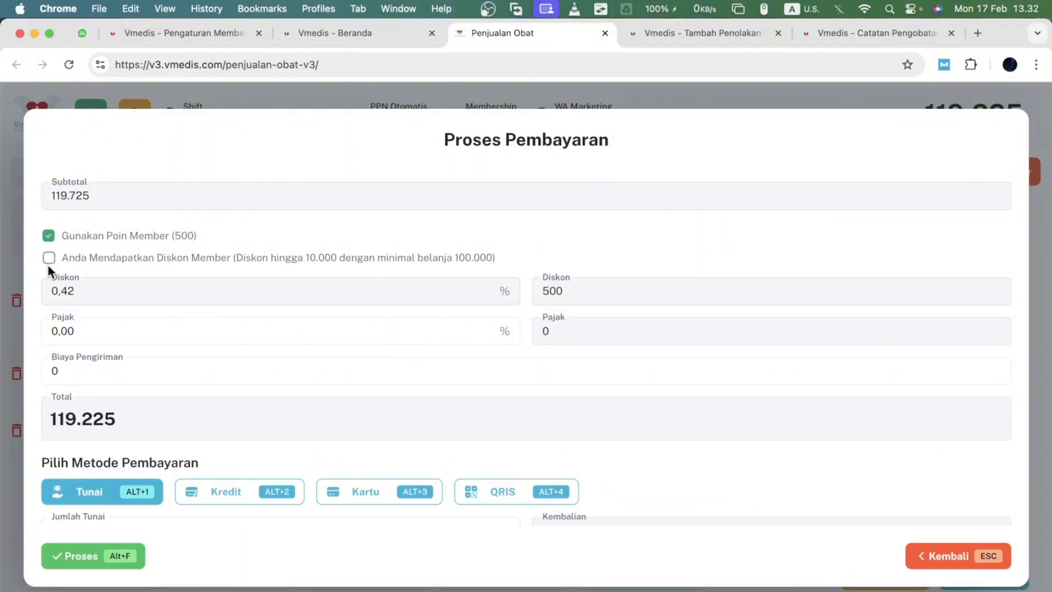
left_click(49, 258)
left_click(49, 236)
left_click(49, 257)
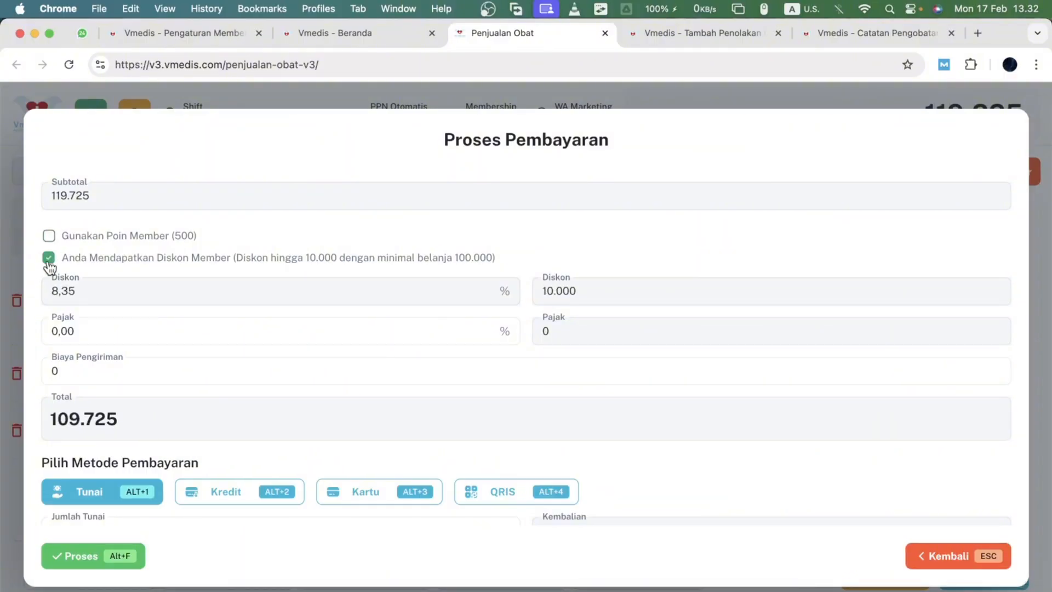
left_click(49, 236)
left_click(49, 258)
left_click(48, 236)
left_click(49, 258)
left_click(48, 236)
left_click(49, 258)
left_click(48, 236)
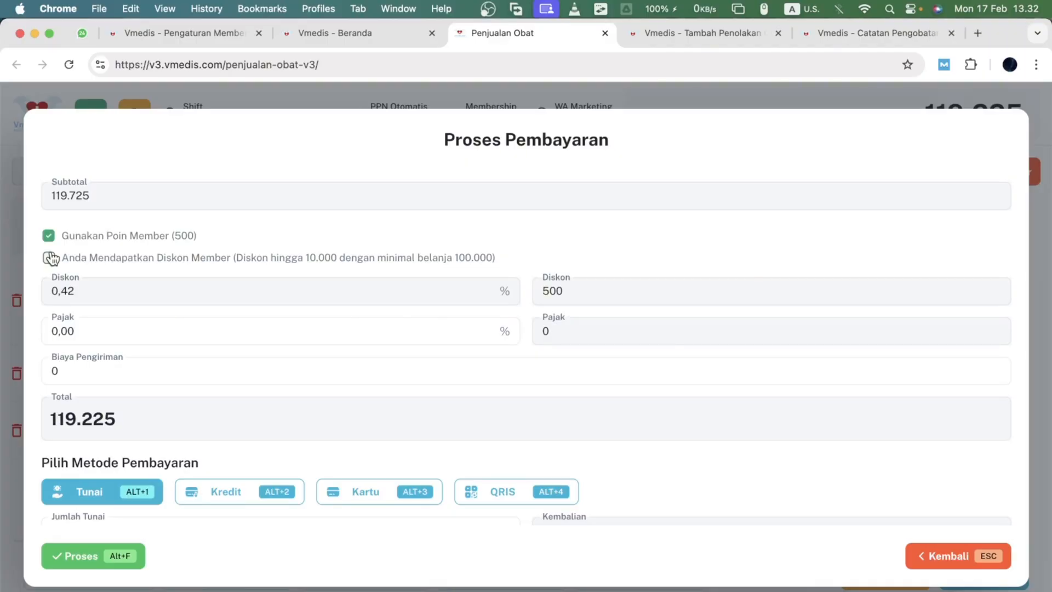
left_click(49, 258)
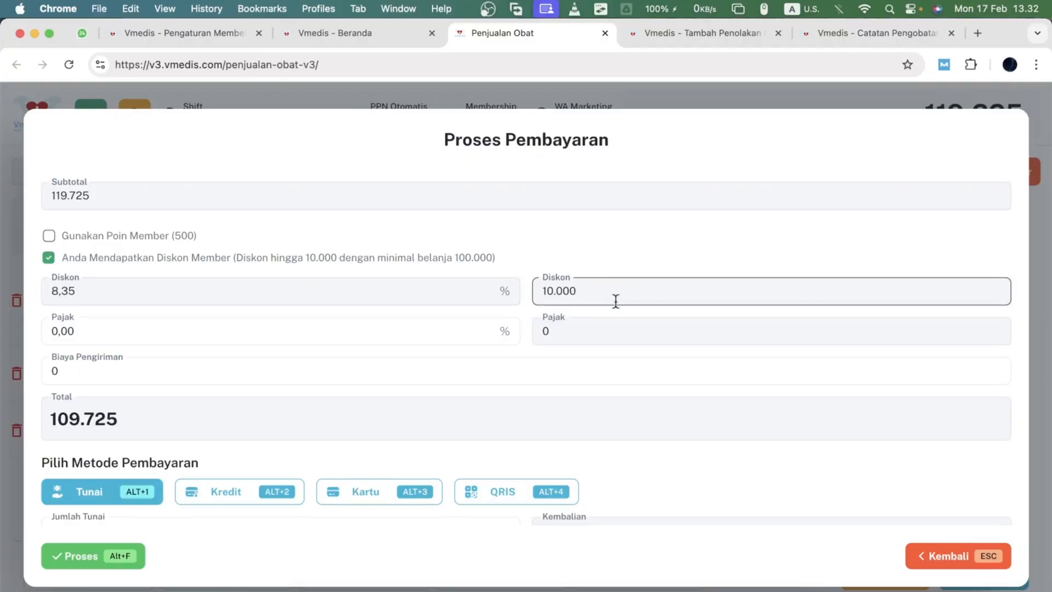
- Enter a cash payment of 110.000 and process the sale
scroll(616, 301, "down", 3)
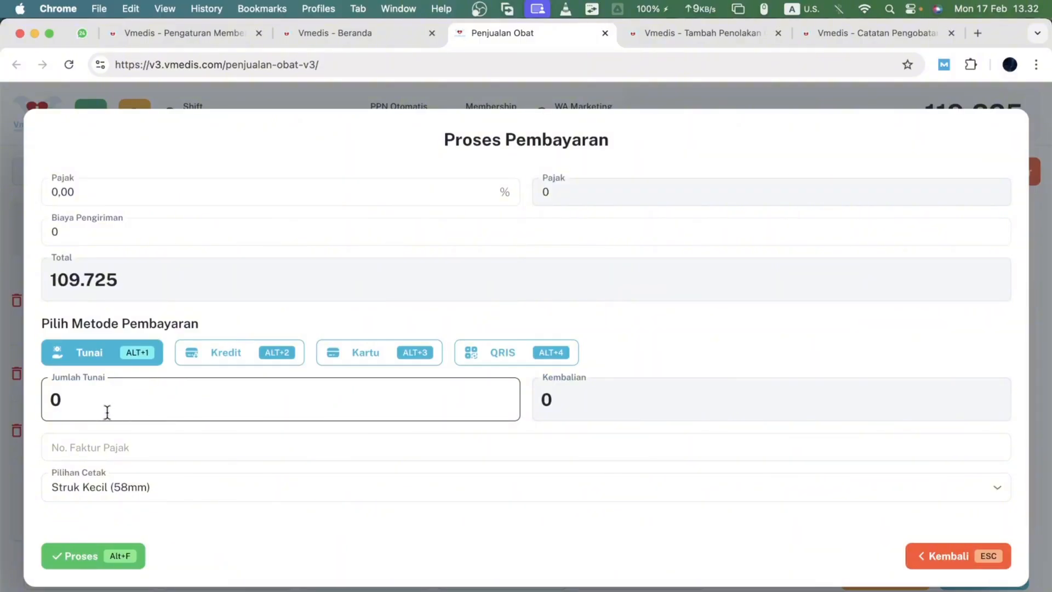
left_click(87, 404)
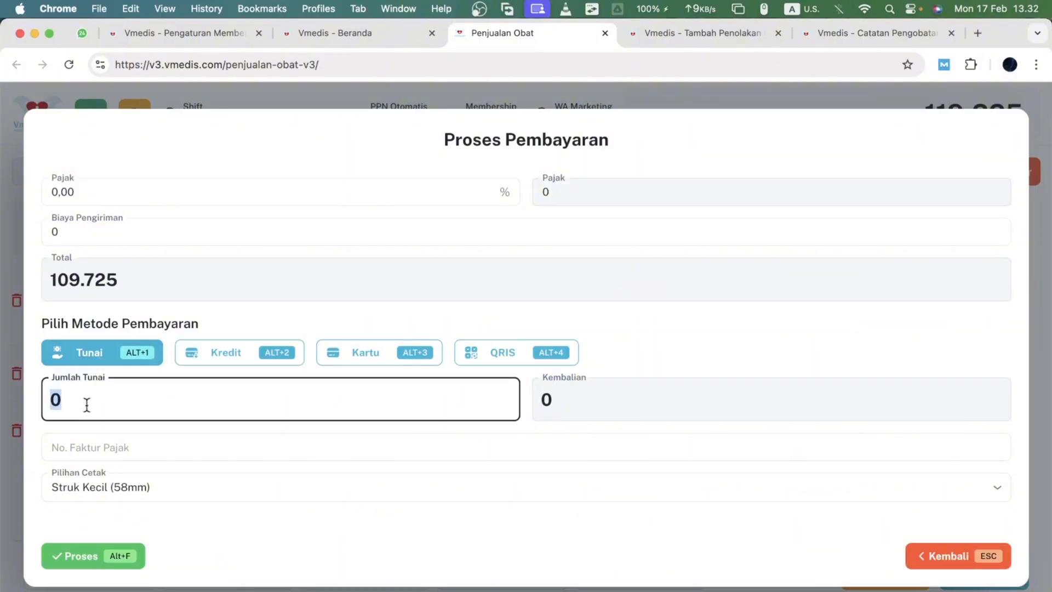
type("1000")
key("BackSpace")
key("BackSpace")
key("BackSpace")
type("1")
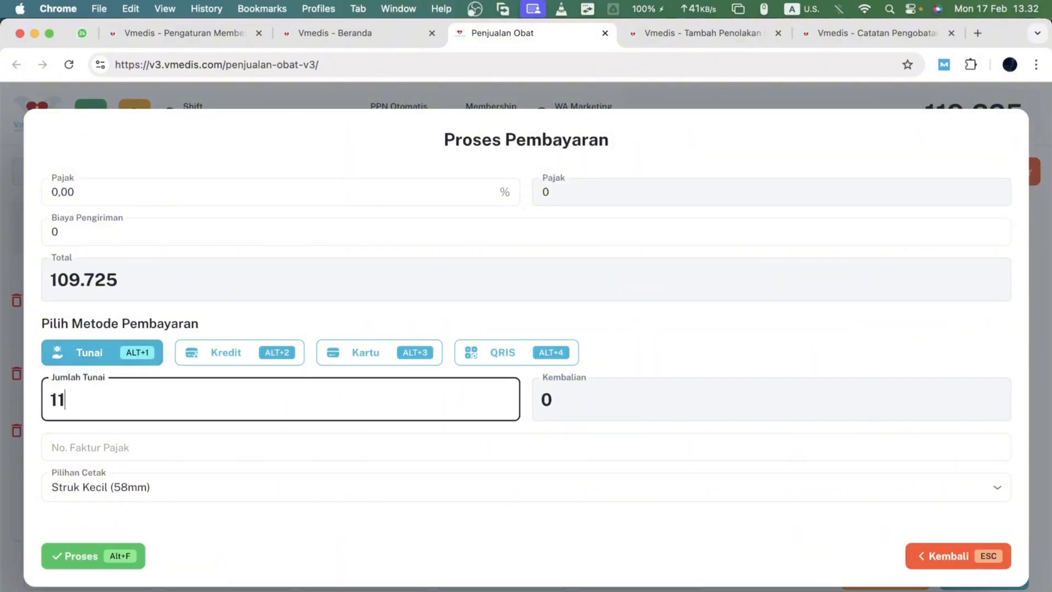
type(".00")
key("BackSpace")
type("000")
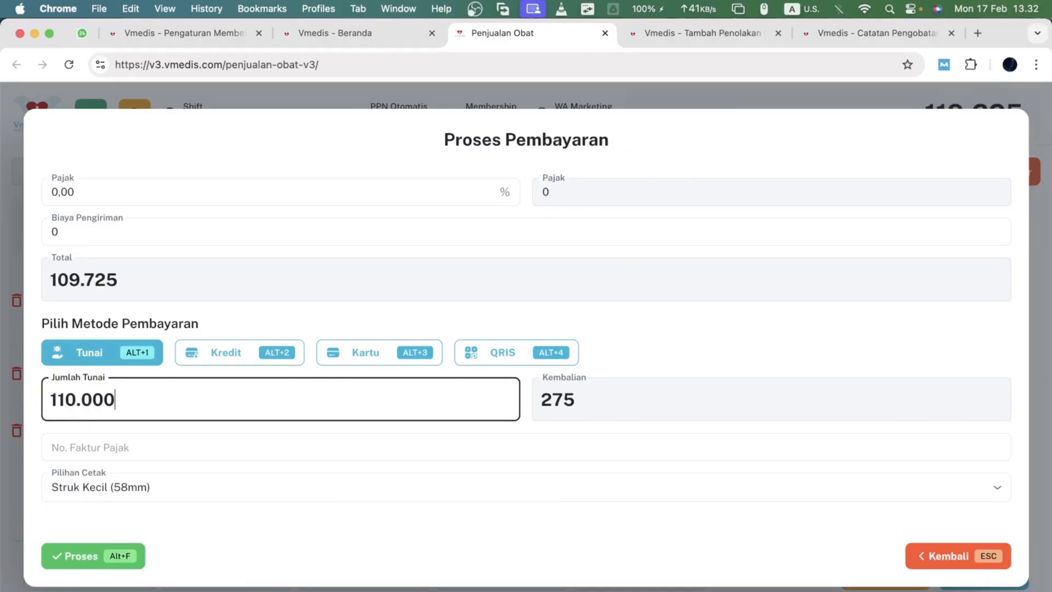
left_click(75, 558)
- Examine the member discount line on the printed receipt, then return to the sales screen
left_click(437, 386)
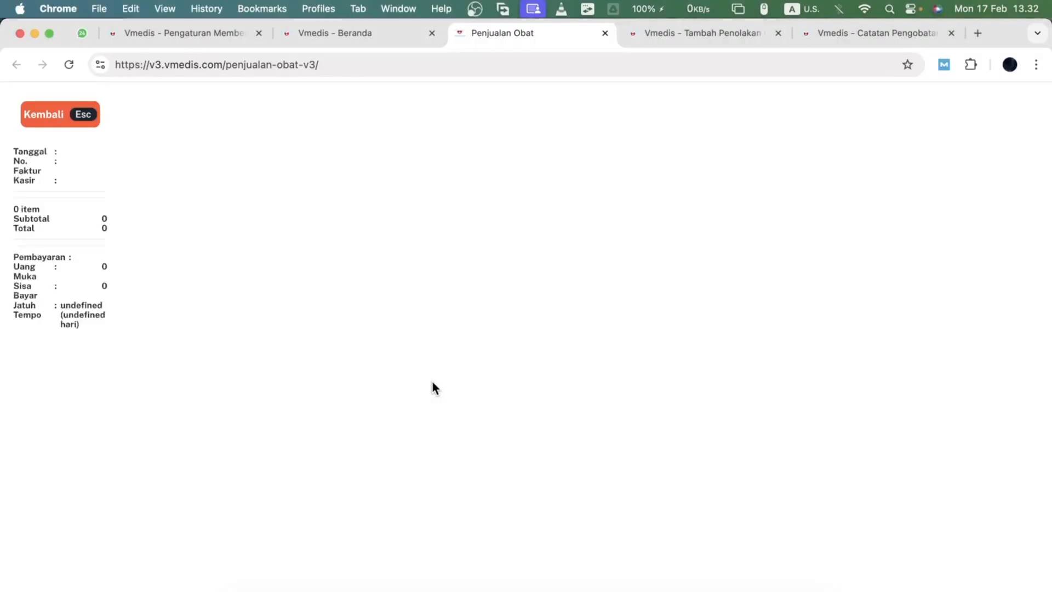
key("Escape")
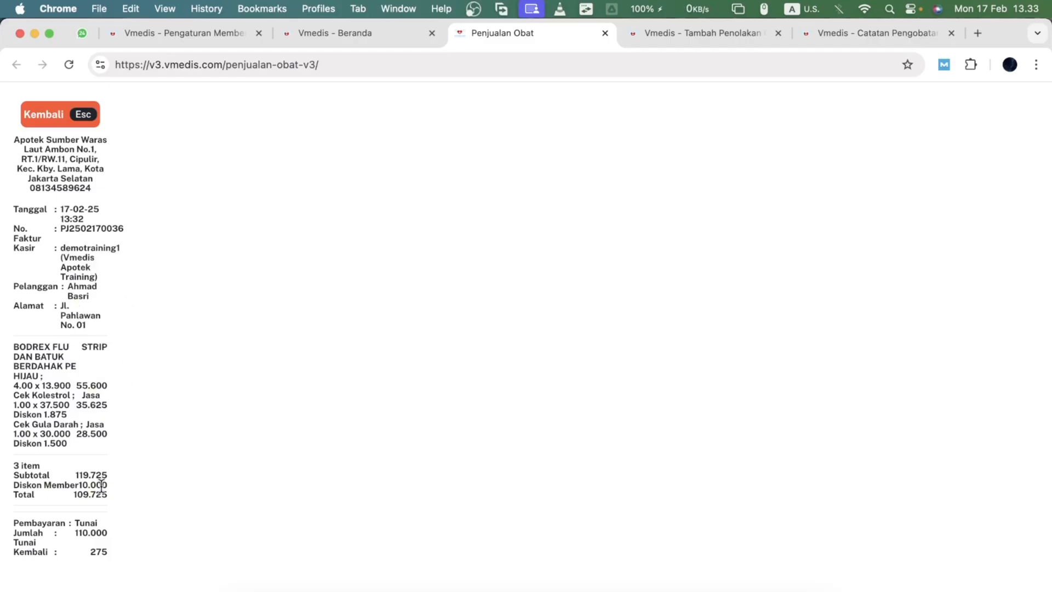
scroll(98, 474, "up", 5)
scroll(99, 473, "up", 4)
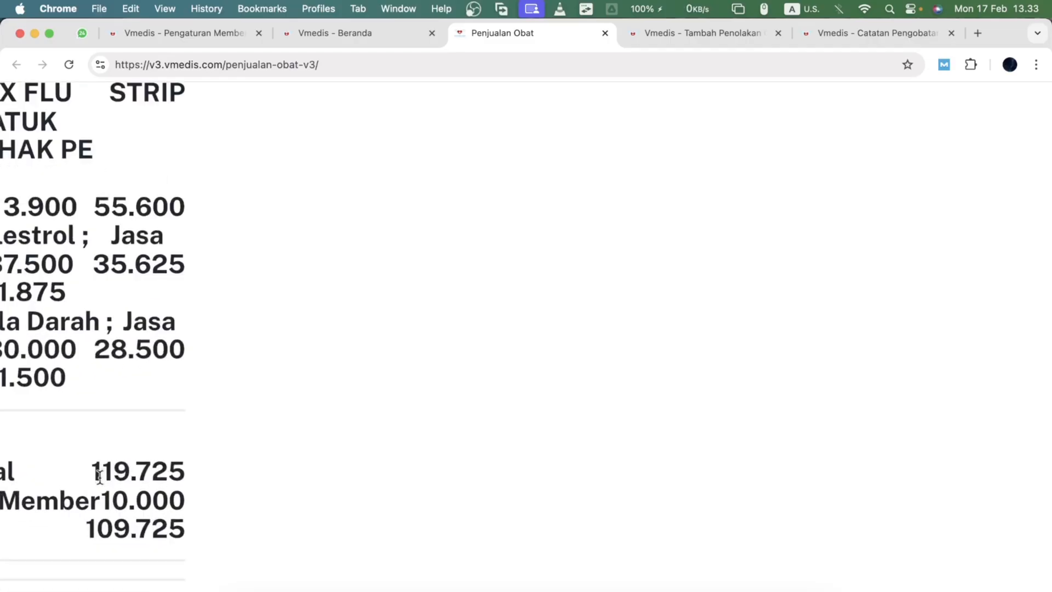
scroll(99, 474, "left", 2)
scroll(117, 500, "left", 1)
triple_click(118, 499)
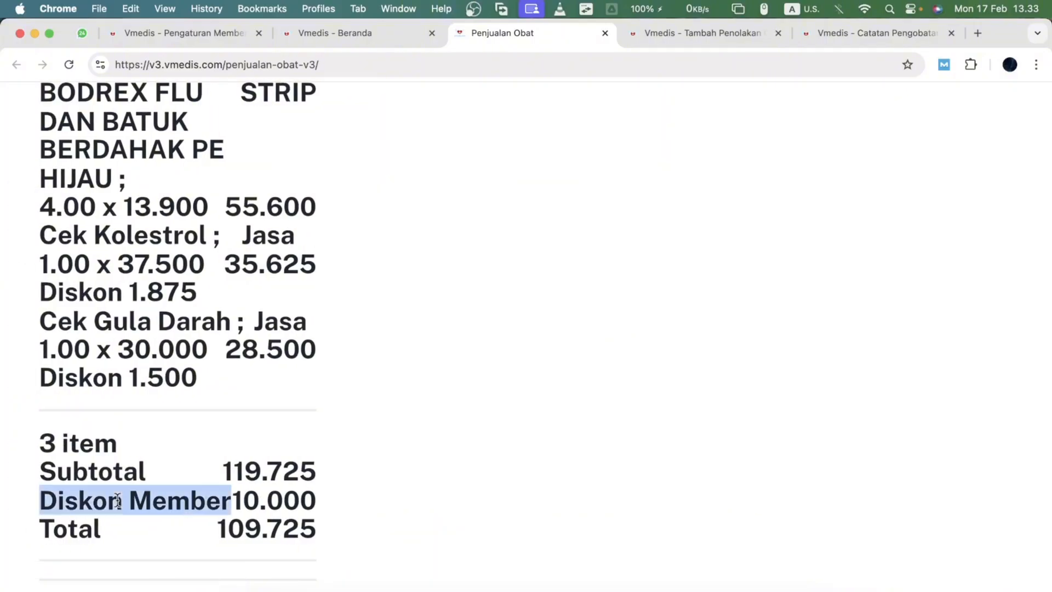
scroll(133, 470, "down", 8)
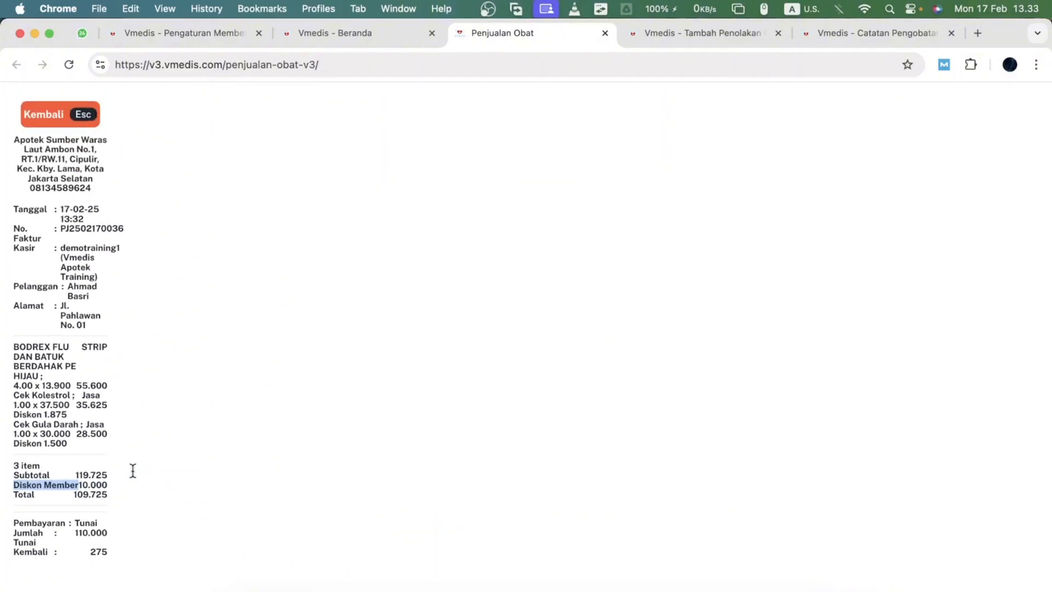
left_click(122, 380)
left_click(61, 127)
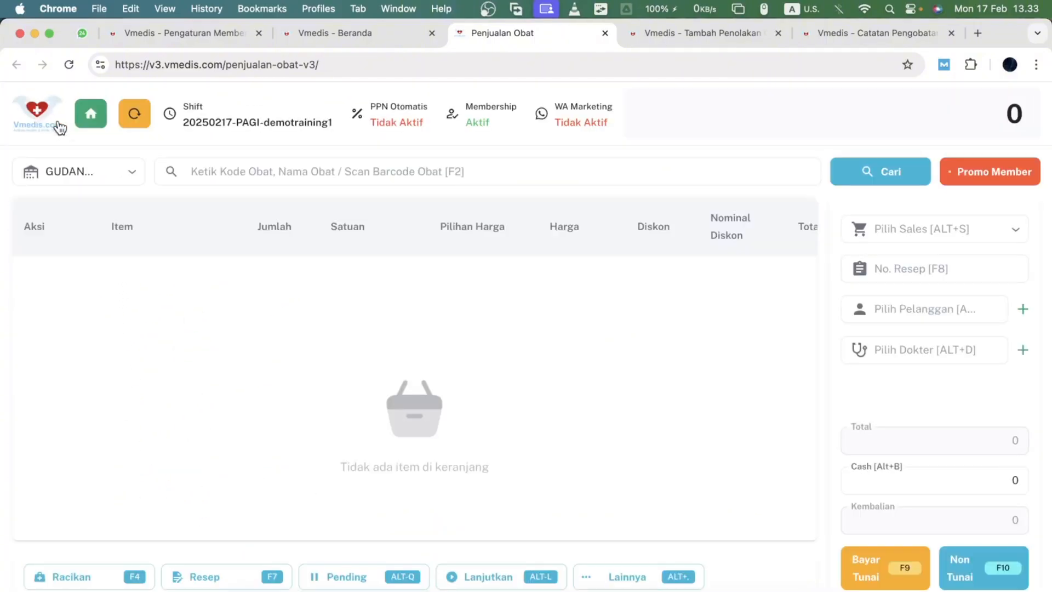